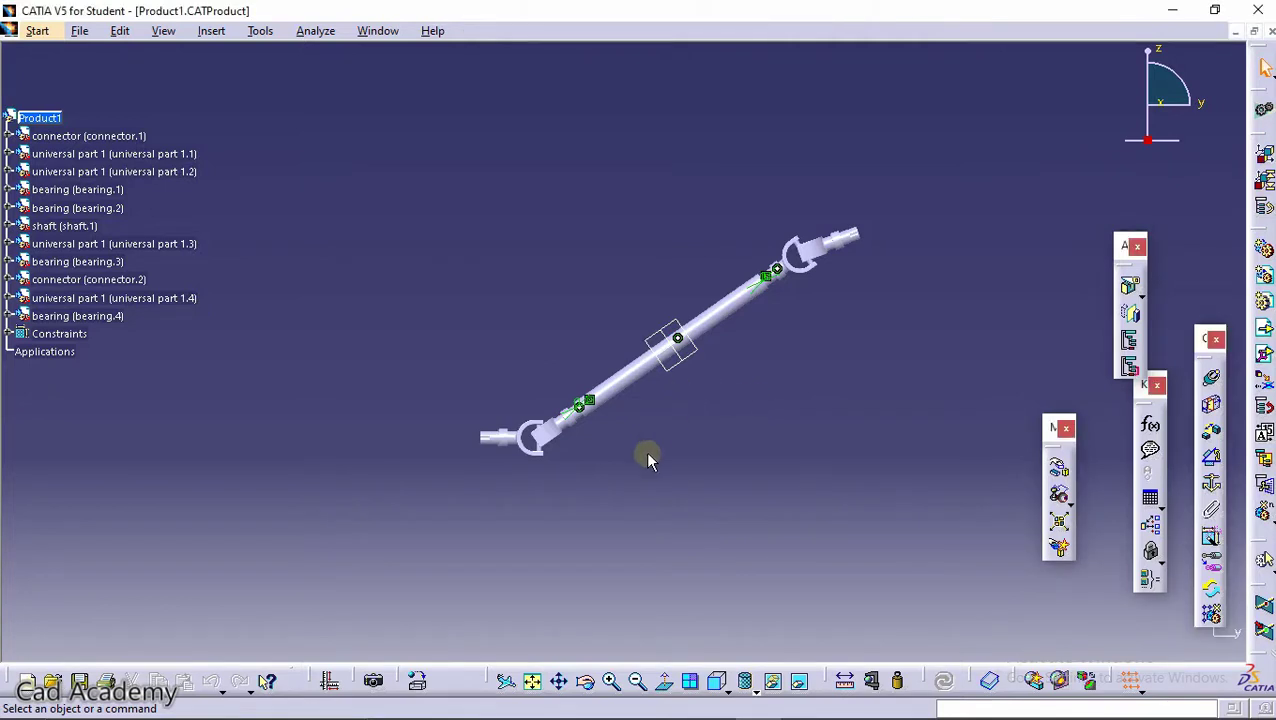
Zoom in on and rotate the Product1 universal-joint driveshaft assembly.
mouse_move(648, 460)
middle_mouse_down()
mouse_move(726, 383)
mouse_move(678, 384)
mouse_move(641, 362)
mouse_move(606, 305)
mouse_move(683, 384)
mouse_move(456, 432)
middle_mouse_up()
middle_click_drag(728, 268, 740, 180)
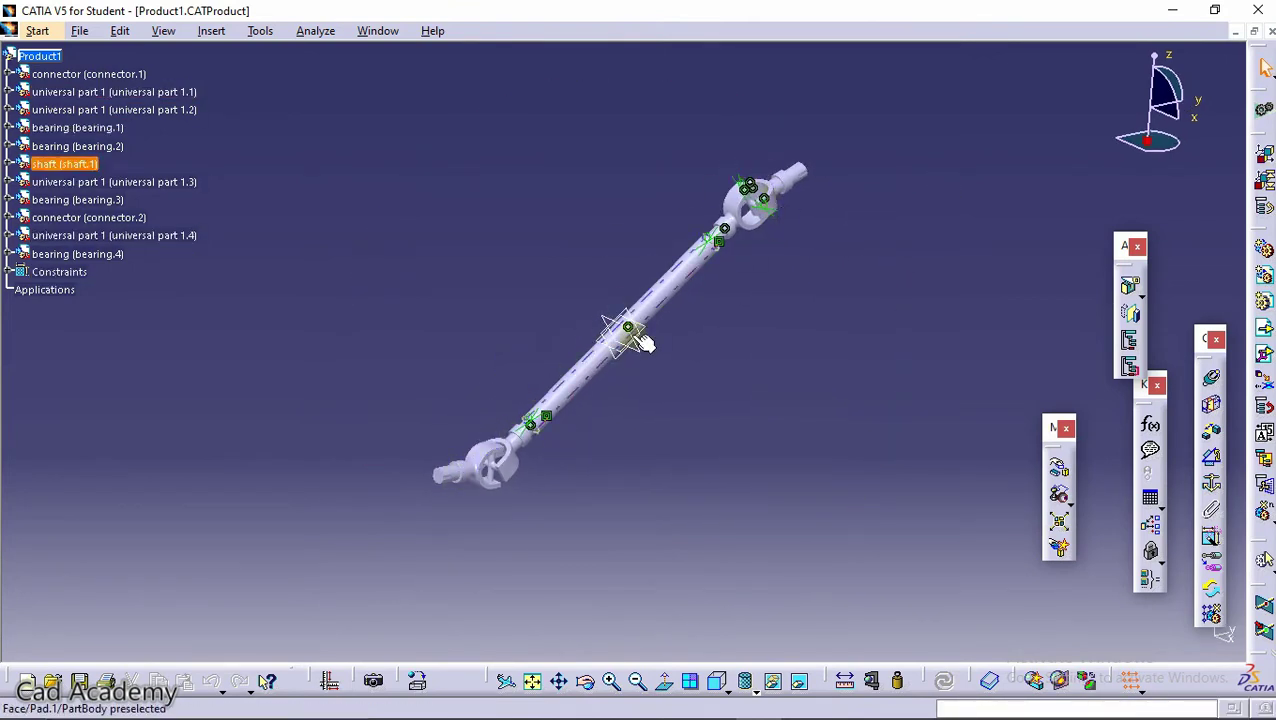
mouse_move(655, 402)
middle_mouse_down()
mouse_move(570, 356)
mouse_move(558, 398)
middle_mouse_up()
mouse_move(555, 339)
middle_mouse_down()
mouse_move(599, 286)
mouse_move(608, 320)
mouse_move(572, 245)
middle_mouse_up()
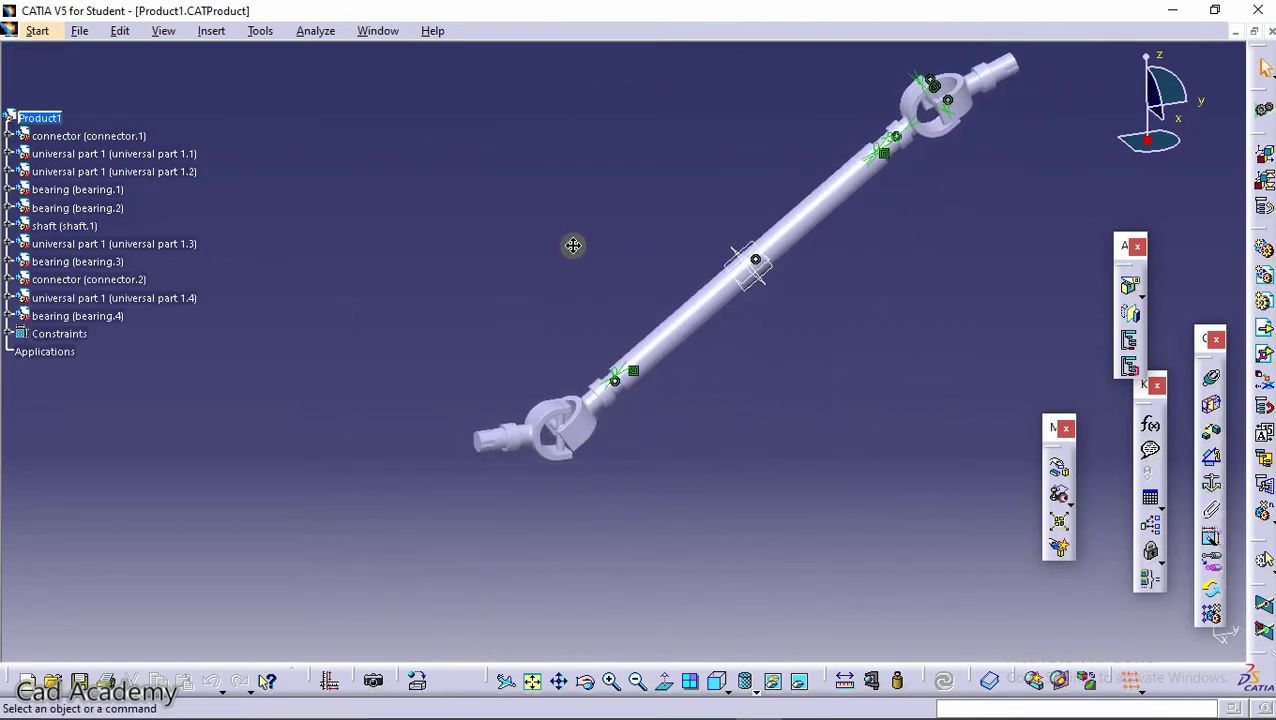
middle_click_drag(463, 446, 505, 444)
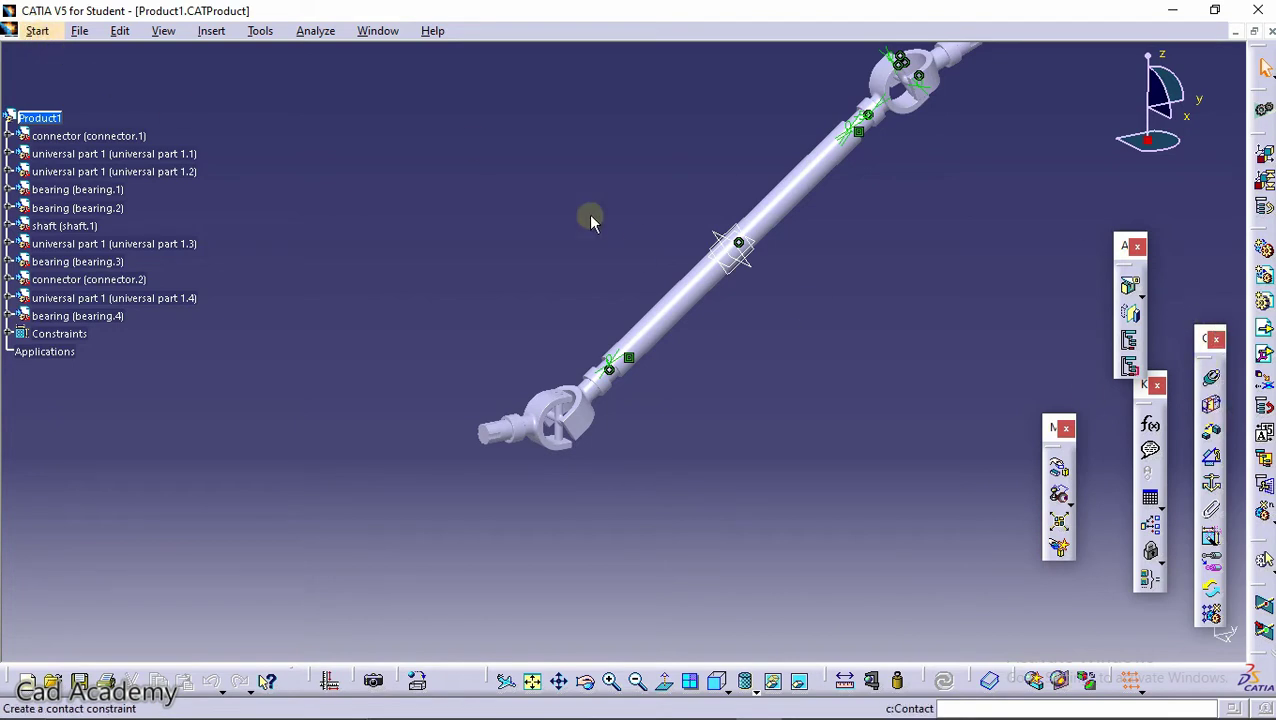
left_click(1235, 32)
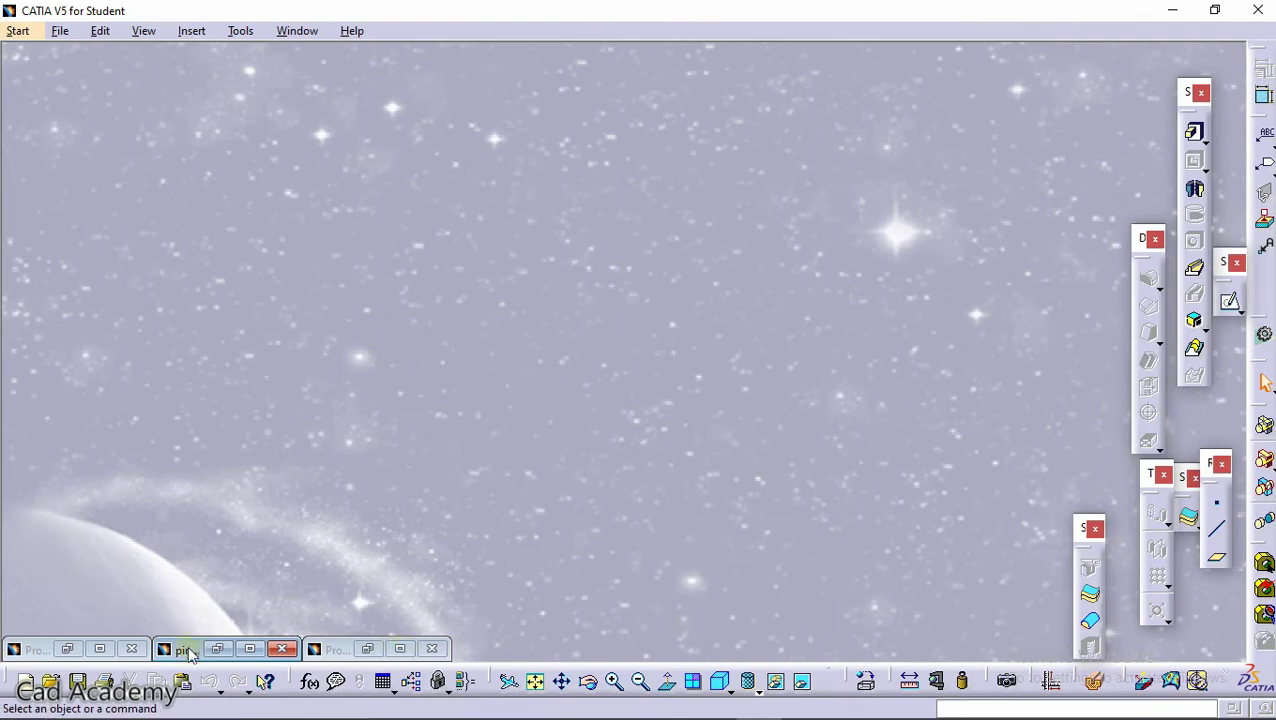
Create a new Part Design part named 'pinion' and maximize its window.
left_click(37, 32)
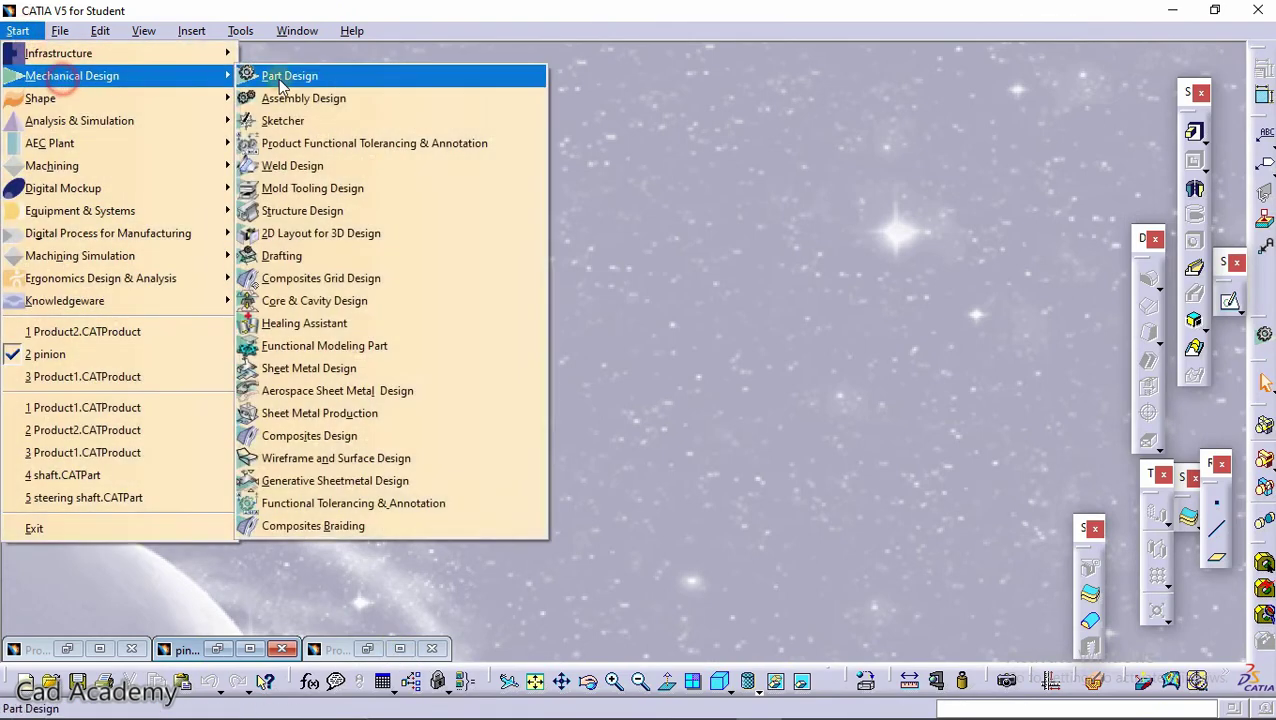
left_click(356, 75)
type("r")
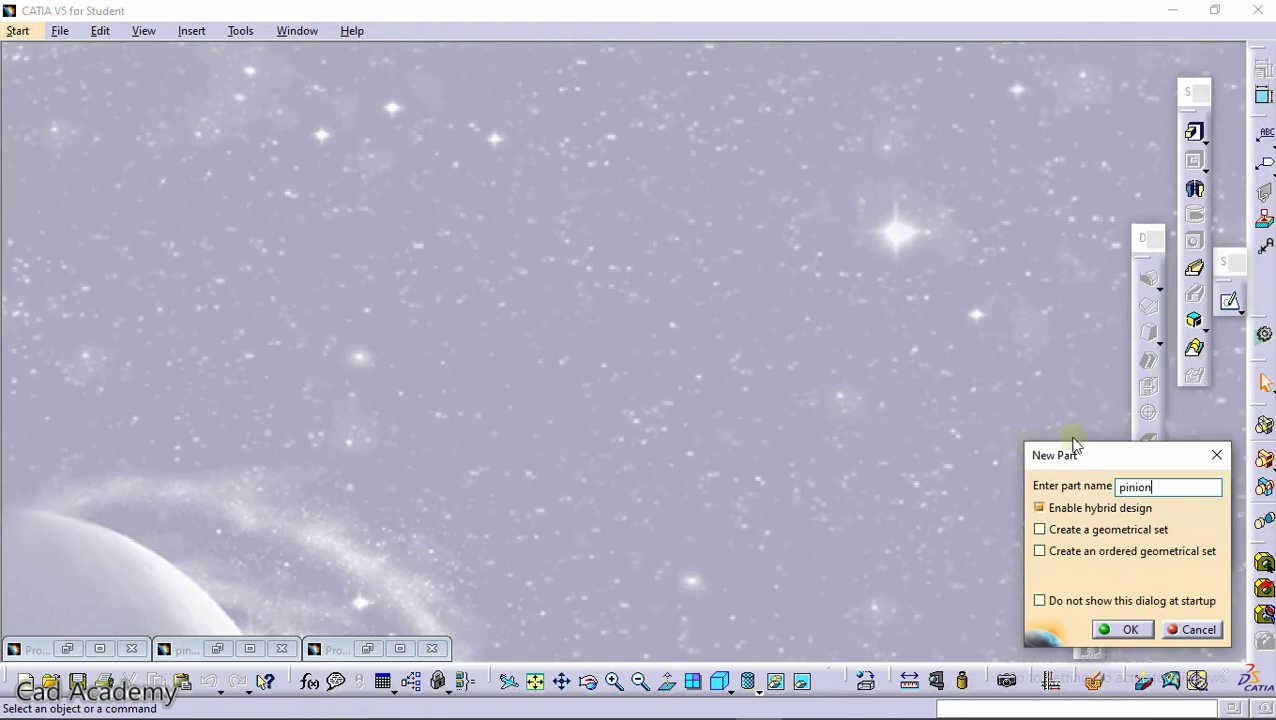
left_click(1127, 631)
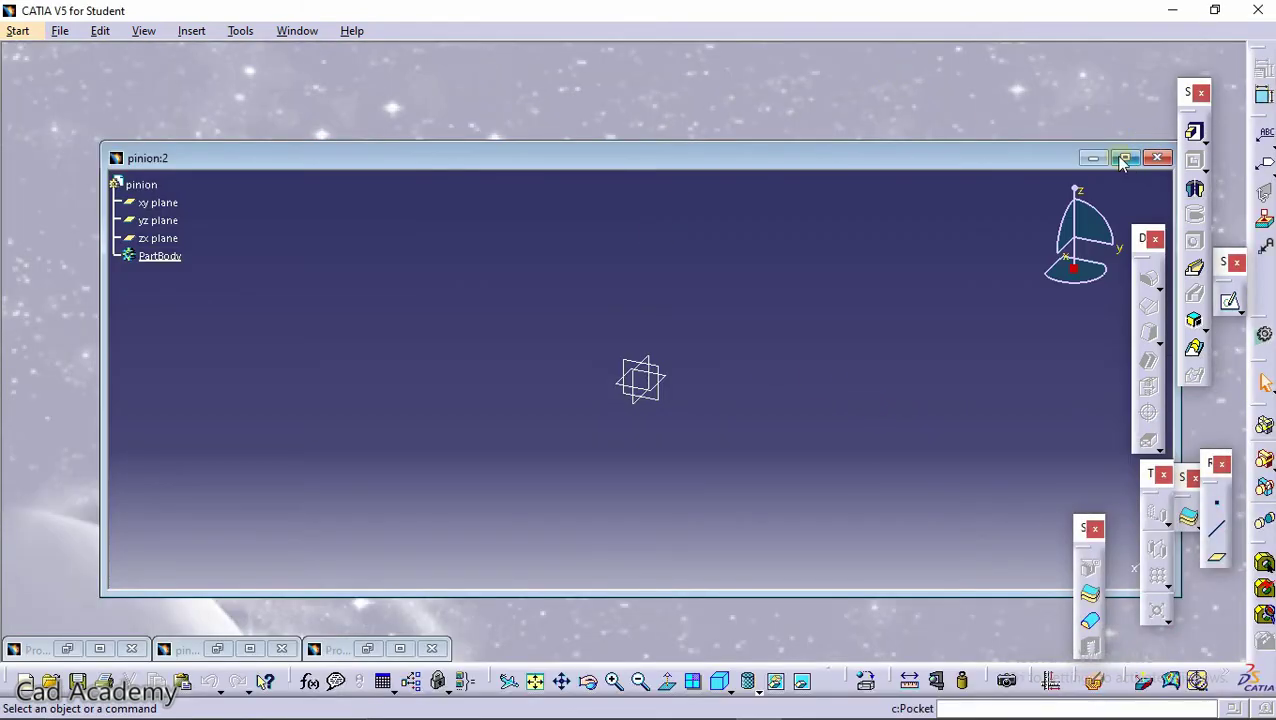
left_click(1122, 159)
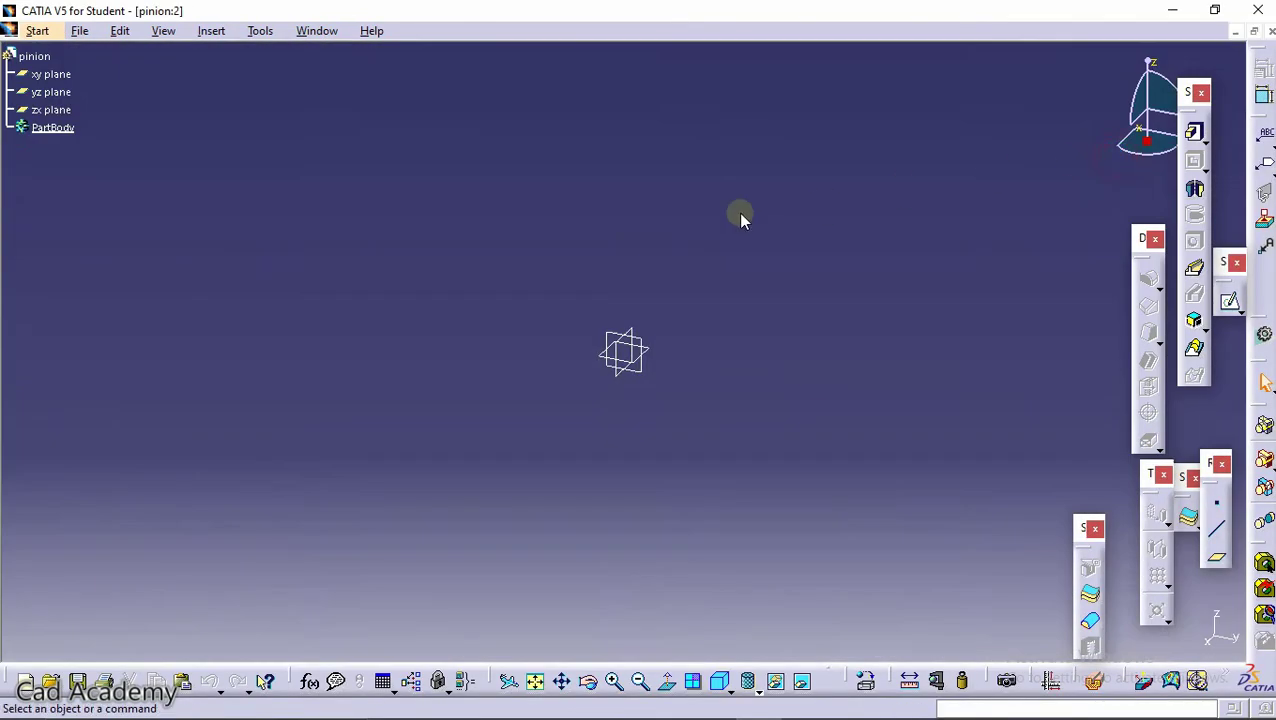
Start a sketch on the zx plane and draw a circle centred on the origin.
left_click(1230, 303)
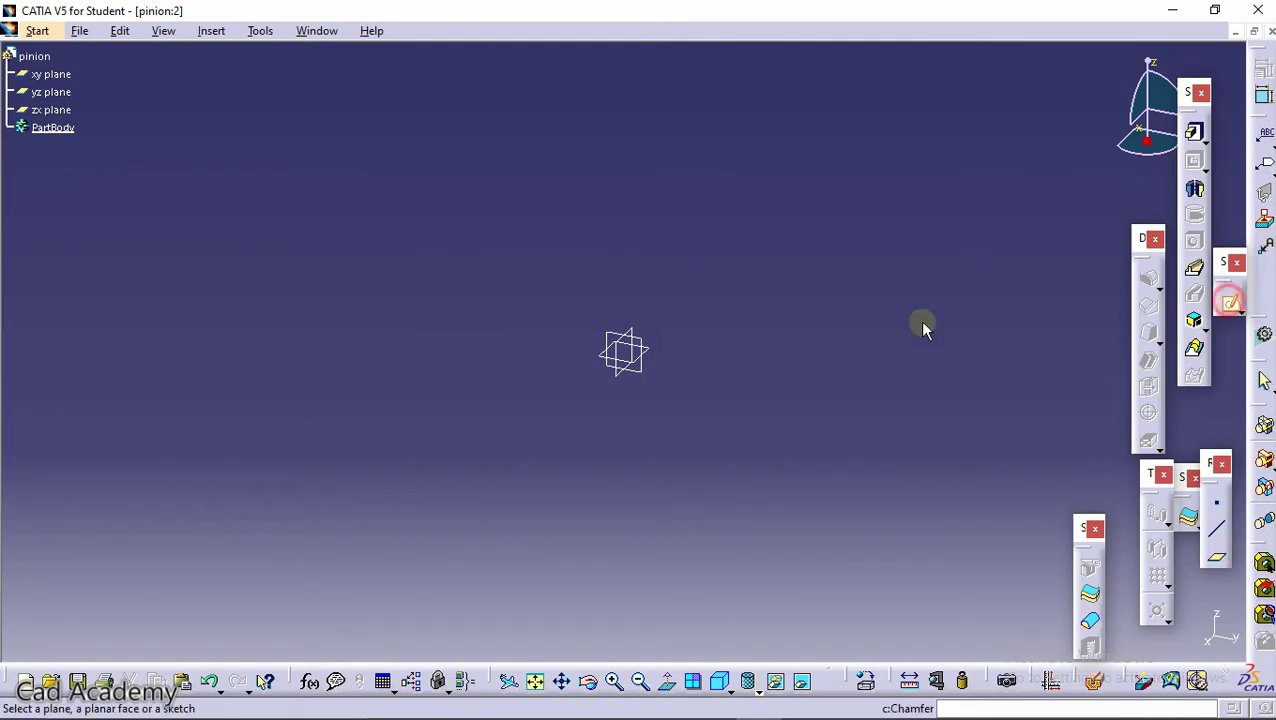
left_click(632, 340)
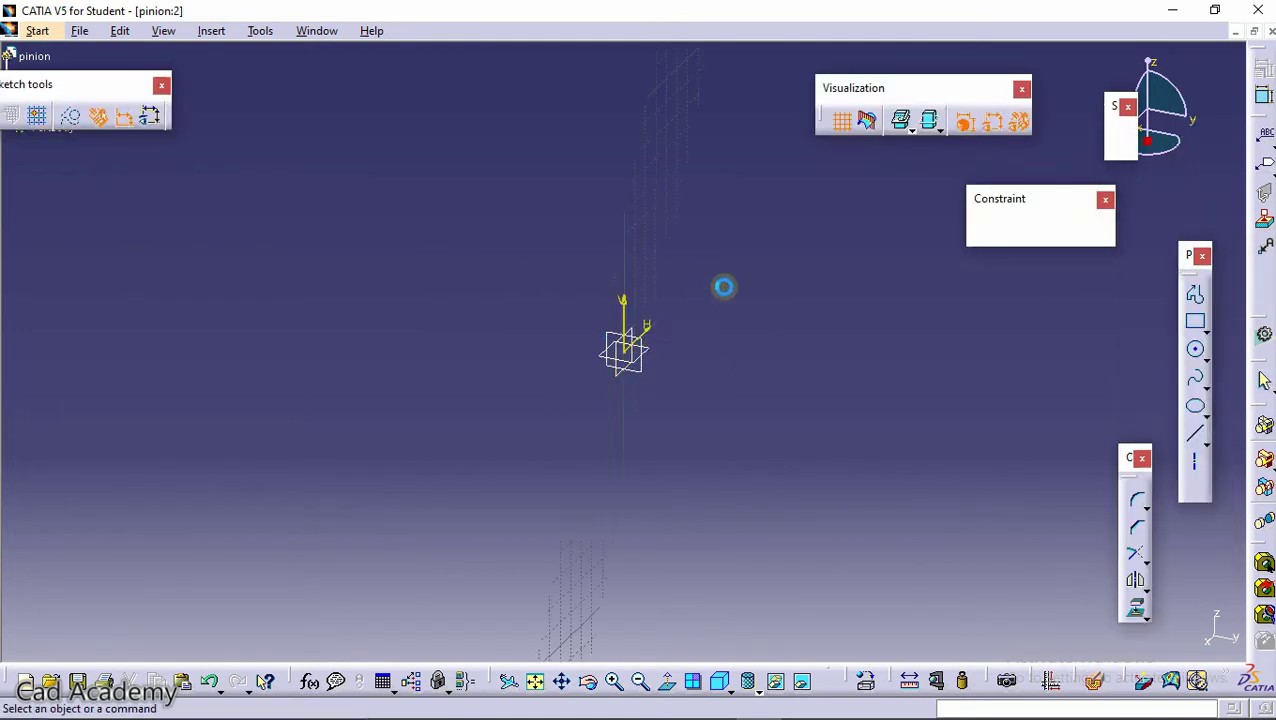
left_click(1195, 349)
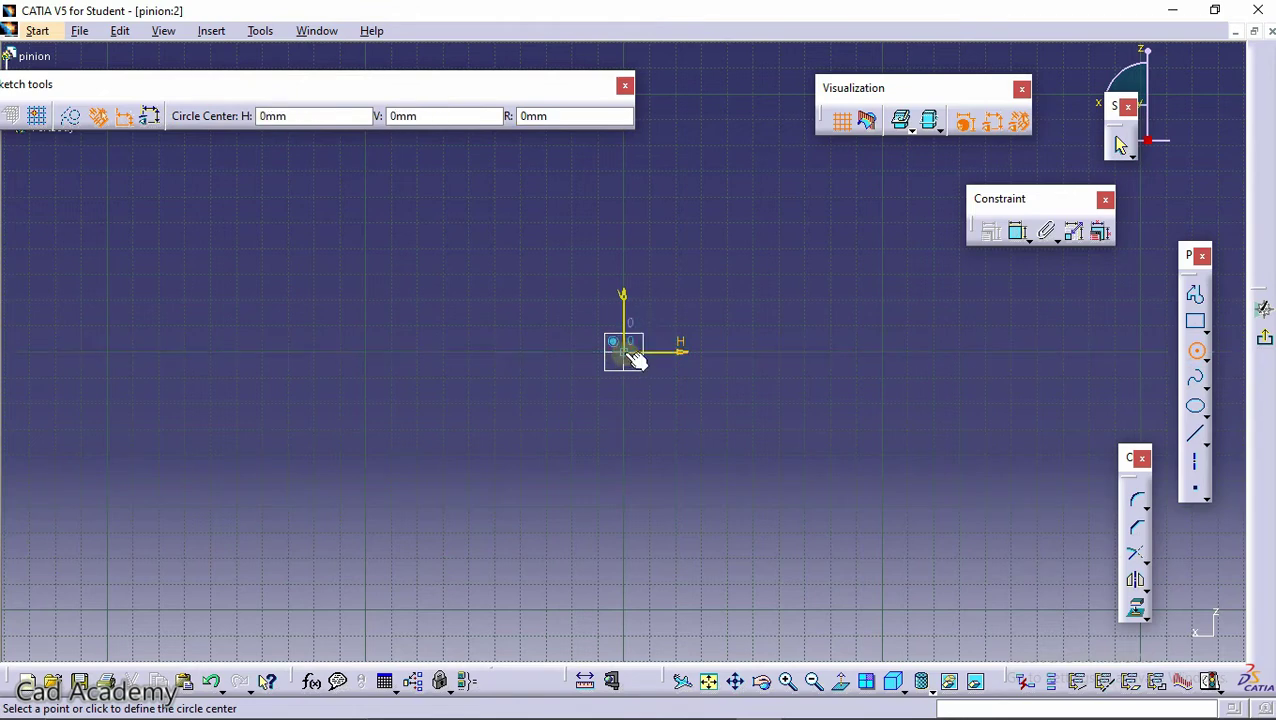
left_click(630, 350)
left_click(722, 302)
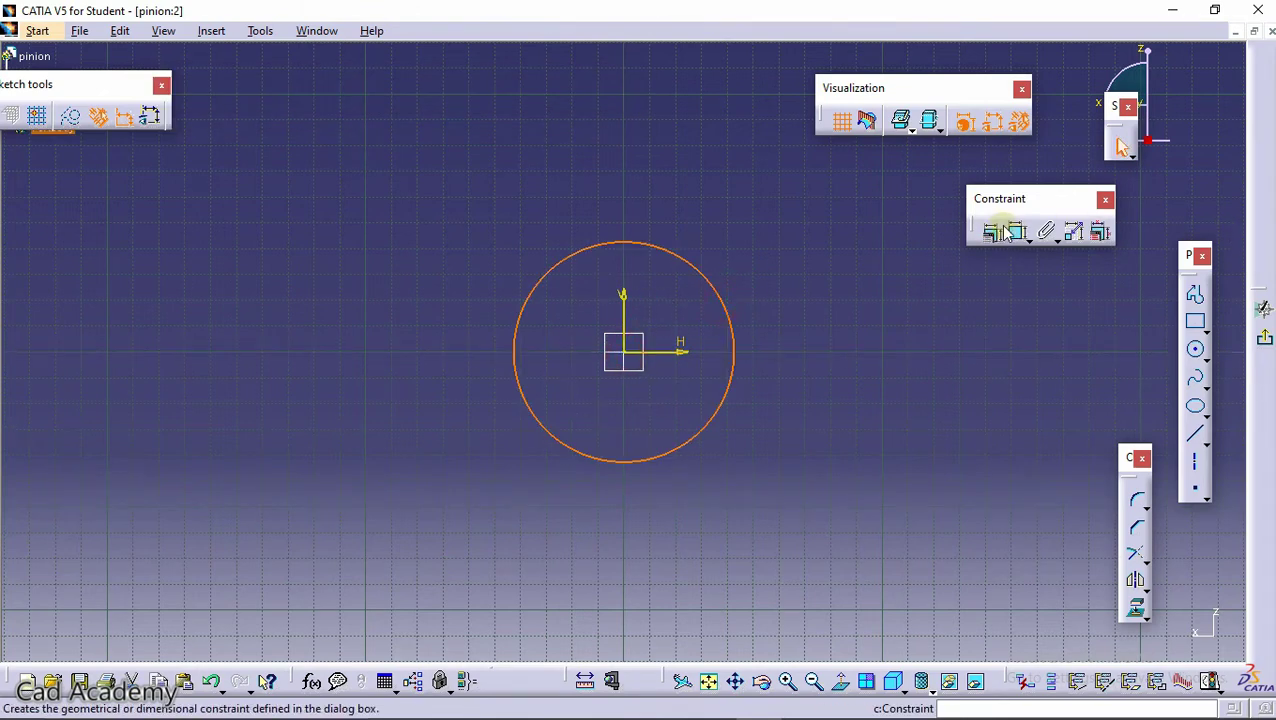
Dimension the circle to a 30 mm diameter.
left_click(1017, 233)
left_click(903, 305)
double_click(908, 300)
type("30")
key("Return")
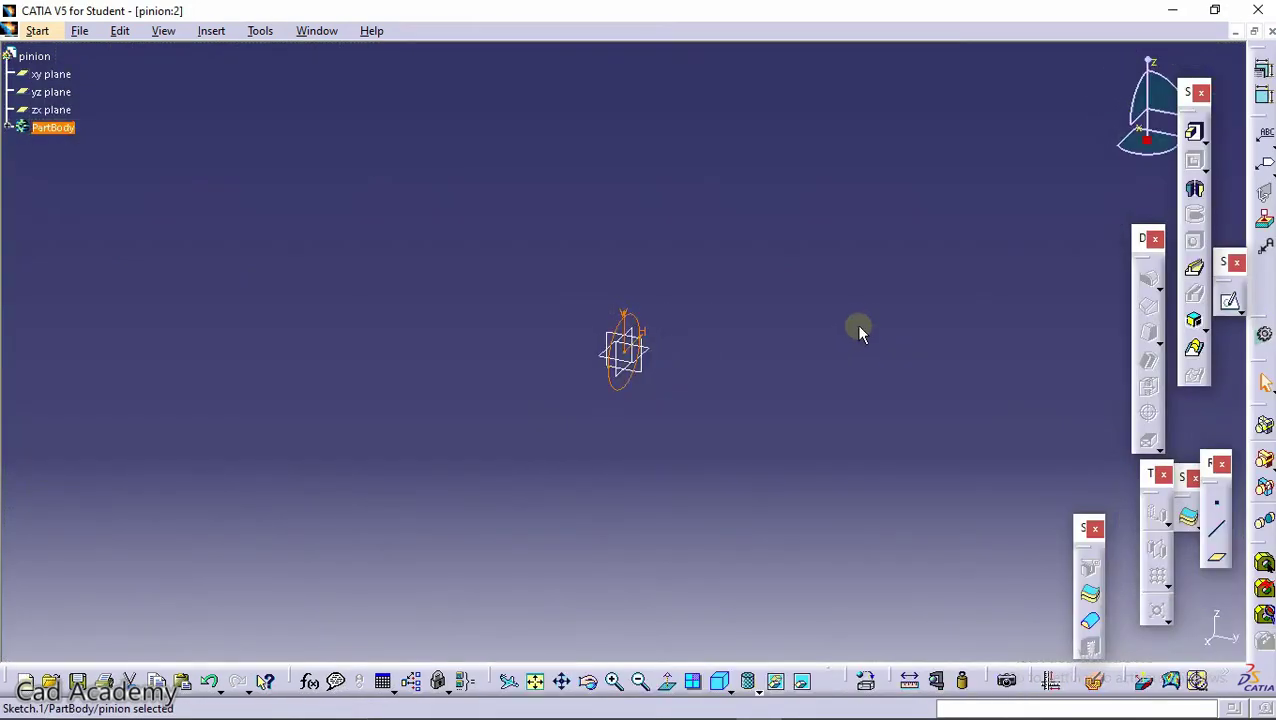
Pad the circle as a thick 150 mm tube with thicknesses 0 mm and 5 mm.
middle_click_drag(812, 320, 828, 232)
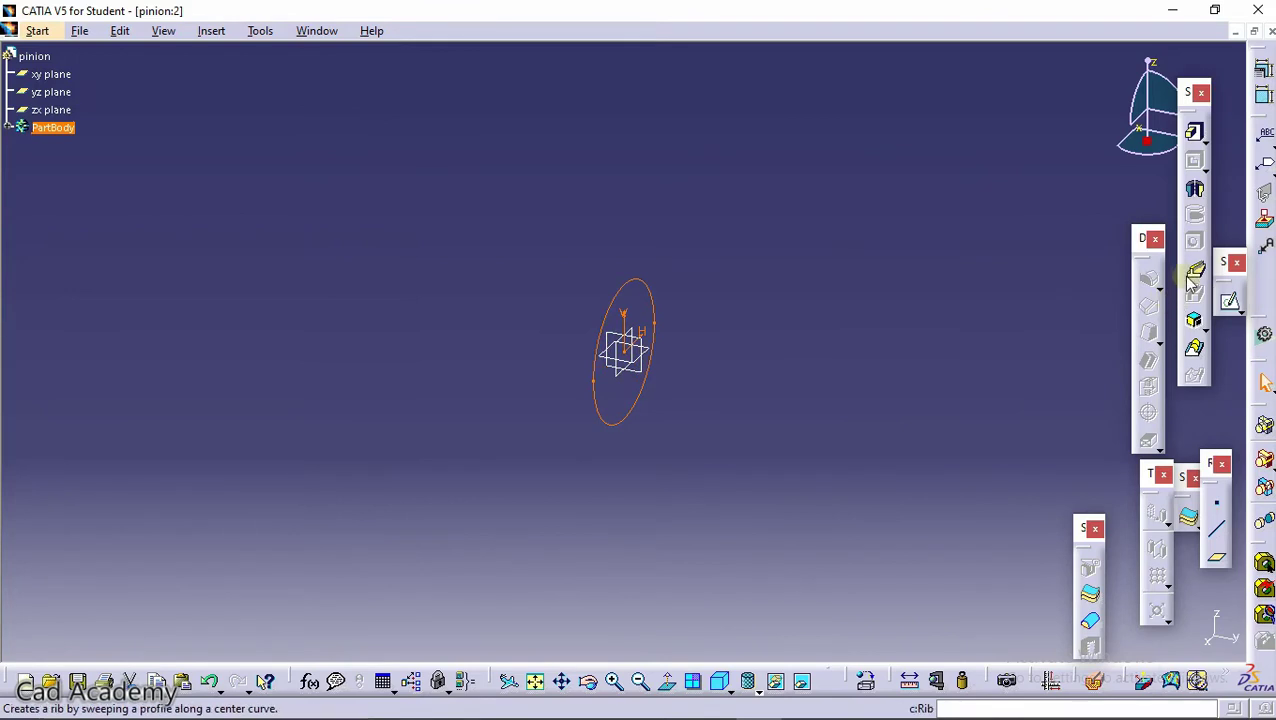
left_click(1196, 132)
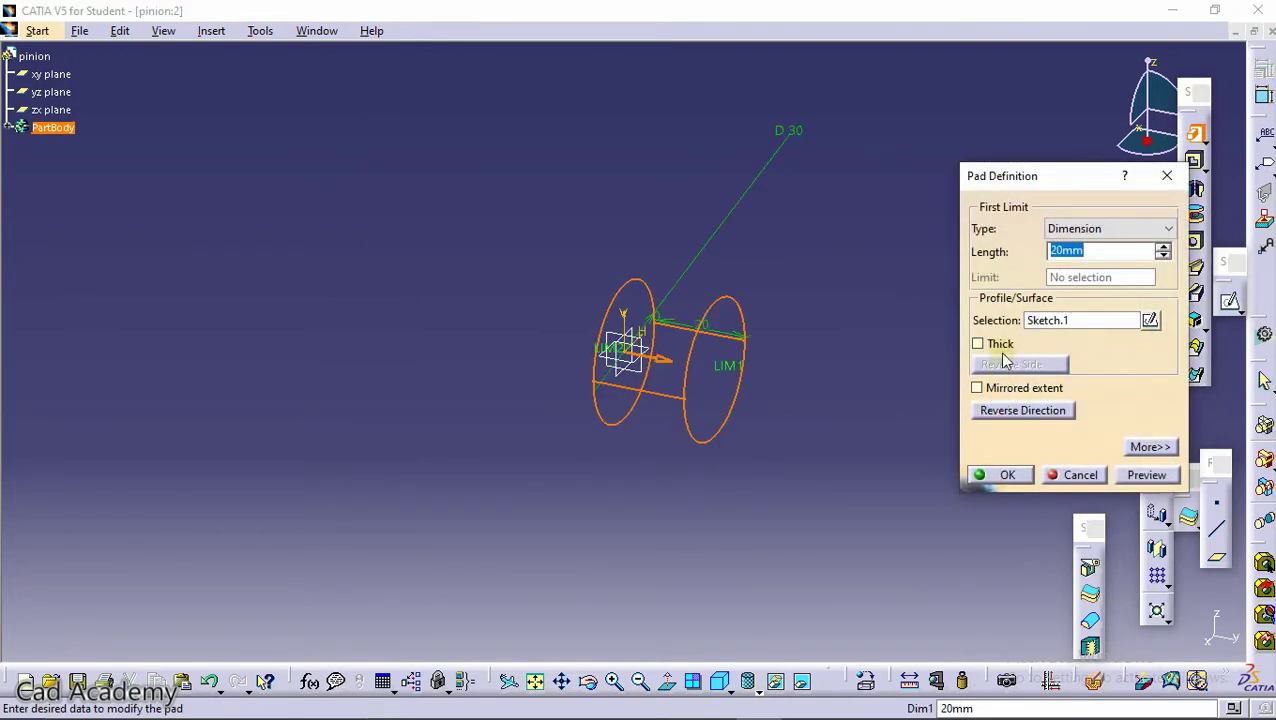
left_click(977, 343)
double_click(1195, 412)
type("5")
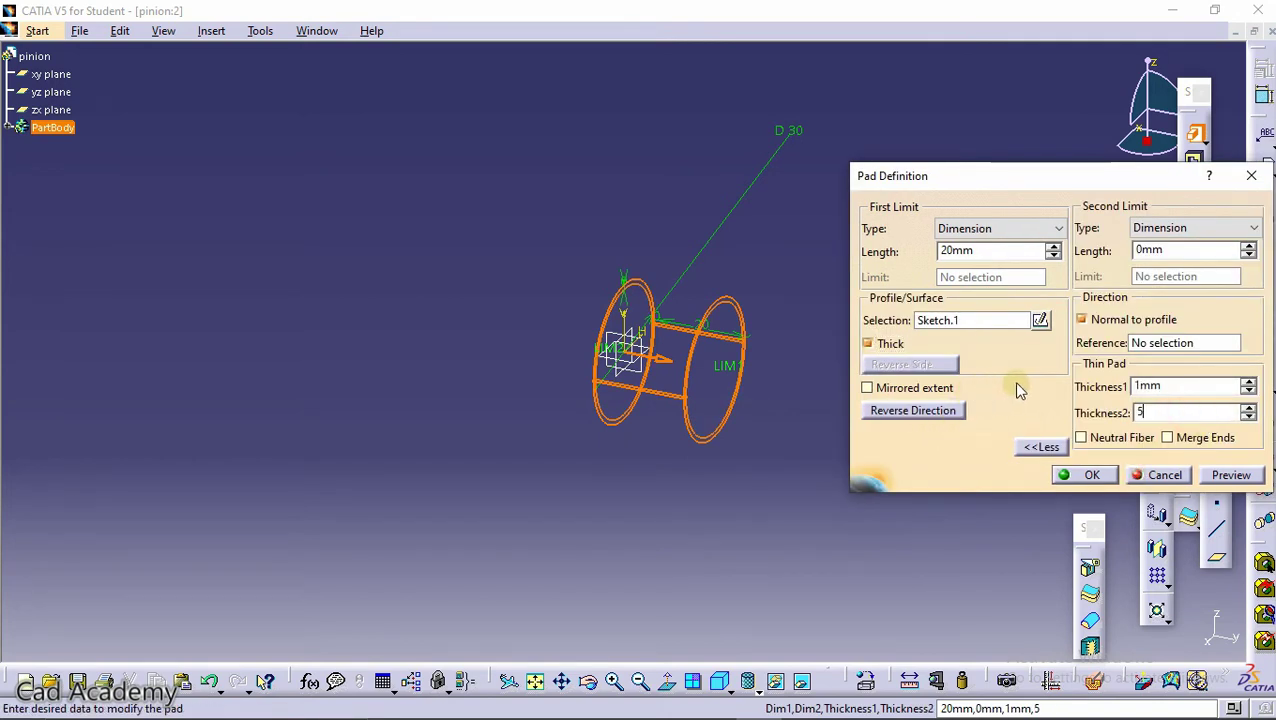
double_click(1160, 383)
type("0")
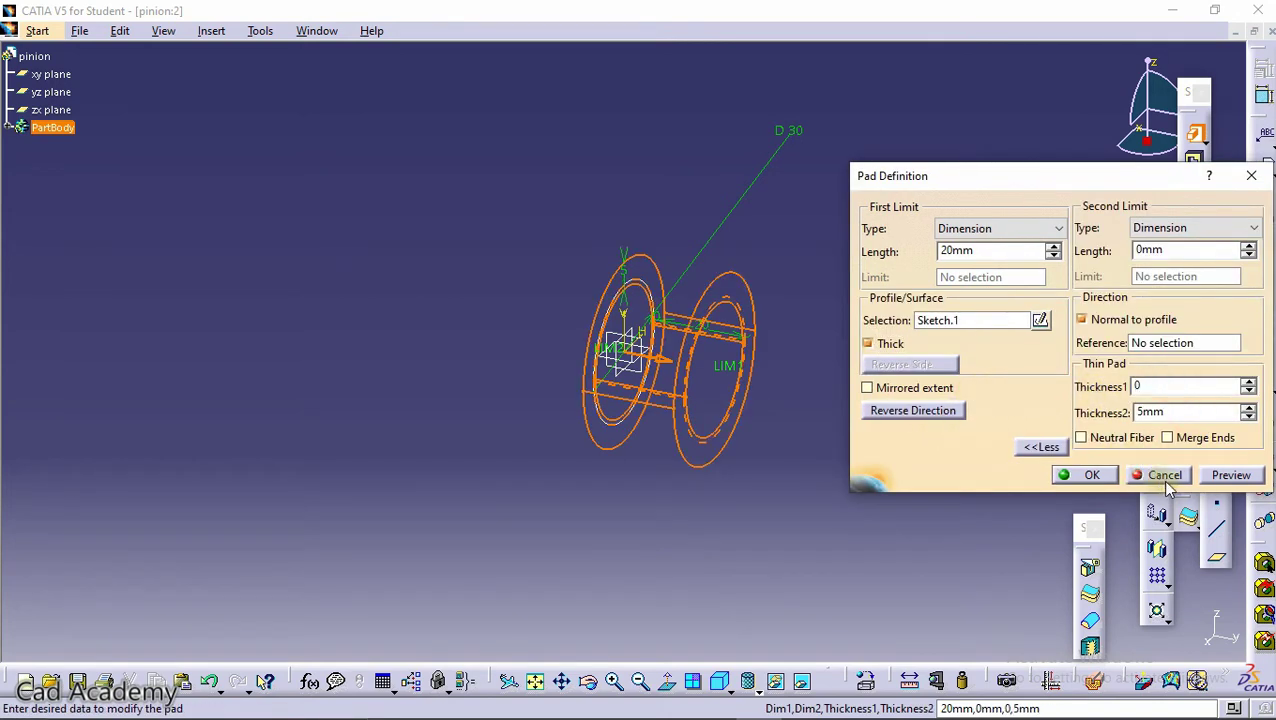
left_click(1229, 476)
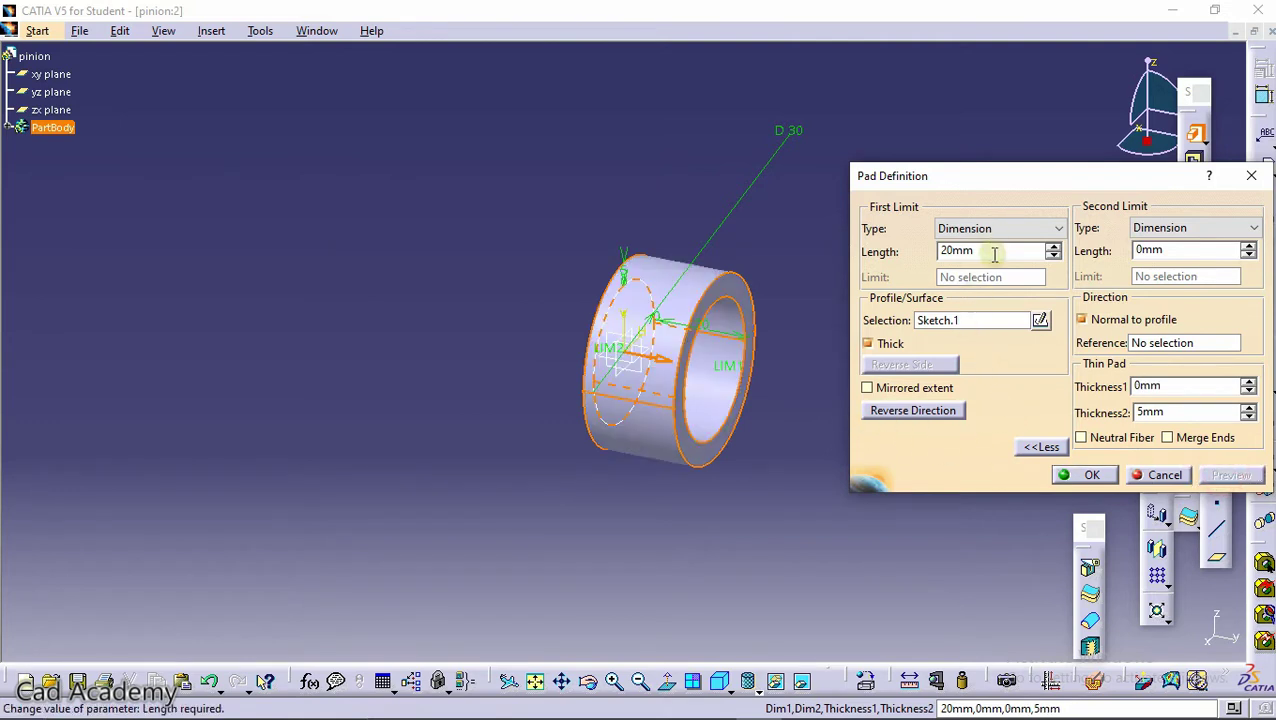
double_click(990, 252)
type("150")
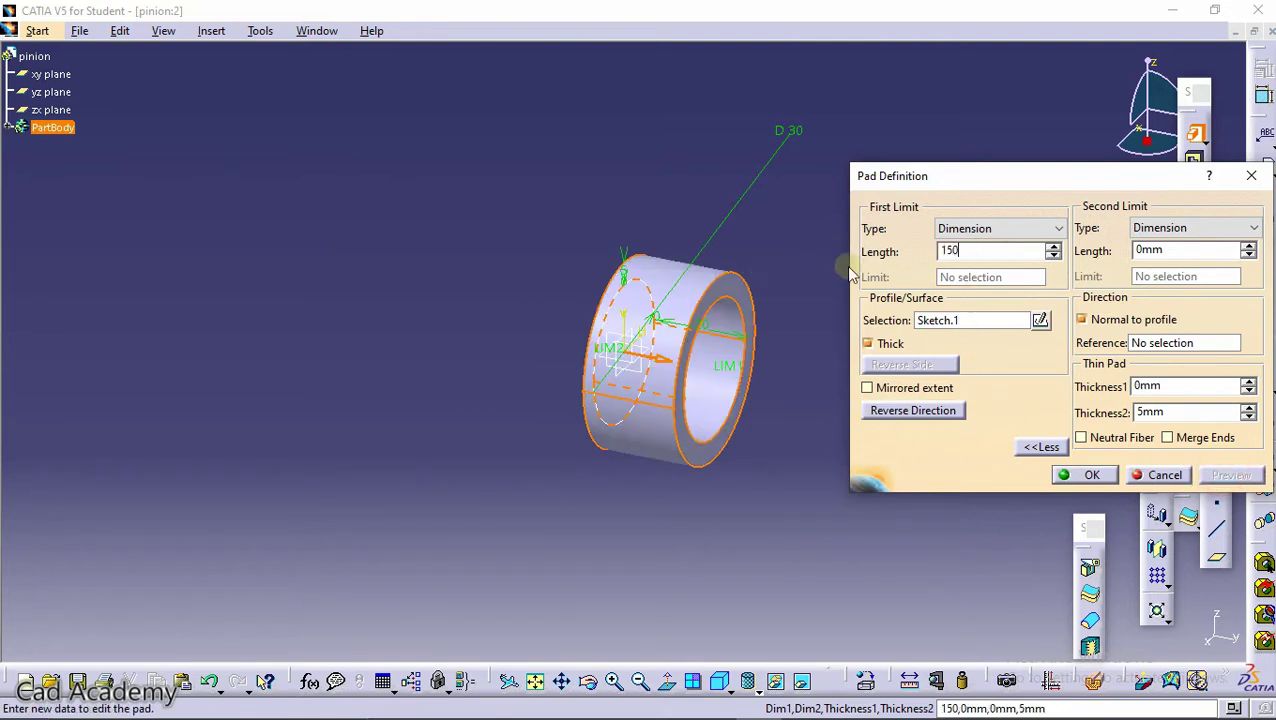
left_click(1089, 476)
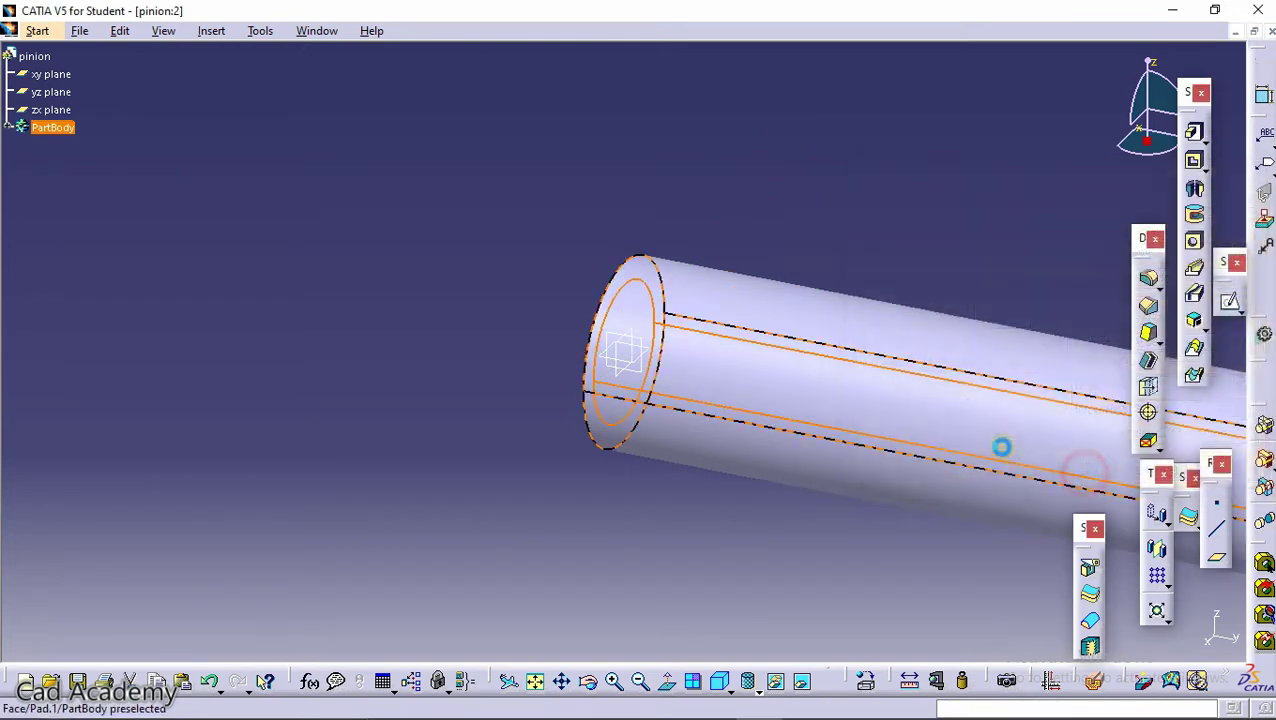
mouse_move(735, 228)
middle_mouse_down()
mouse_move(684, 219)
mouse_move(690, 245)
mouse_move(547, 342)
mouse_move(860, 325)
mouse_move(527, 447)
mouse_move(609, 355)
mouse_move(649, 427)
middle_mouse_up()
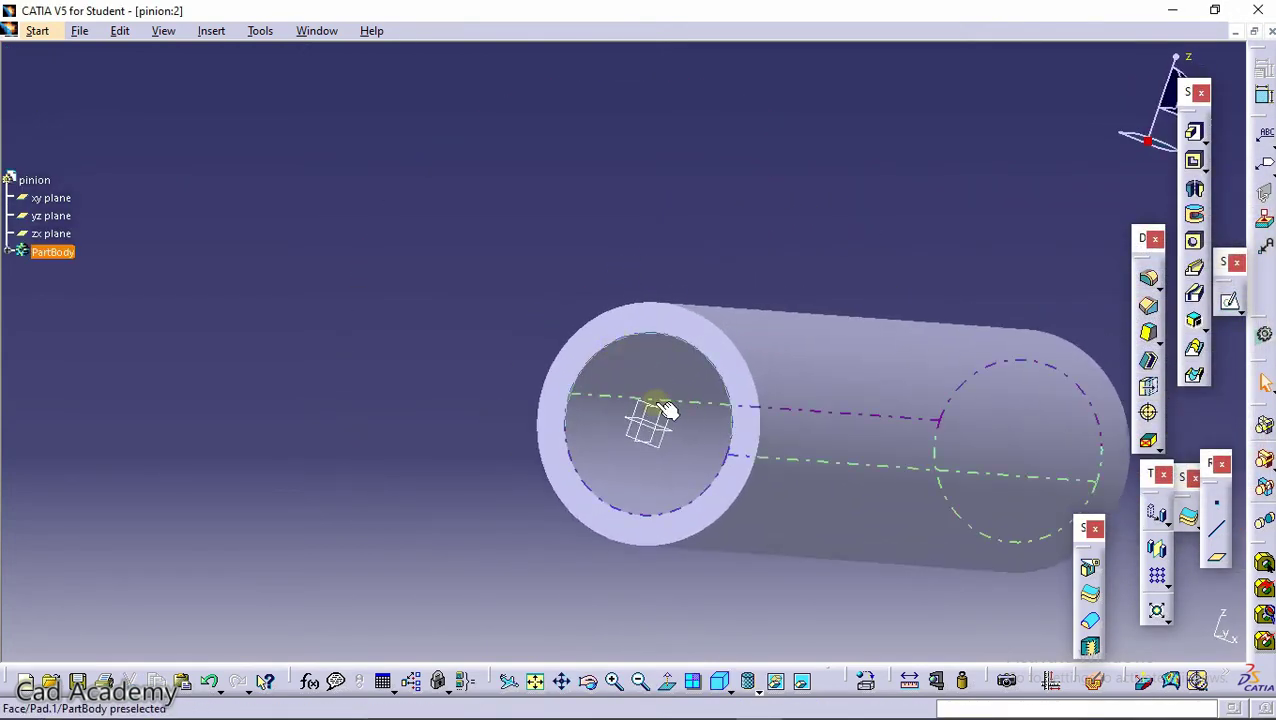
On a new zx-plane sketch, draw a 32 mm diameter circle above the origin.
left_click(650, 422)
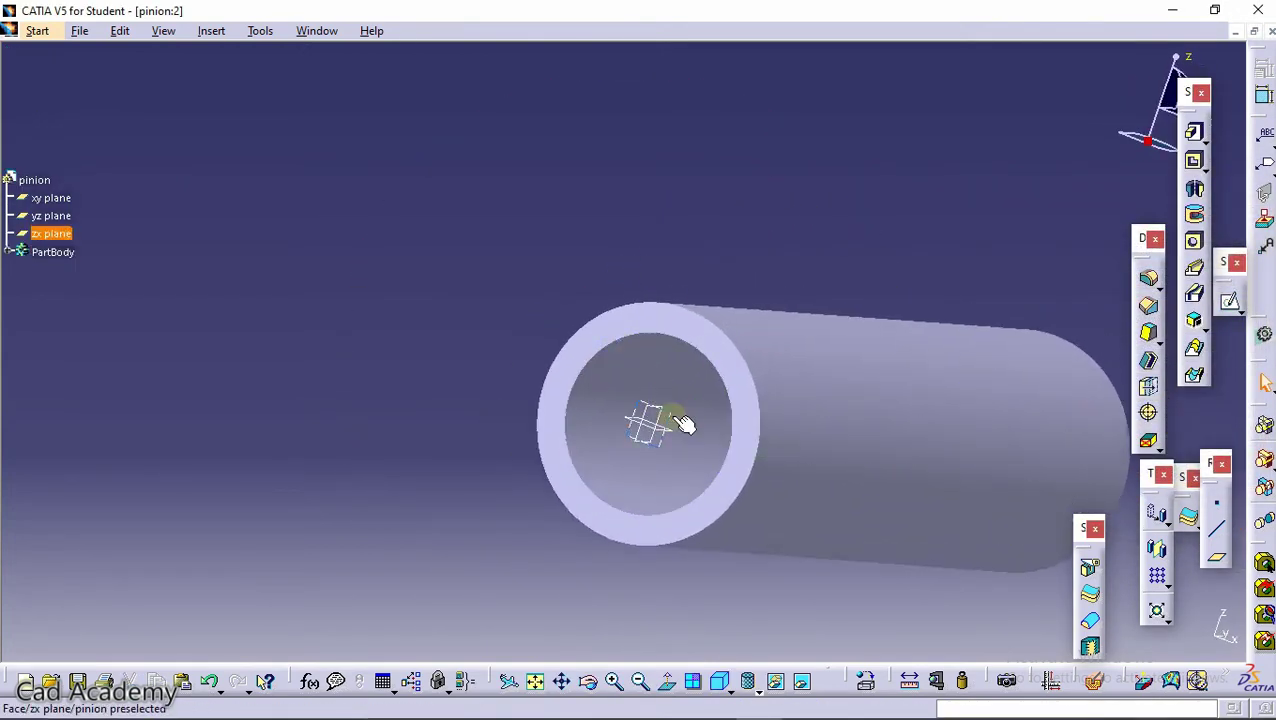
left_click(1230, 306)
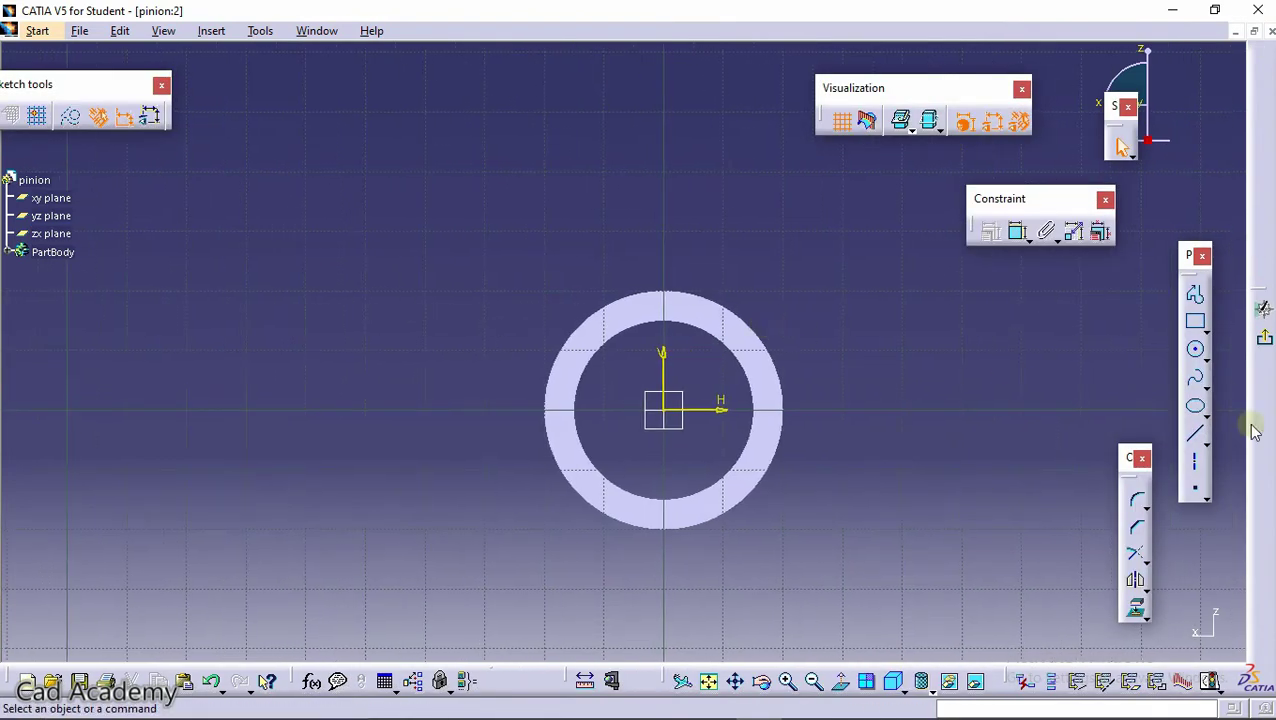
left_click(1197, 352)
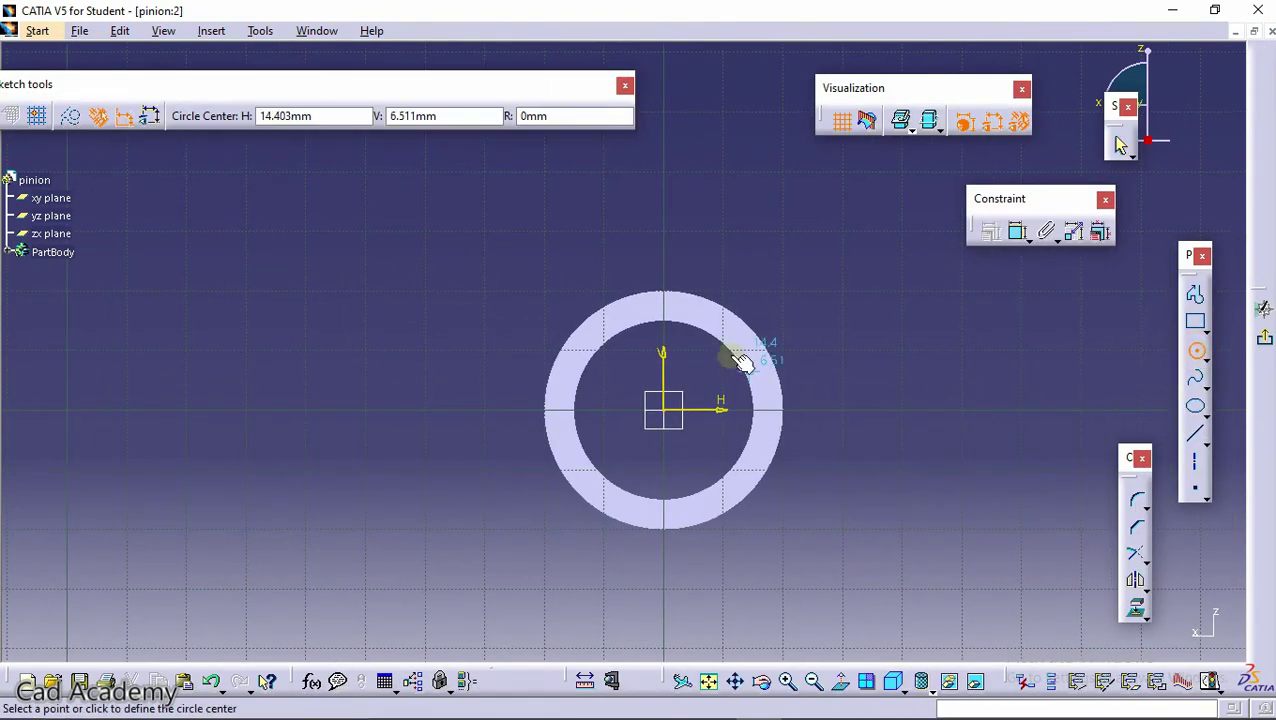
left_click(663, 252)
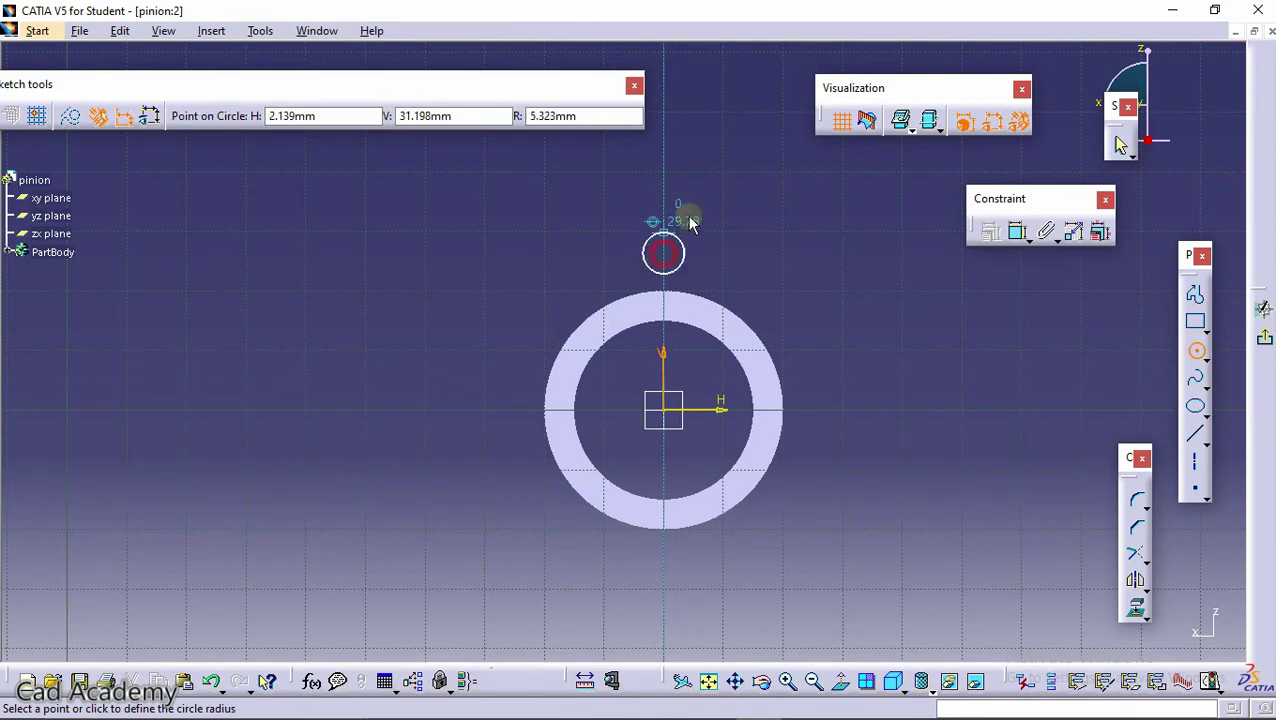
left_click(778, 207)
left_click(1018, 231)
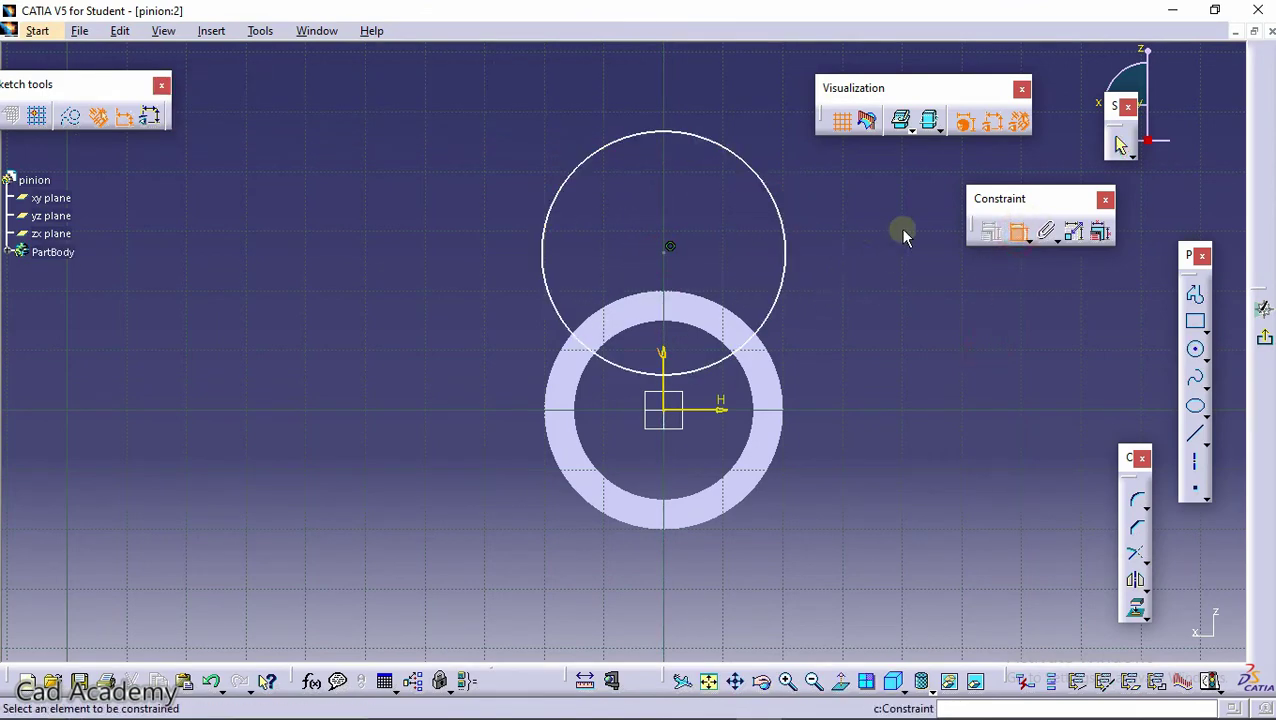
left_click(786, 255)
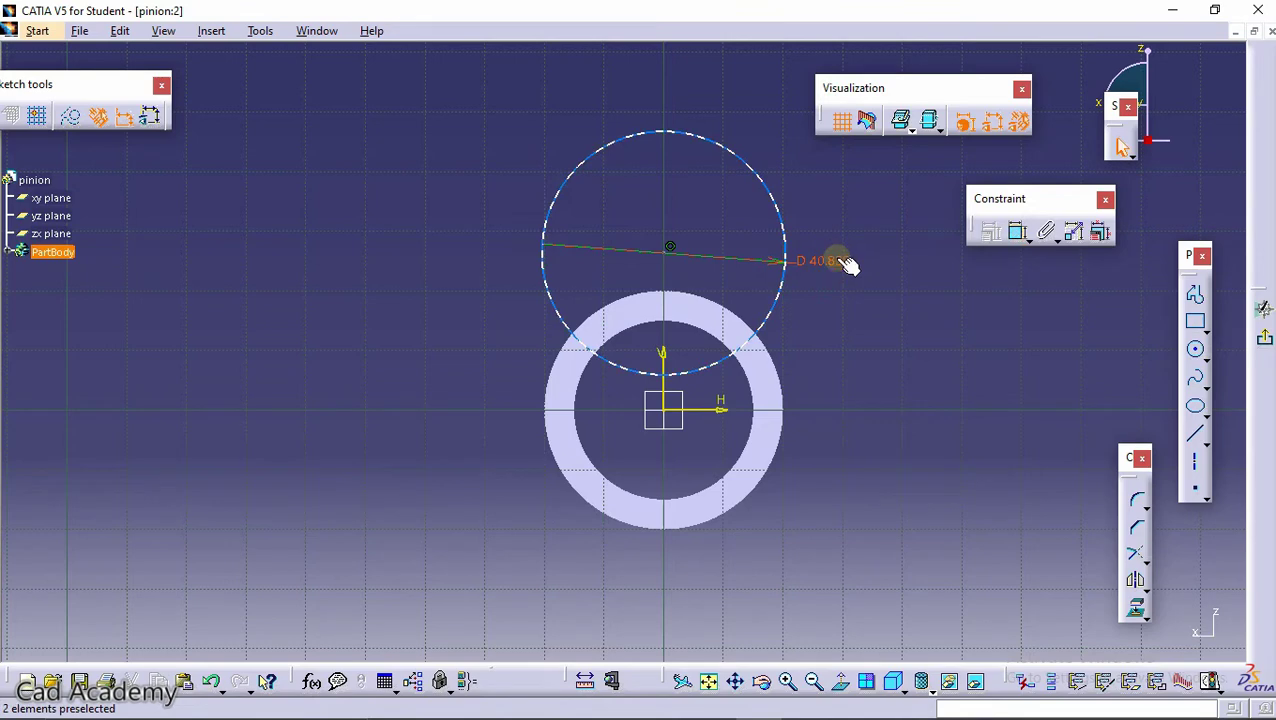
double_click(835, 259)
key("Return")
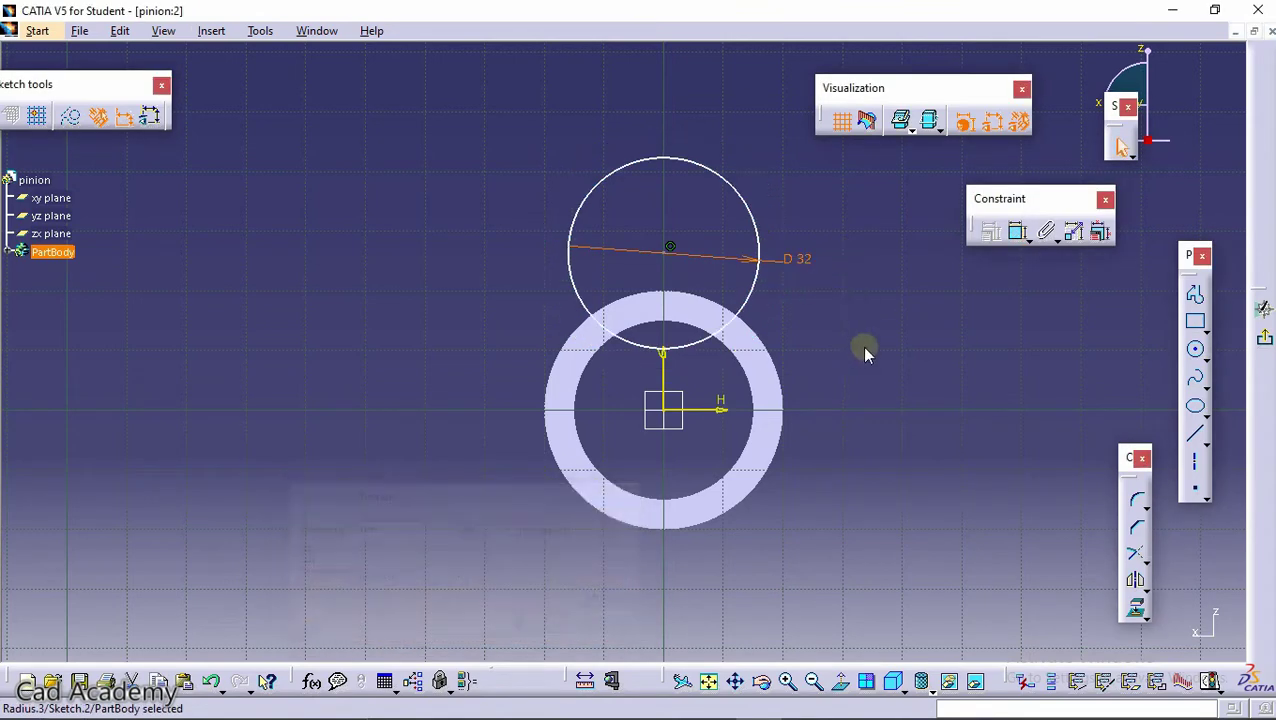
Constrain the circle's centre to sit 30 mm above the horizontal axis.
left_click(1018, 231)
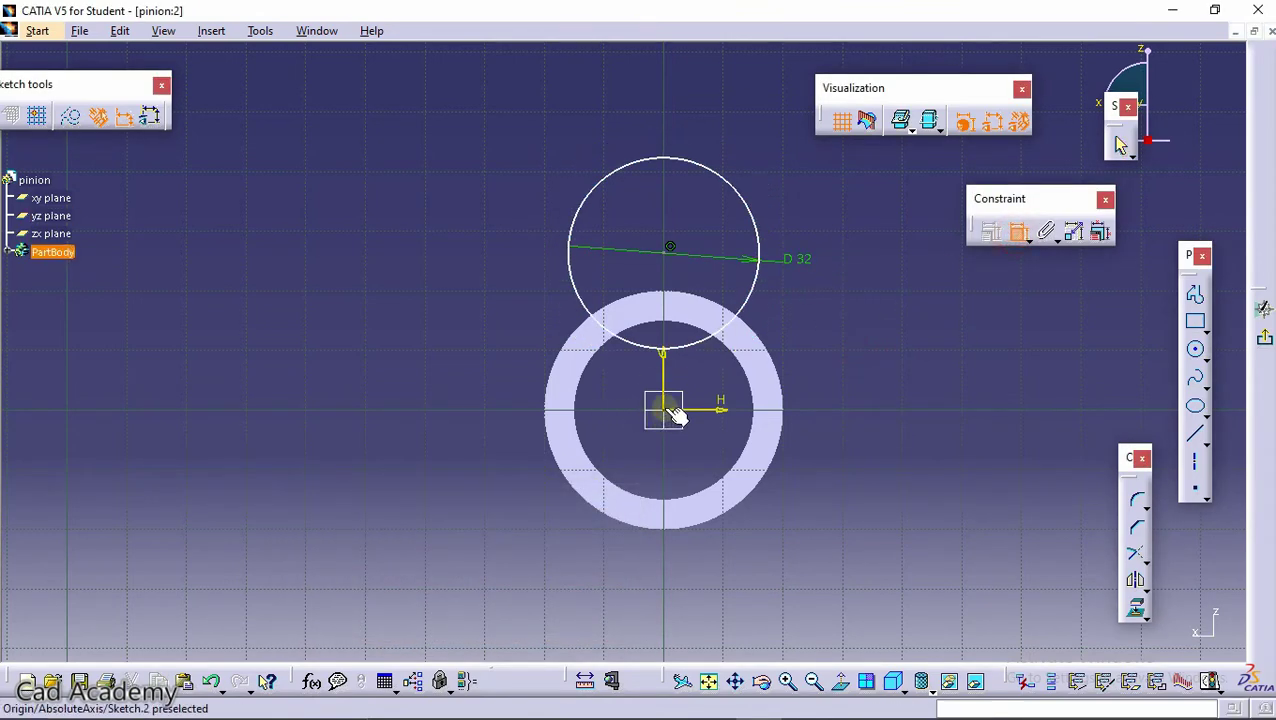
left_click(665, 262)
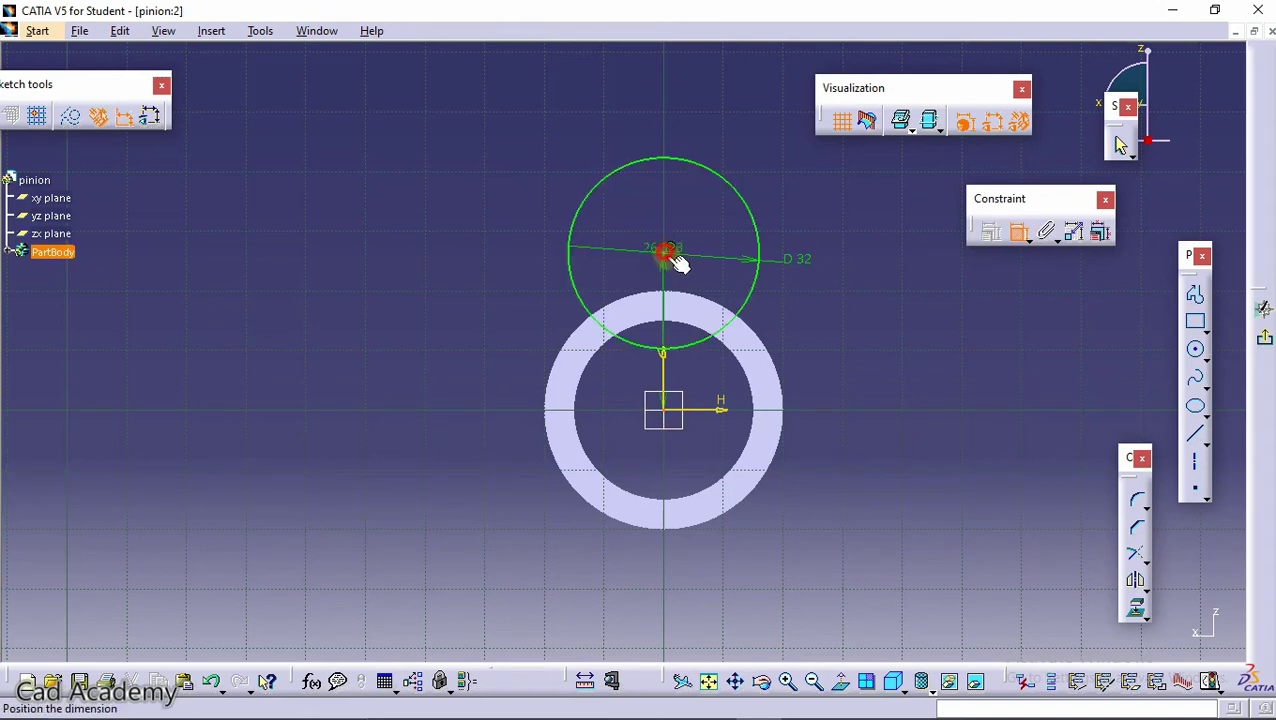
left_click(808, 358)
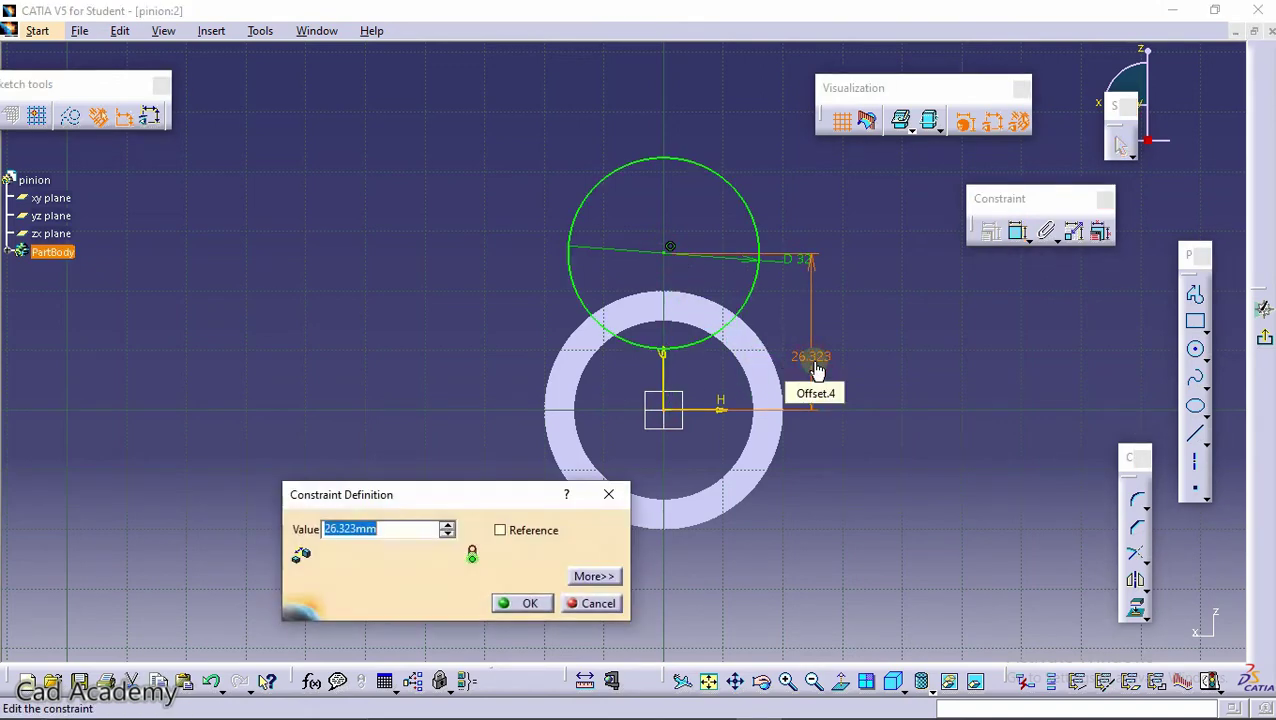
type("35")
key("Return")
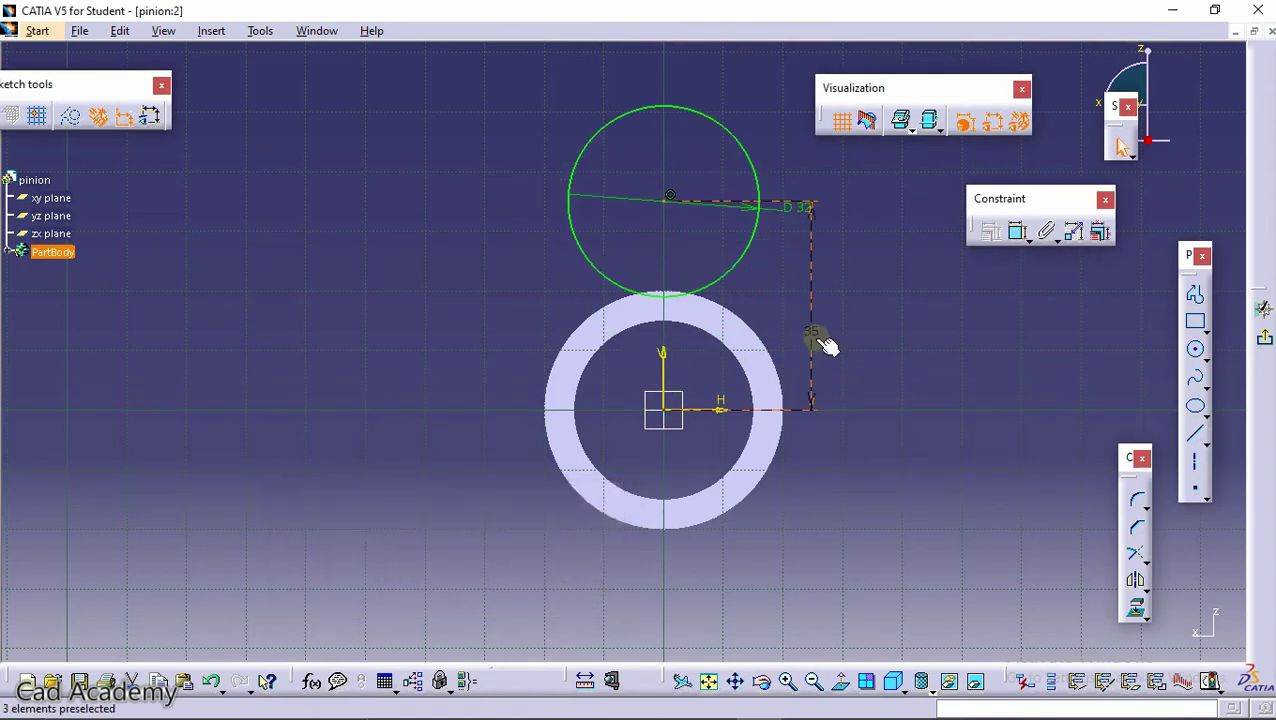
double_click(812, 330)
type("30")
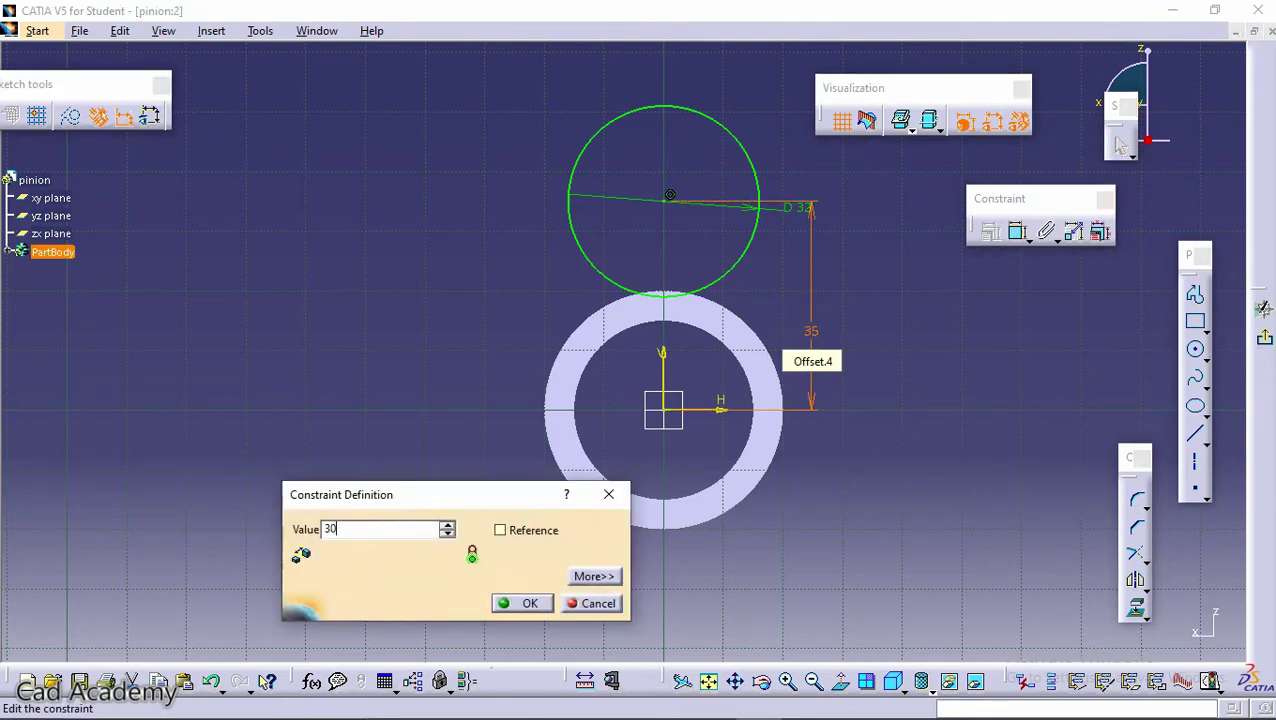
key("Return")
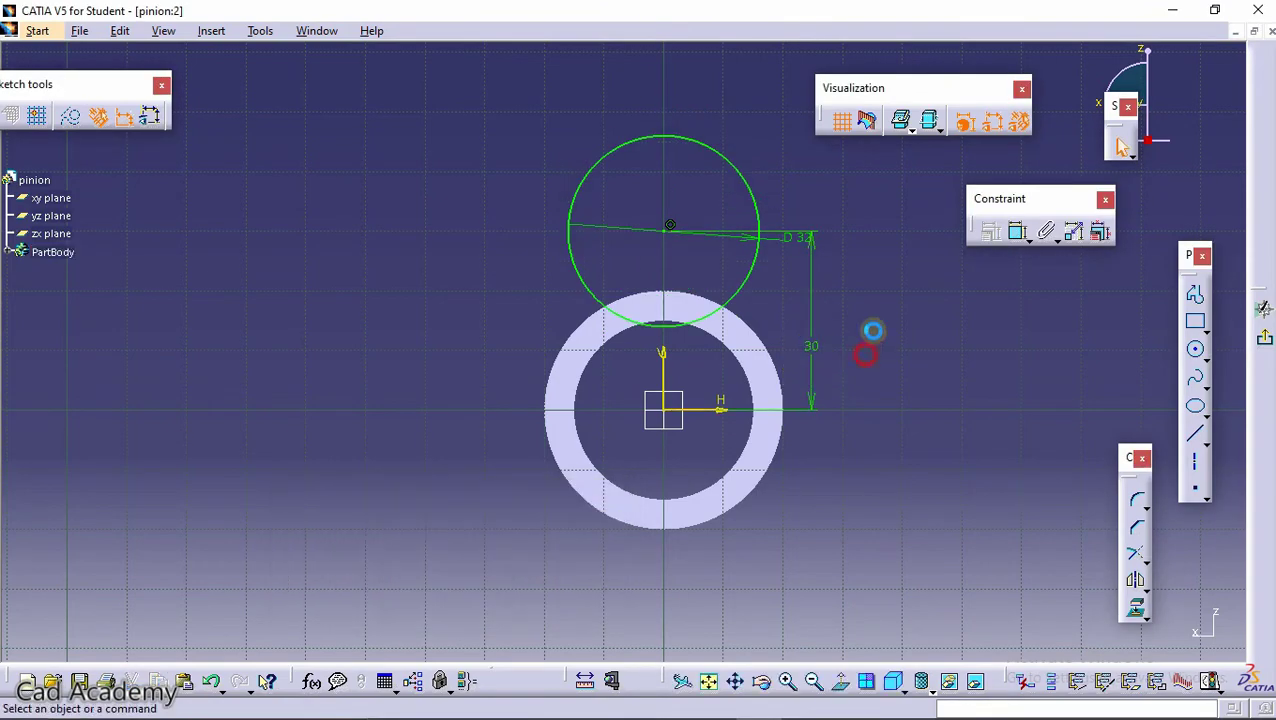
Draw a circle centred on the origin and set its diameter to 30 mm.
middle_click_drag(726, 364, 688, 315)
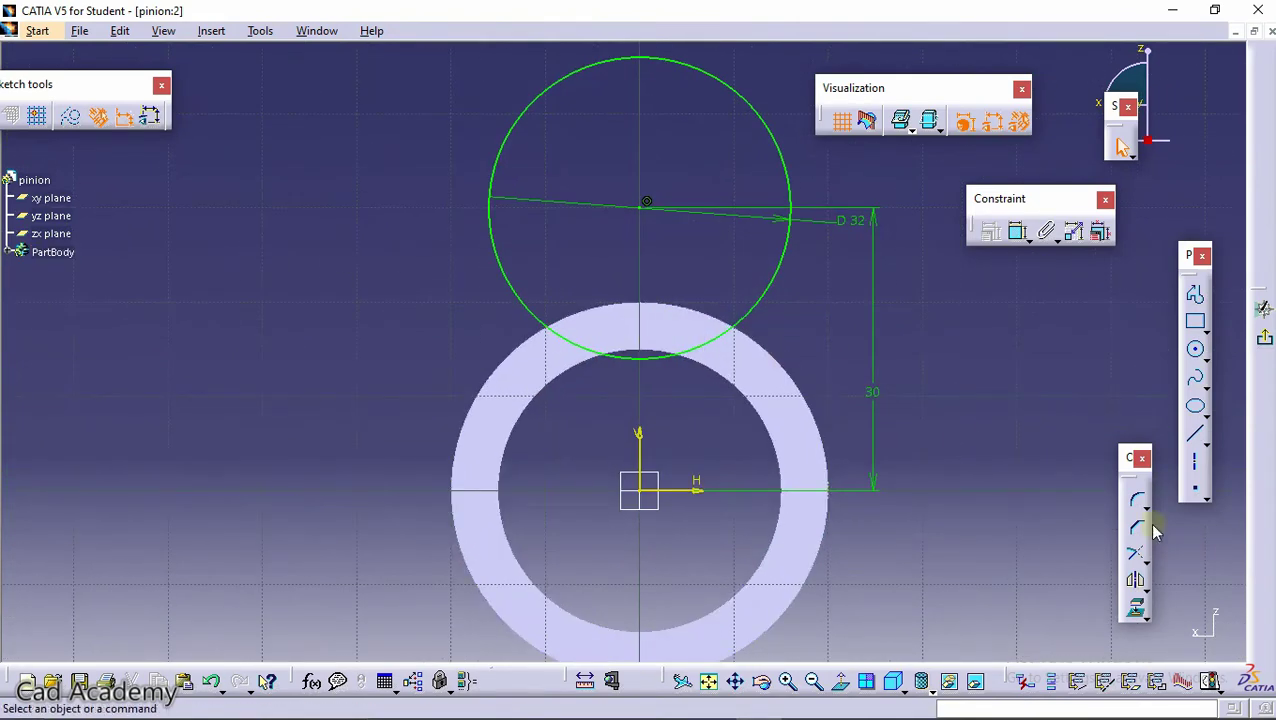
left_click(1195, 348)
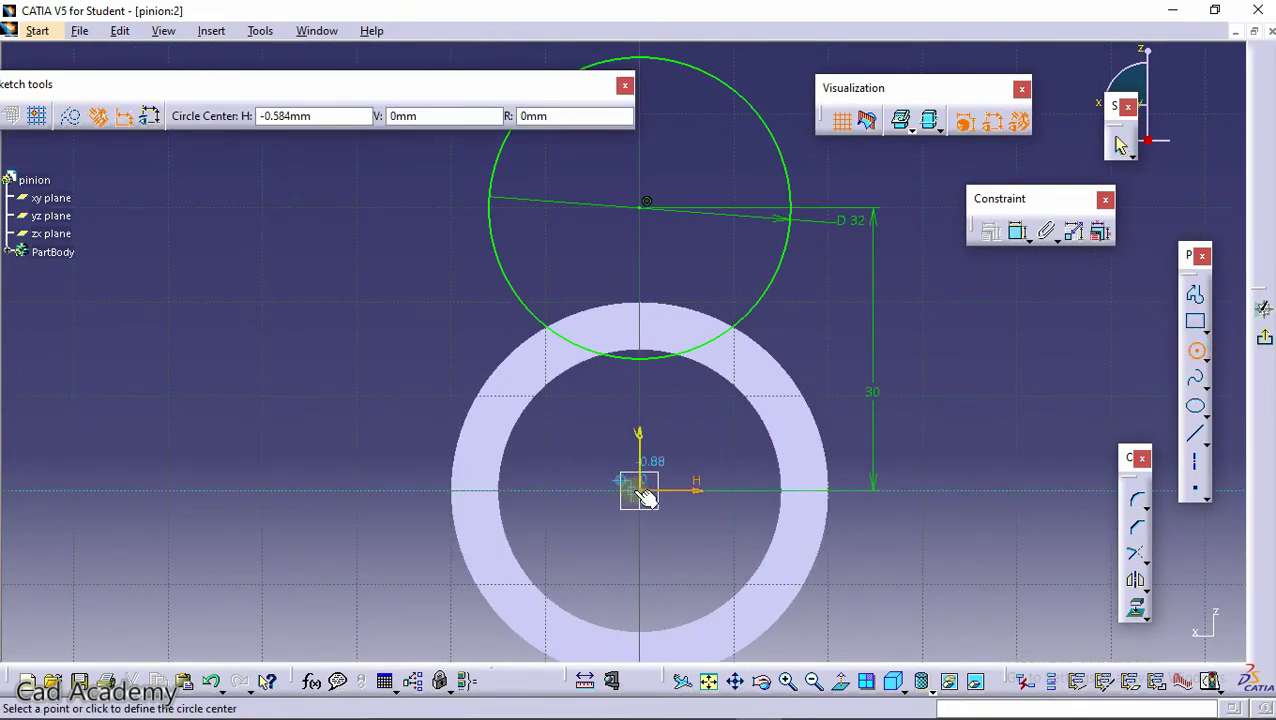
left_click(645, 490)
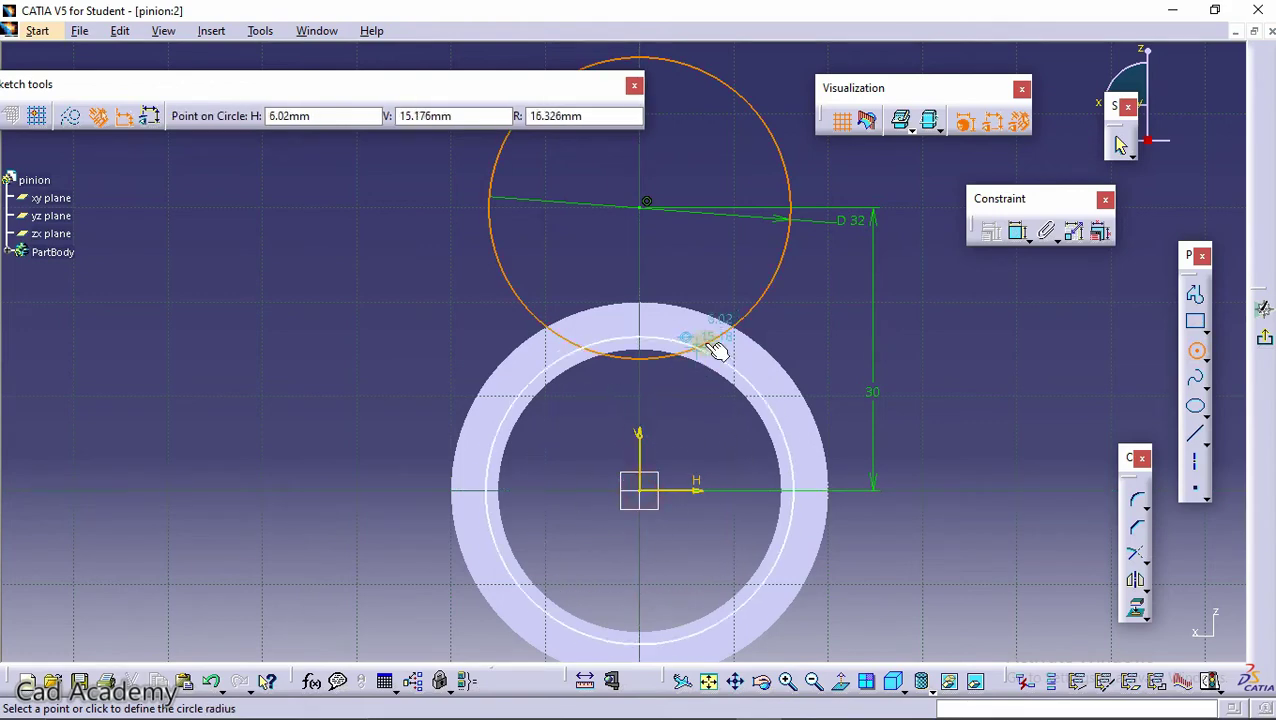
left_click(720, 372)
left_click(1017, 231)
left_click(962, 396)
double_click(968, 398)
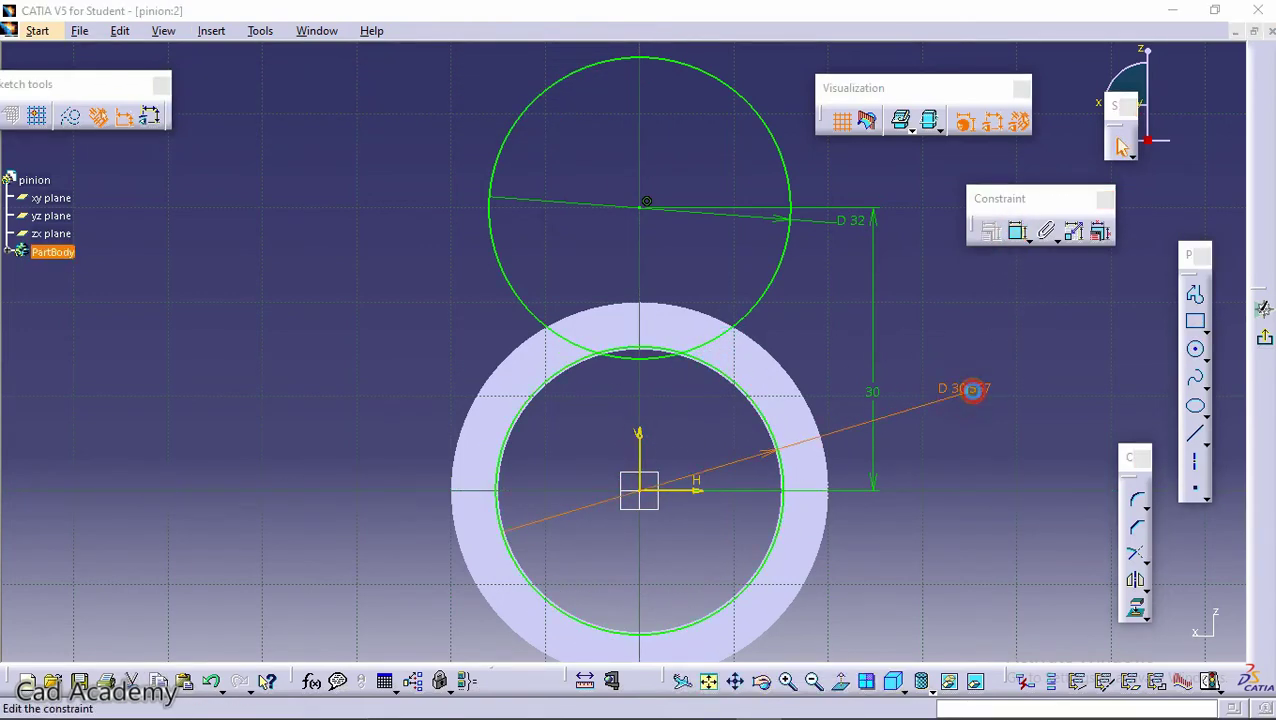
type("30mm")
key("Return")
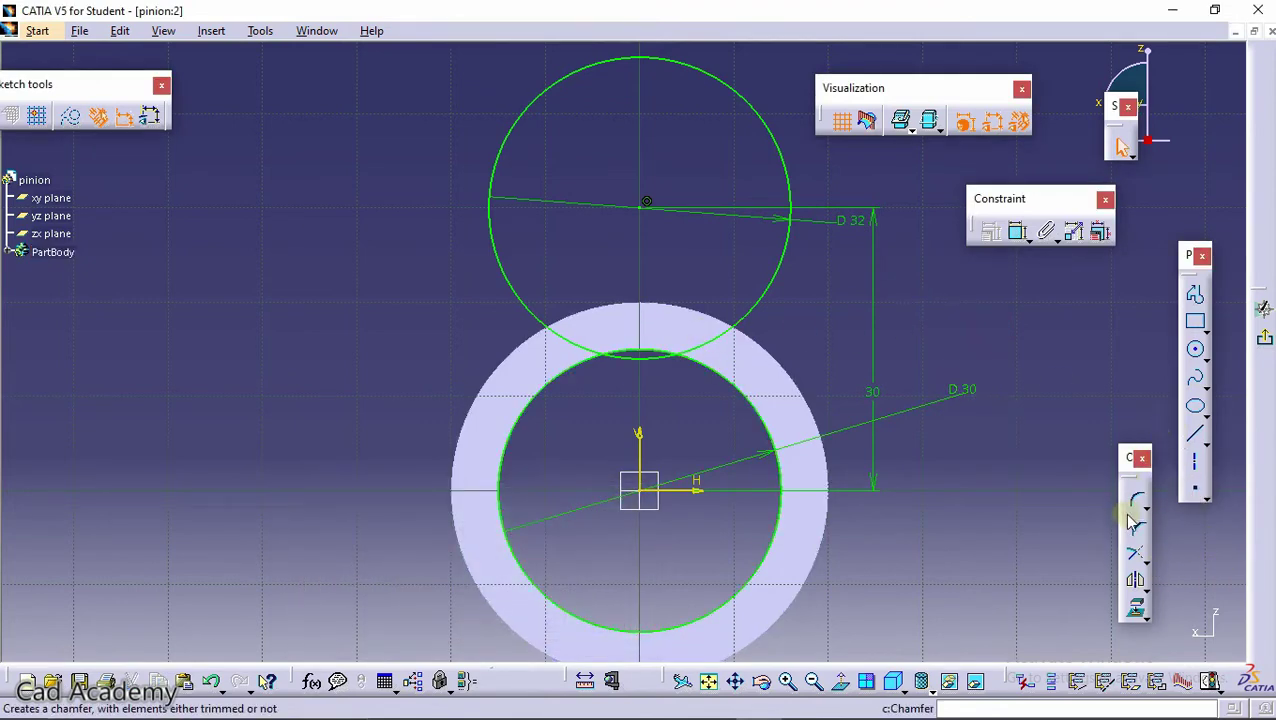
Select the Quick Trim tool from the trimming options.
left_click(1145, 583)
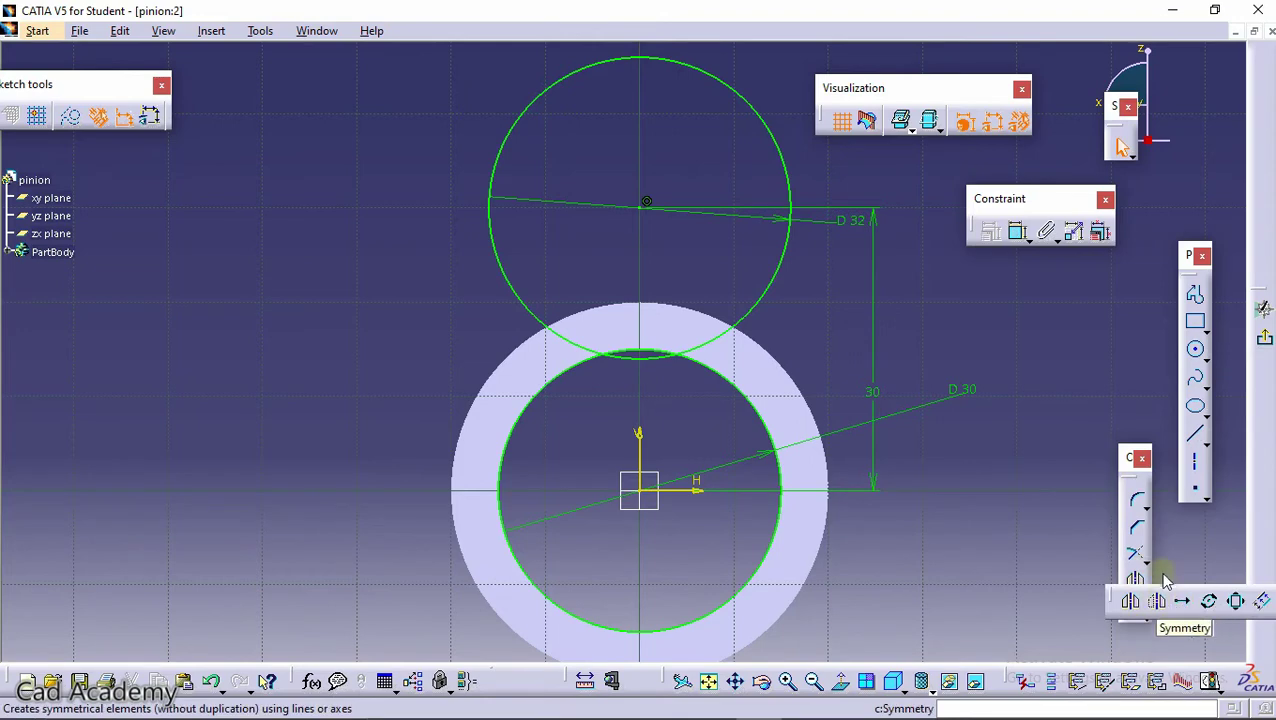
left_click(1141, 553)
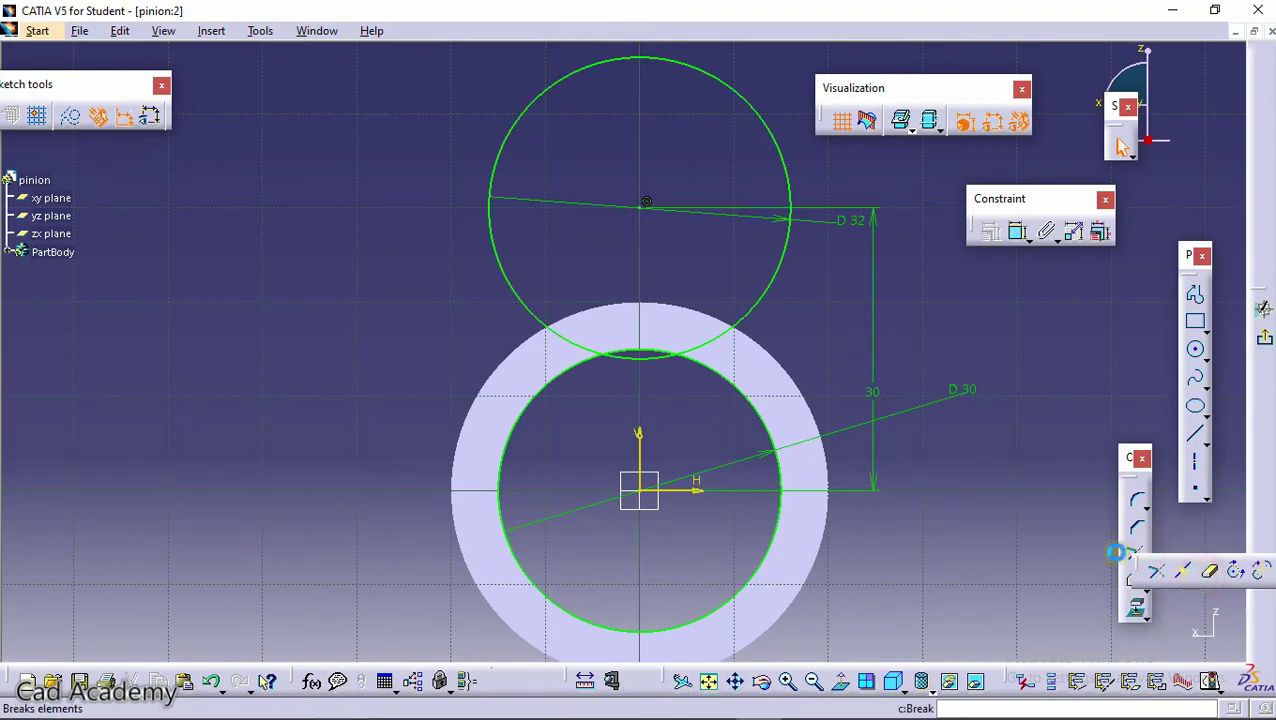
left_click(1209, 573)
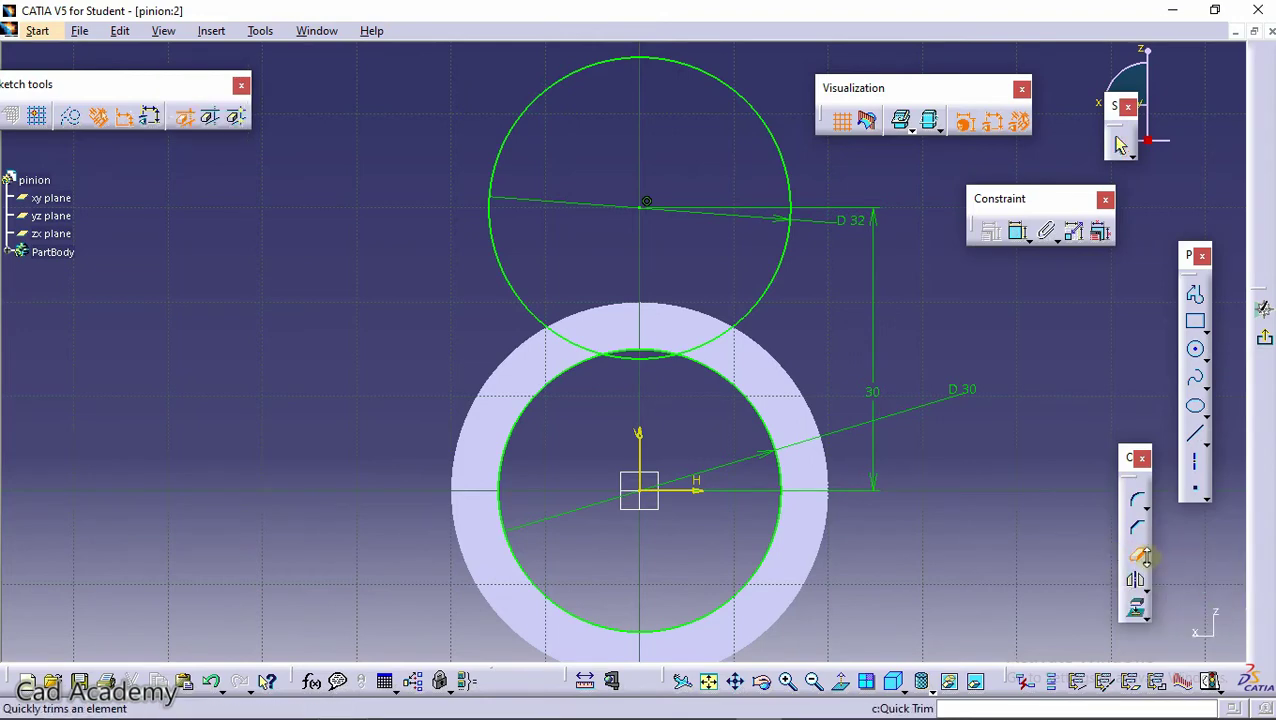
Quick-trim both circles down to the lens-shaped overlap at the top.
left_click(774, 291)
left_click(724, 376)
left_click(1137, 555)
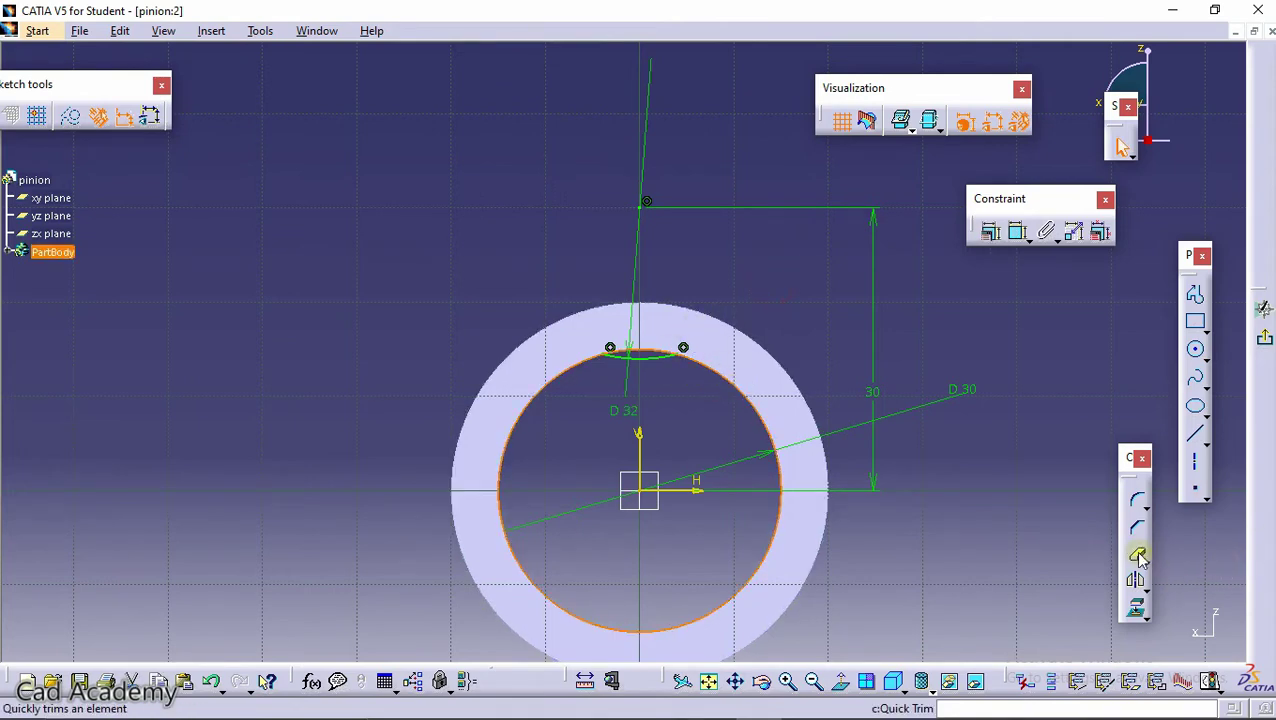
left_click(1139, 557)
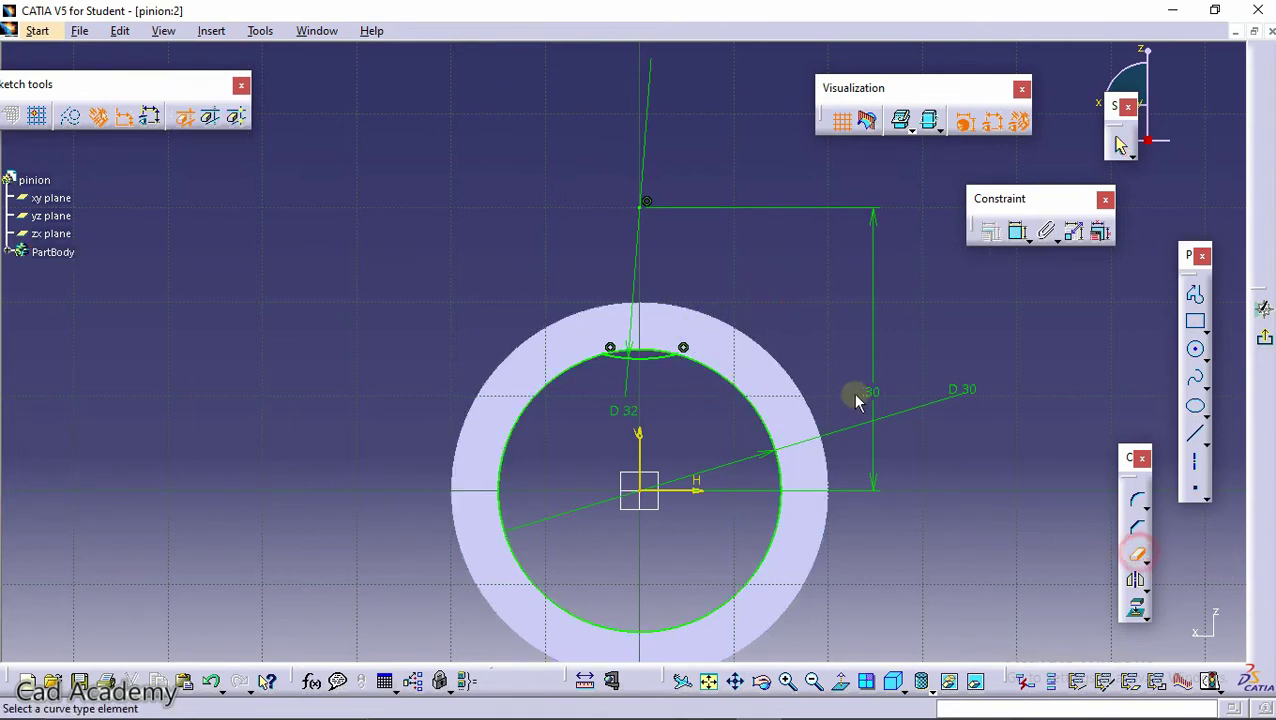
left_click(752, 399)
Rotate-copy the lens arcs about the origin into four evenly spaced profiles, then exit the sketch.
left_click_drag(758, 310, 545, 392)
left_click(1140, 580)
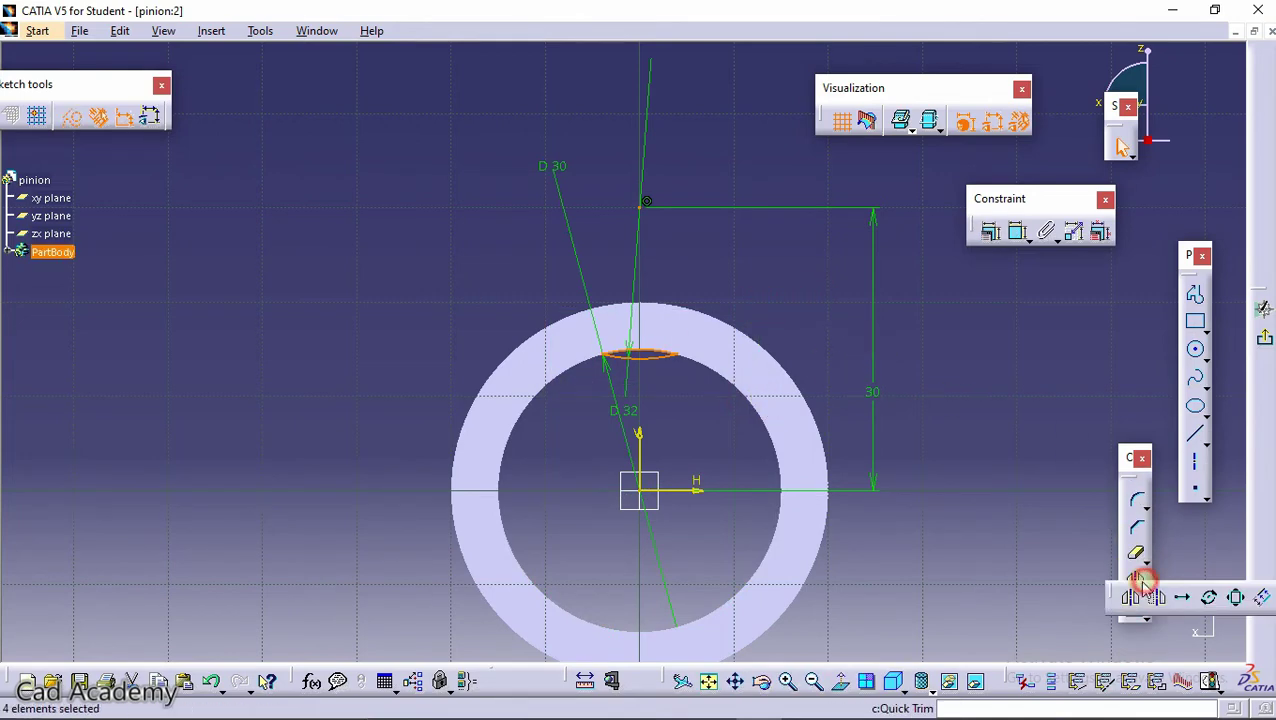
left_click(1209, 598)
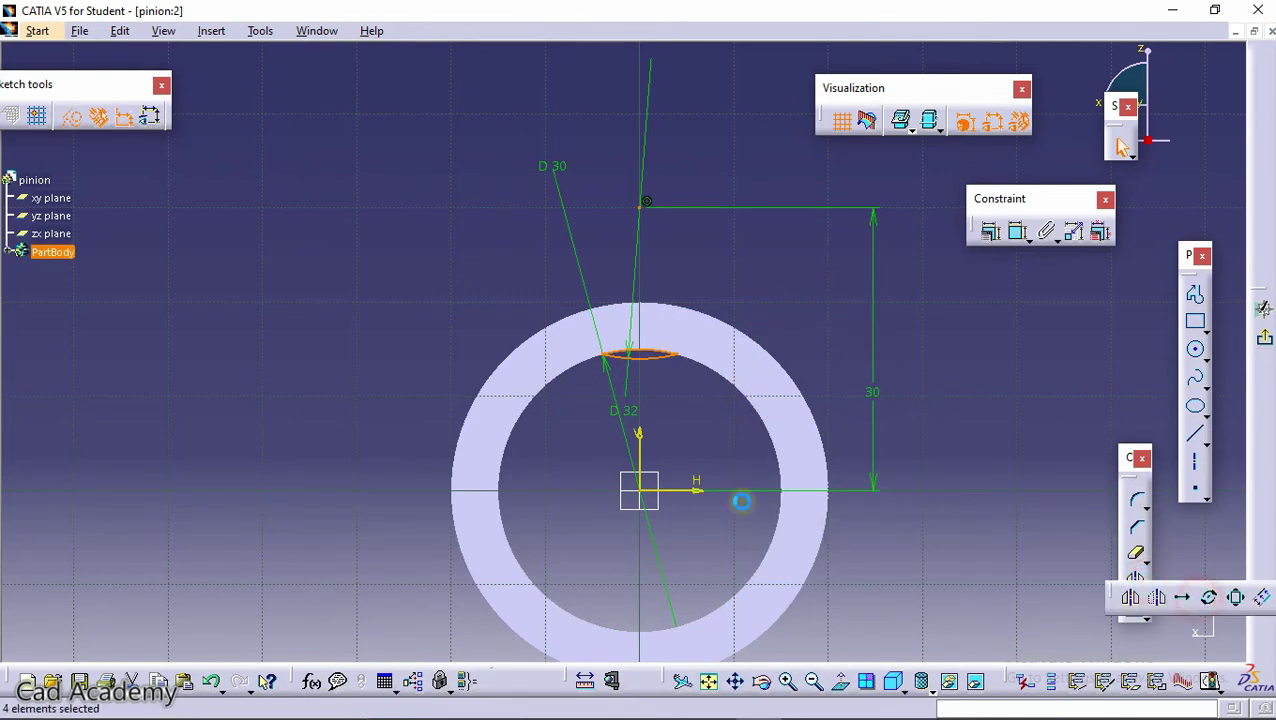
left_click(645, 490)
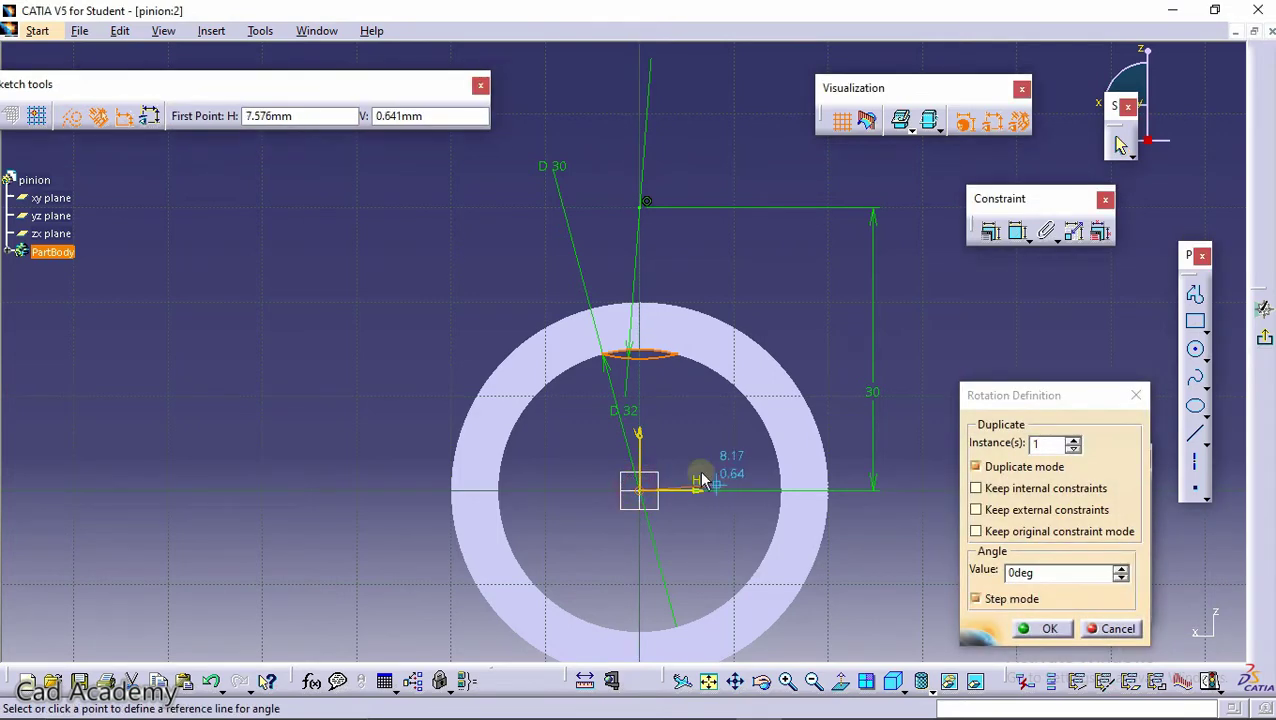
left_click(643, 401)
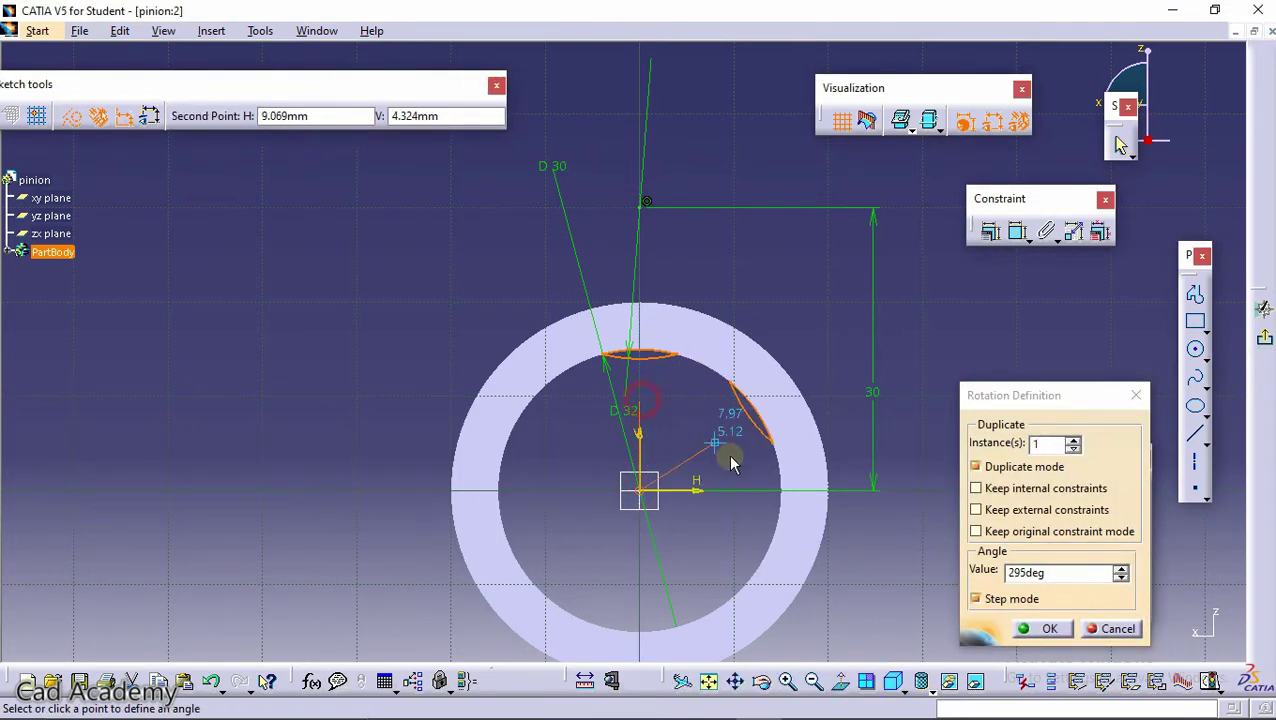
left_click(1073, 441)
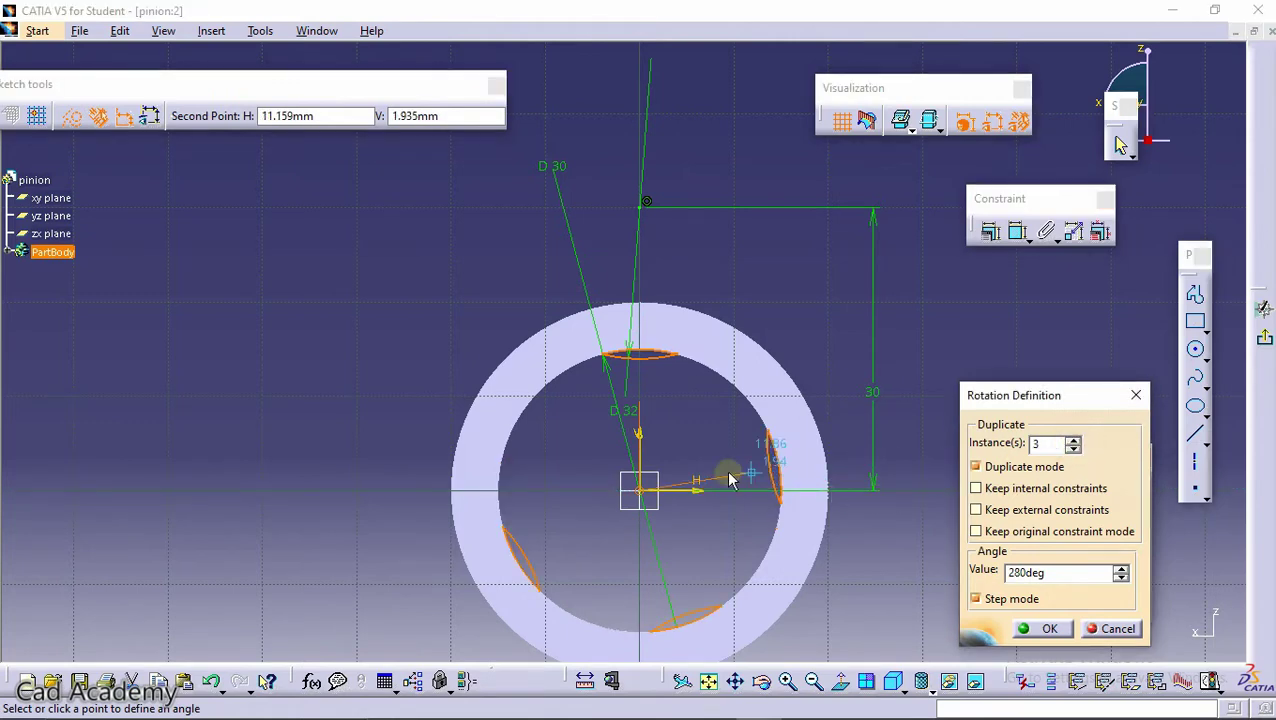
left_click(752, 503)
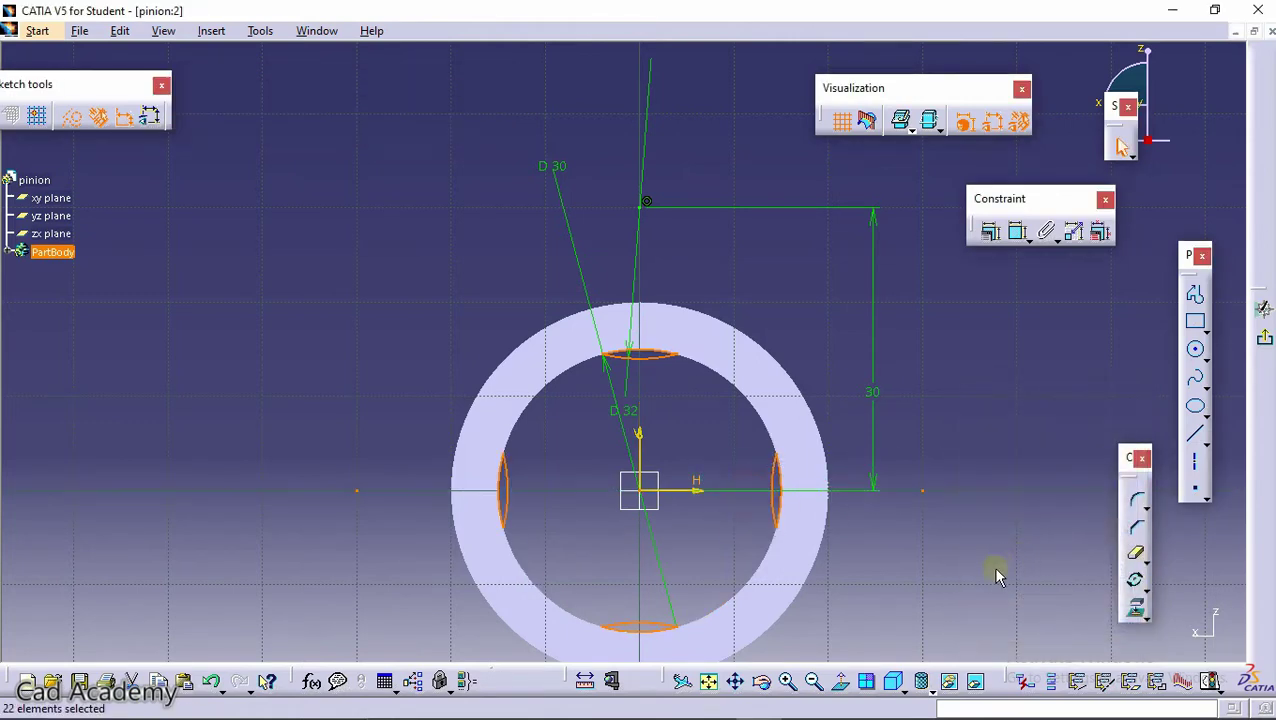
left_click(1265, 338)
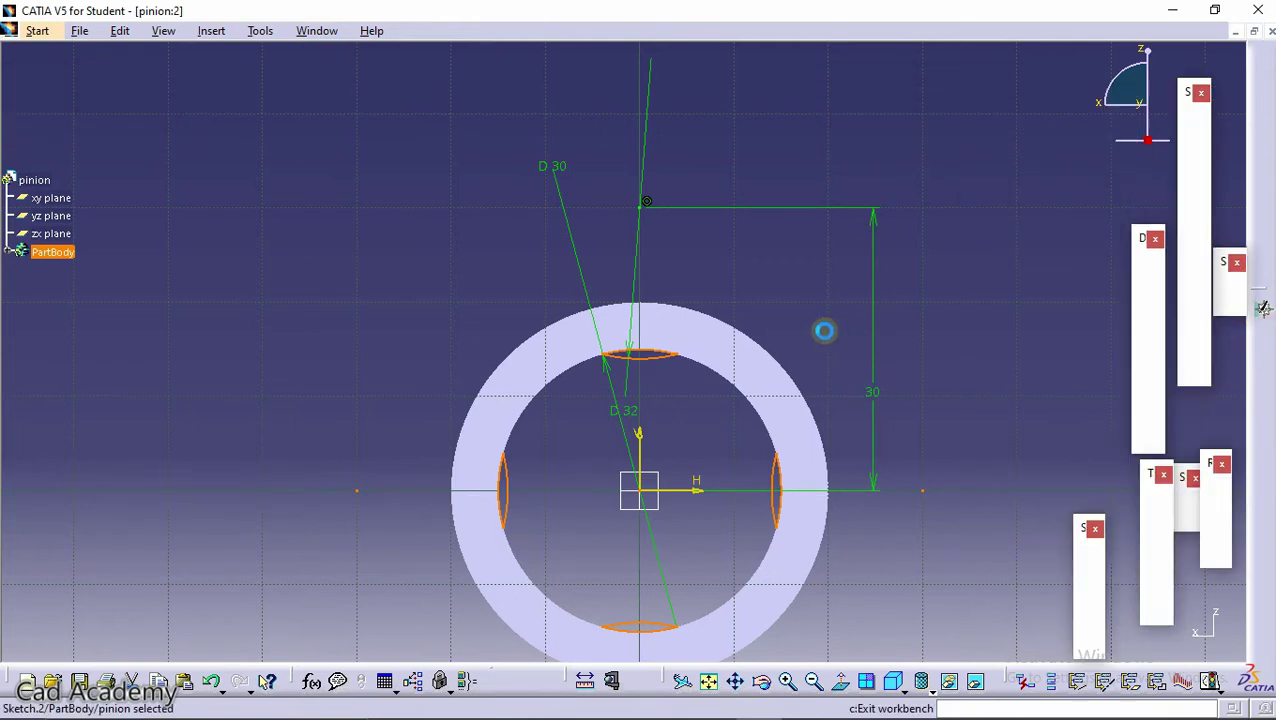
Pad the notched ring profile to a length of 20 mm.
left_click(1194, 132)
middle_click_drag(612, 228, 737, 303)
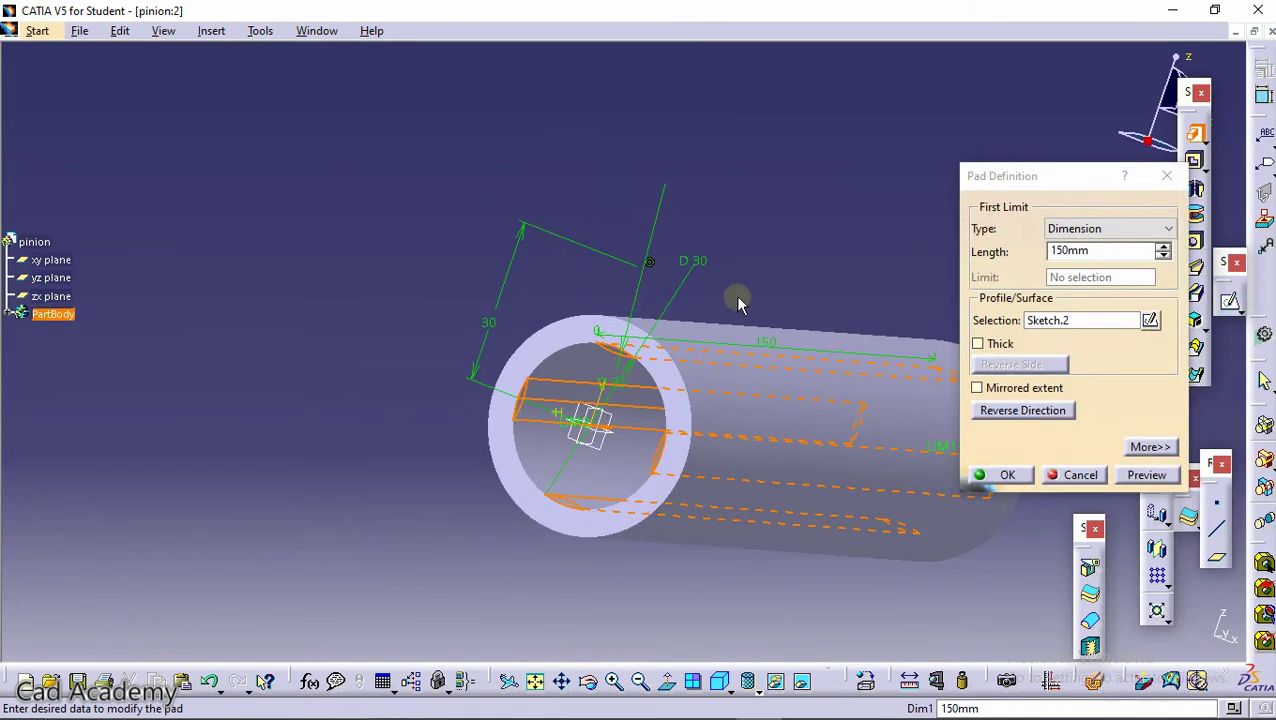
double_click(1098, 251)
type("20")
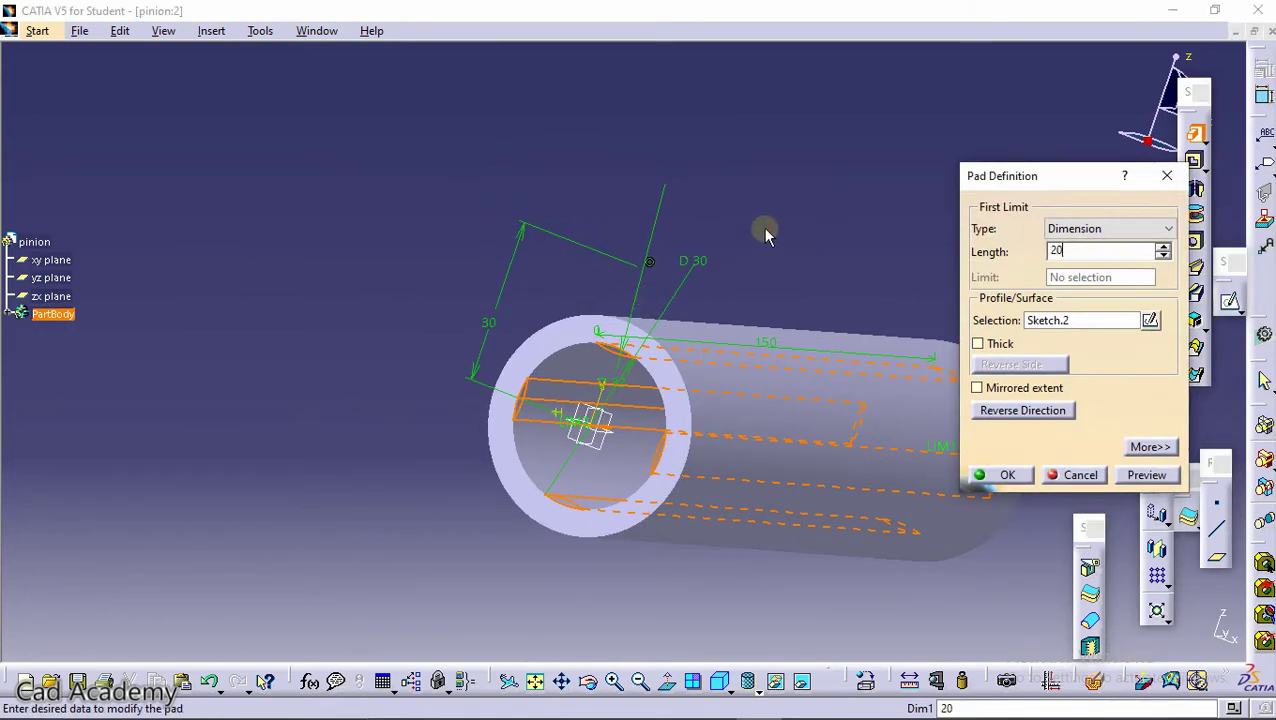
left_click(936, 416)
left_click(1005, 476)
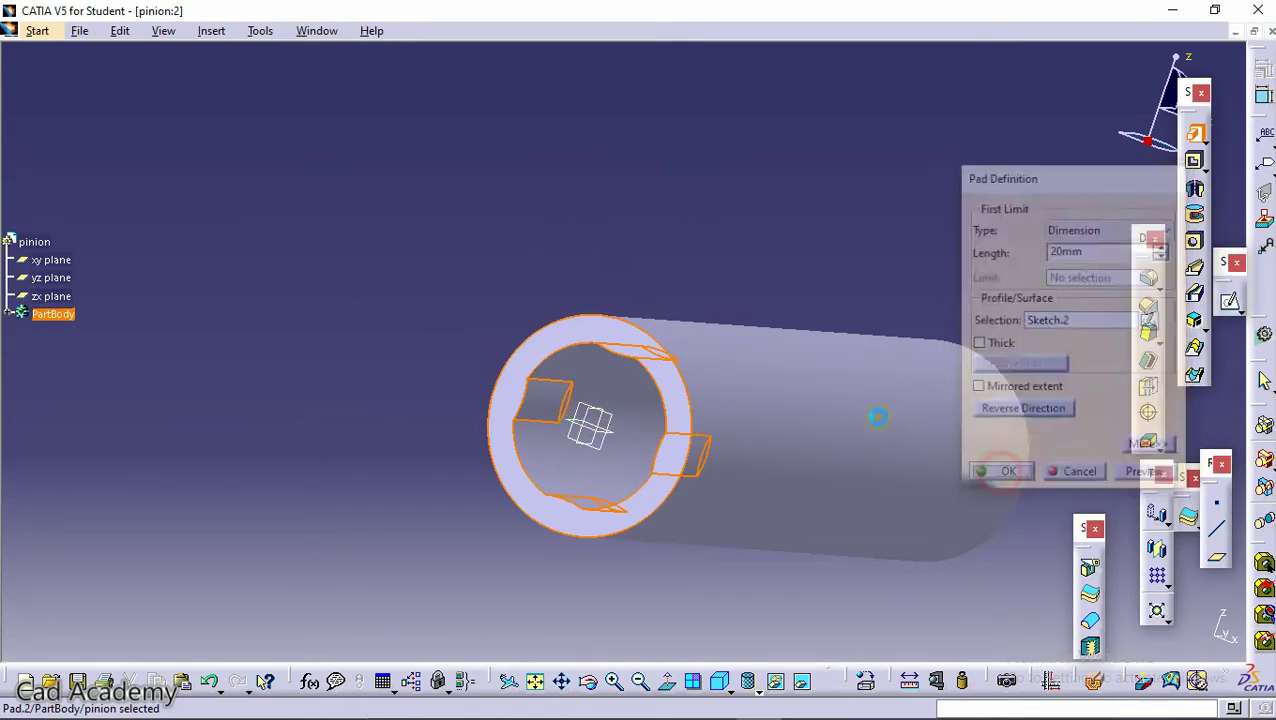
Start a new sketch on the pad's end face.
mouse_move(707, 305)
middle_mouse_down()
mouse_move(818, 384)
mouse_move(936, 432)
mouse_move(815, 310)
middle_mouse_up()
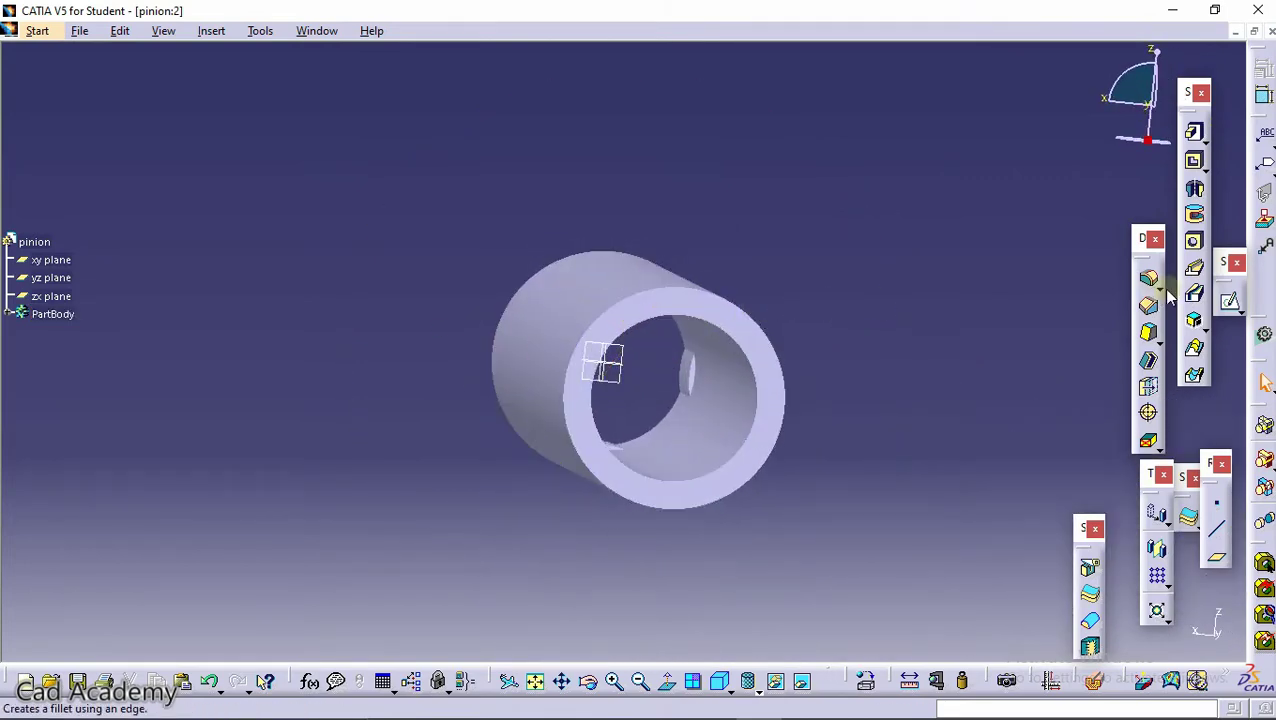
left_click(1230, 301)
left_click(708, 313)
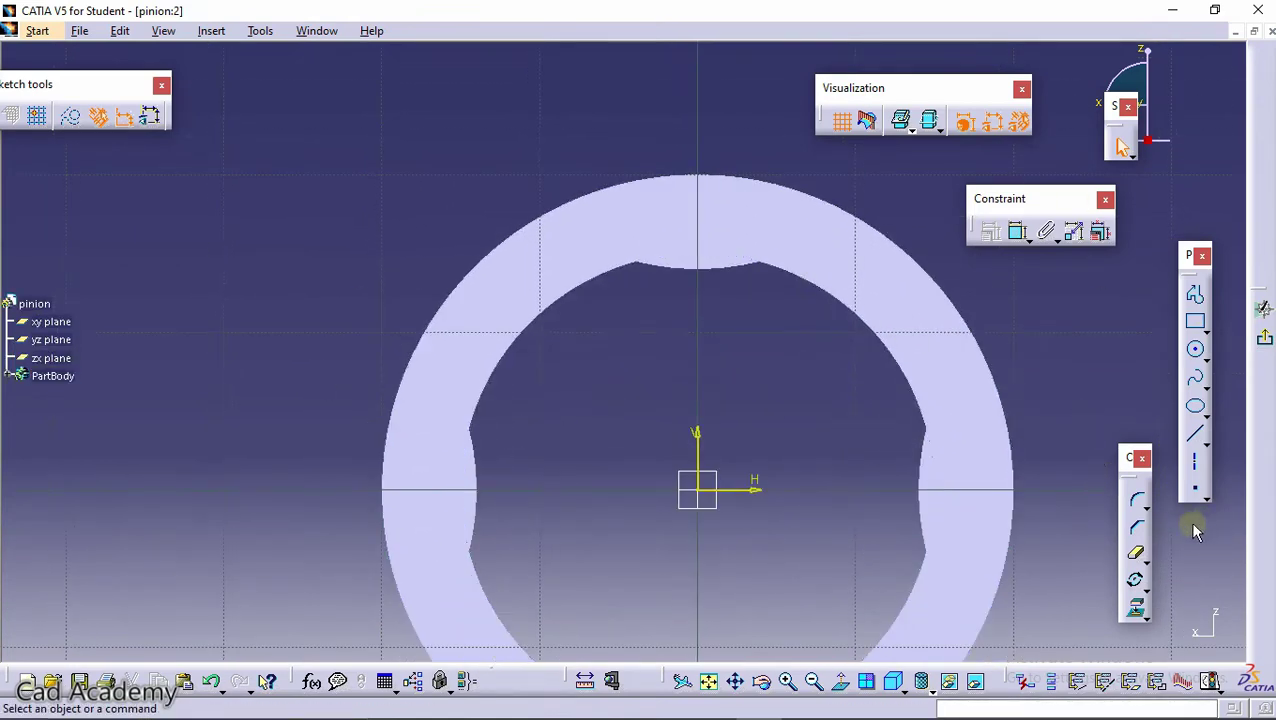
Draw a vertical construction axis upward from the sketch origin.
left_click(1198, 463)
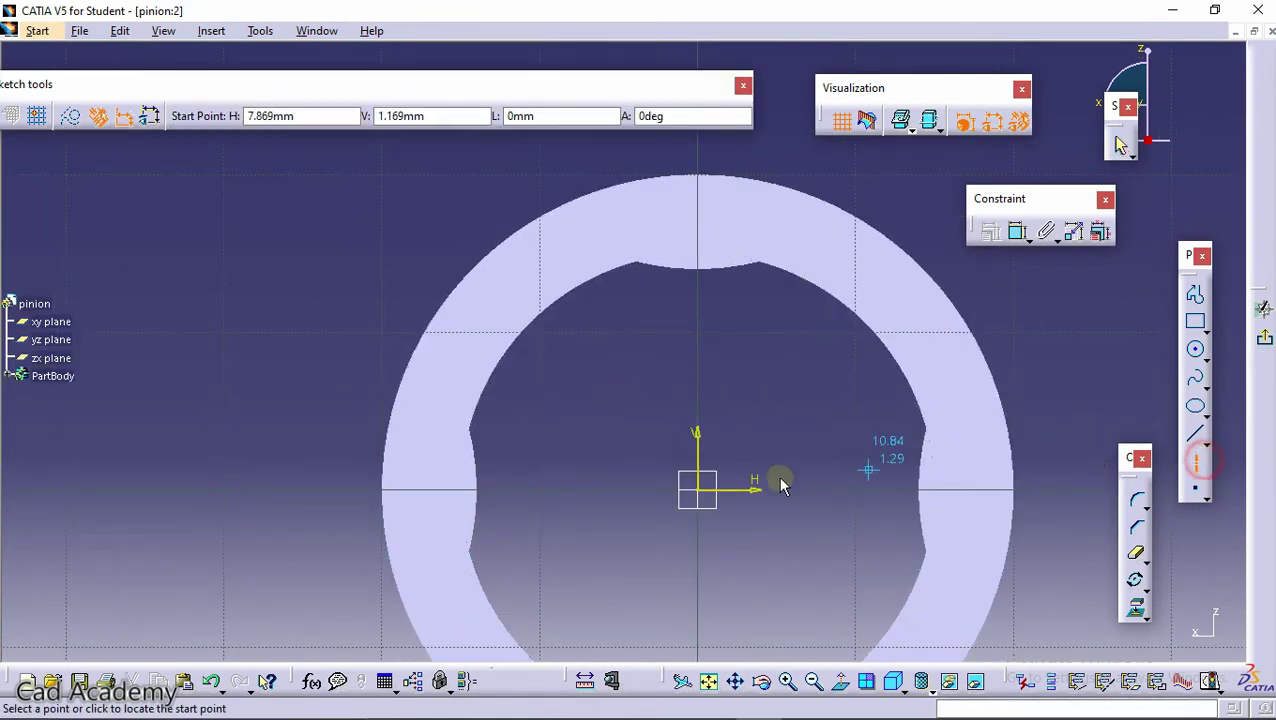
left_click(697, 489)
middle_click_drag(697, 292, 730, 396)
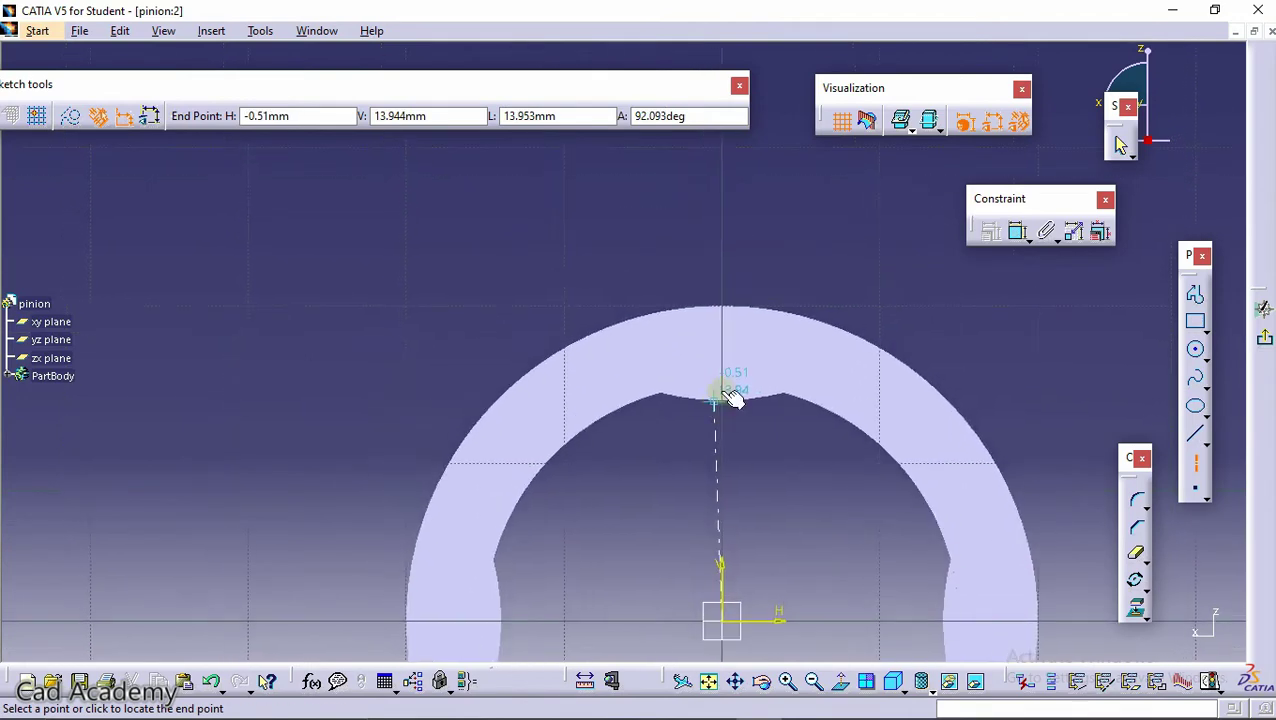
left_click(726, 231)
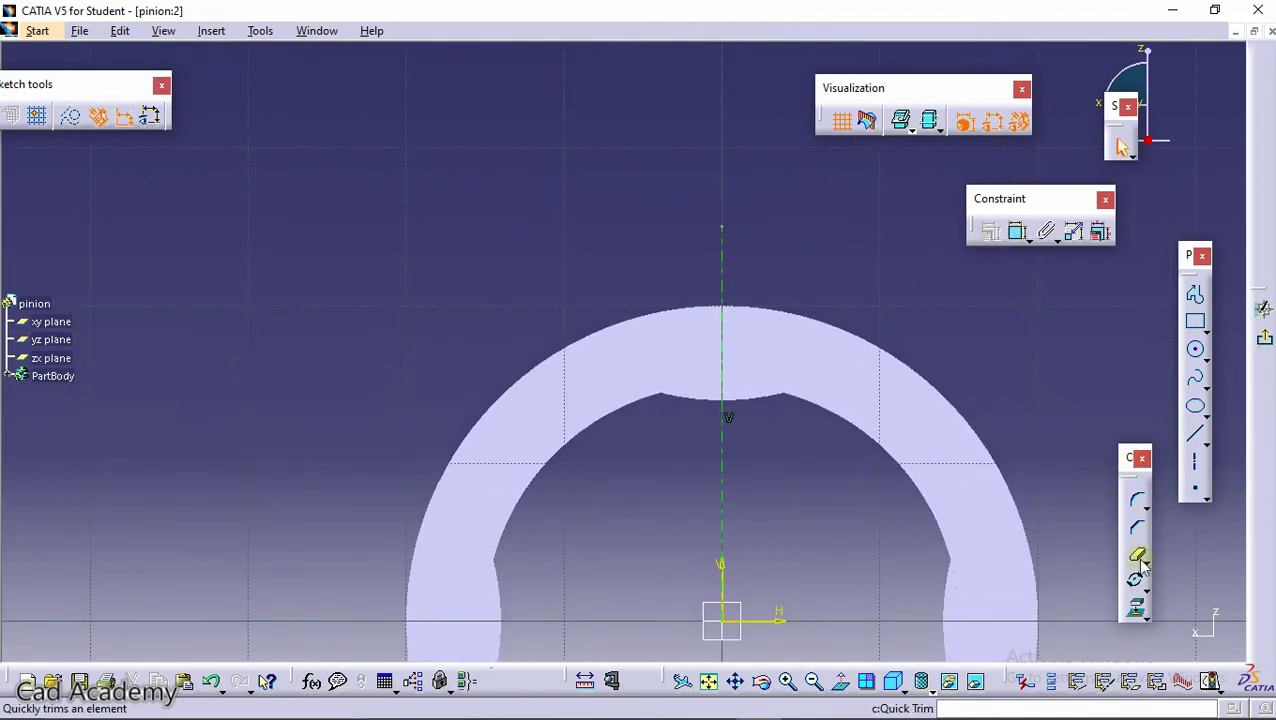
Draw a circle on the origin along the tube's outer edge, dimensioned to 35 mm diameter.
left_click(1196, 350)
middle_click_drag(758, 457, 760, 322)
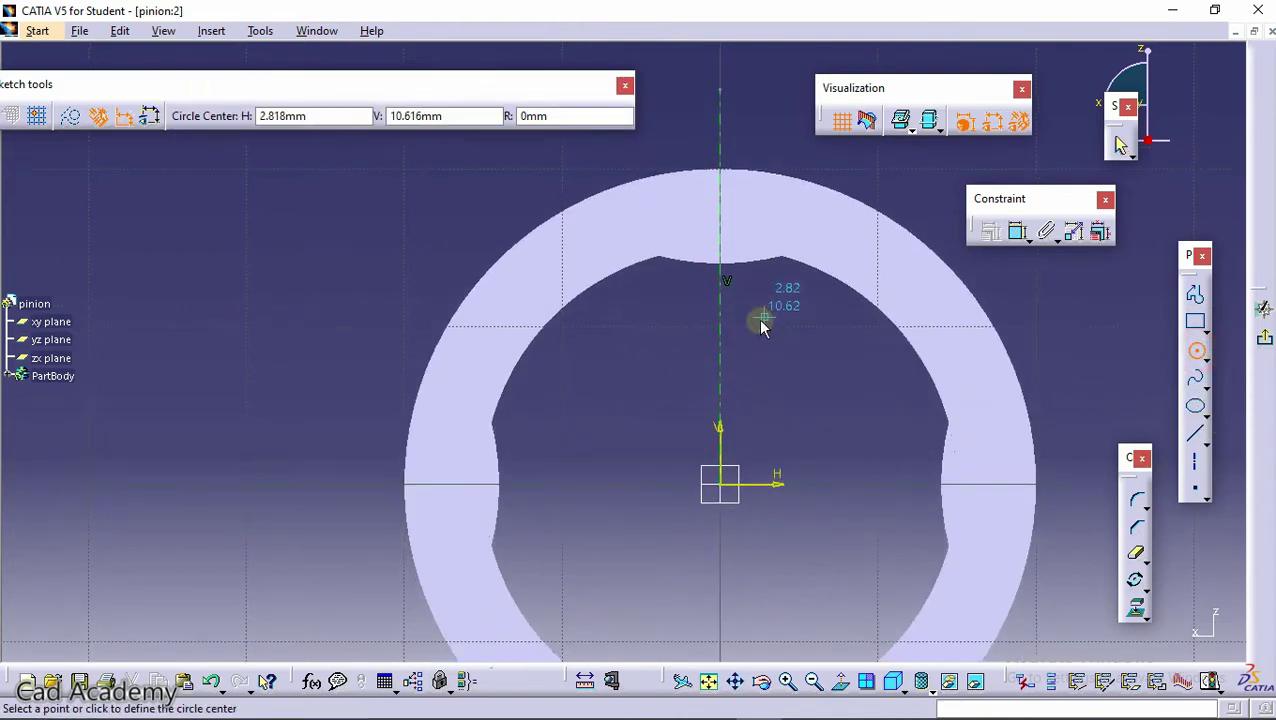
left_click(728, 484)
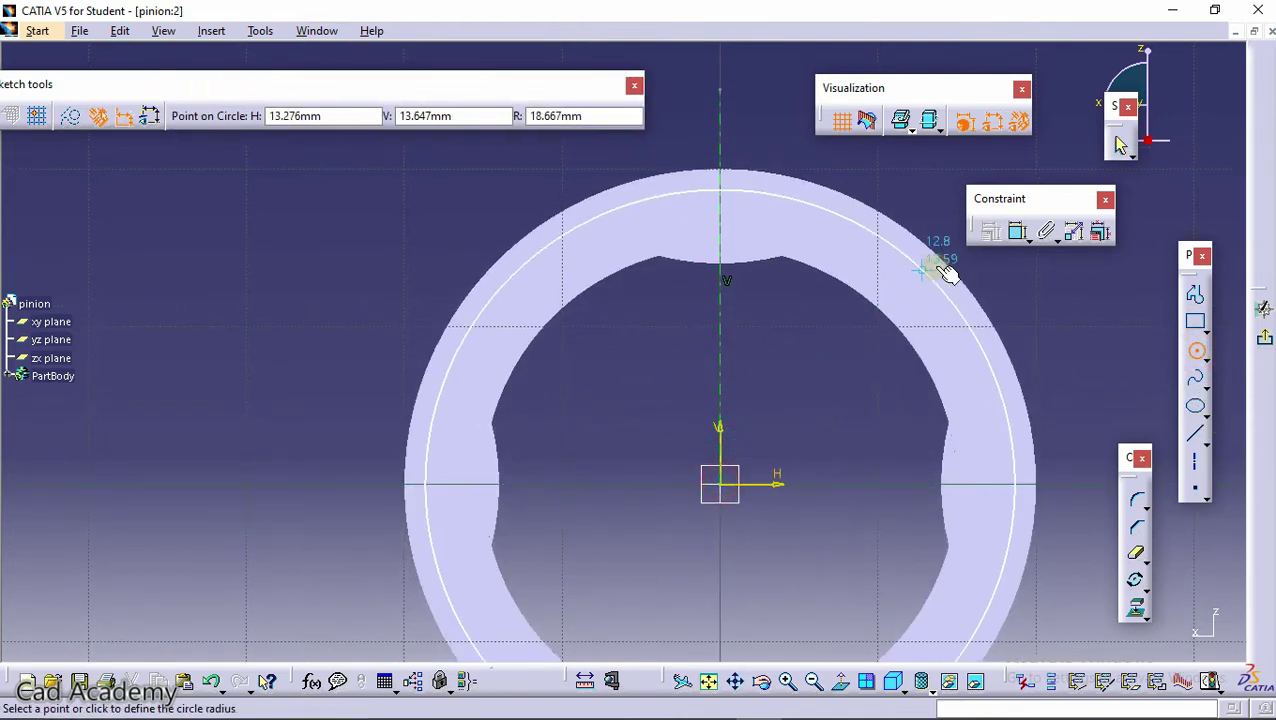
left_click(950, 265)
left_click(703, 175)
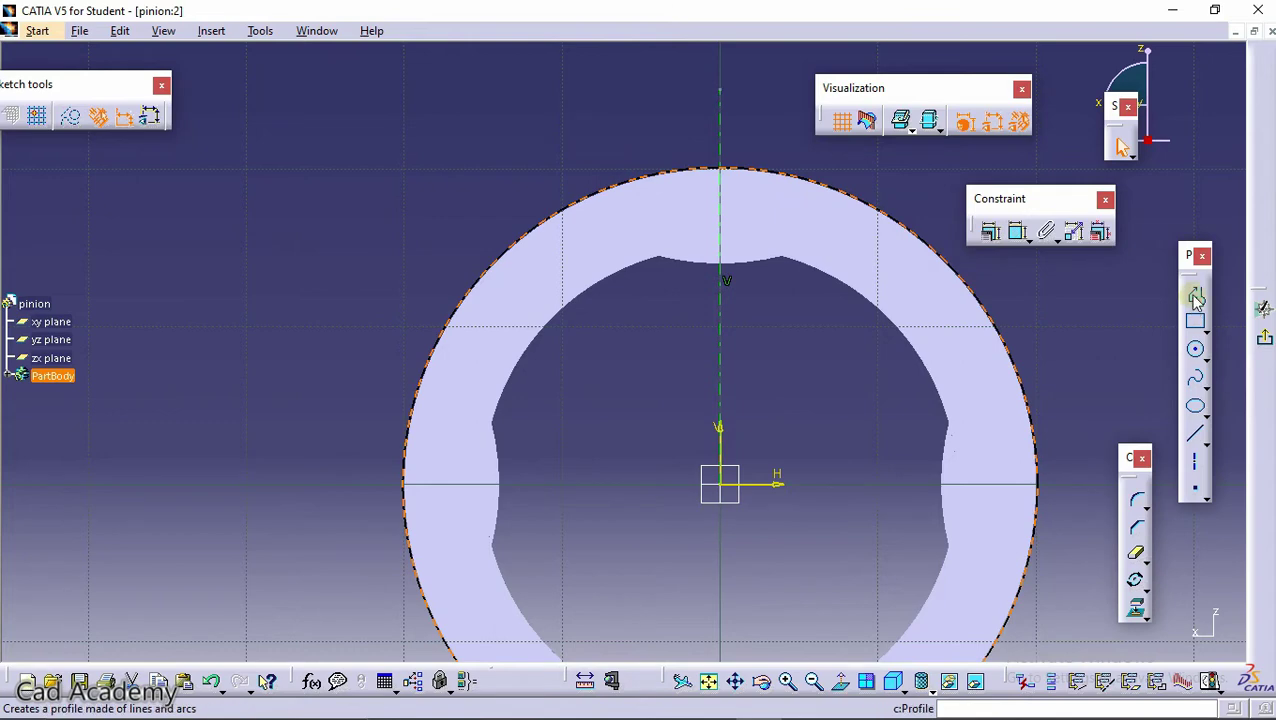
left_click(1017, 231)
left_click(1081, 345)
double_click(1081, 345)
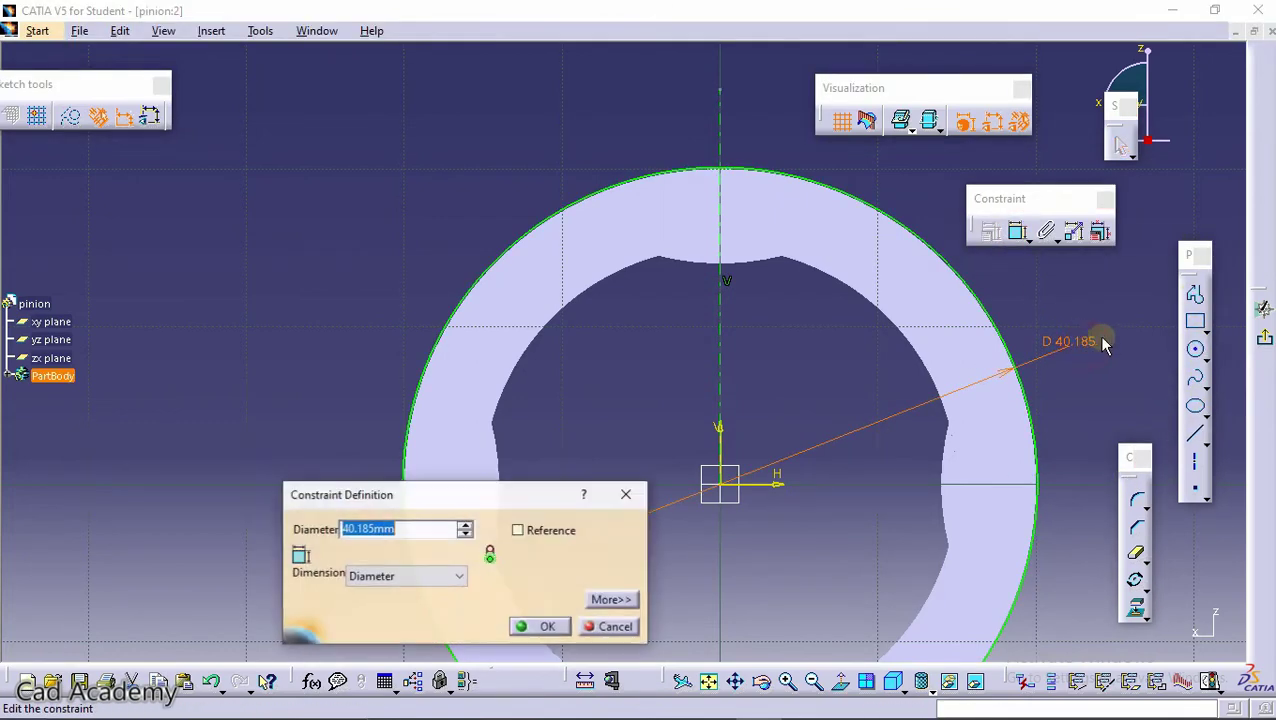
key("Return")
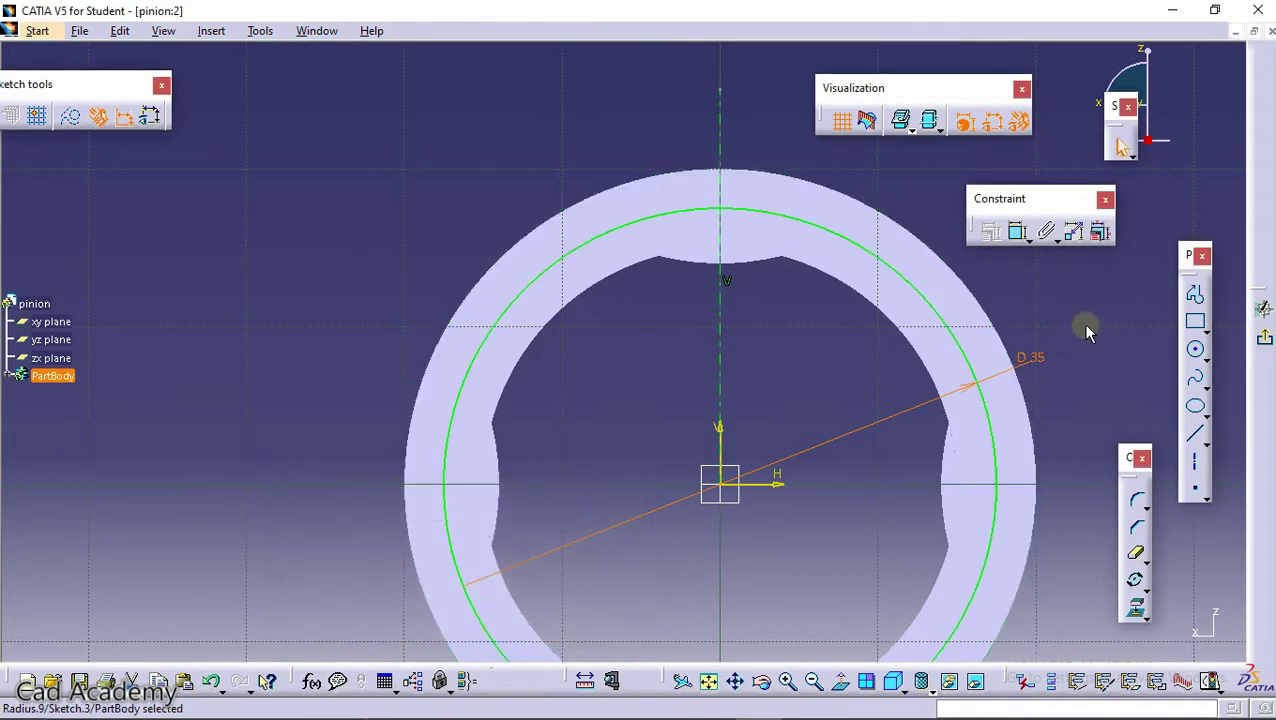
left_click(1032, 360)
scroll(1000, 340, "down", 2)
left_click(905, 375)
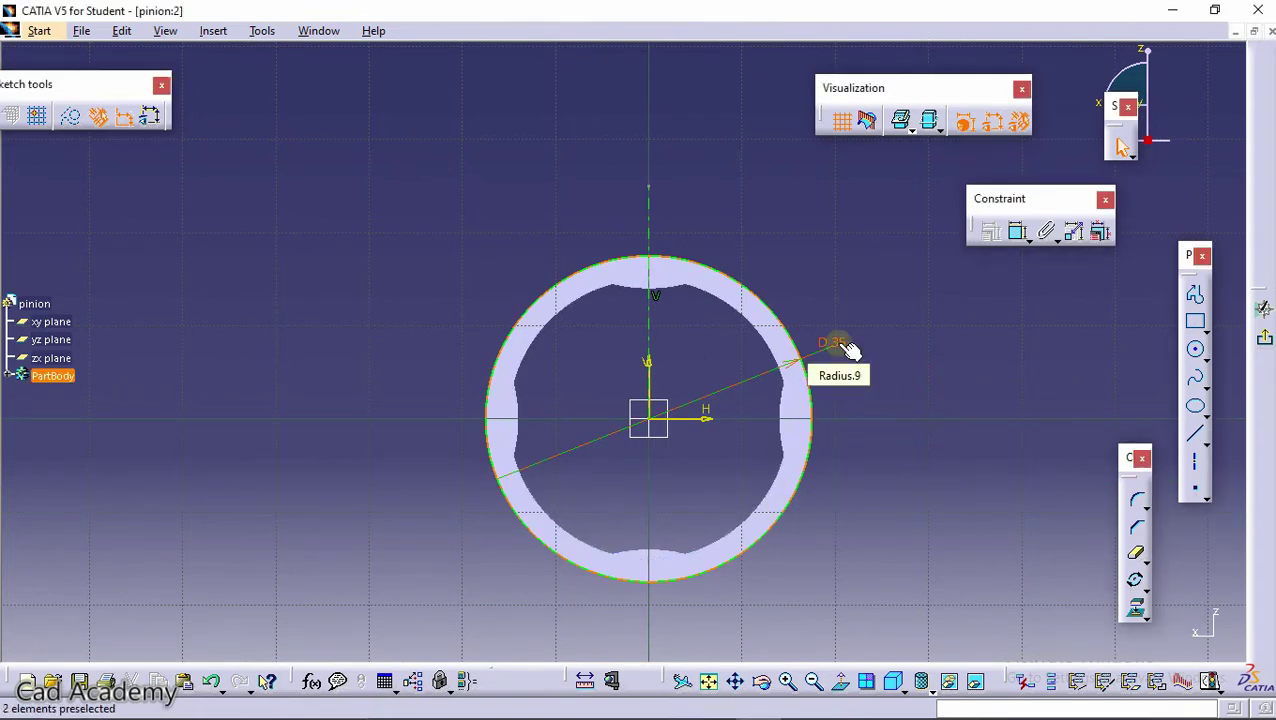
Rotate the view, return to Normal View, and zoom into the ring's top.
mouse_move(695, 265)
middle_mouse_down()
mouse_move(625, 310)
mouse_move(490, 316)
mouse_move(420, 283)
middle_mouse_up()
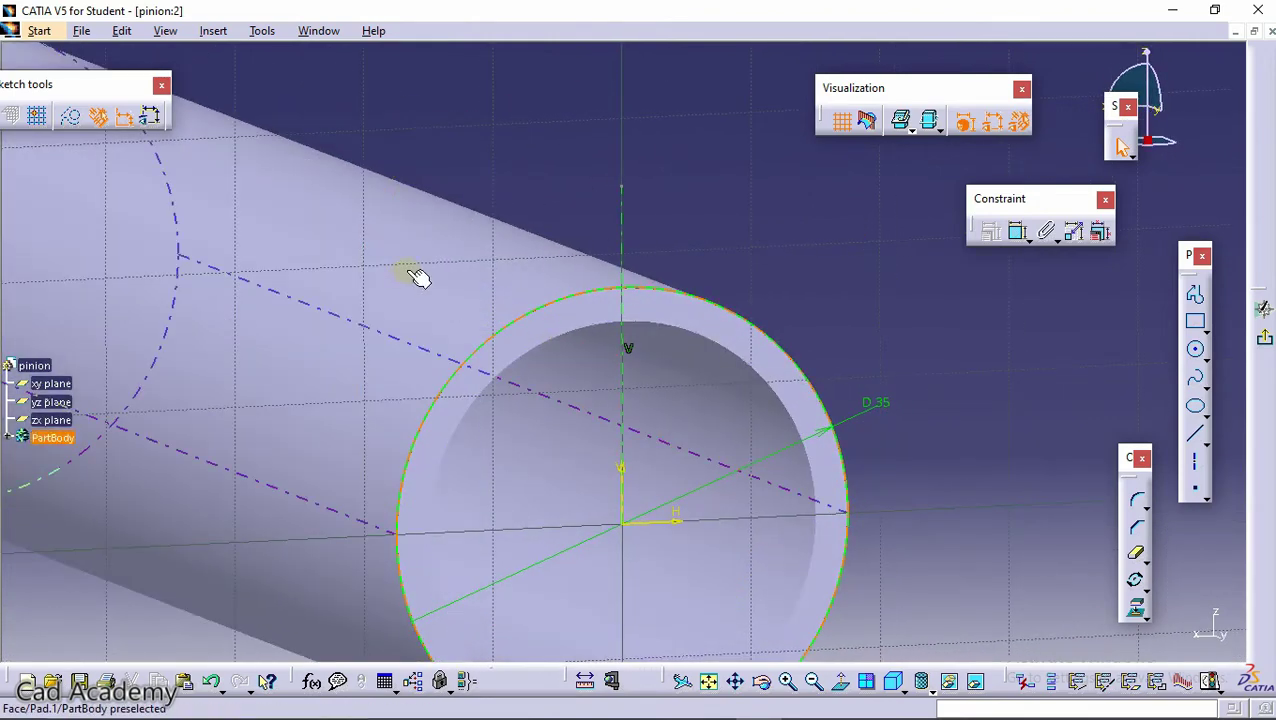
mouse_move(468, 252)
middle_mouse_down()
mouse_move(350, 256)
mouse_move(403, 278)
middle_mouse_up()
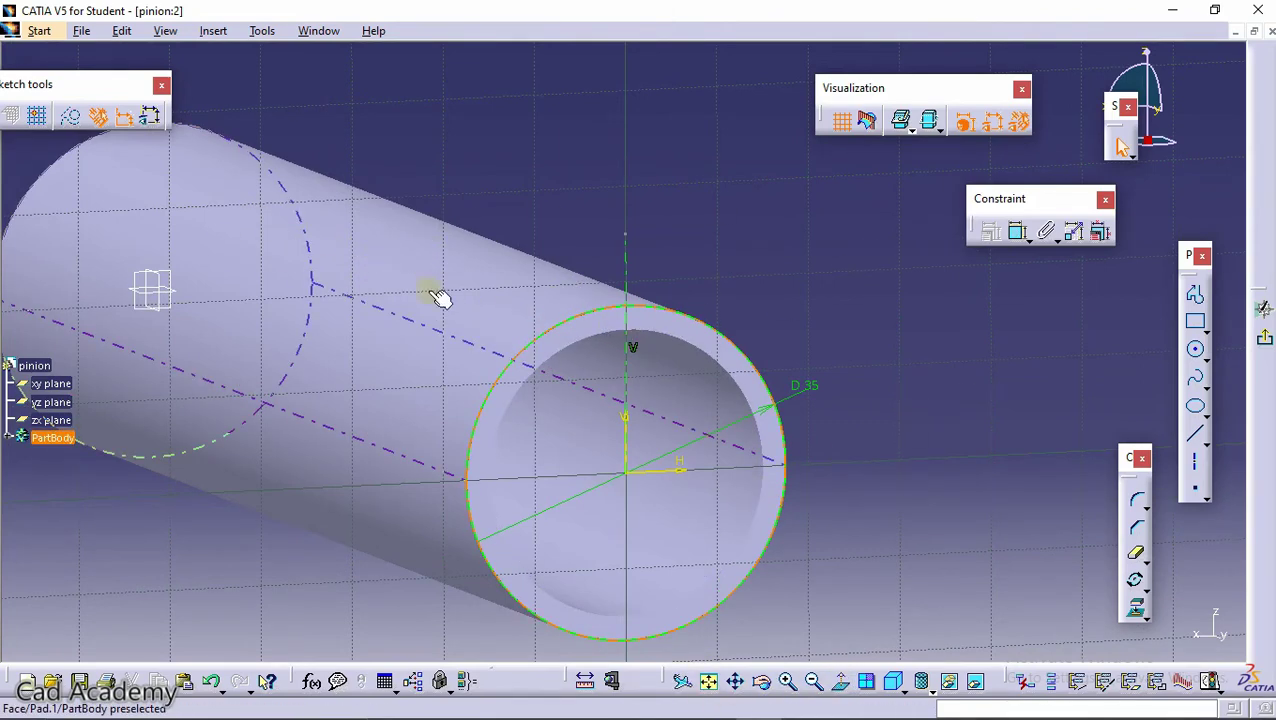
left_click(840, 680)
mouse_move(840, 677)
middle_mouse_down()
mouse_move(632, 424)
mouse_move(595, 344)
mouse_move(720, 521)
mouse_move(697, 443)
mouse_move(826, 476)
middle_mouse_up()
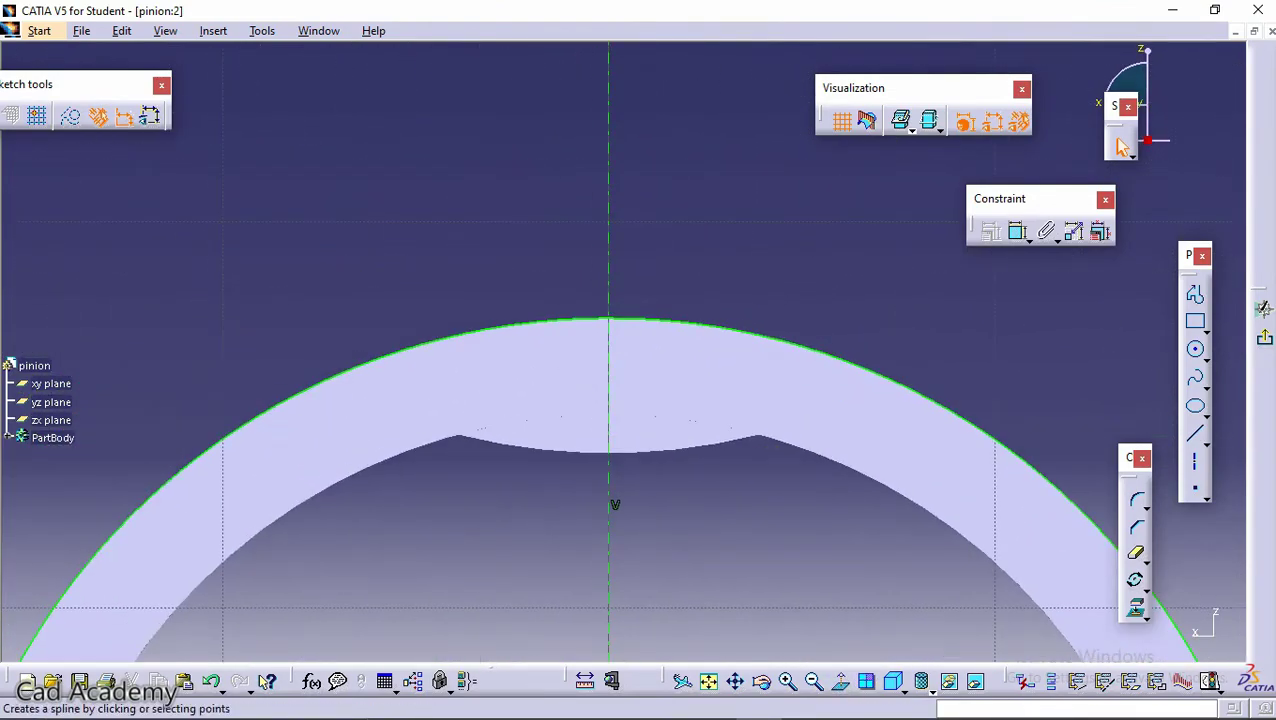
Draw a slanted line from the vertical axis down to the 35 mm circle.
left_click(1197, 440)
left_click(613, 207)
left_click(687, 317)
left_click(776, 285)
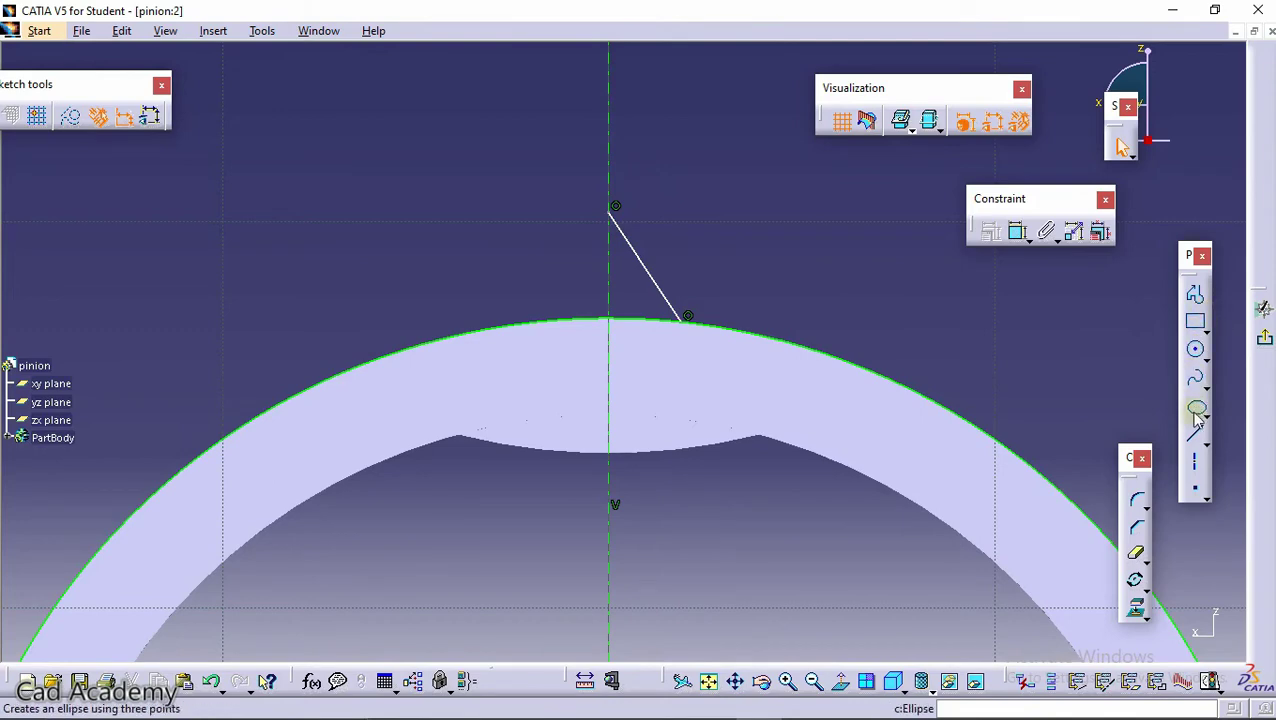
Constrain the line's endpoints to a 2 mm vertical distance apart.
left_click(1017, 231)
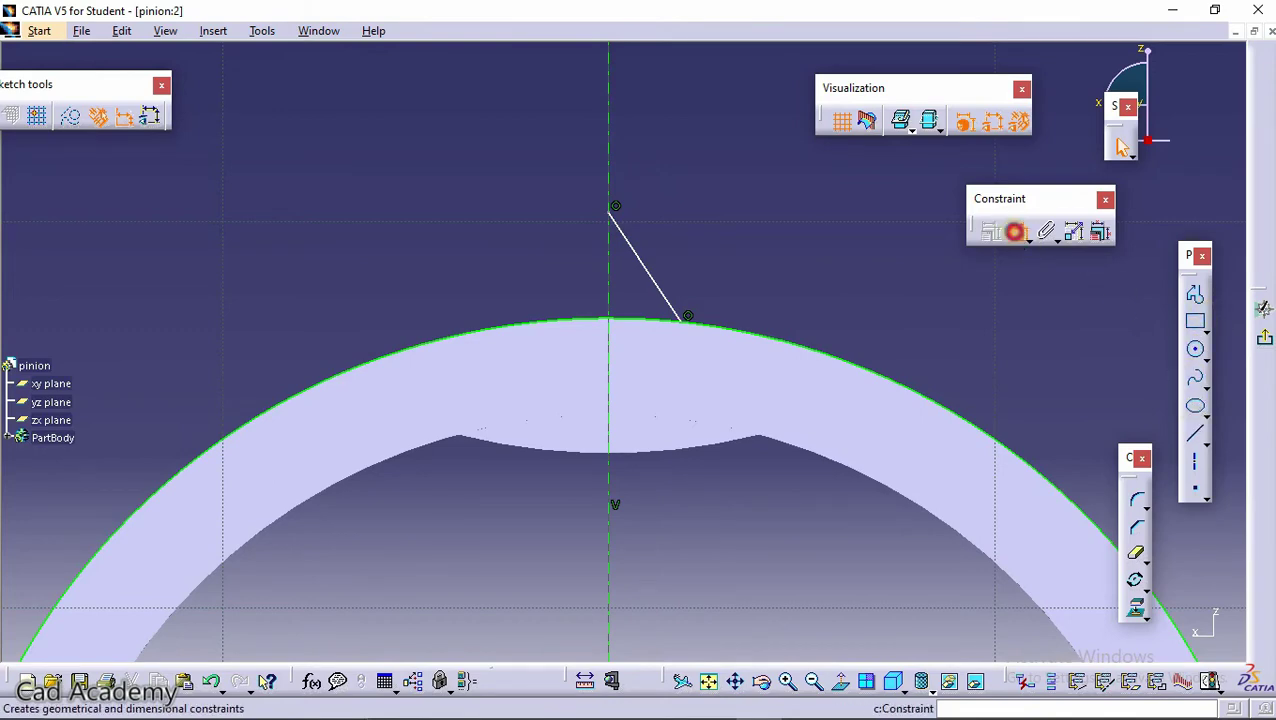
left_click(608, 212)
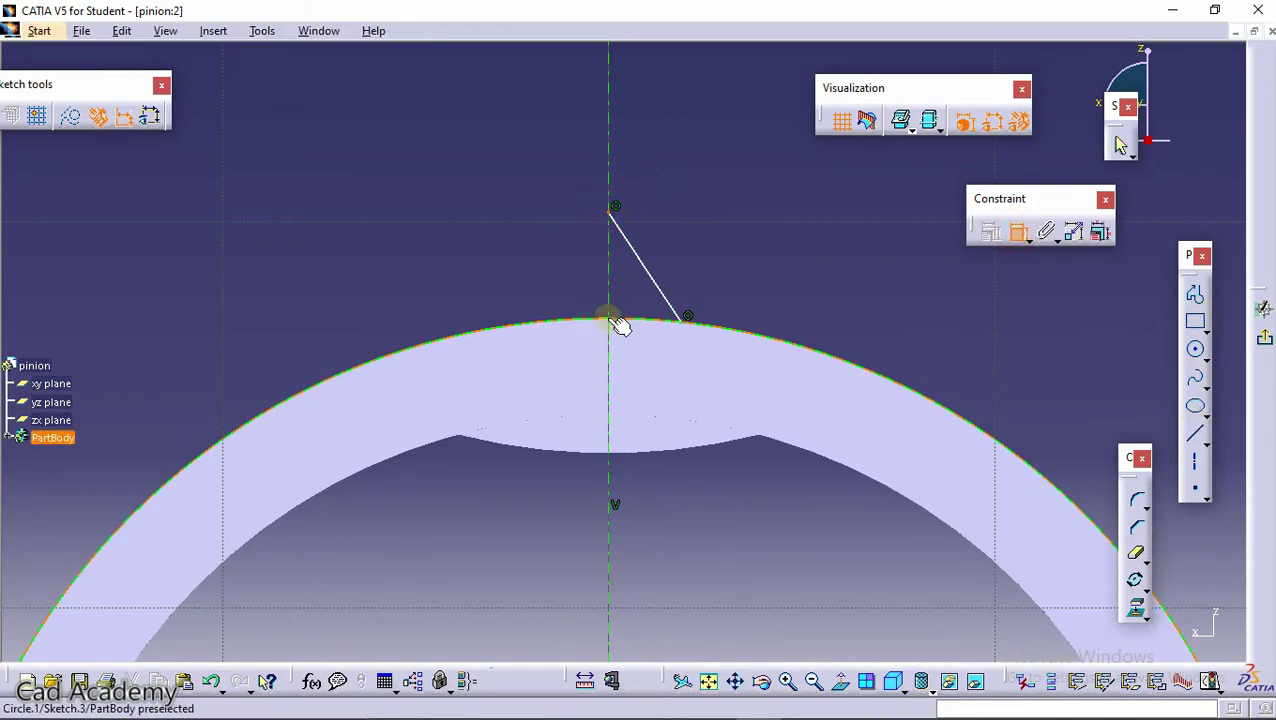
left_click(689, 325)
right_click(735, 268)
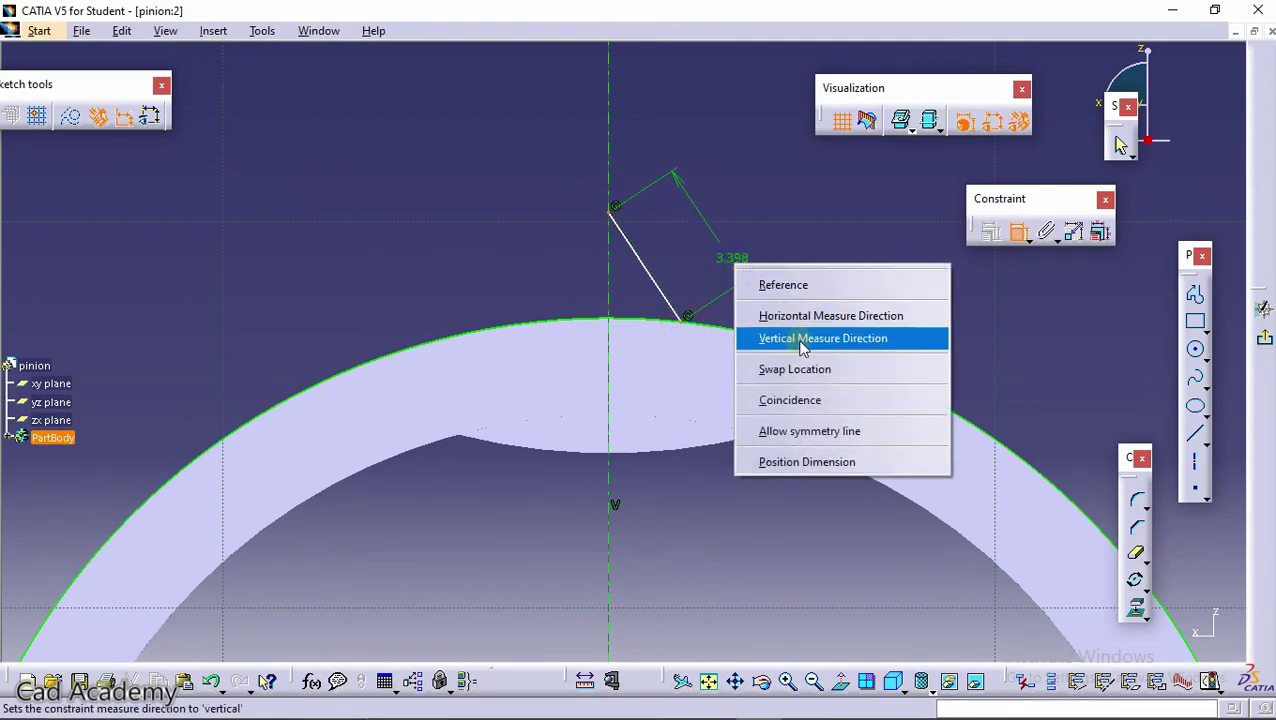
left_click(786, 315)
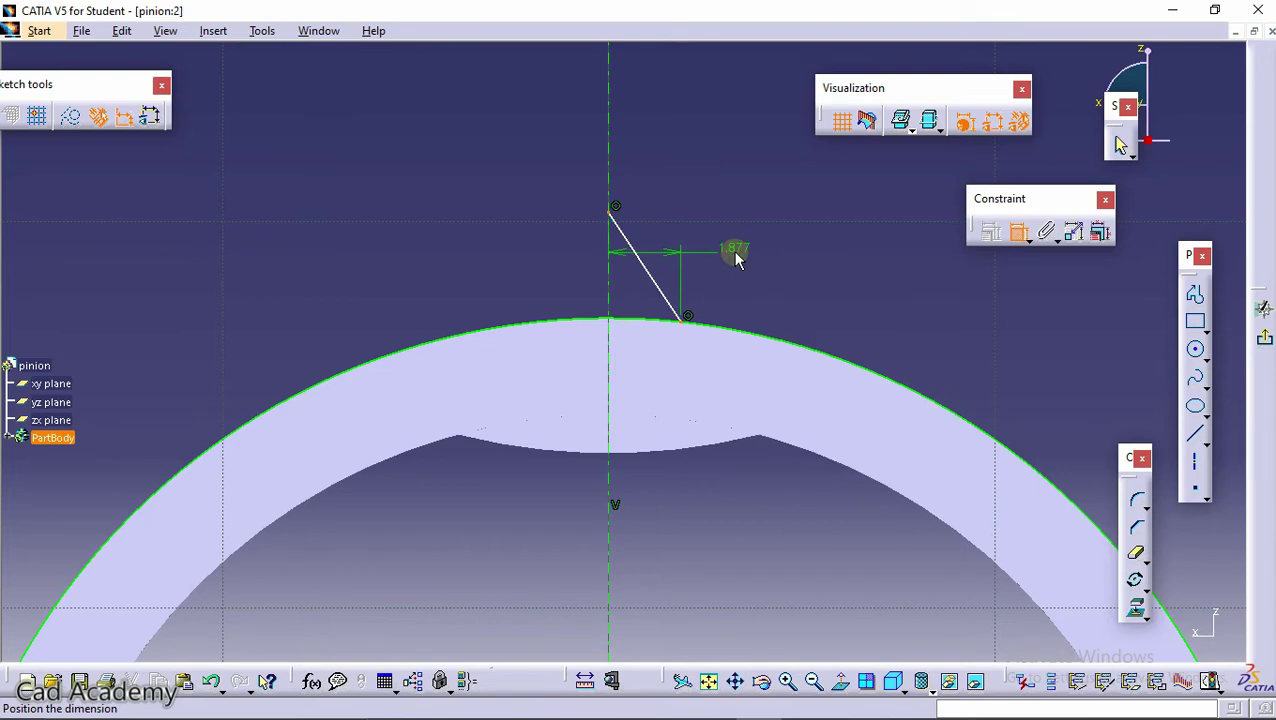
right_click(735, 259)
left_click(790, 325)
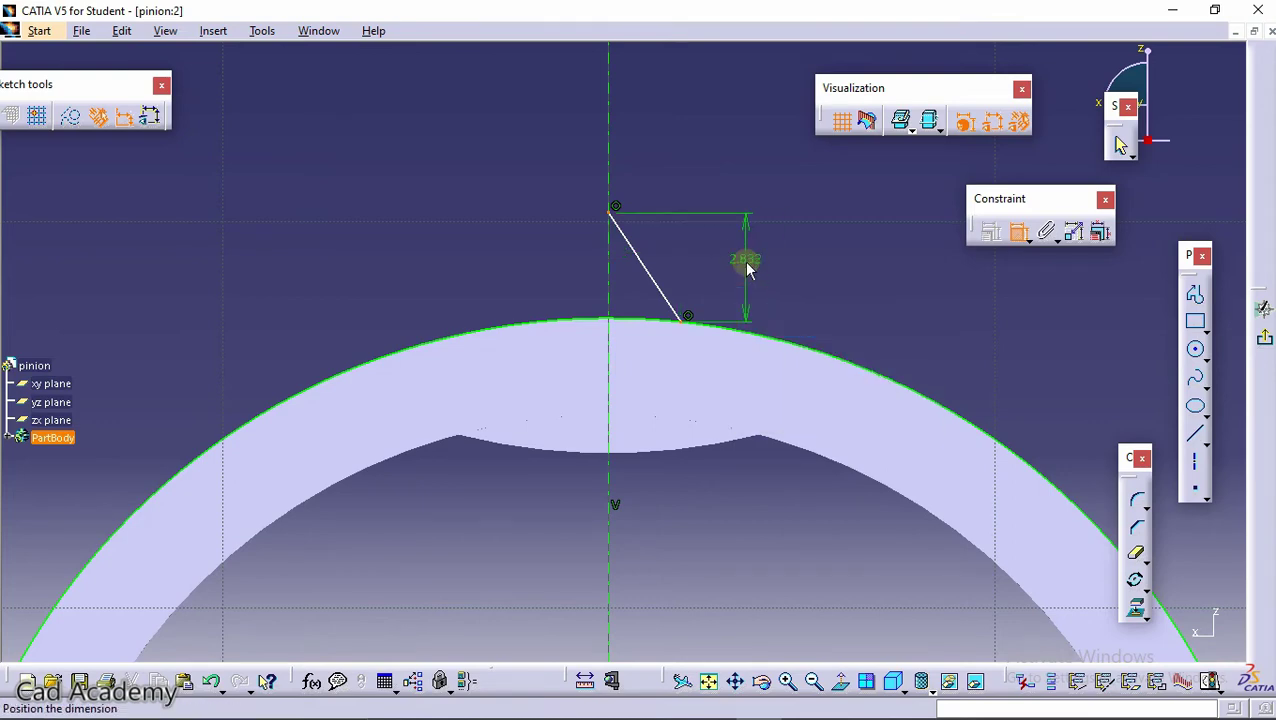
double_click(750, 262)
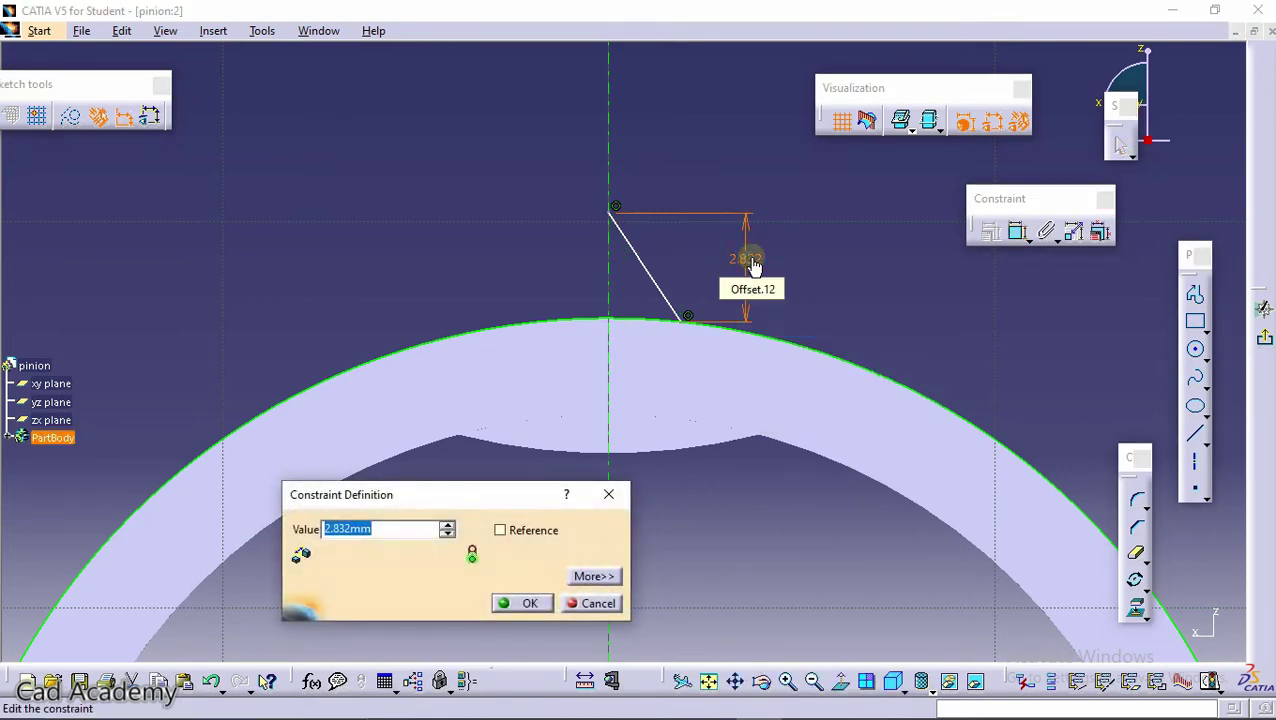
type("2")
key("Return")
middle_click_drag(556, 308, 575, 303)
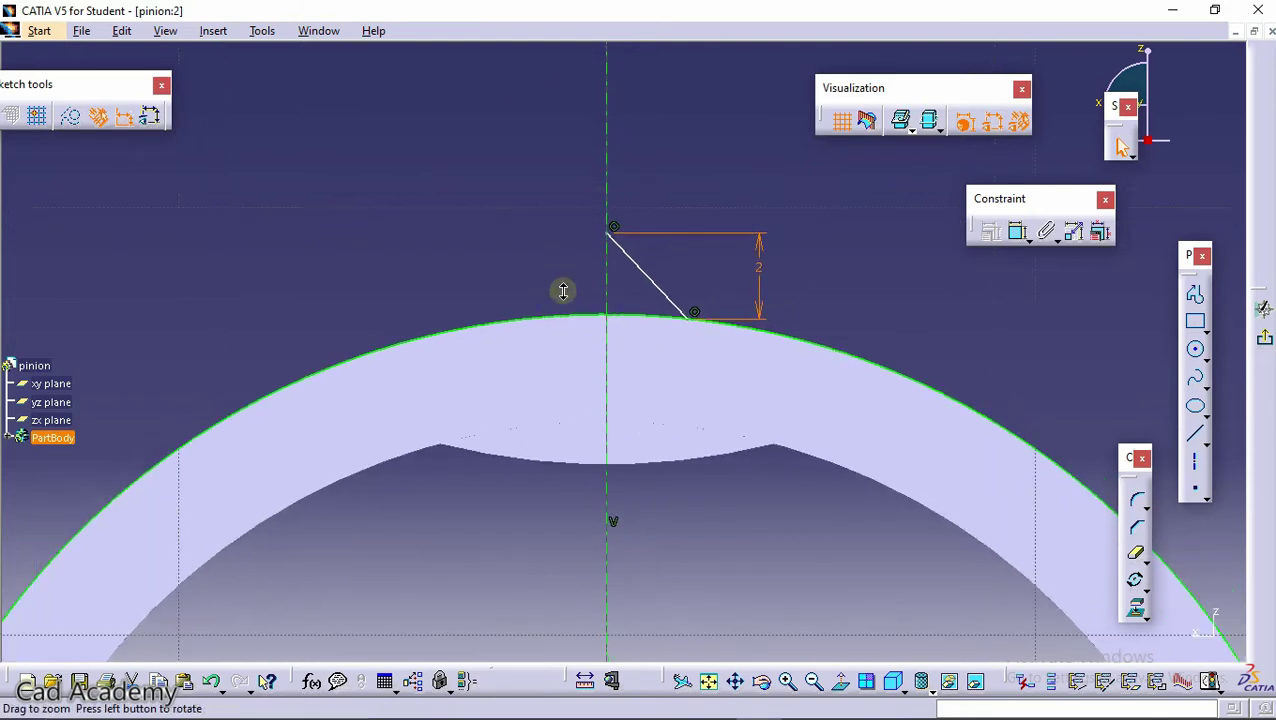
Draw a line from the circle to the sketch origin and constrain its angle to the vertical axis to 175.5°.
left_click(1195, 432)
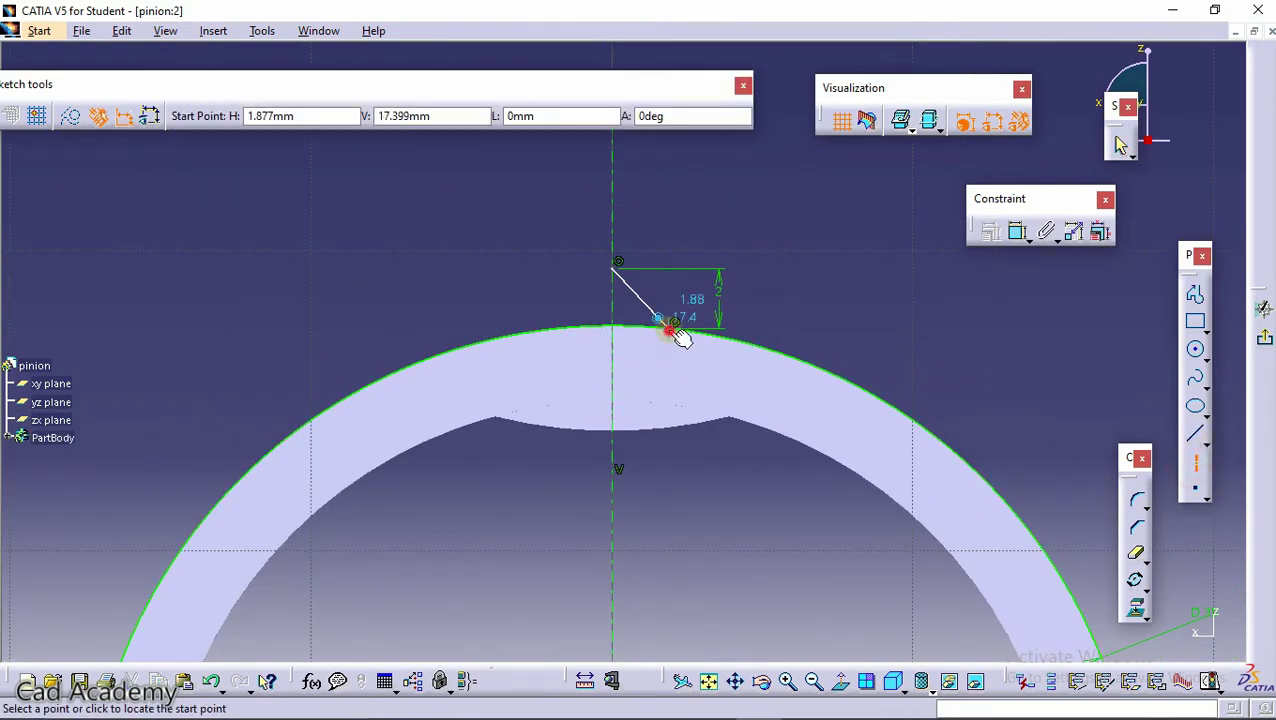
left_click(672, 333)
middle_click_drag(672, 333, 621, 199)
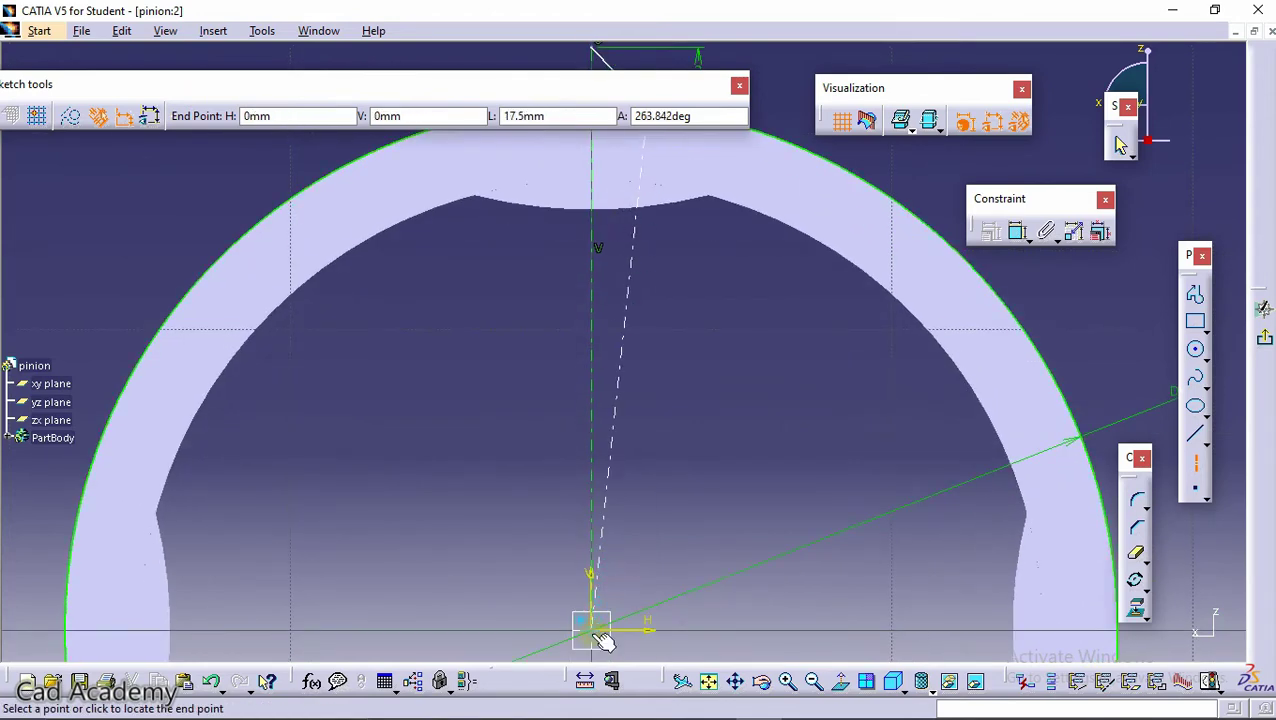
left_click(598, 634)
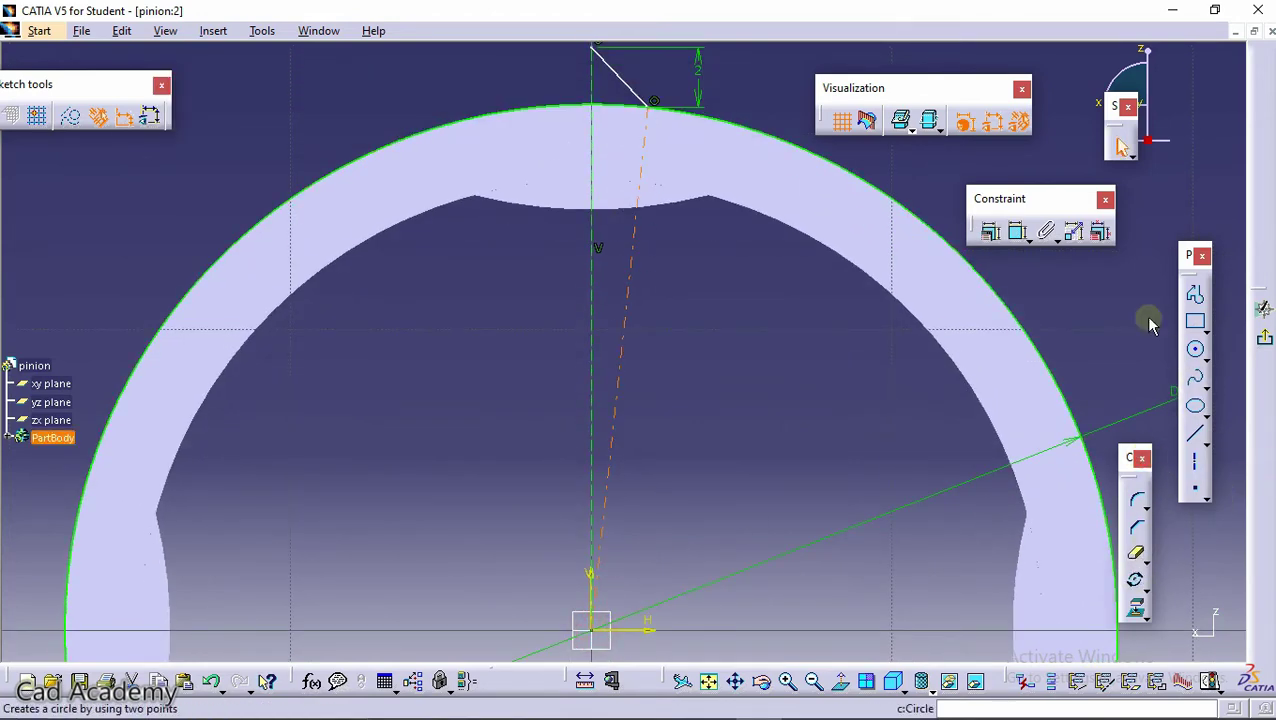
left_click(1018, 232)
left_click(630, 293)
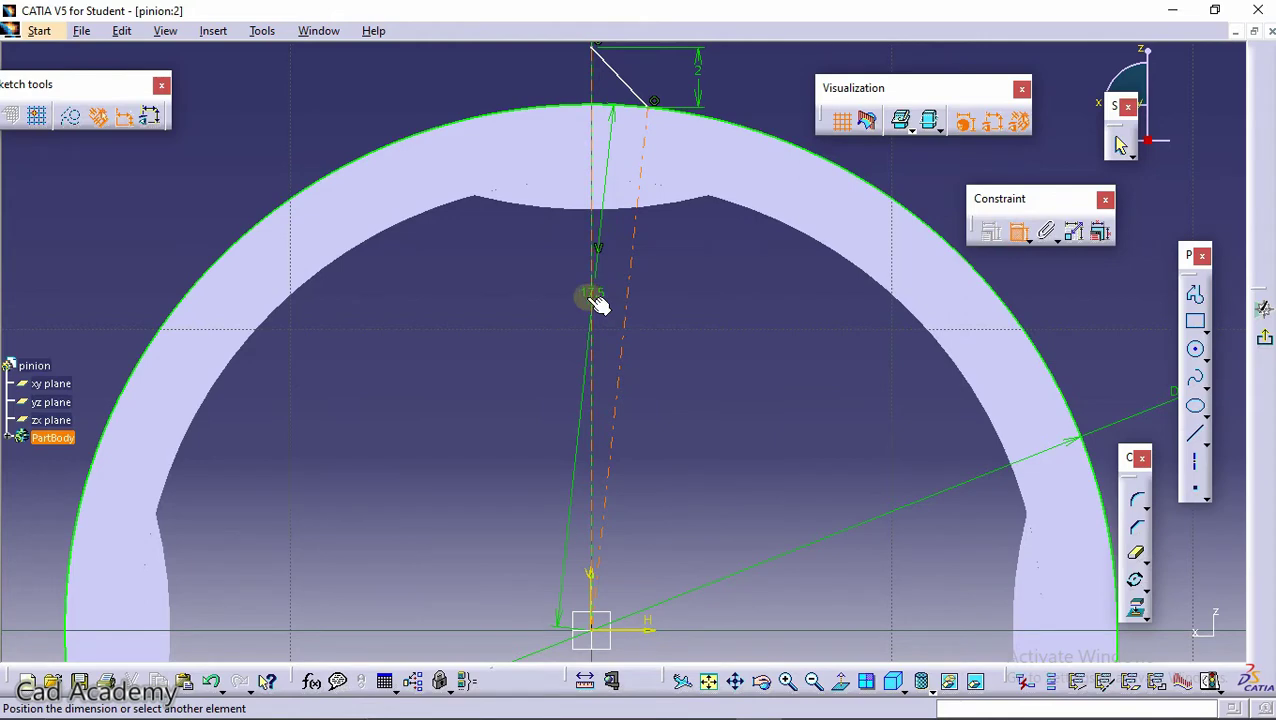
left_click(595, 300)
left_click(518, 355)
double_click(518, 353)
type("175.5")
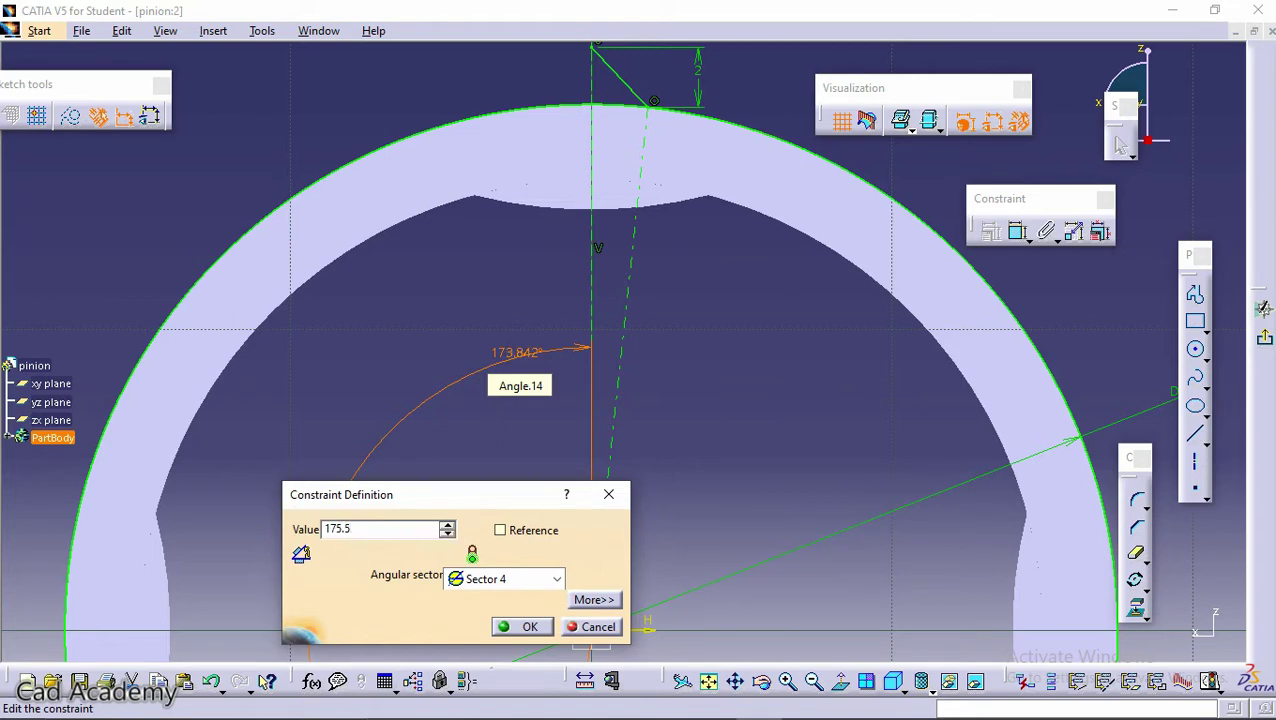
key("Return")
middle_click_drag(521, 360, 531, 407)
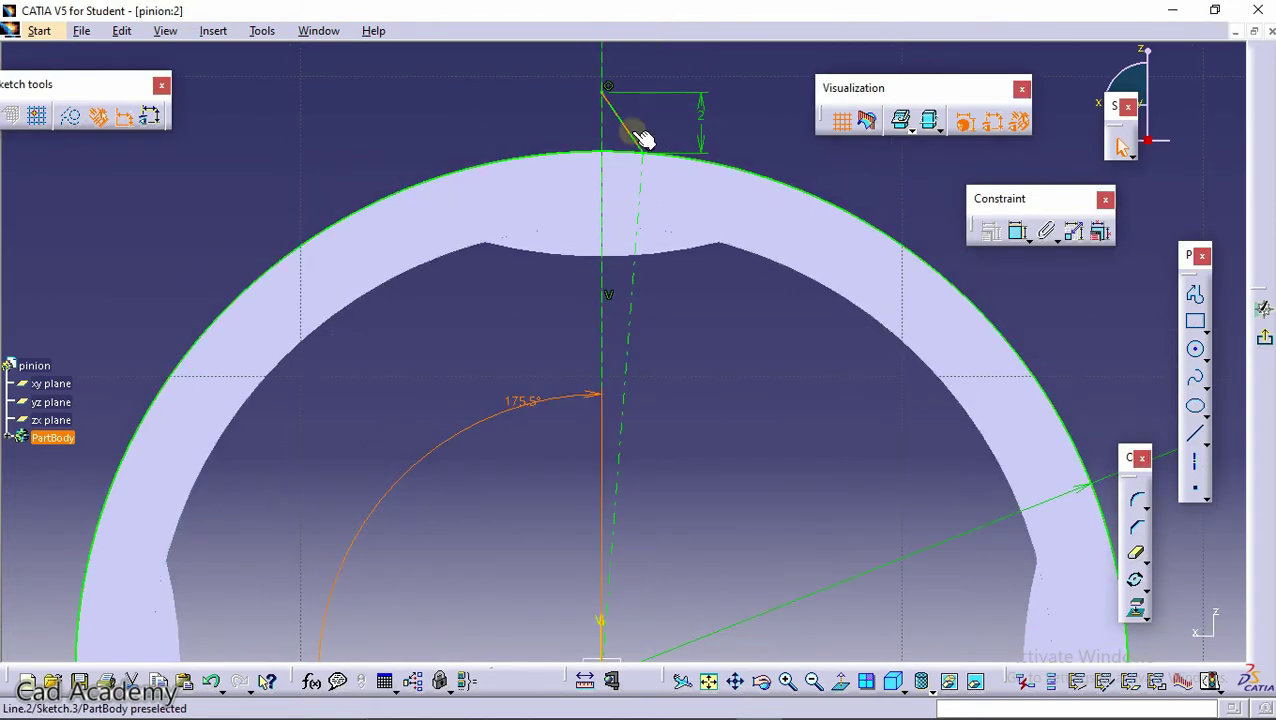
Mirror the slanted line about the vertical axis, trim away the circle, and exit the sketch.
left_click(1142, 590)
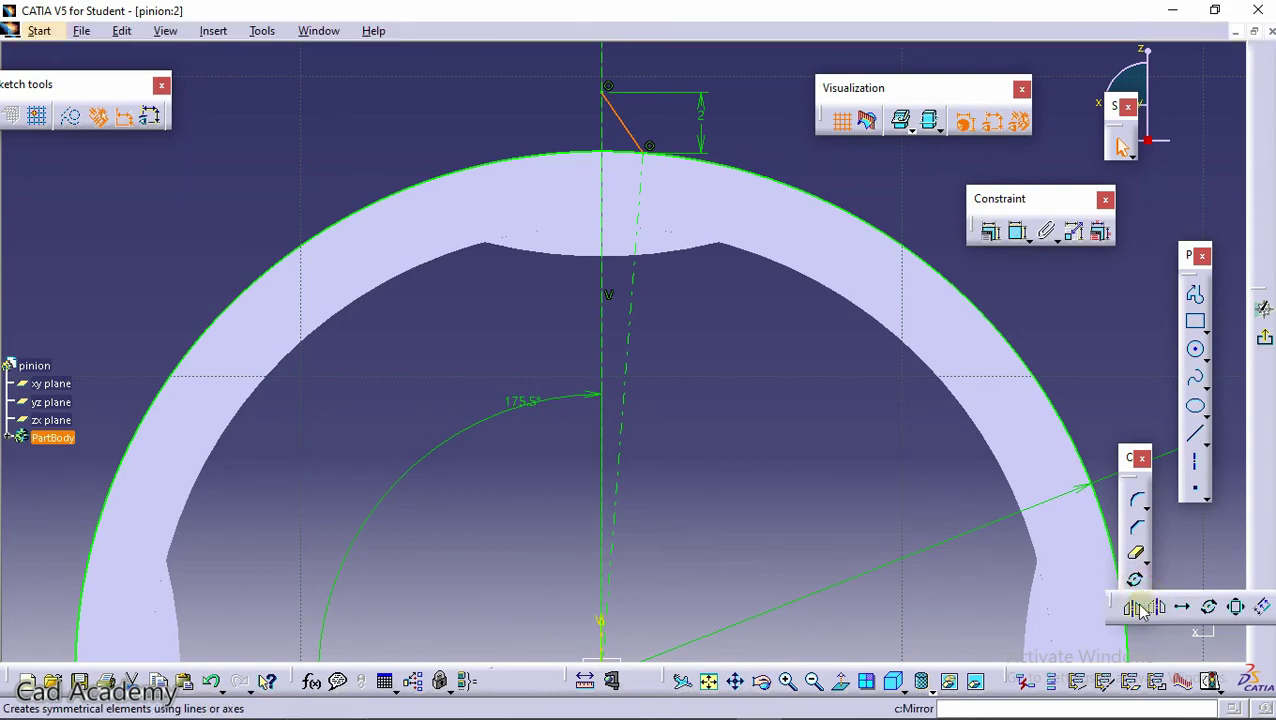
left_click(602, 305)
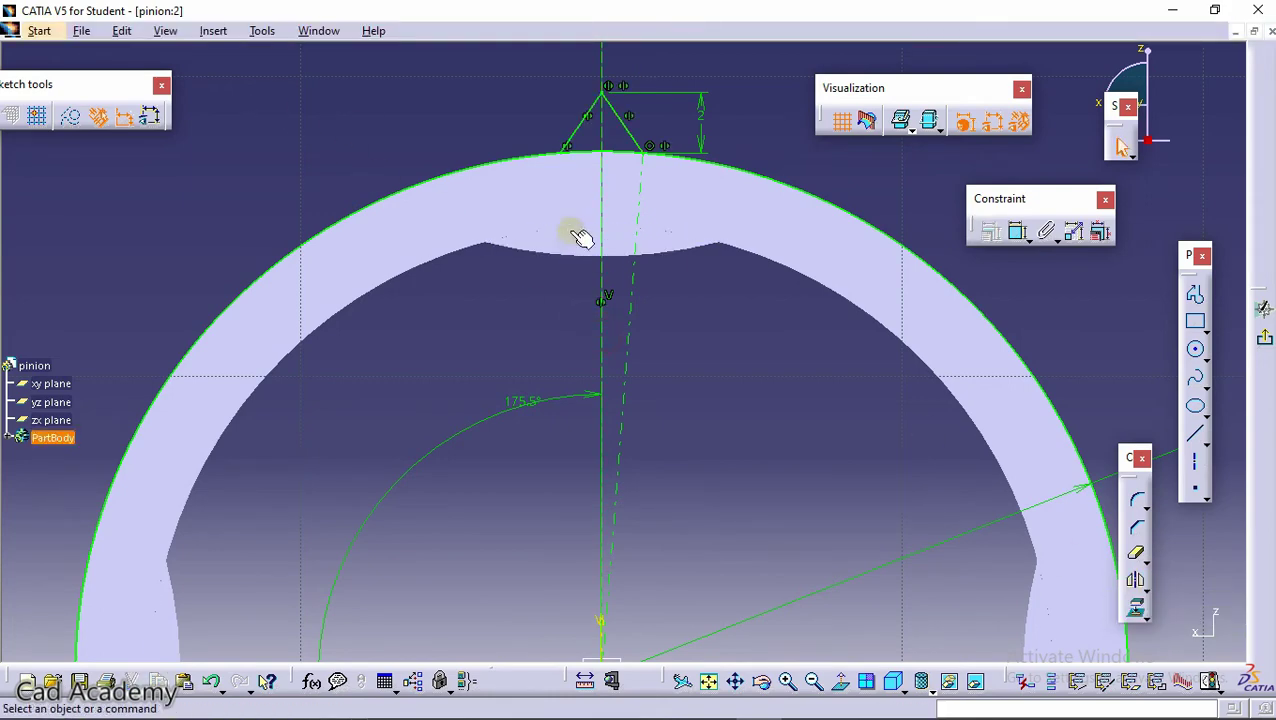
left_click(1130, 549)
left_click(812, 193)
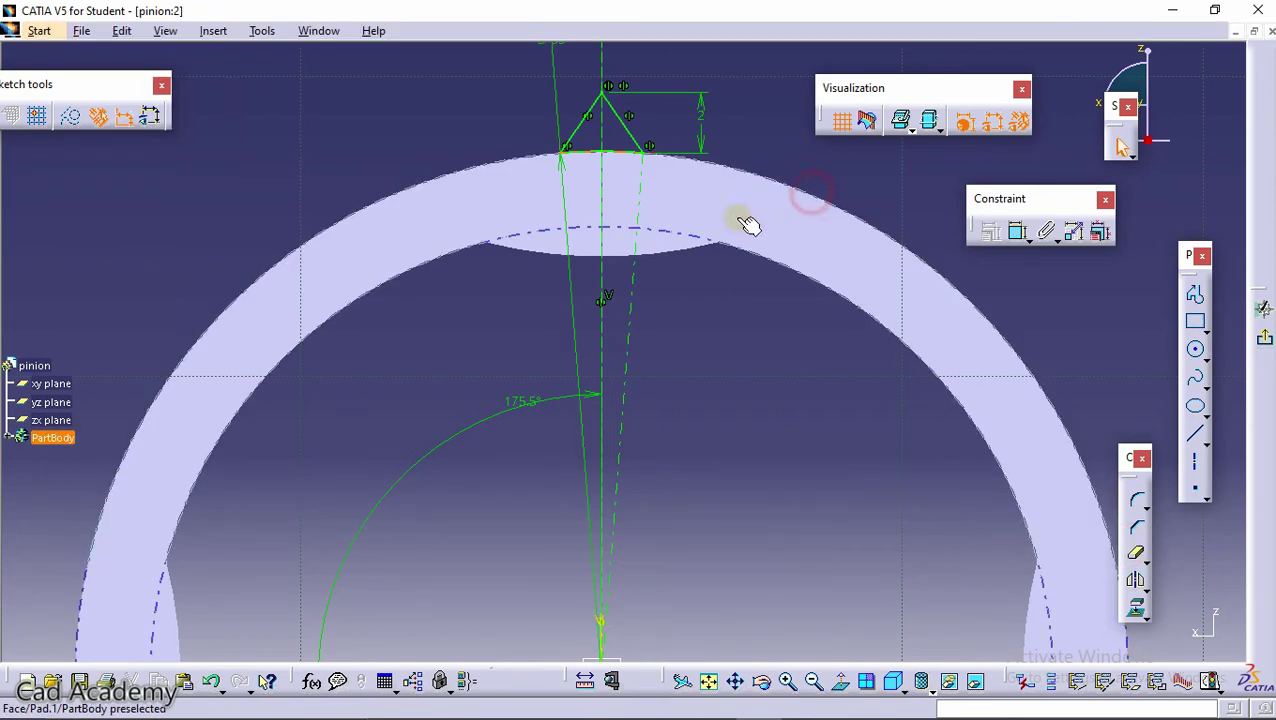
middle_click_drag(698, 333, 698, 365)
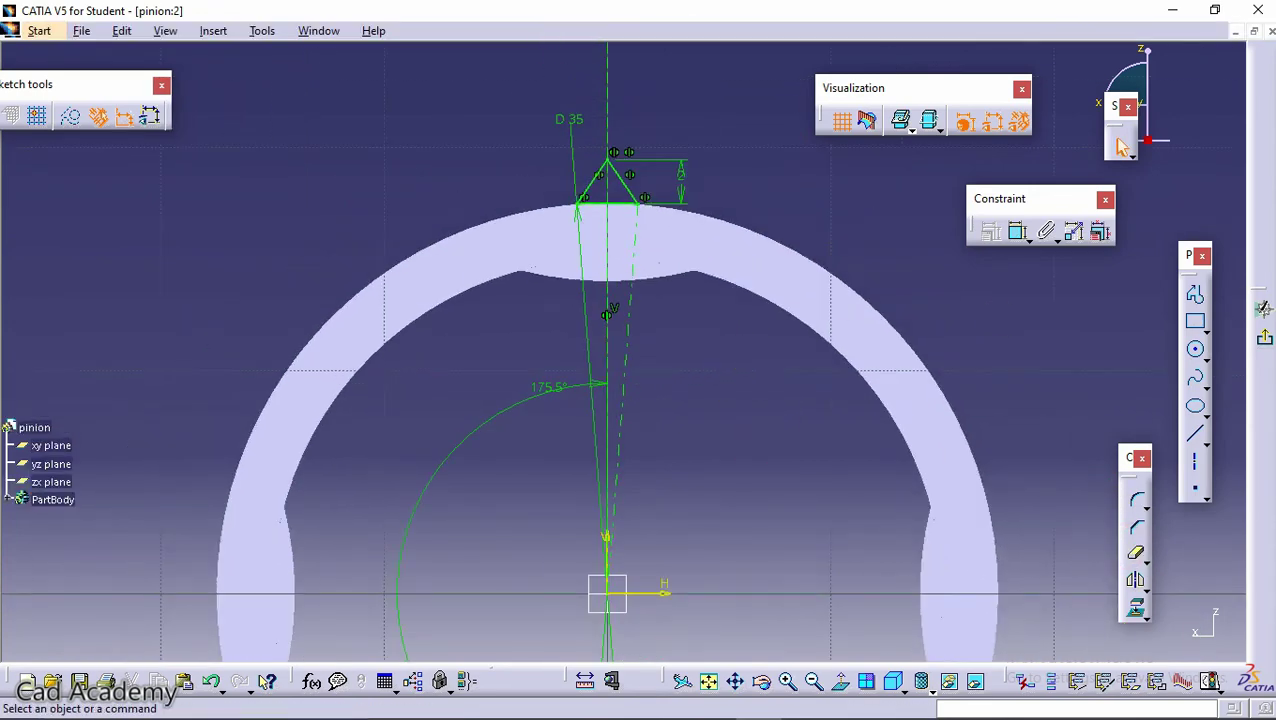
left_click(1262, 341)
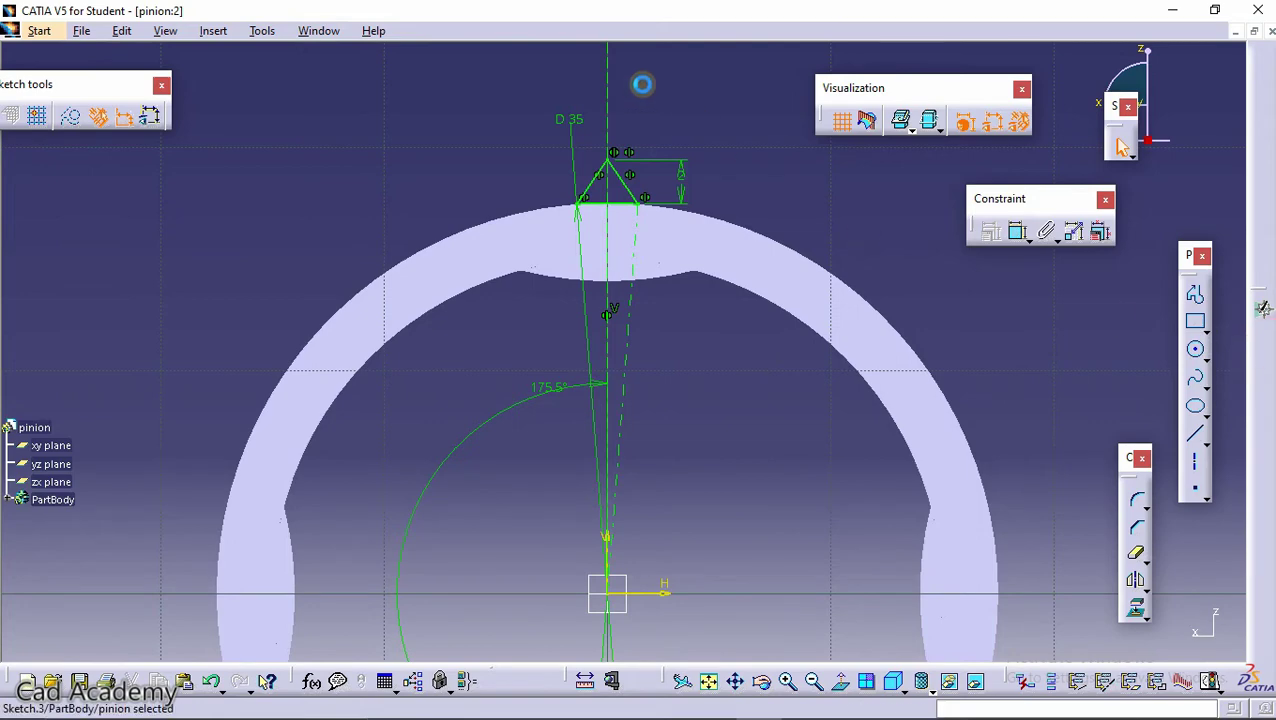
mouse_move(544, 110)
middle_mouse_down()
mouse_move(562, 163)
mouse_move(541, 319)
middle_mouse_up()
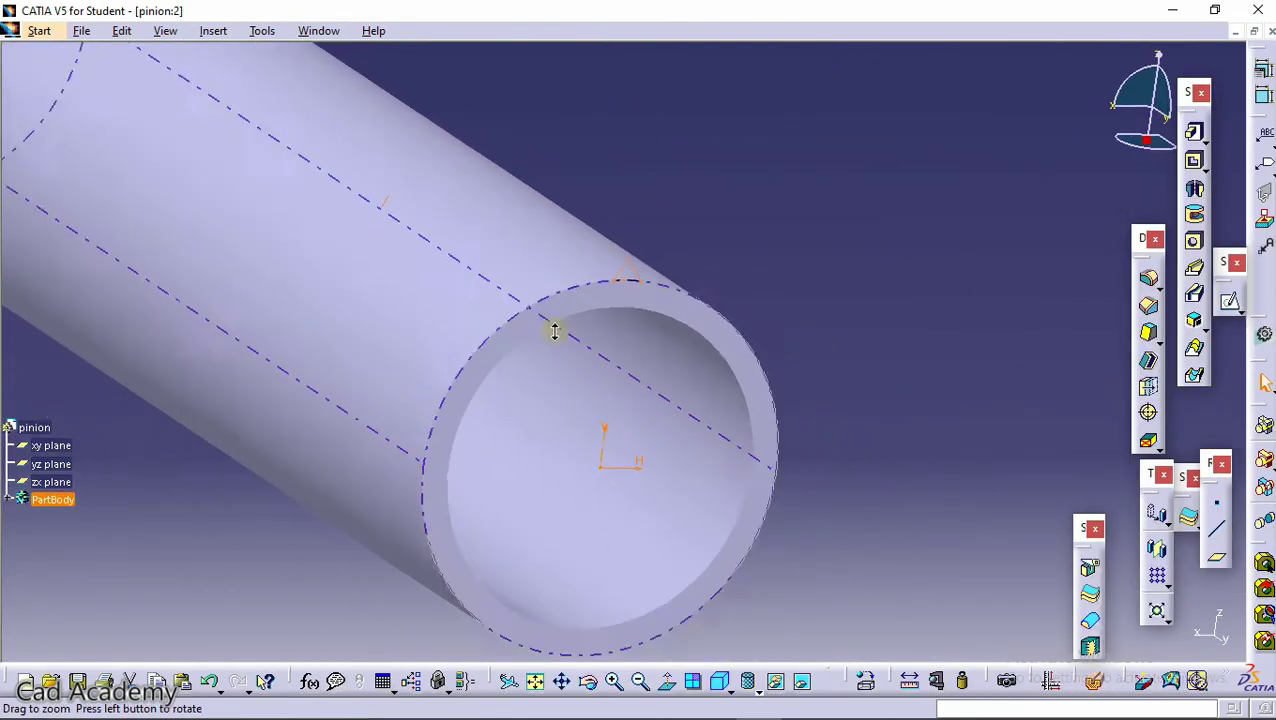
Pad the tooth sketch 20 mm in the reversed direction, creating Pad.3.
left_click(1193, 131)
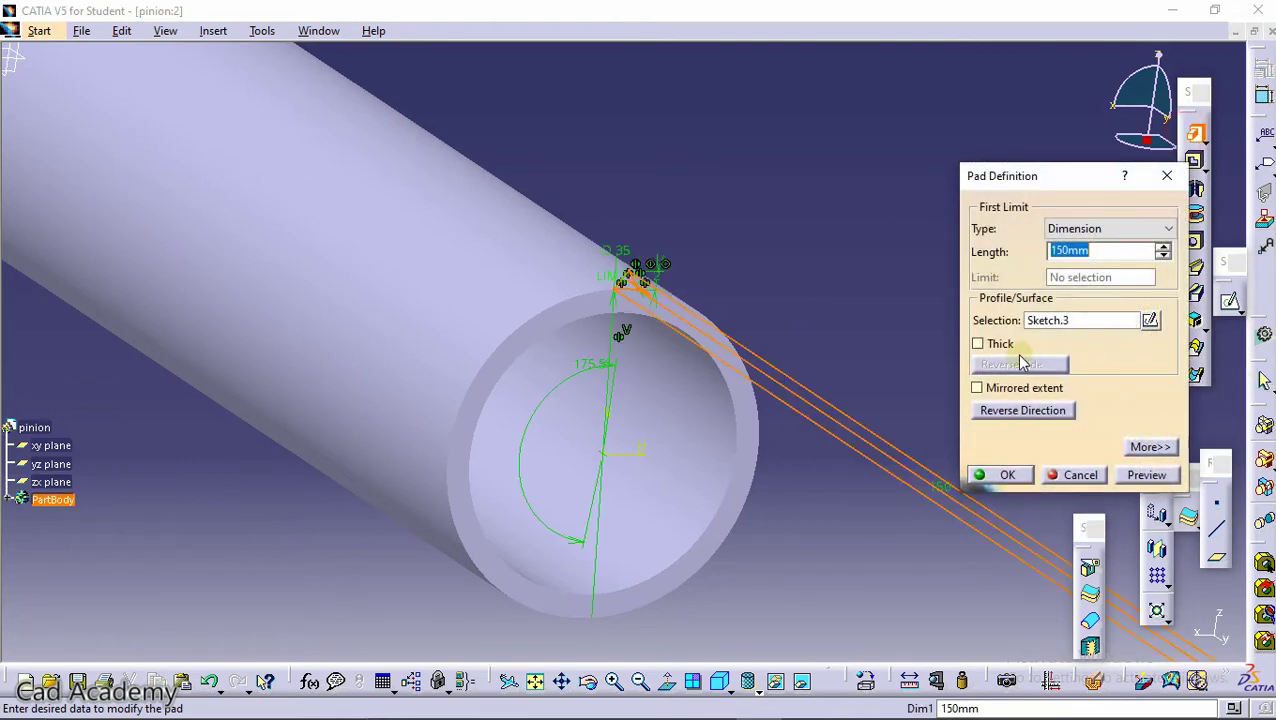
left_click(1010, 411)
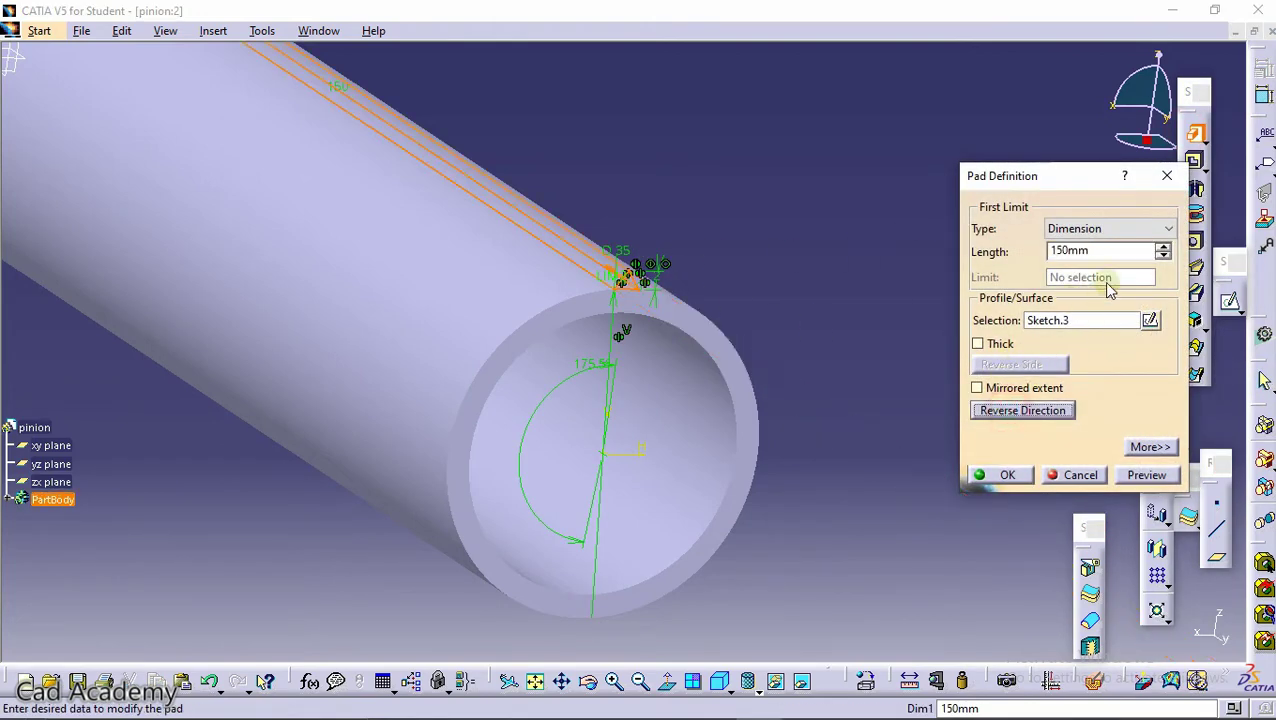
left_click(1107, 251)
left_click(1146, 475)
left_click(1013, 476)
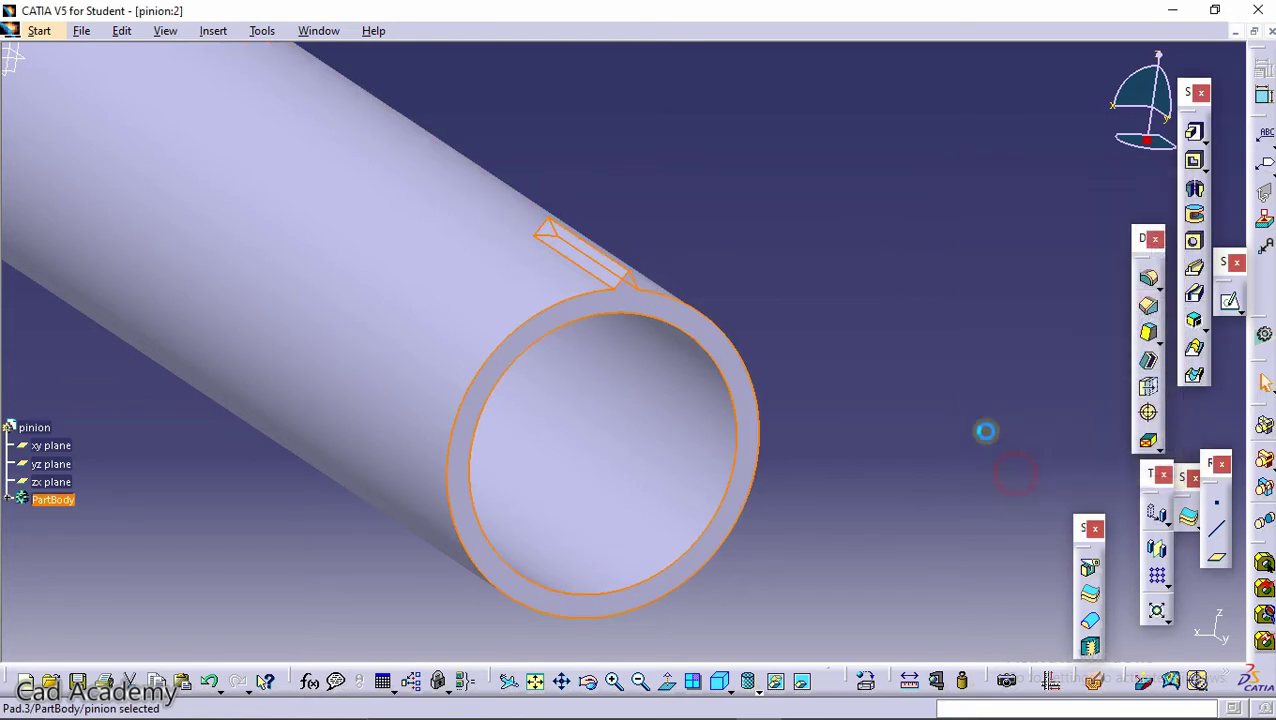
left_click(10, 500)
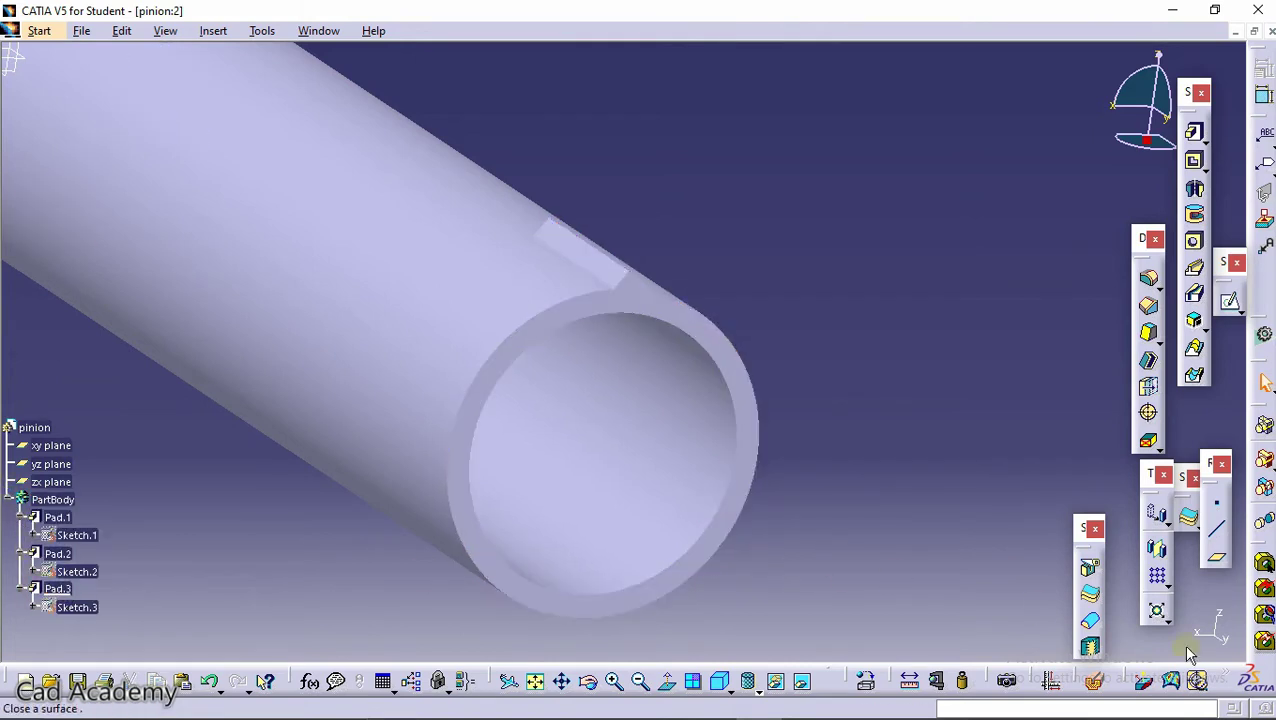
Start a Circular Pattern from the pattern flyout, backing out of an accidental User Pattern.
left_click(1168, 586)
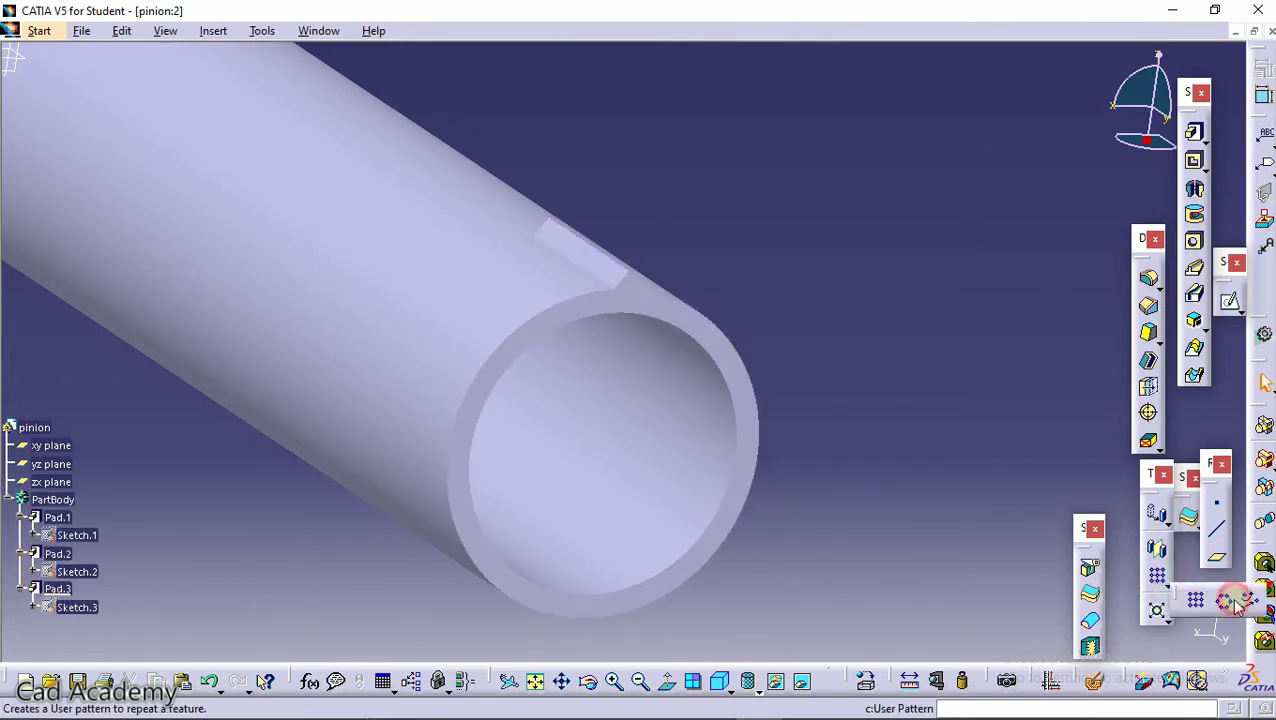
left_click(1247, 599)
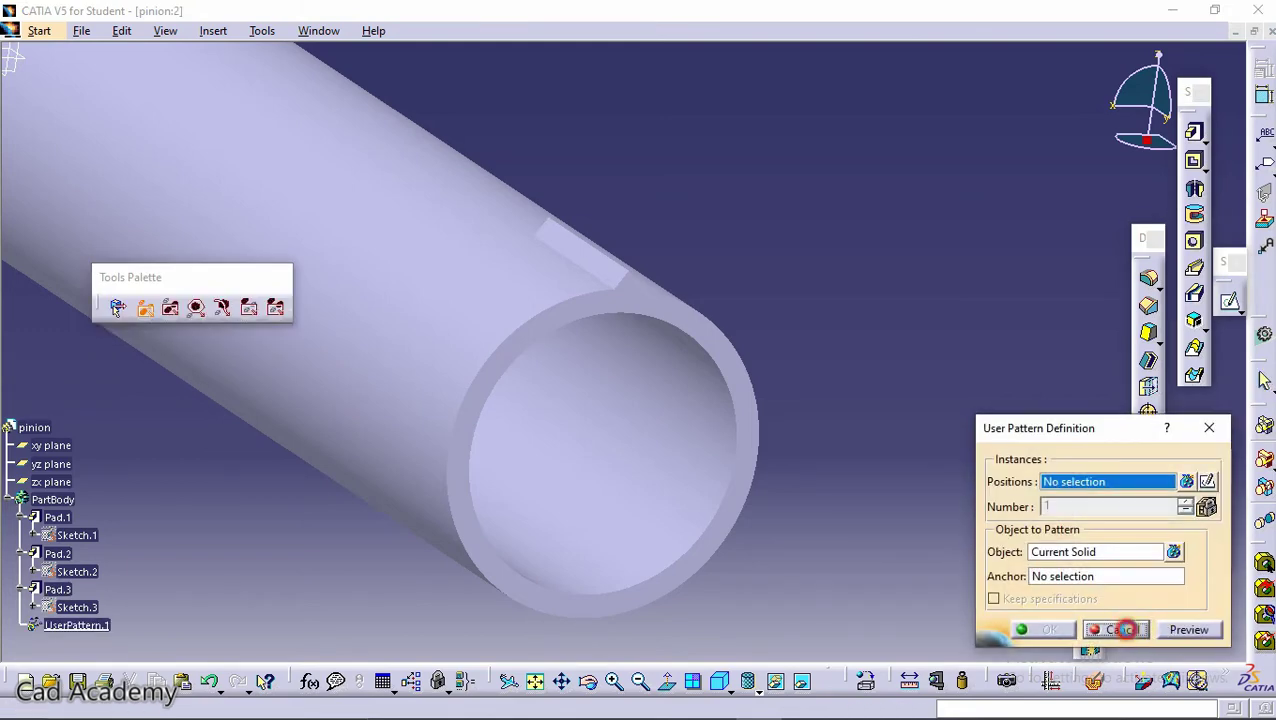
left_click(1126, 629)
left_click(1168, 584)
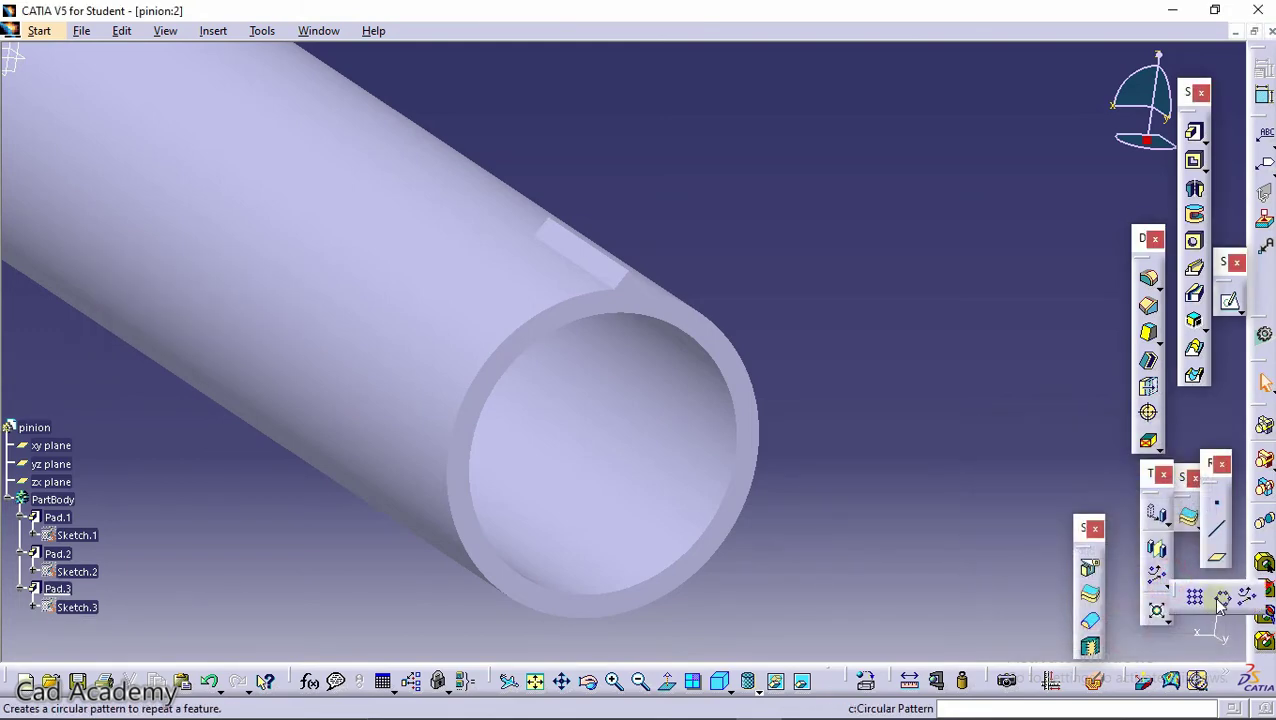
left_click(1221, 599)
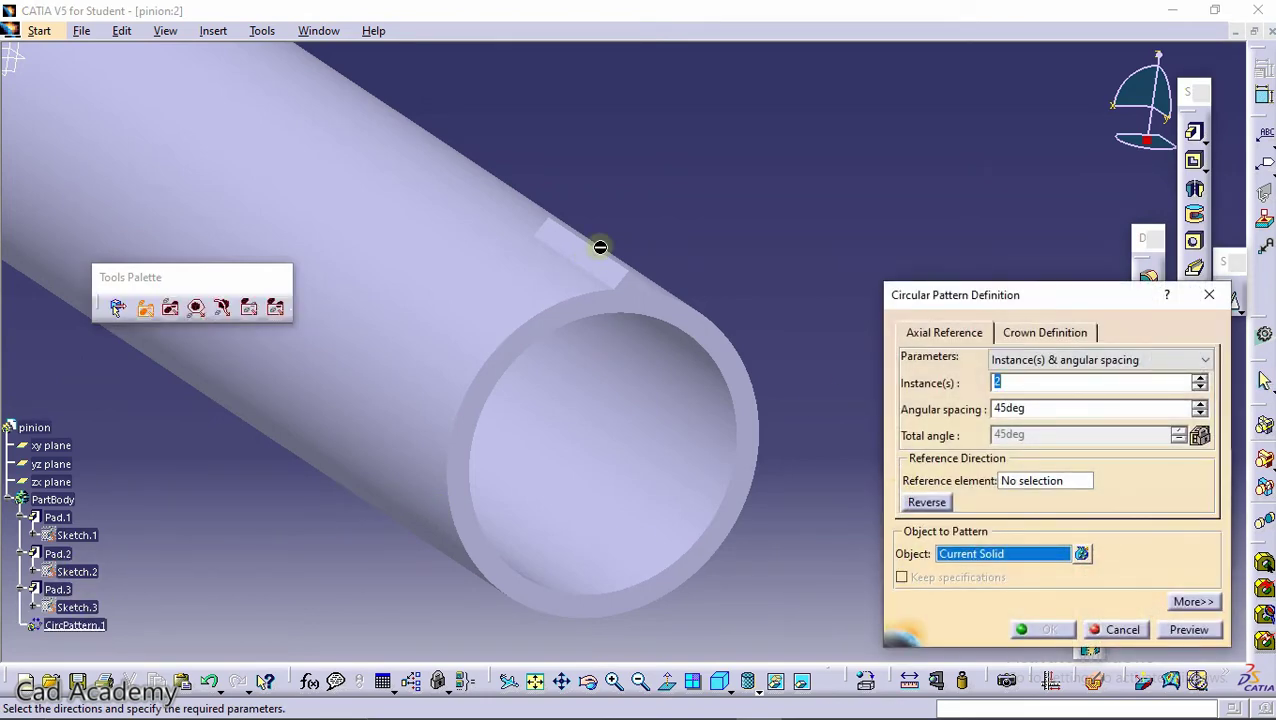
Set Pad.3 as the pattern object and the Y Axis as the reference element.
left_click(1084, 554)
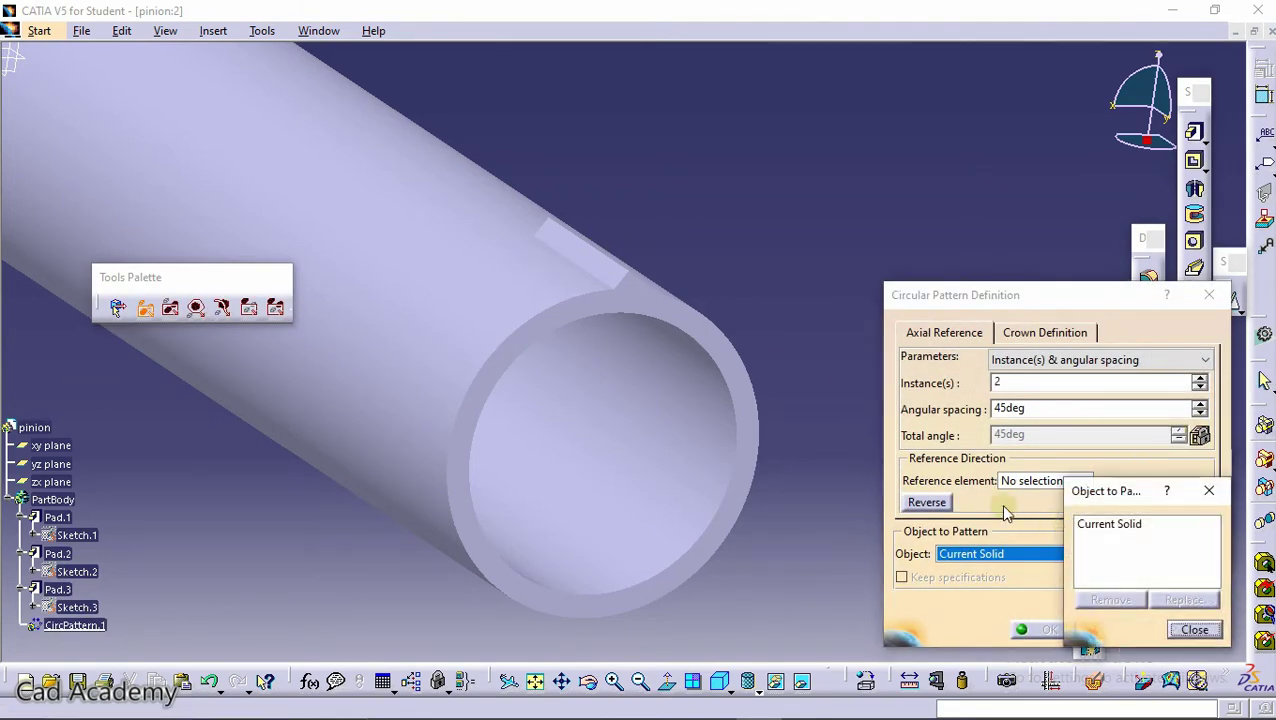
left_click(612, 276)
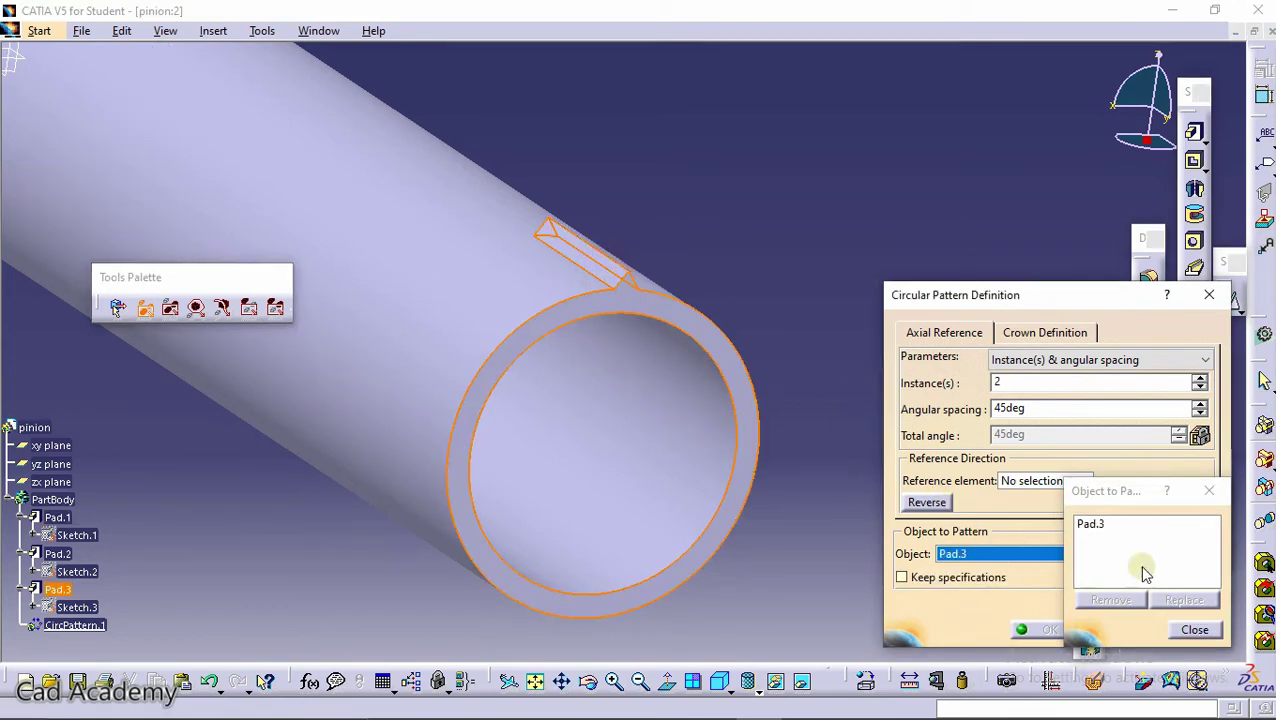
left_click(1193, 630)
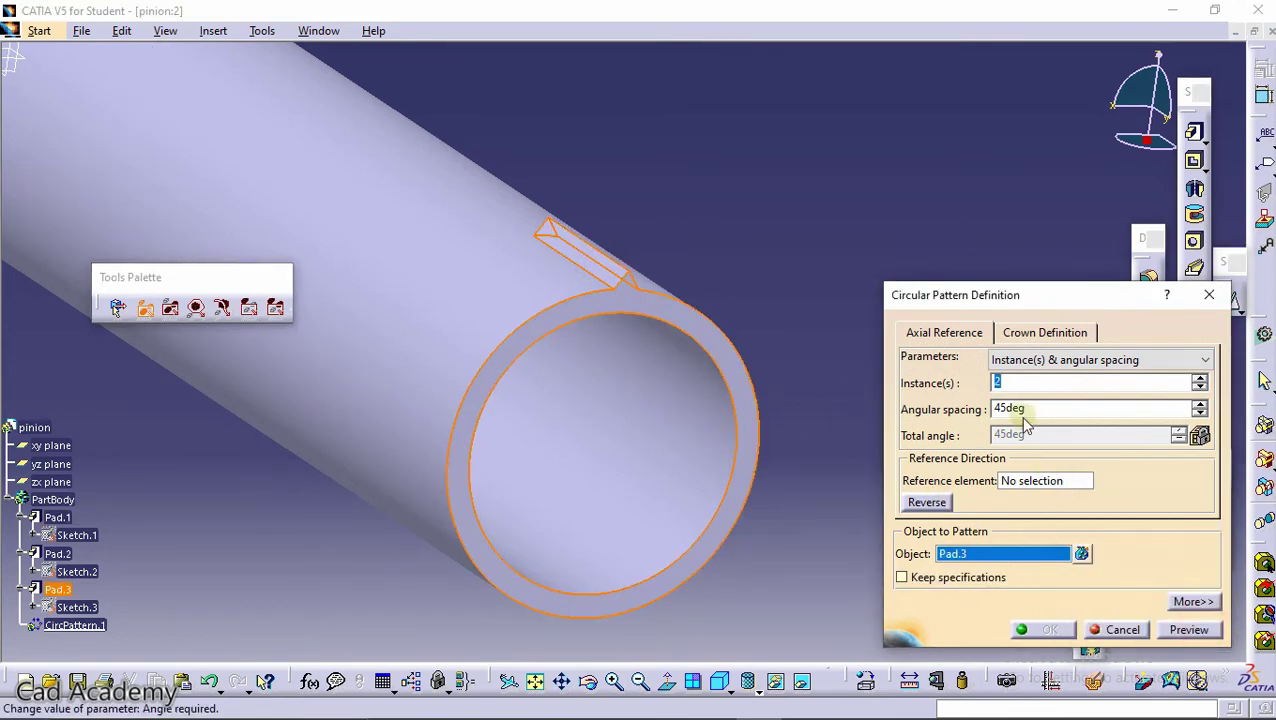
left_click(1026, 482)
right_click(1035, 485)
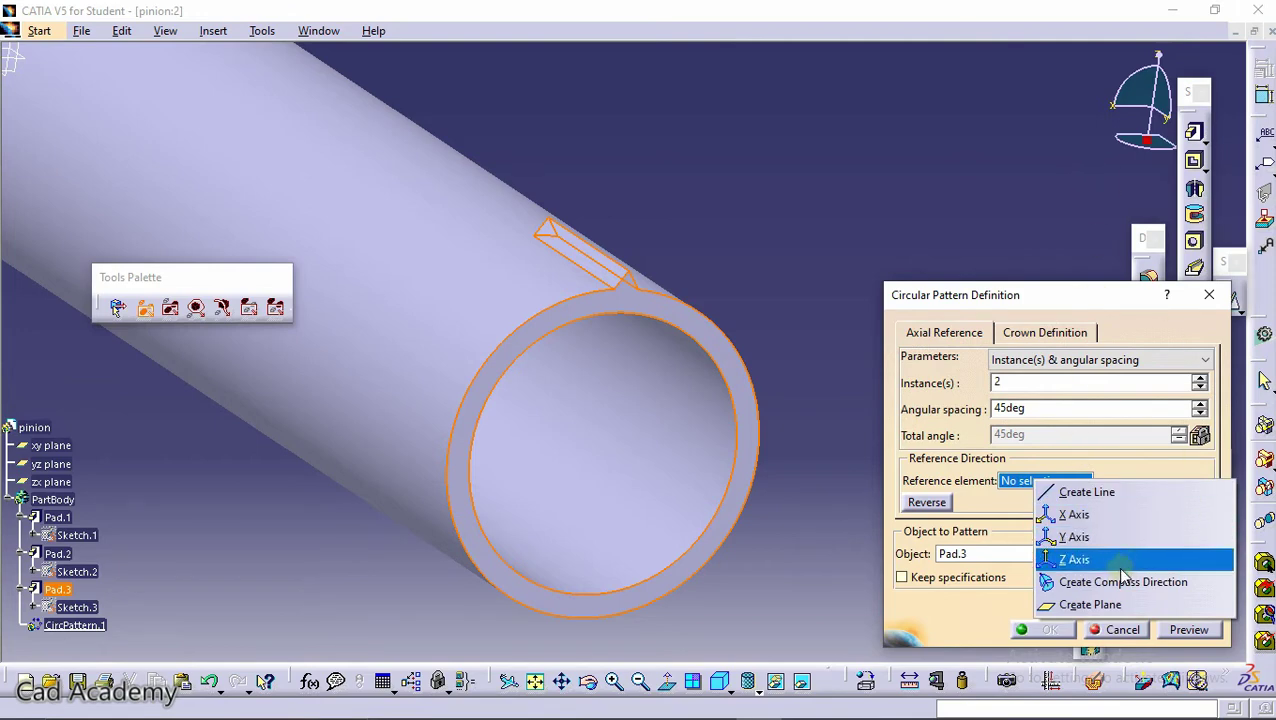
left_click(1064, 539)
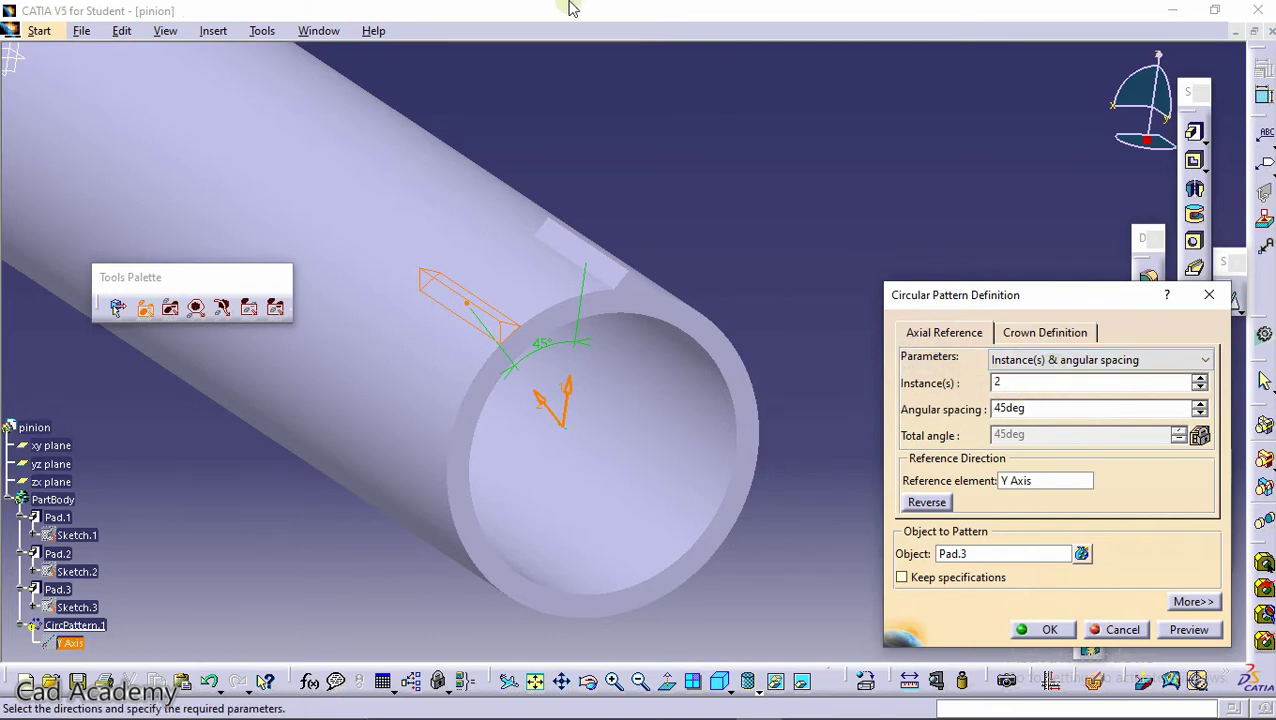
Give the pattern 9deg angular spacing and 40 instances, preview it, and create CircPattern.1.
double_click(1015, 381)
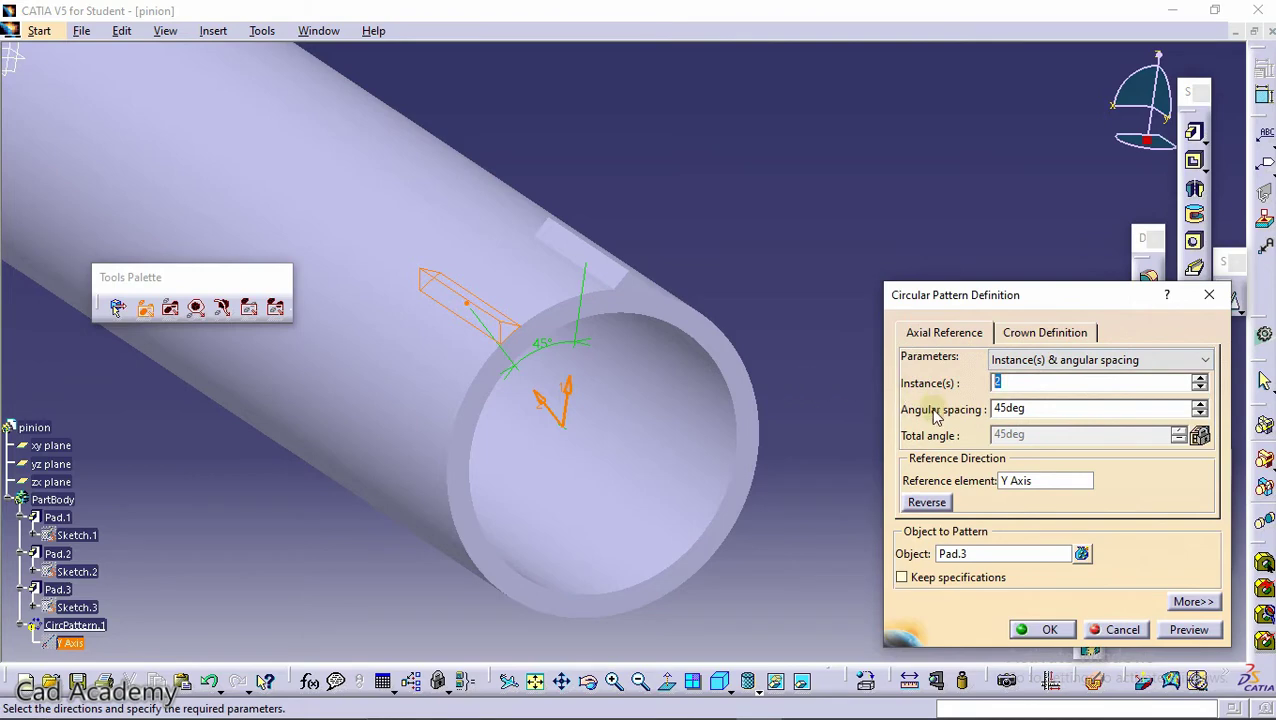
double_click(1046, 409)
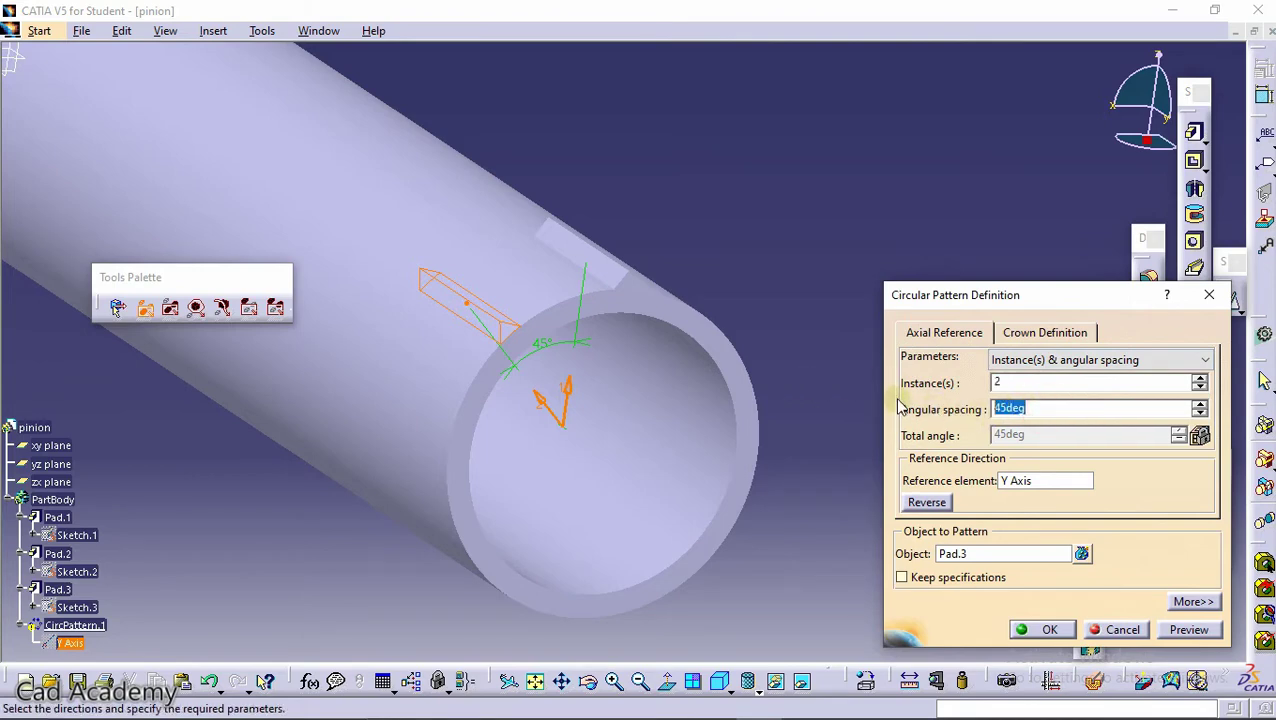
type("9")
key("Return")
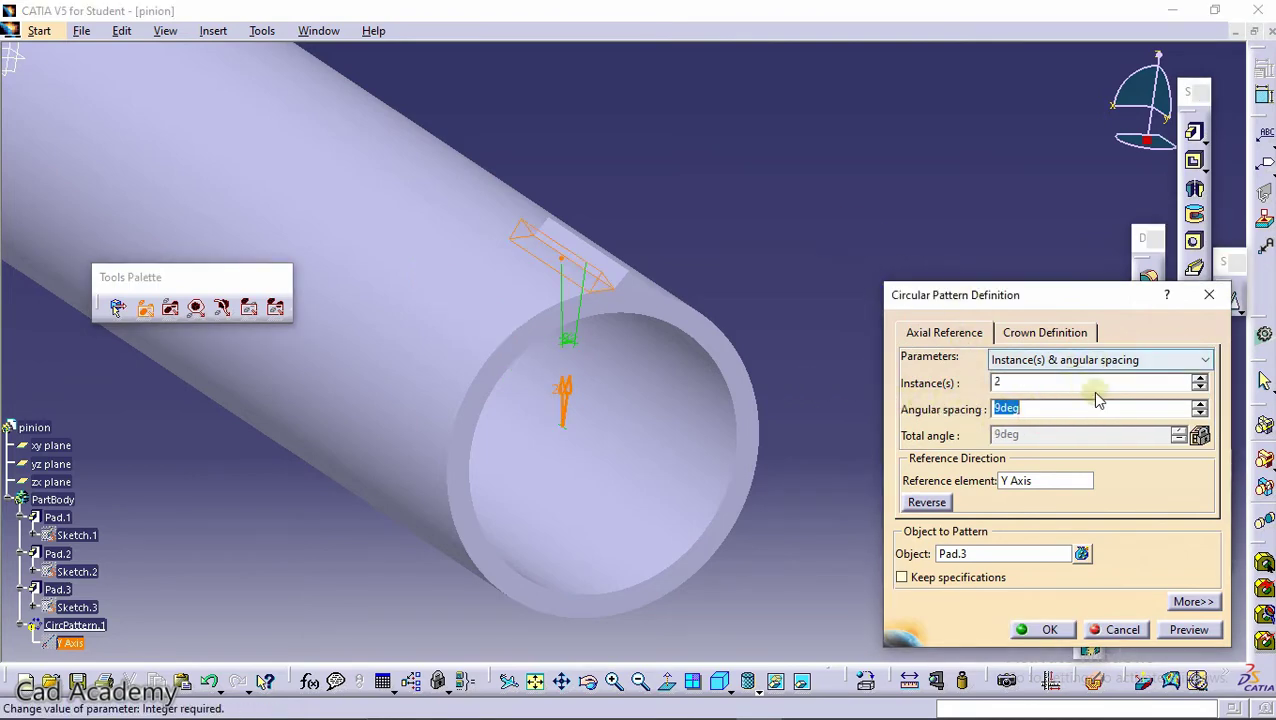
left_click(1200, 378)
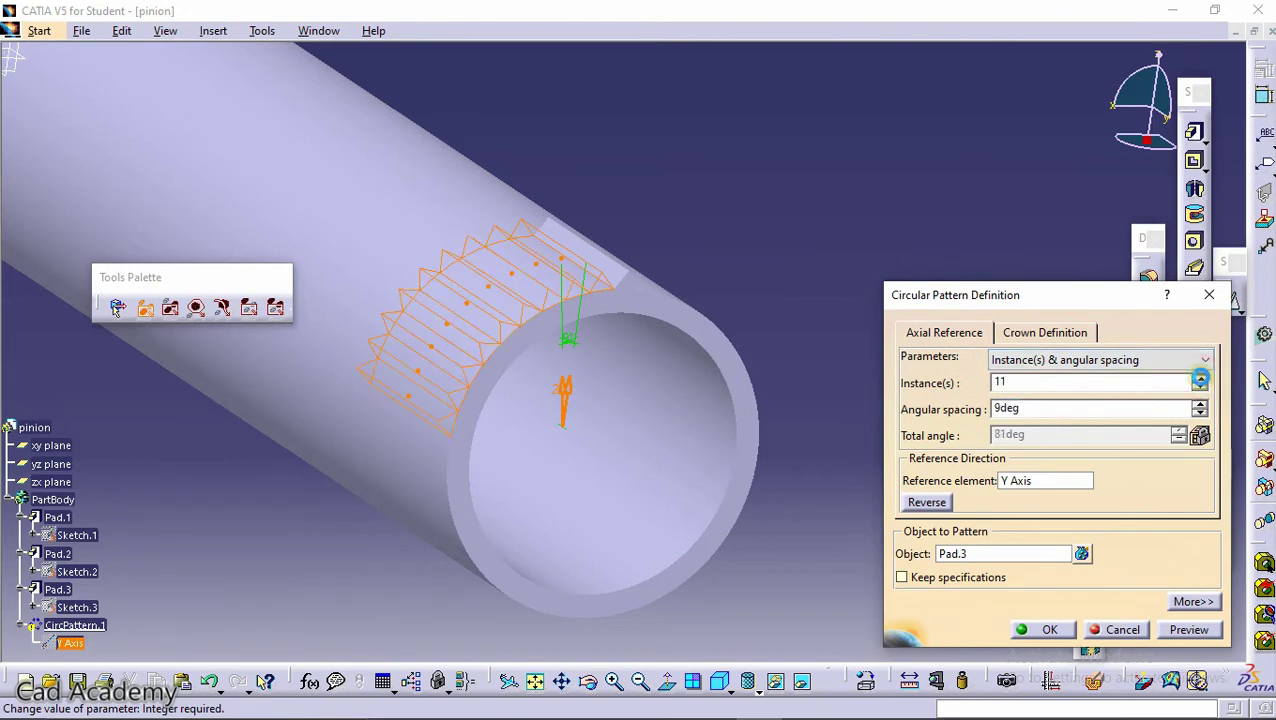
left_click_drag(1200, 378, 1200, 378)
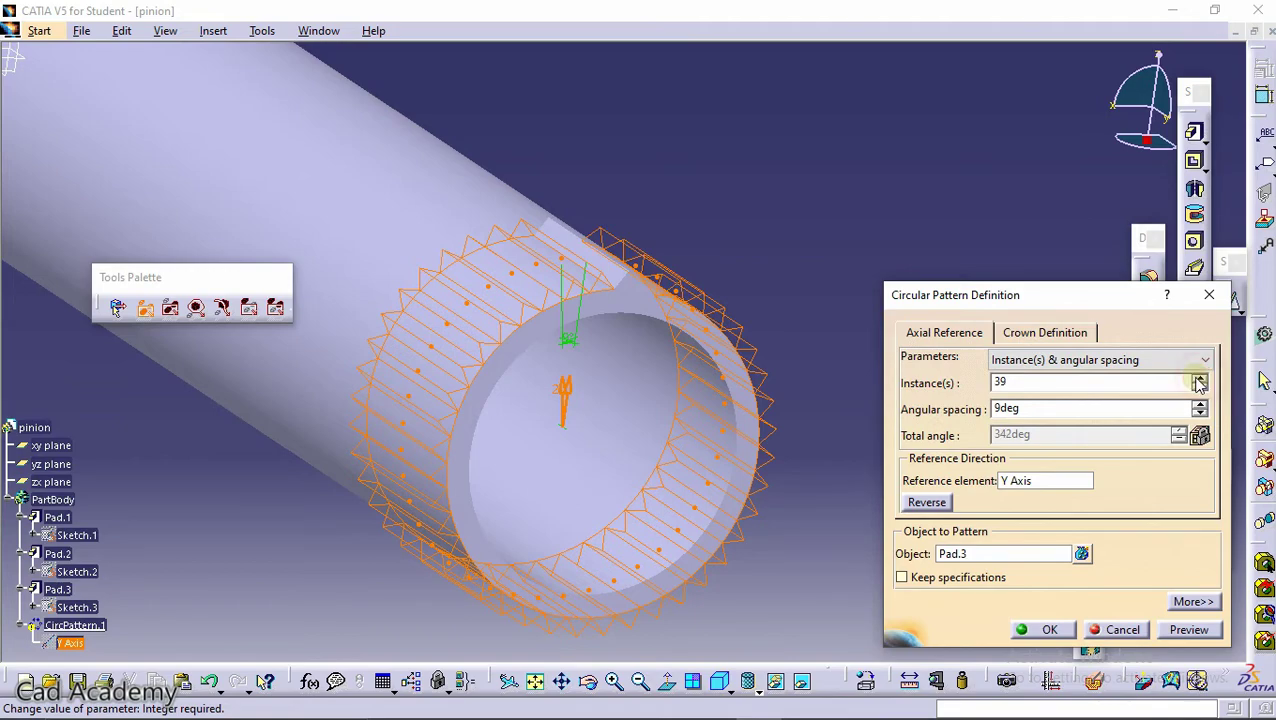
middle_click_drag(618, 362, 513, 350)
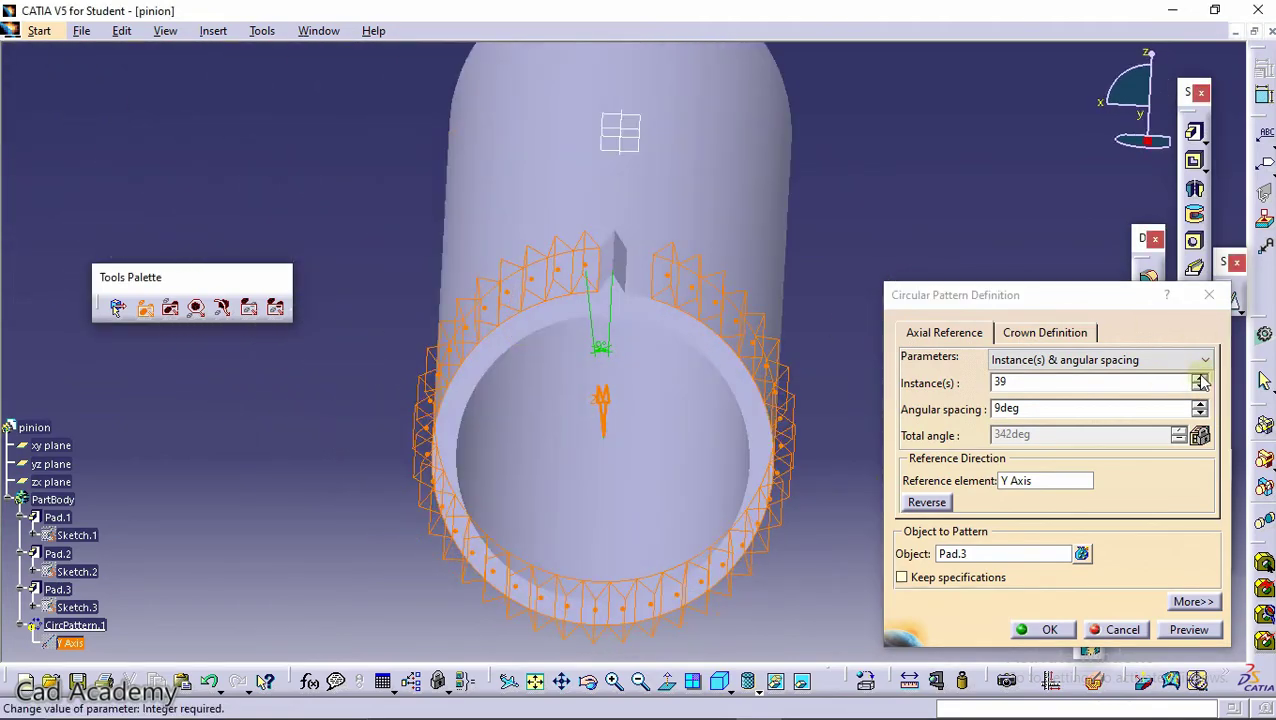
left_click(1199, 381)
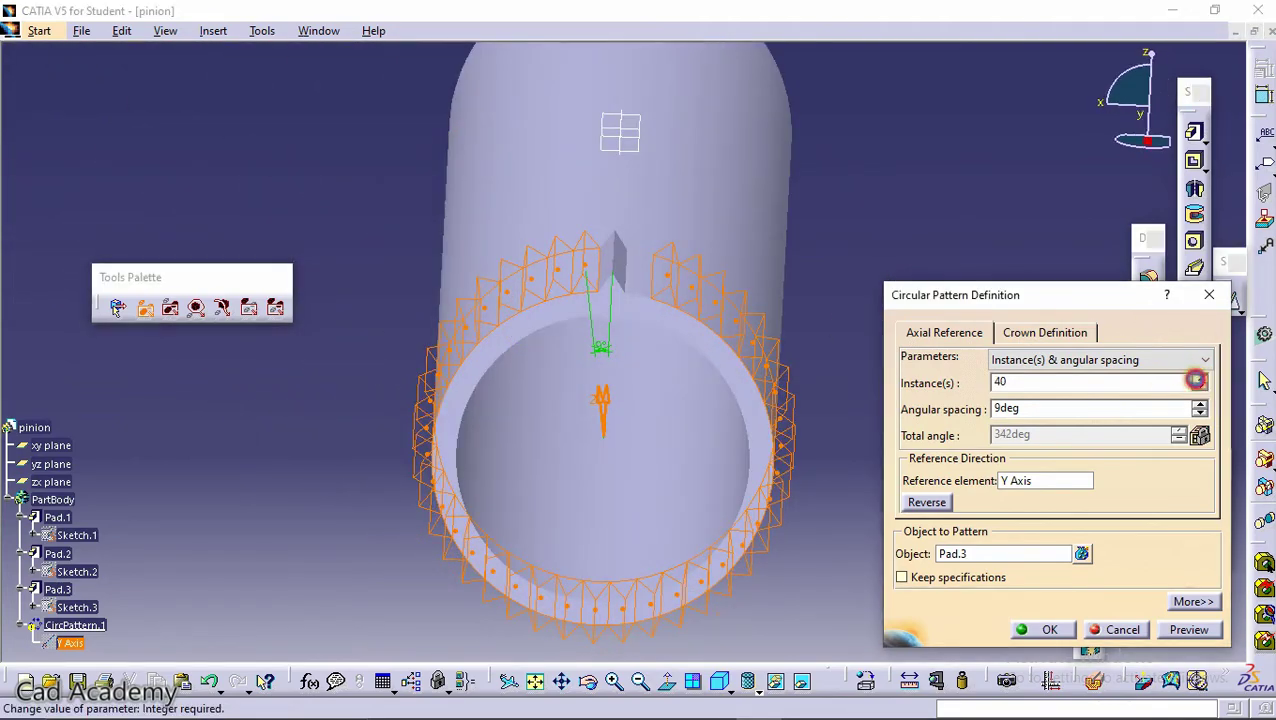
left_click(1190, 628)
left_click(1049, 630)
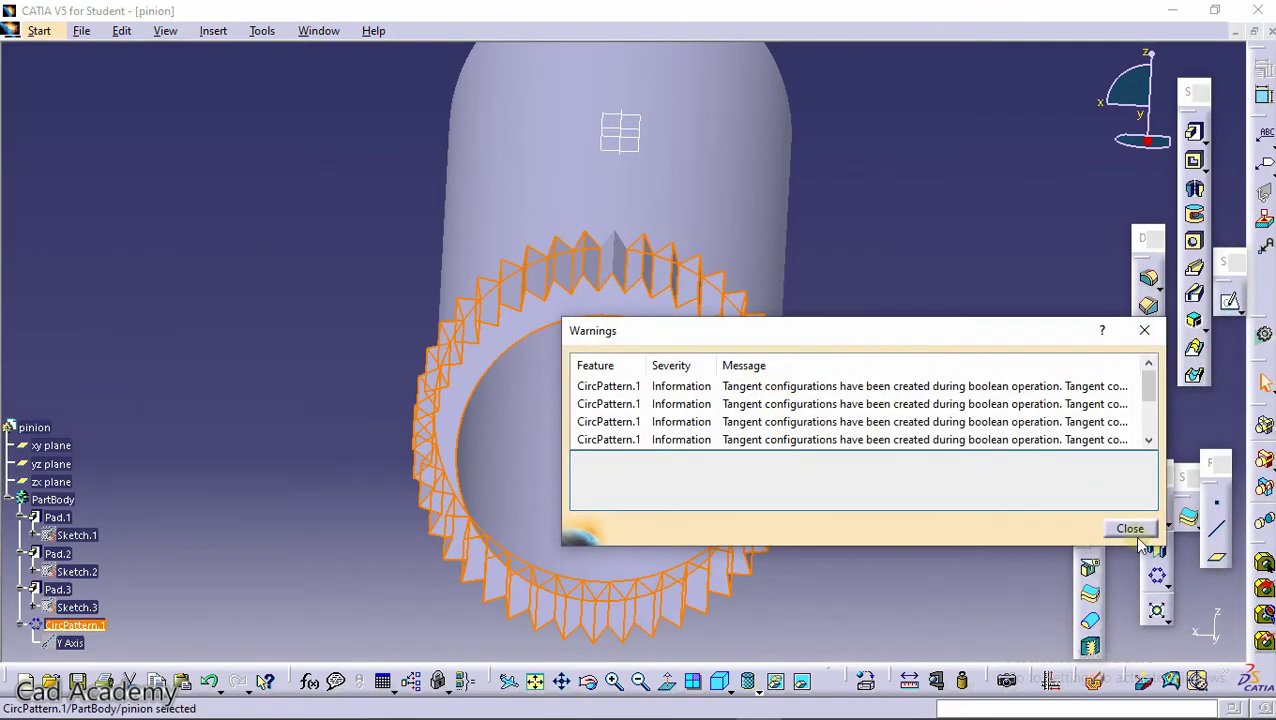
left_click(1130, 529)
mouse_move(422, 442)
middle_mouse_down()
mouse_move(475, 334)
mouse_move(581, 382)
mouse_move(498, 362)
mouse_move(578, 396)
mouse_move(549, 427)
mouse_move(706, 441)
mouse_move(487, 398)
mouse_move(690, 328)
middle_mouse_up()
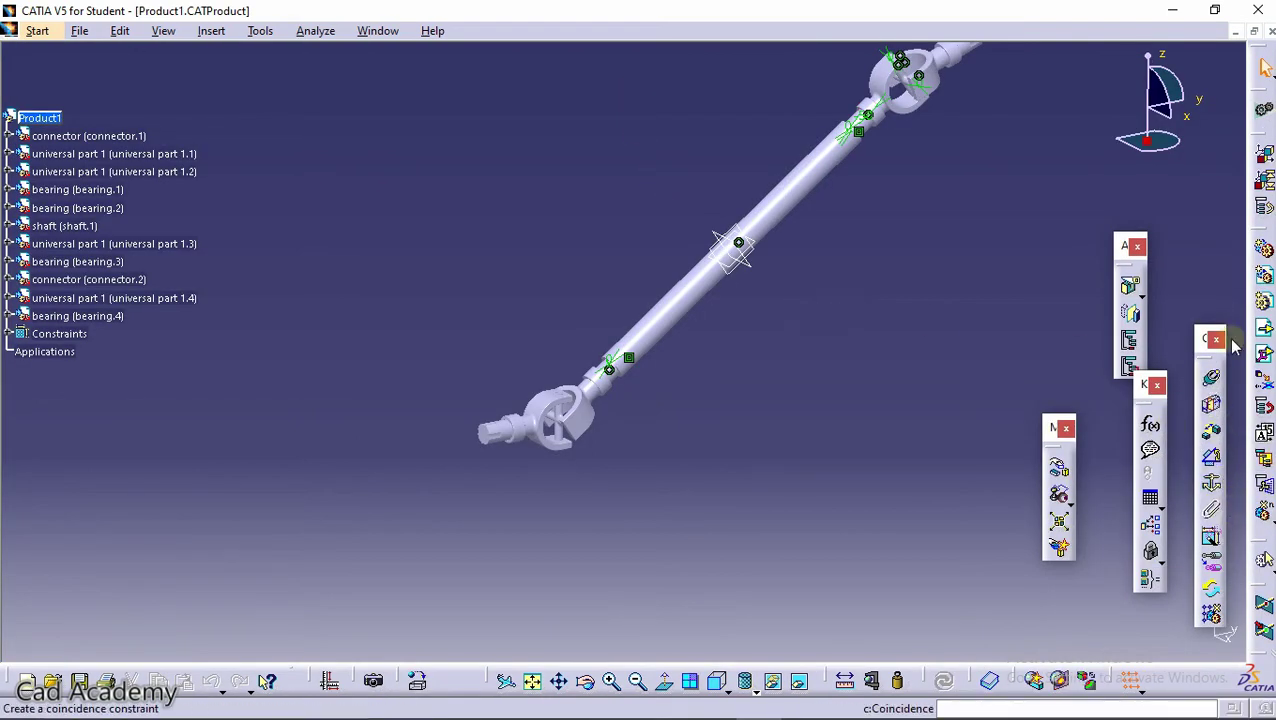
Insert the pinion part file into Product1 as an existing component.
left_click(1264, 327)
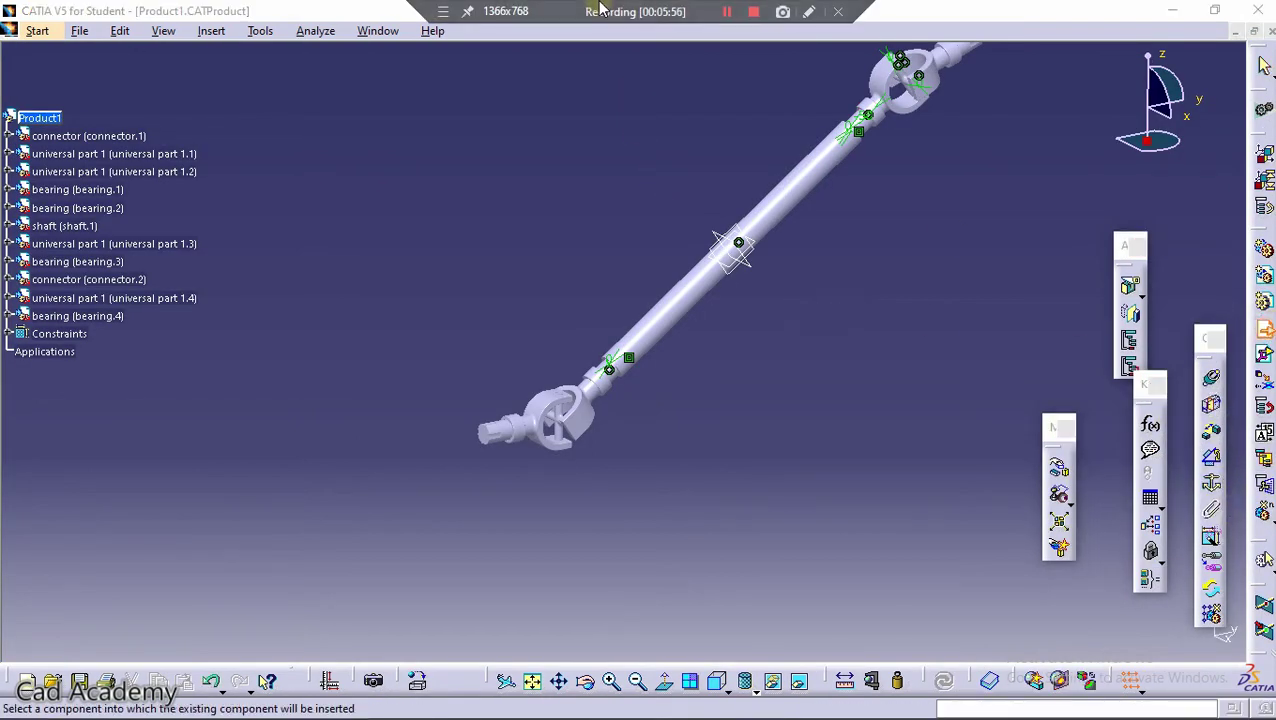
left_click(40, 118)
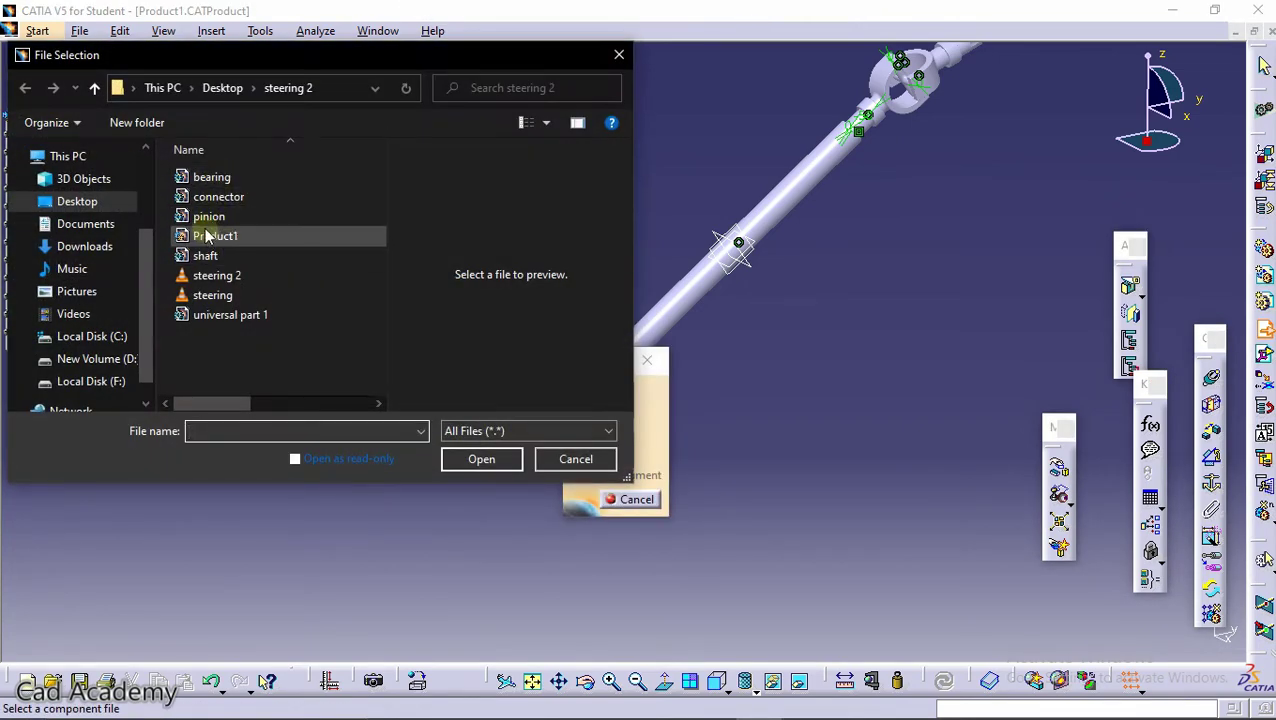
left_click(212, 217)
left_click(481, 459)
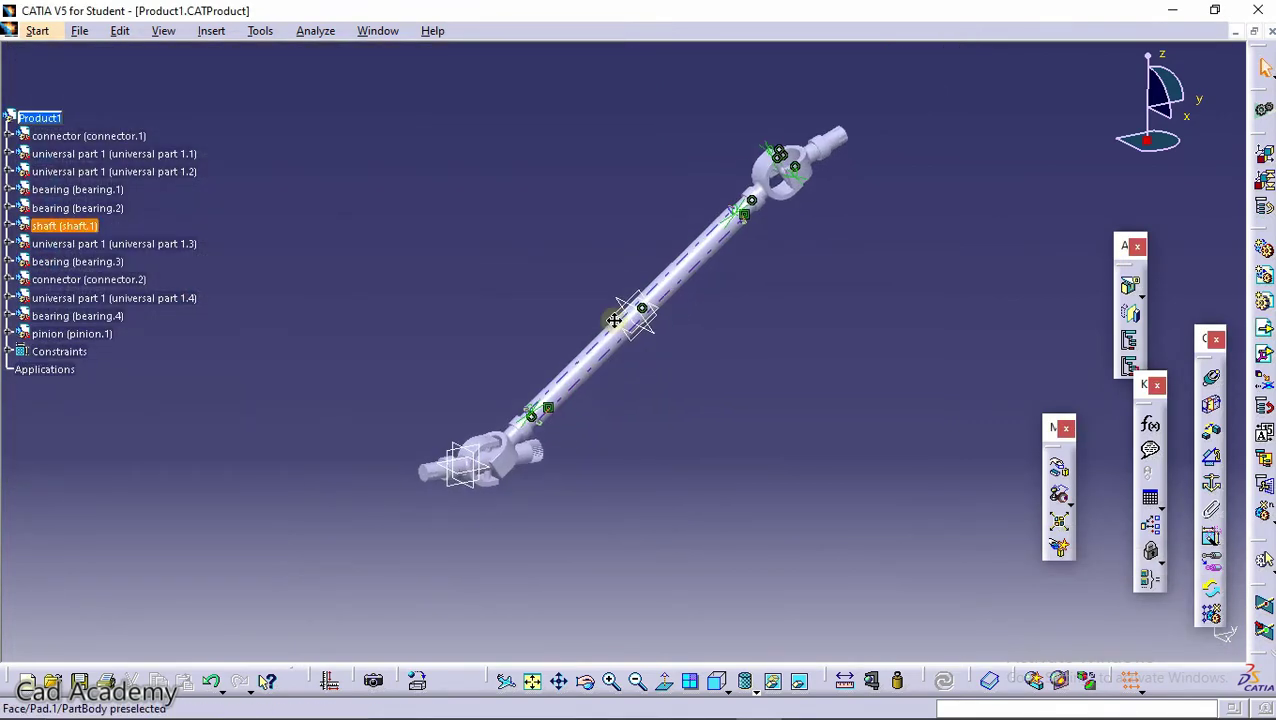
mouse_move(621, 313)
middle_mouse_down("ctrl")
mouse_move(709, 153)
mouse_move(836, 316)
middle_mouse_up("ctrl")
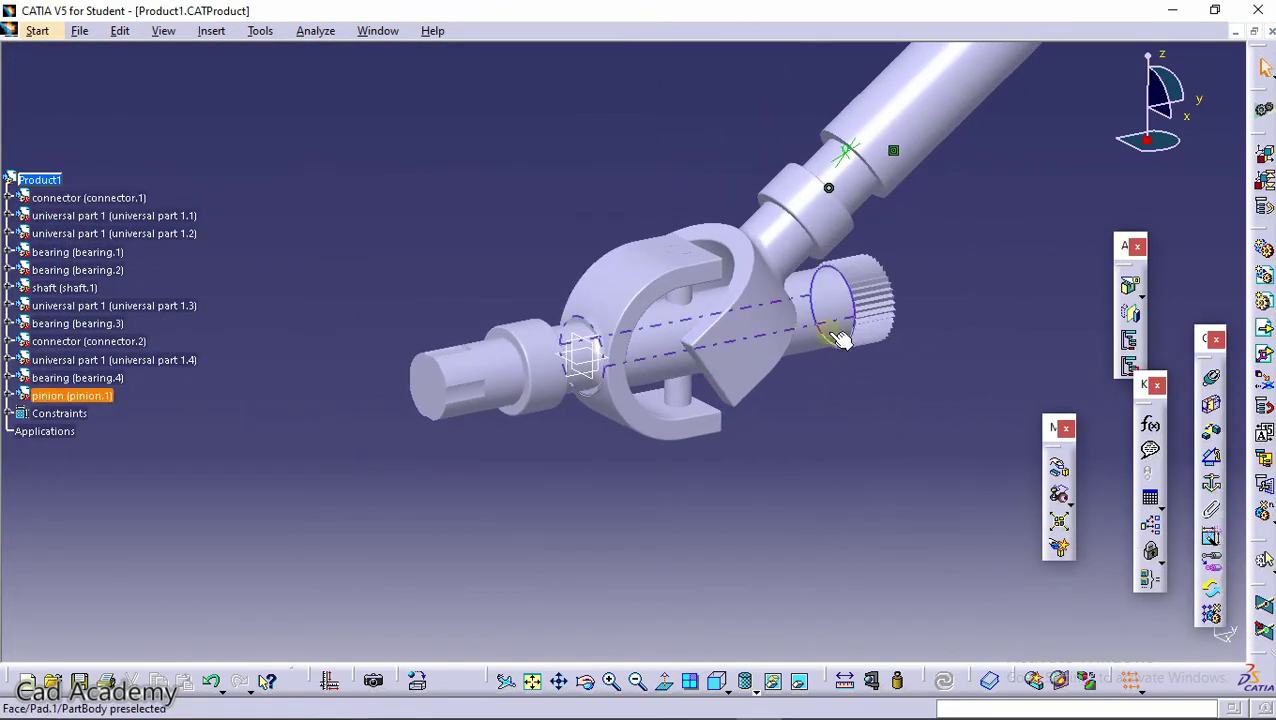
Slide pinion.1 along the Y axis and rotate it about Z beside the lower joint.
left_click(836, 316)
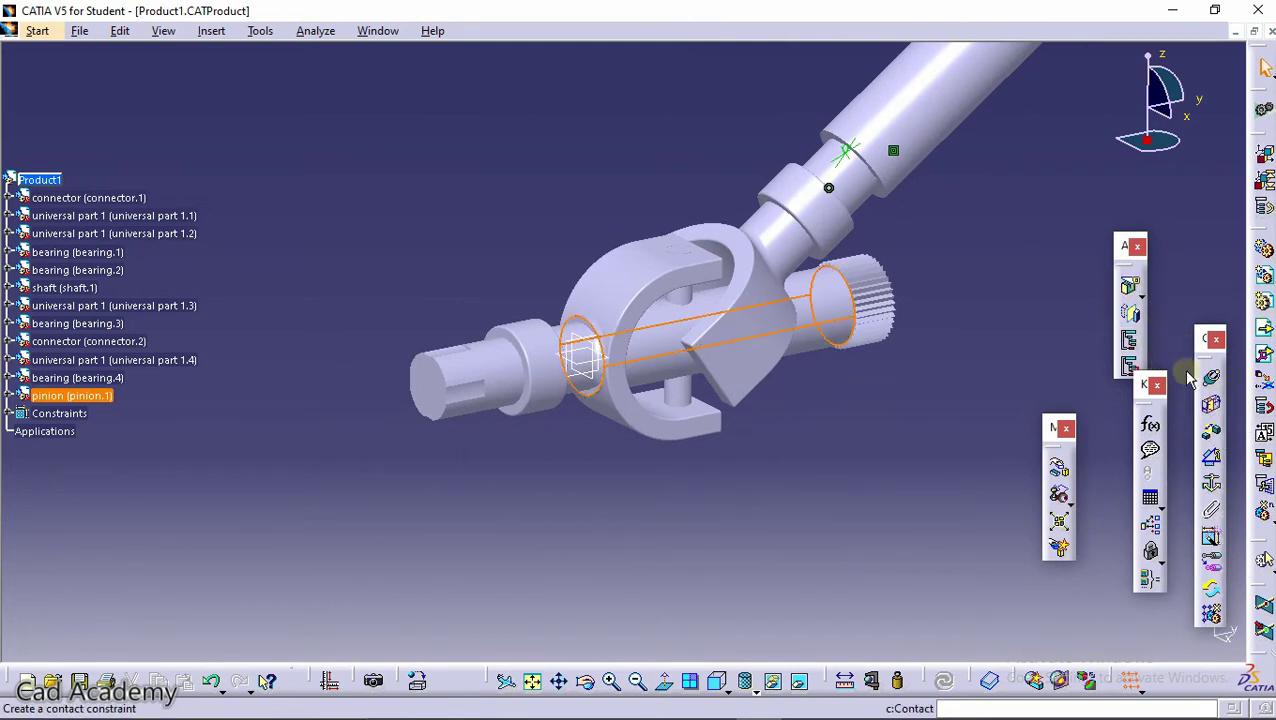
left_click(1058, 470)
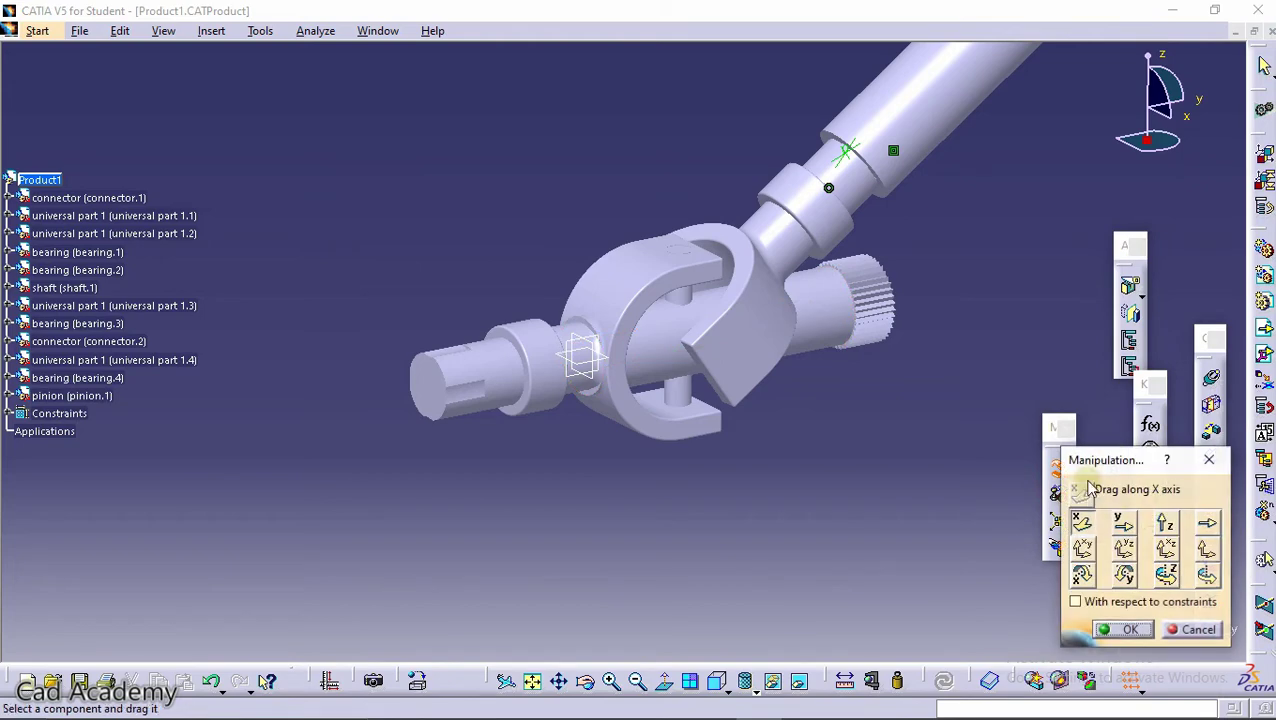
left_click(1123, 522)
middle_click_drag(957, 381, 783, 364)
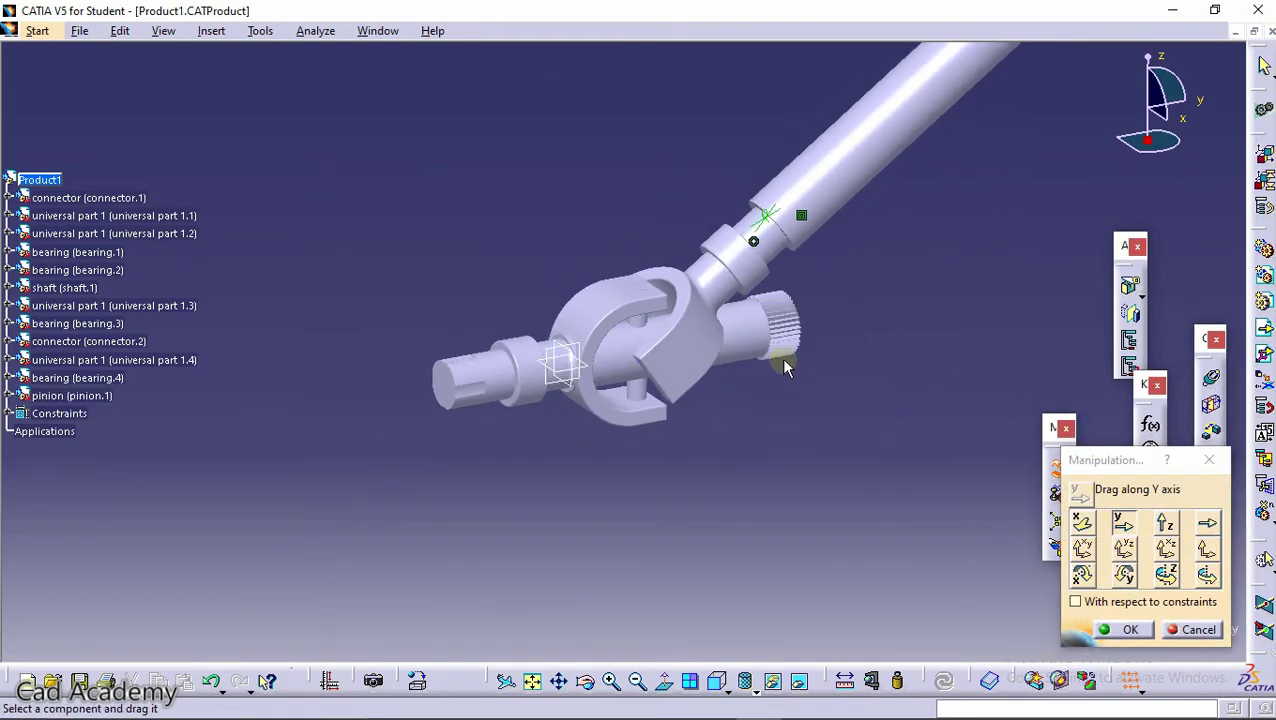
left_click_drag(778, 352, 1005, 345)
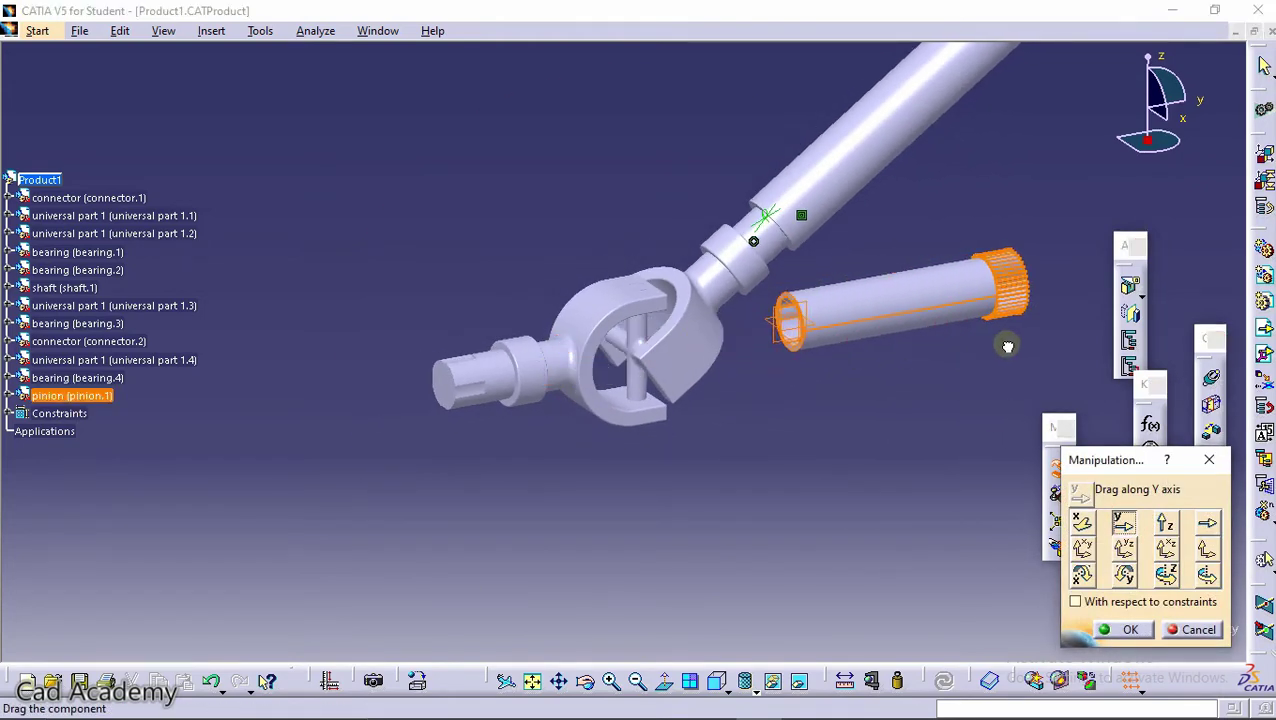
left_click(1166, 573)
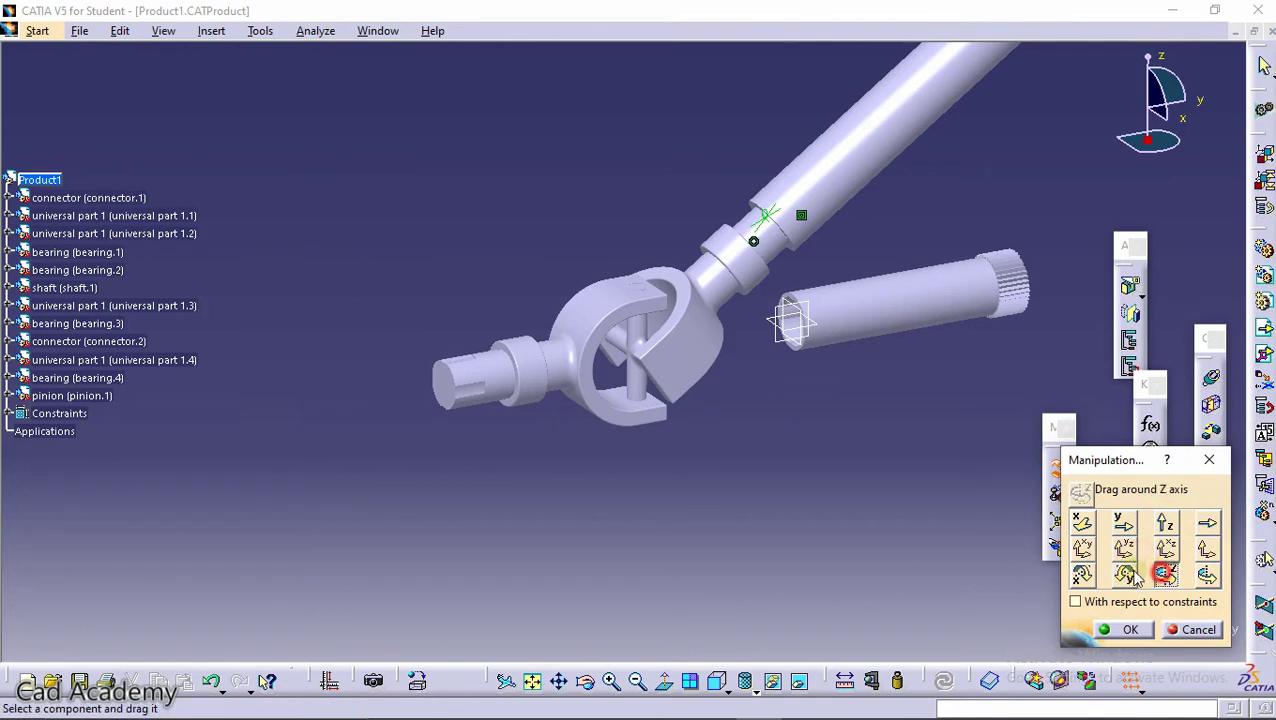
left_click_drag(900, 318, 201, 401)
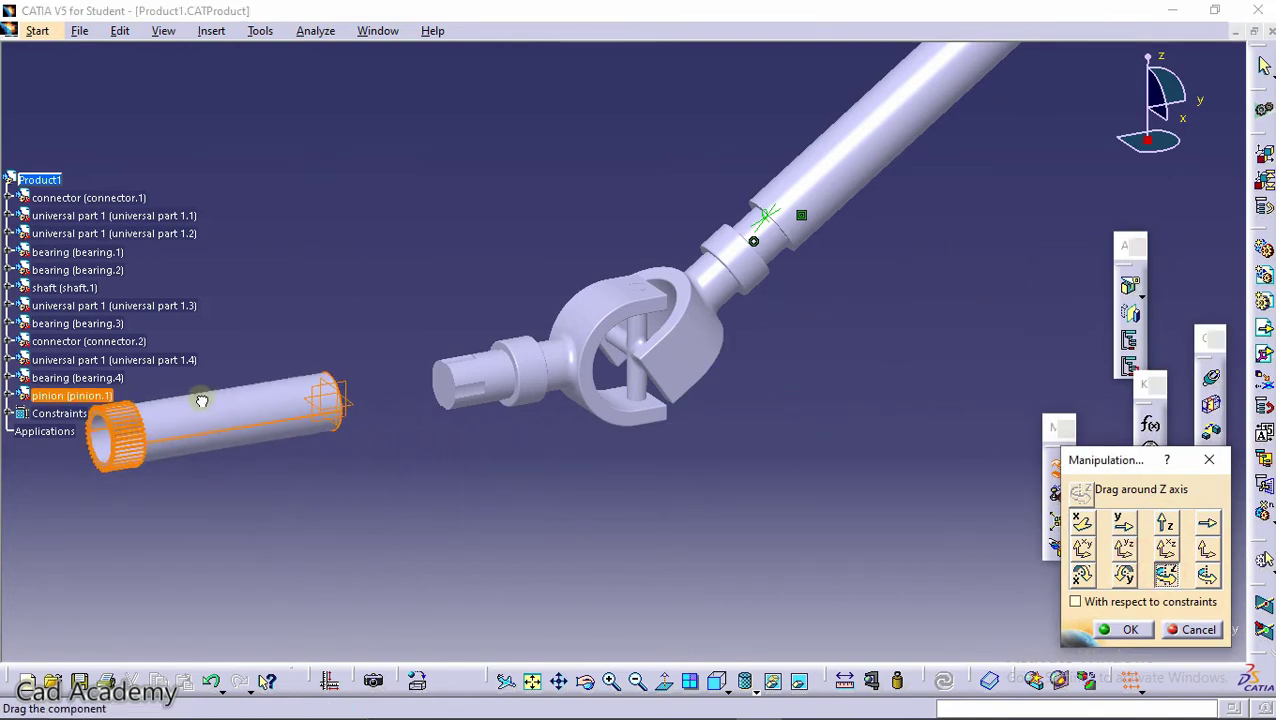
left_click(1120, 630)
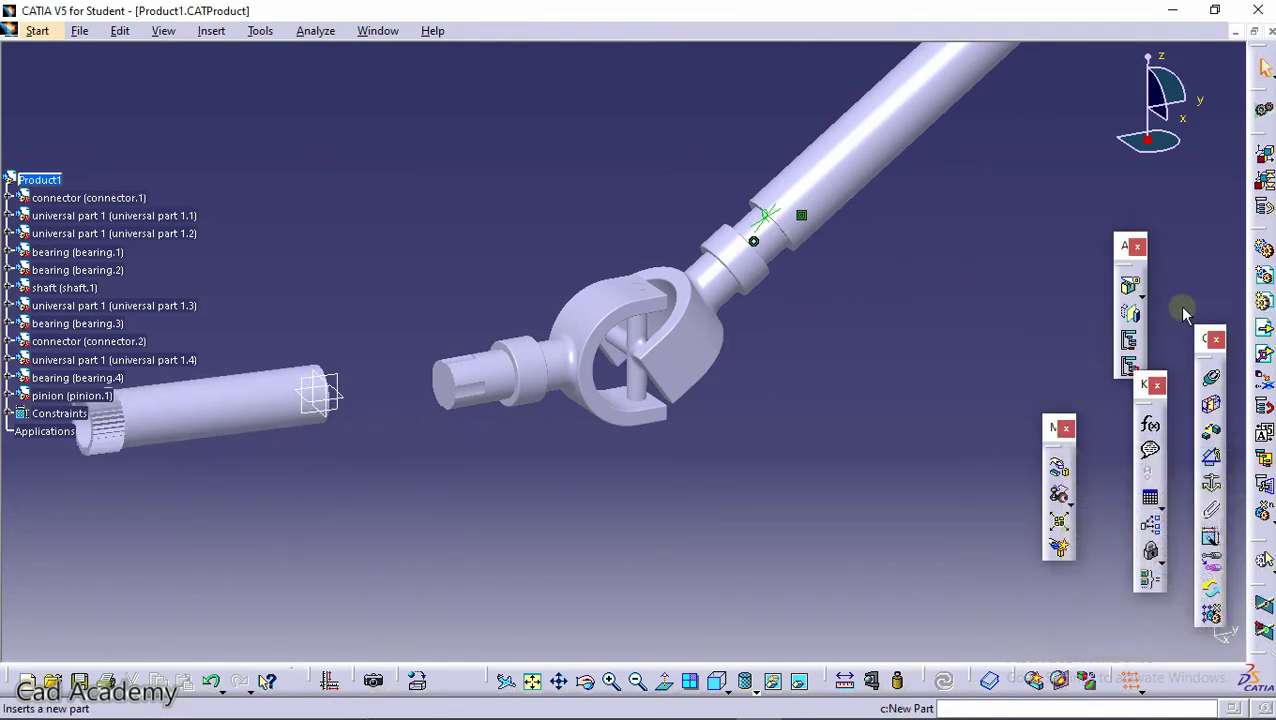
Make the universal part 1.1 shaft axis coincident with the pinion axis.
left_click(1208, 372)
middle_click_drag(770, 260, 700, 300)
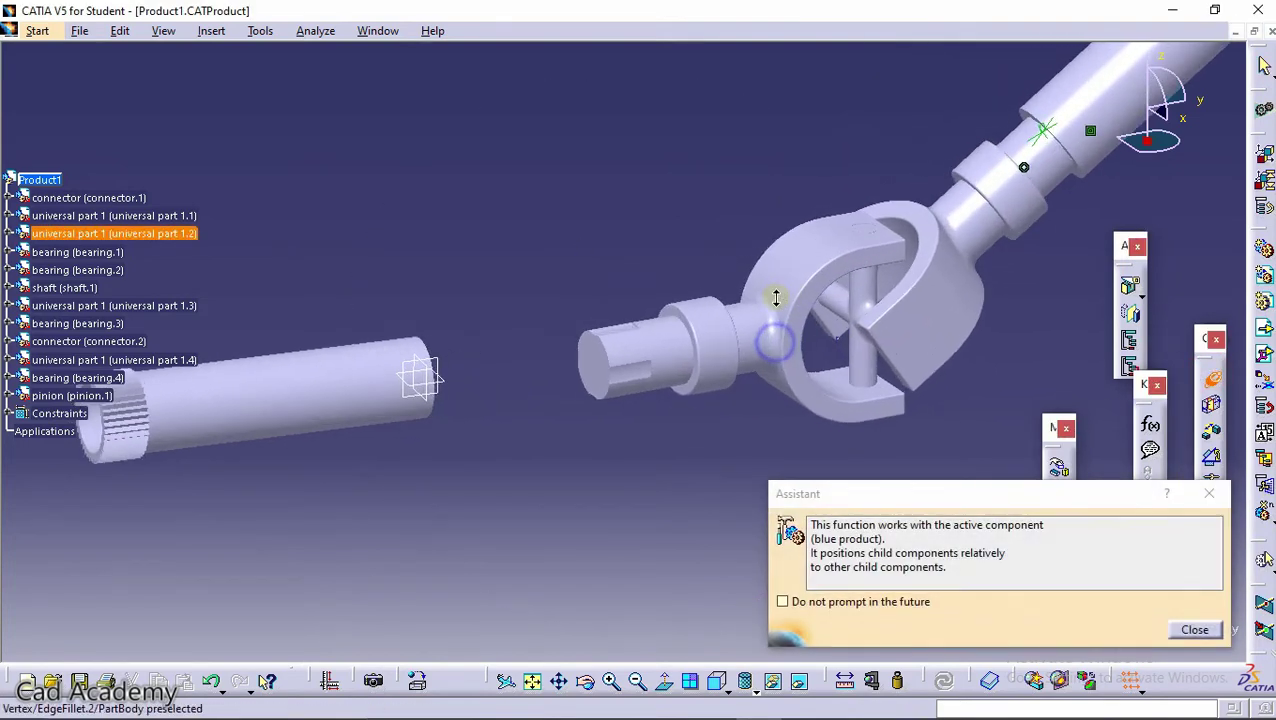
left_click(658, 351)
left_click(195, 399)
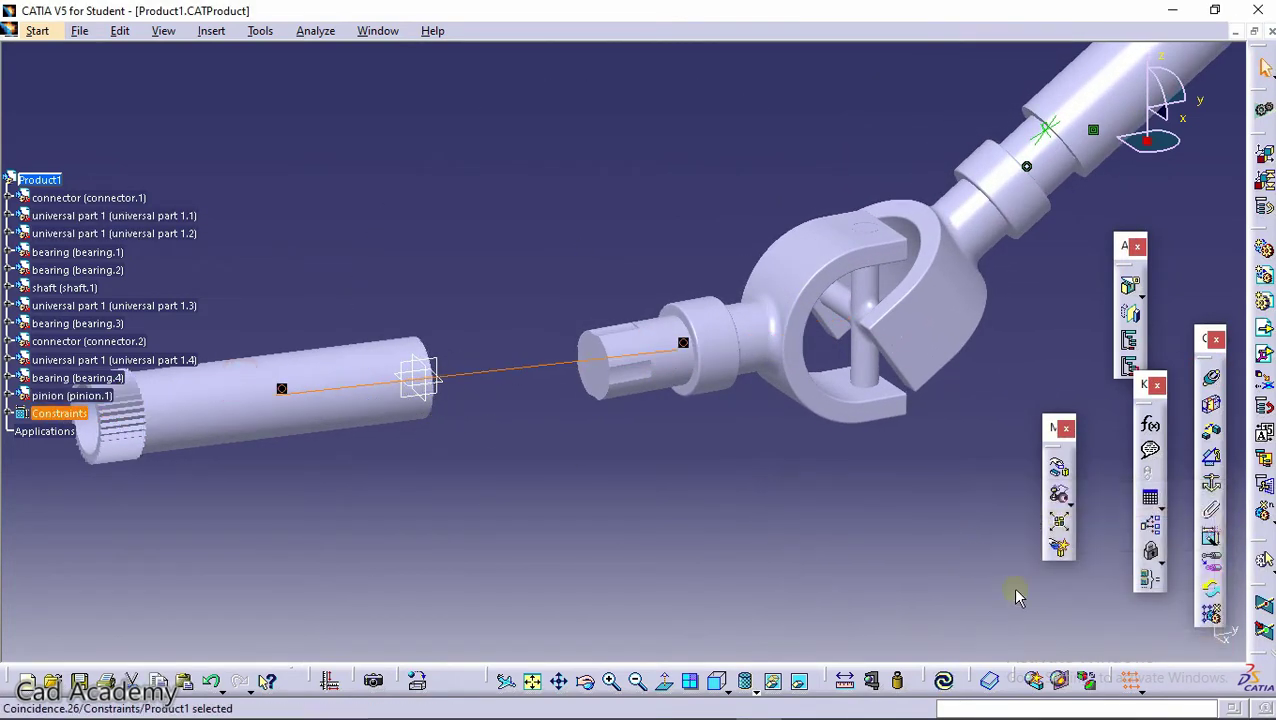
left_click(940, 680)
mouse_move(721, 469)
middle_mouse_down()
mouse_move(951, 388)
mouse_move(989, 402)
middle_mouse_up()
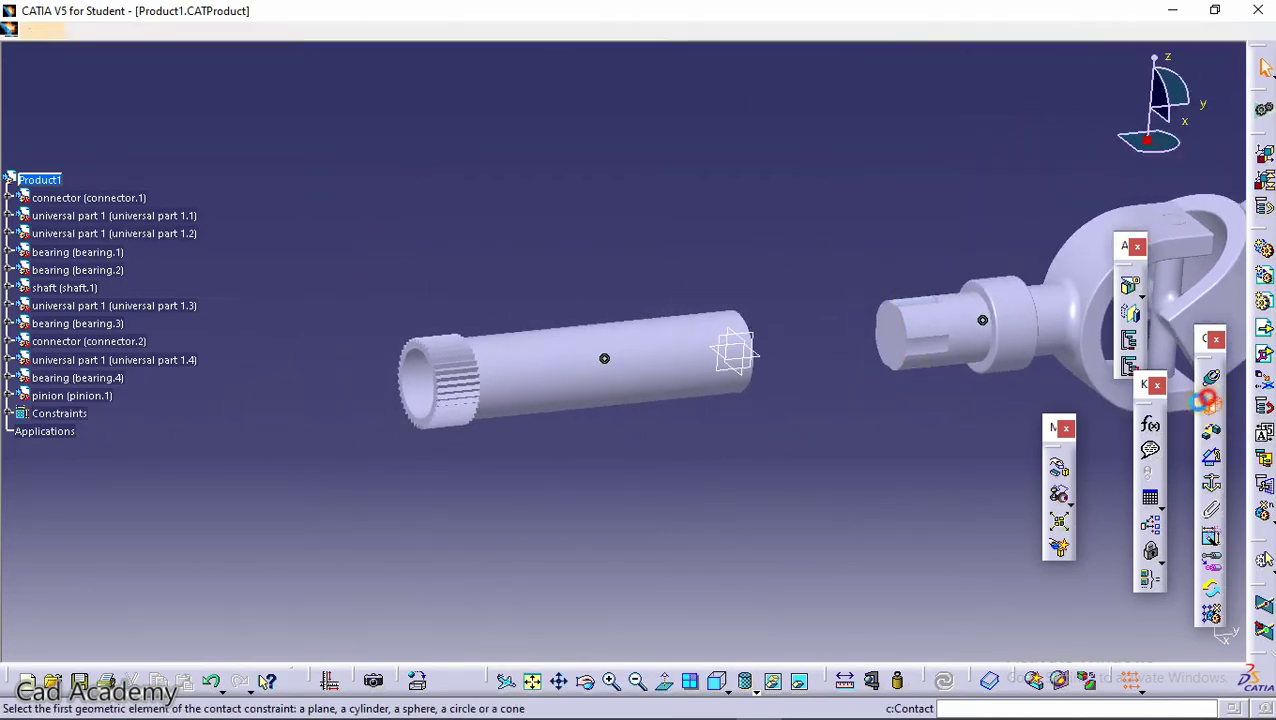
Add a contact constraint between the shaft-end flat and the pinion socket's inner face.
left_click(1209, 398)
middle_click_drag(763, 367, 809, 290, "ctrl")
mouse_move(935, 363)
middle_mouse_down()
mouse_move(692, 373)
mouse_move(490, 436)
mouse_move(926, 253)
mouse_move(649, 373)
mouse_move(618, 373)
mouse_move(712, 319)
mouse_move(407, 390)
middle_mouse_up()
left_click(410, 392)
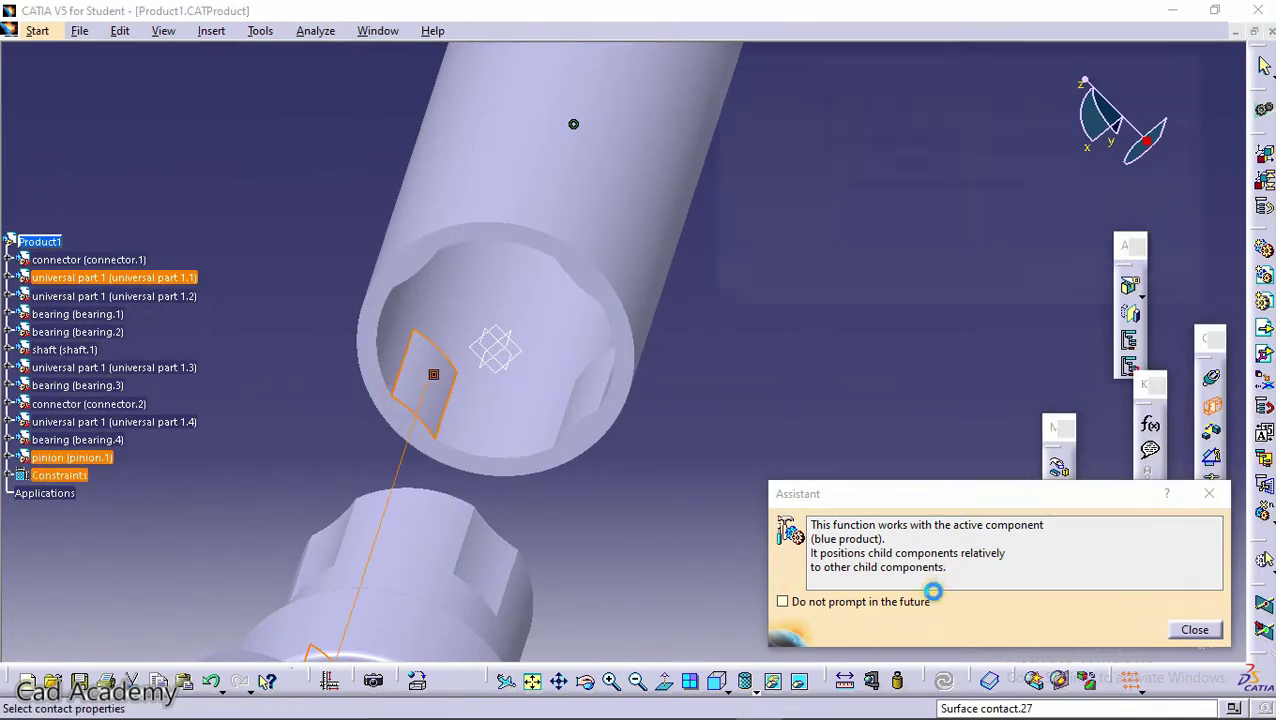
left_click(1115, 290)
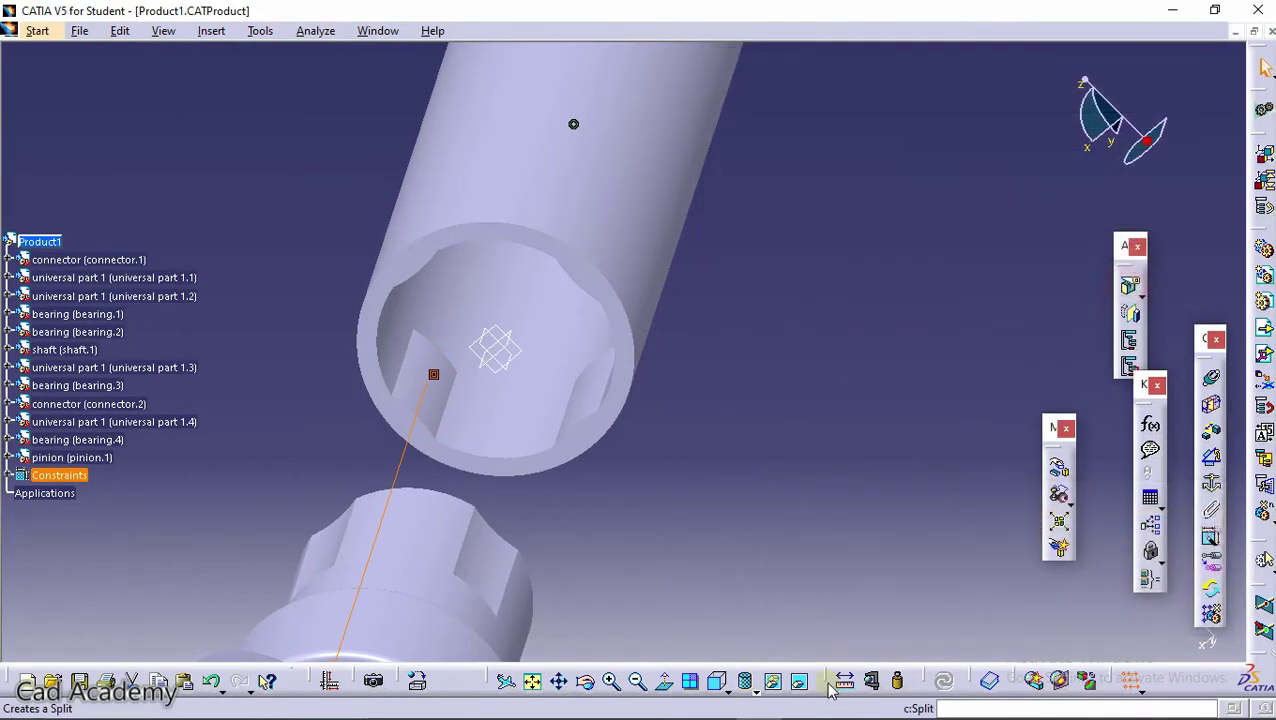
Offset the pinion plane from the universal part 1.1 plane by 94.014mm and update all.
left_click(943, 424)
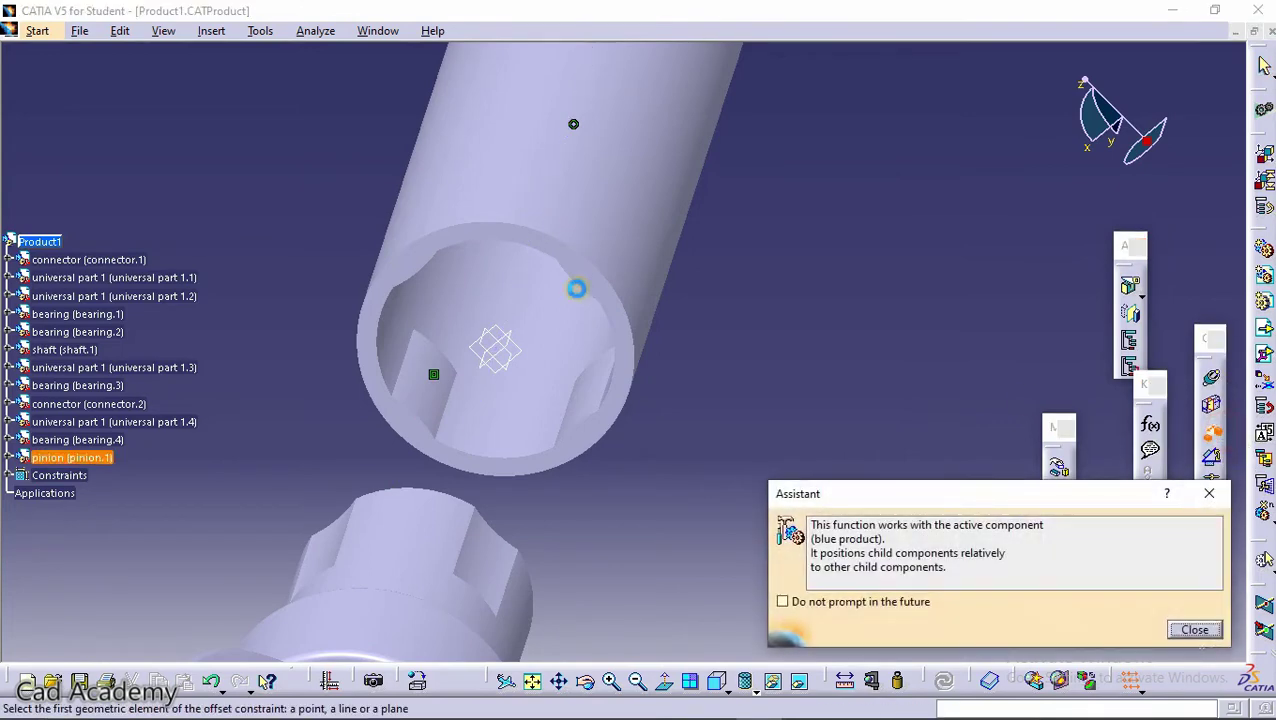
left_click(598, 288)
mouse_move(498, 262)
middle_mouse_down("ctrl")
mouse_move(633, 488)
mouse_move(330, 480)
mouse_move(507, 395)
mouse_move(441, 418)
mouse_move(498, 195)
mouse_move(598, 370)
mouse_move(601, 228)
mouse_move(618, 365)
mouse_move(620, 188)
middle_mouse_up("ctrl")
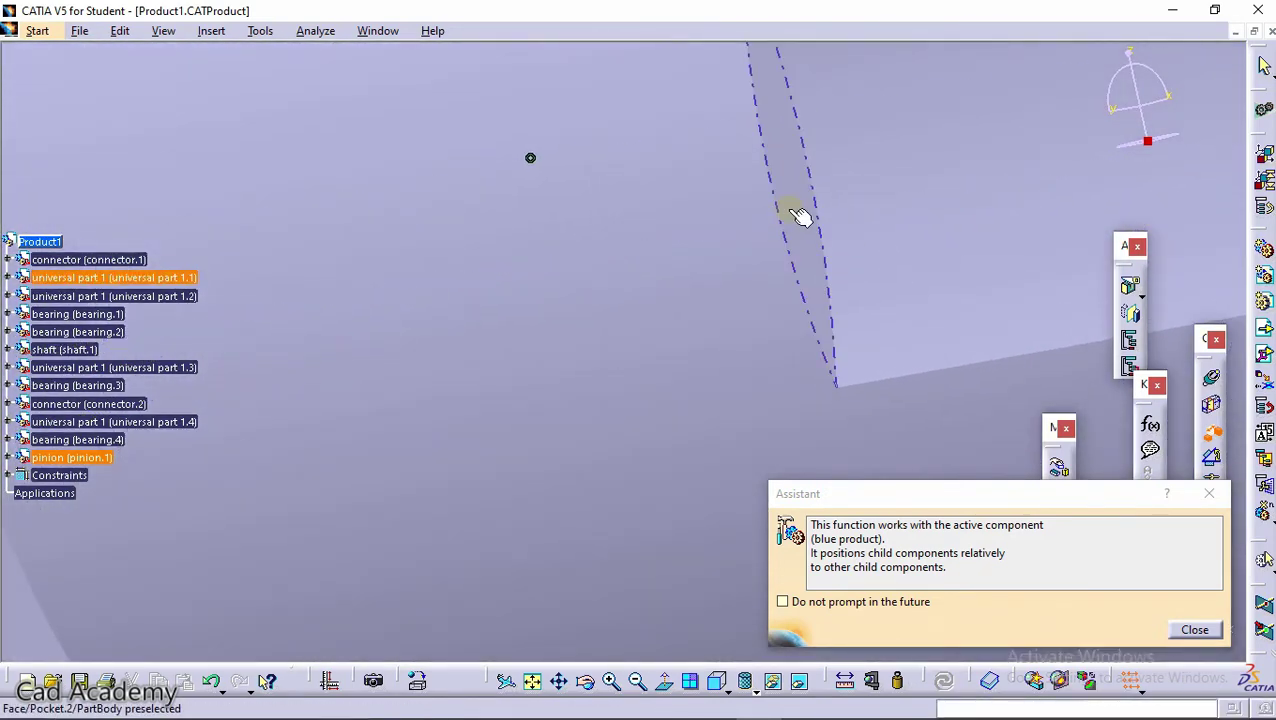
left_click(790, 212)
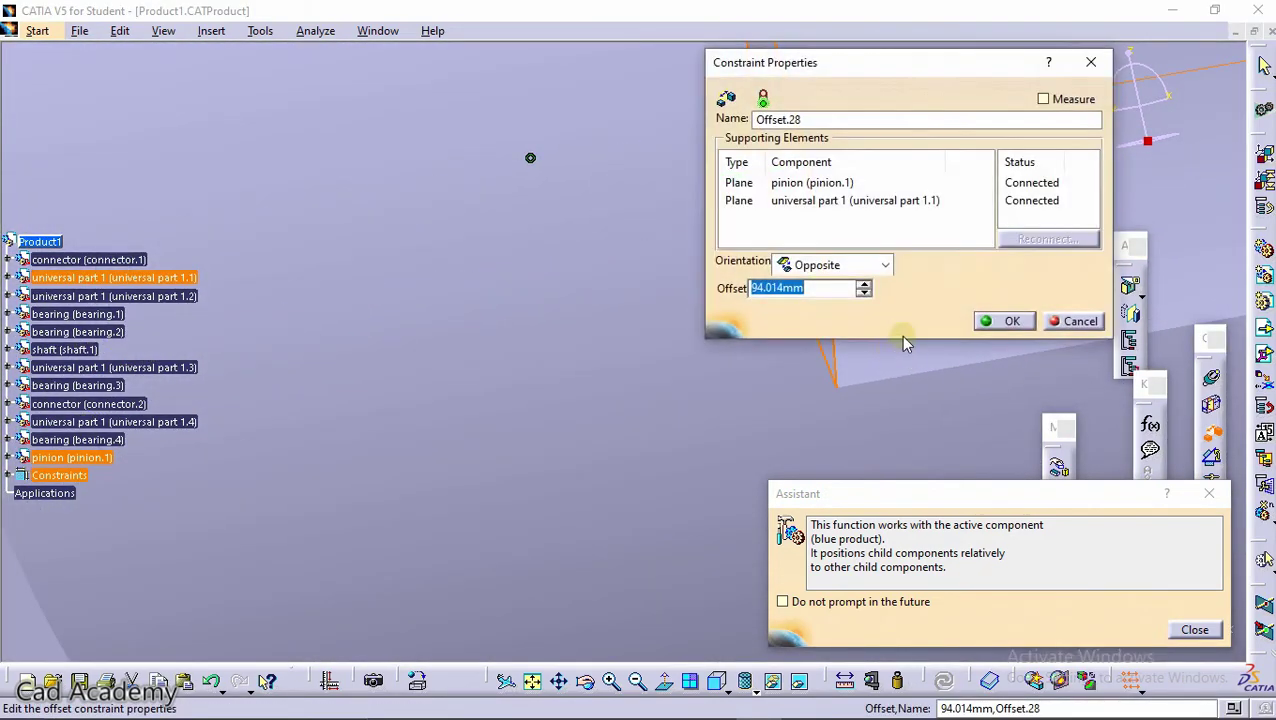
left_click(1003, 322)
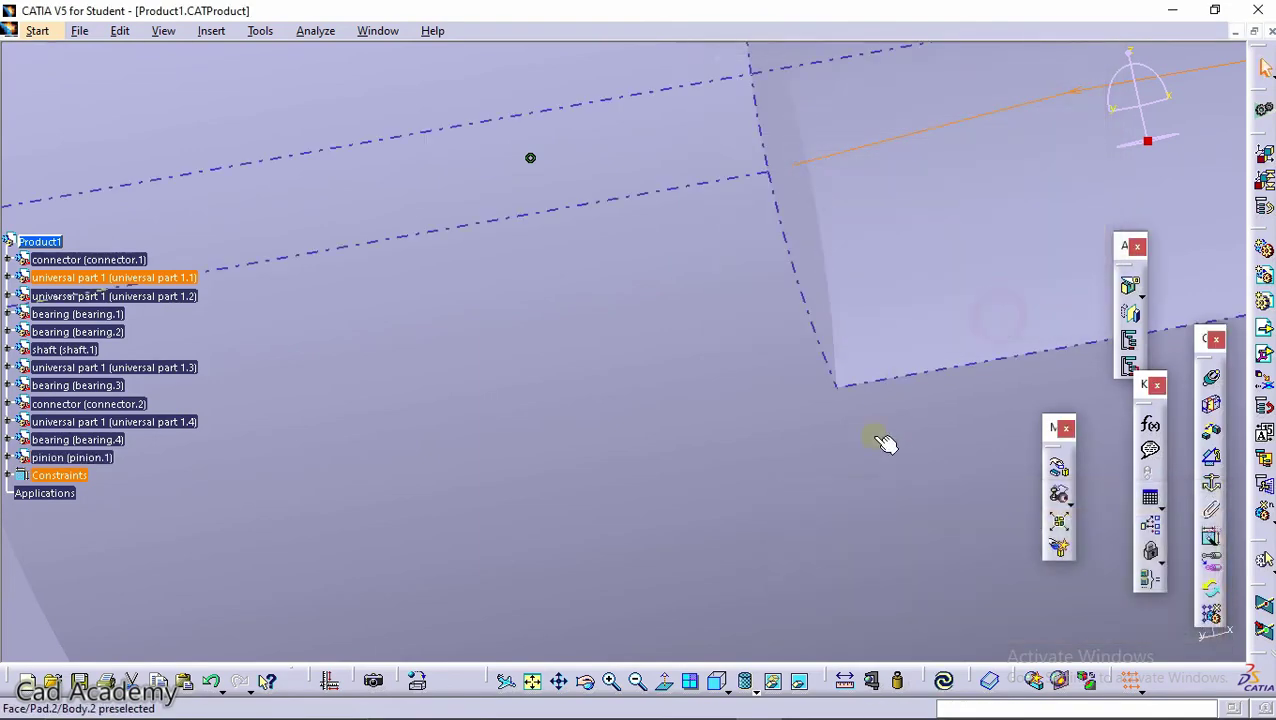
left_click(943, 680)
mouse_move(738, 370)
middle_mouse_down("ctrl")
mouse_move(530, 402)
mouse_move(679, 215)
middle_mouse_up("ctrl")
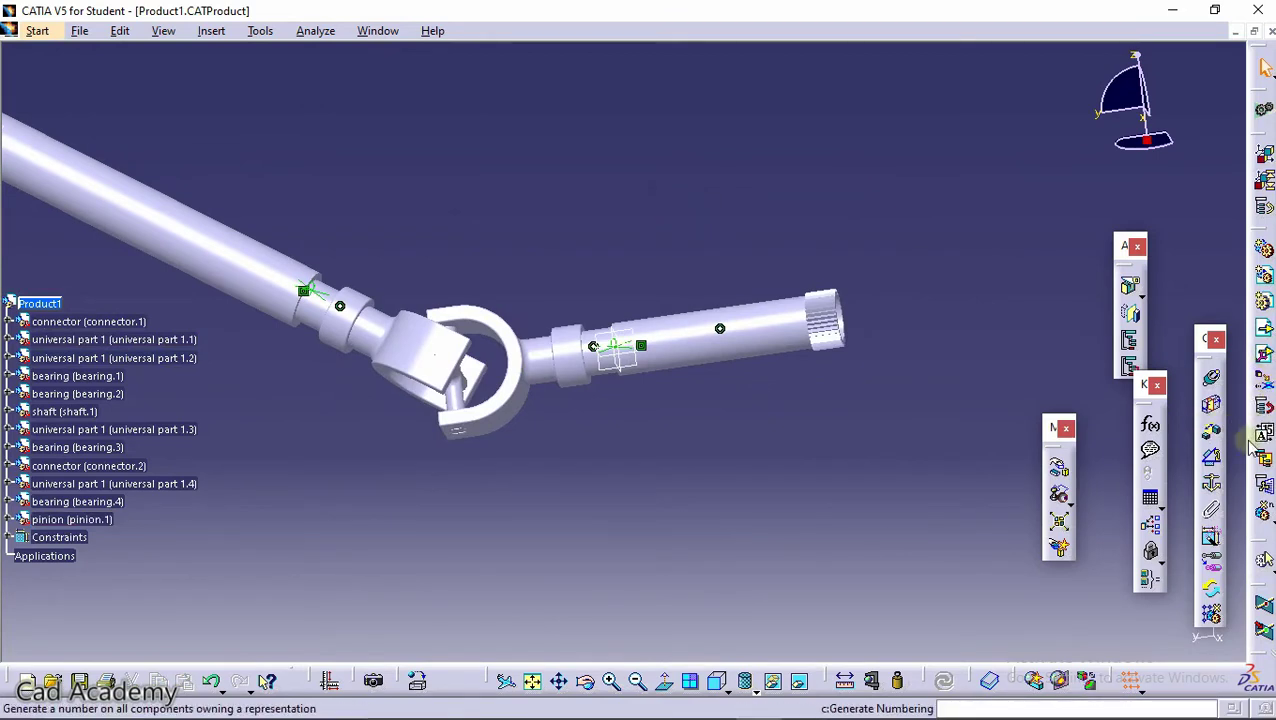
Create FixTogether.4 joining pinion.1 and universal part 1.1, then open the Manipulation tool.
left_click(1215, 511)
left_click(638, 344)
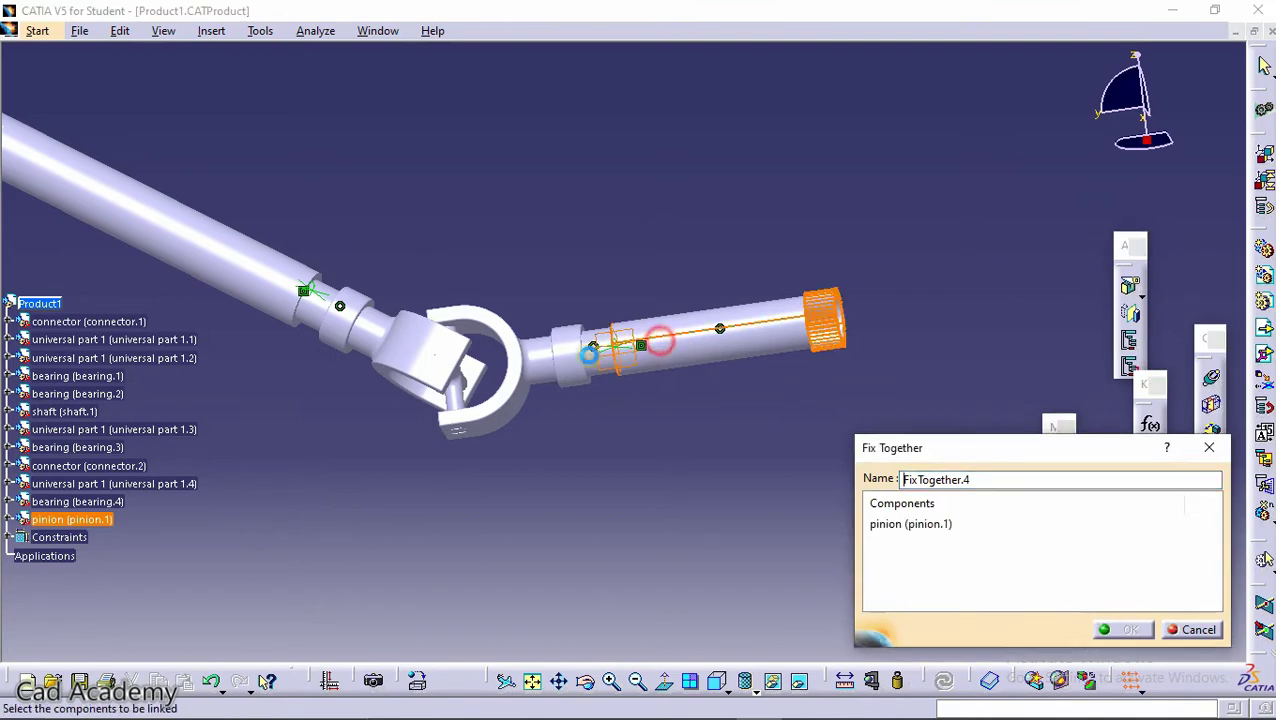
left_click(607, 358)
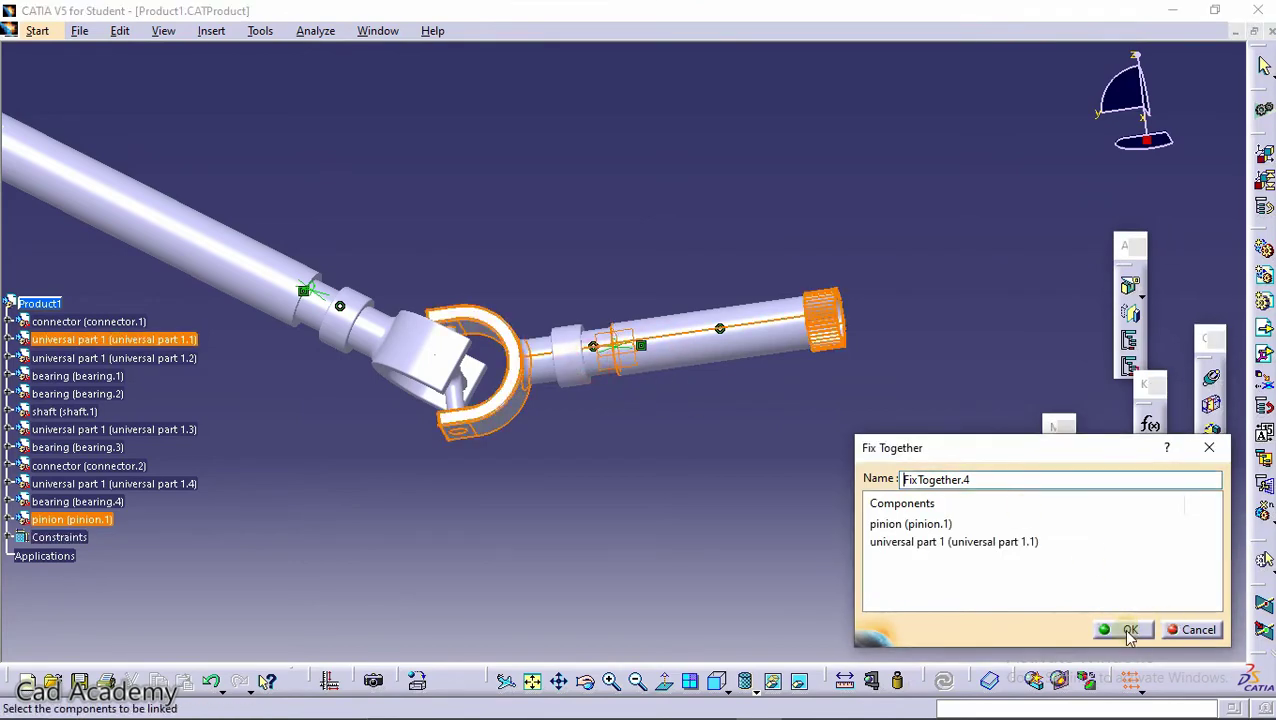
left_click(1130, 630)
mouse_move(805, 448)
middle_mouse_down()
mouse_move(797, 479)
mouse_move(1098, 487)
middle_mouse_up()
left_click(1060, 472)
mouse_move(507, 393)
middle_mouse_down()
mouse_move(806, 424)
mouse_move(916, 418)
middle_mouse_up()
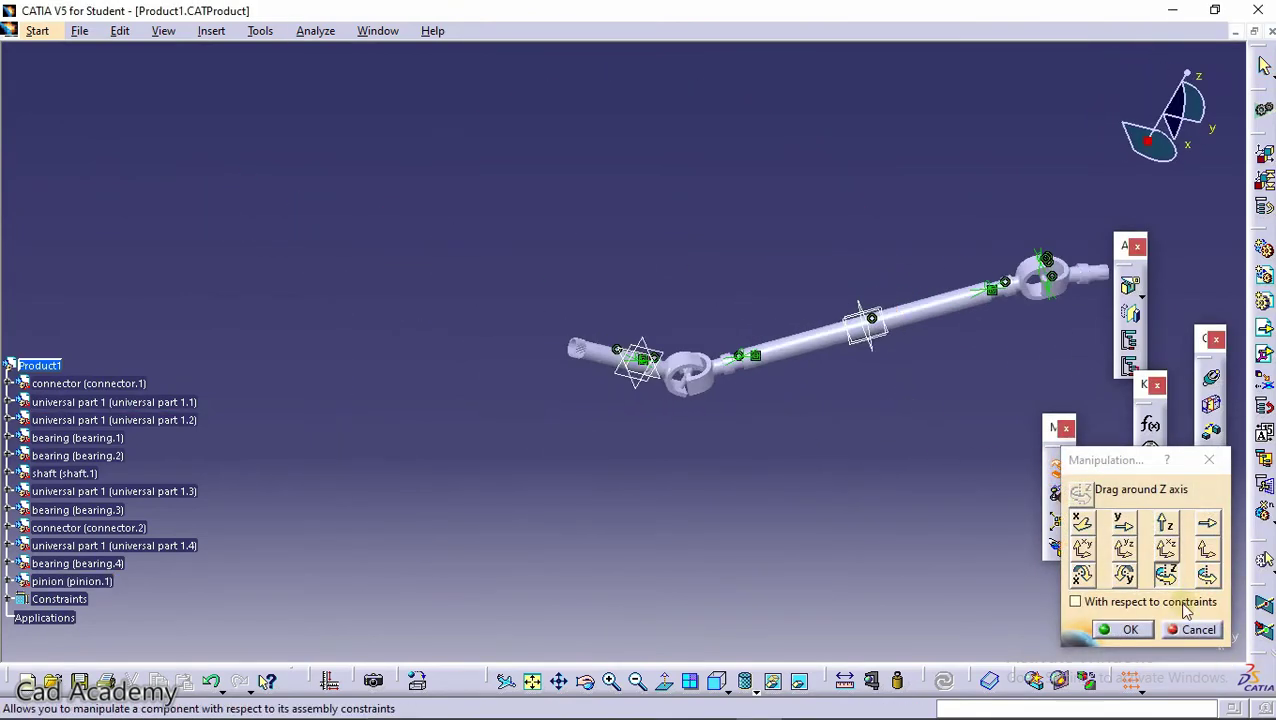
With 'With respect to constraints' on, turn the upper joint about an axis to test the linkage.
left_click(1110, 601)
mouse_move(817, 398)
middle_mouse_down()
mouse_move(803, 355)
mouse_move(866, 288)
middle_mouse_up()
middle_click_drag(1100, 230, 1118, 190)
left_click_drag(1118, 190, 995, 250)
left_click(1207, 573)
left_click(1040, 240)
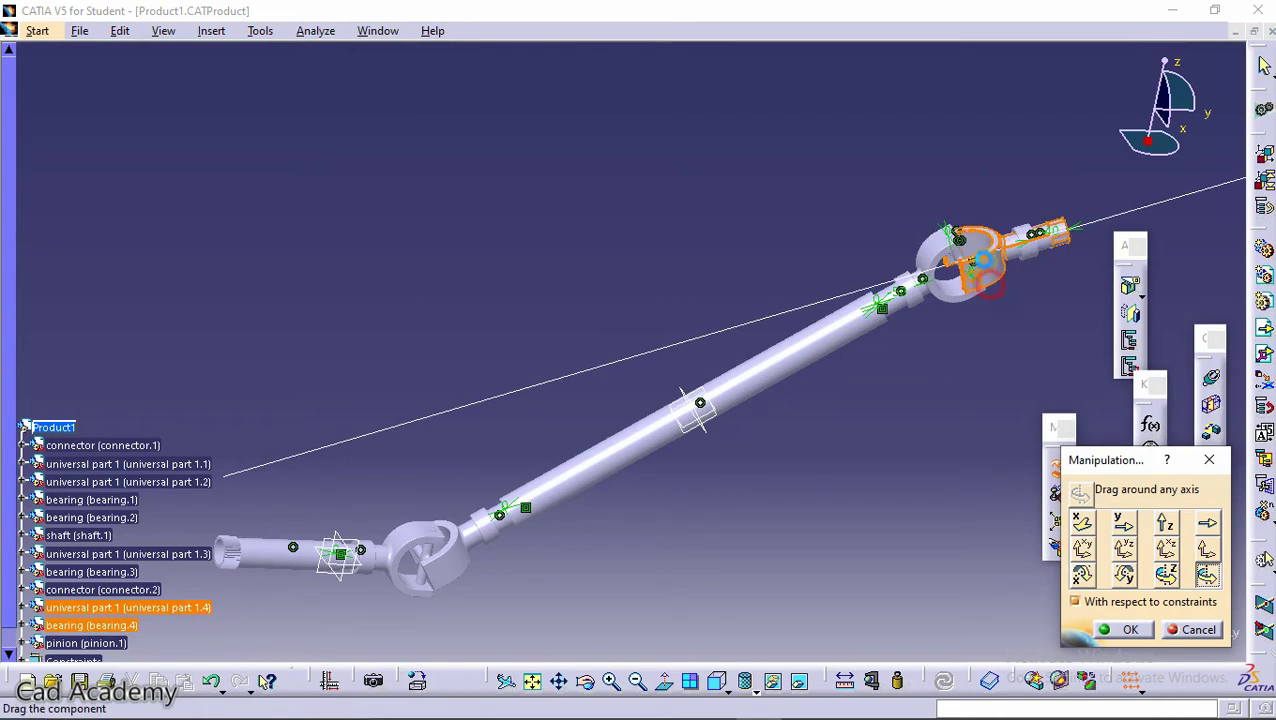
left_click_drag(970, 266, 975, 267)
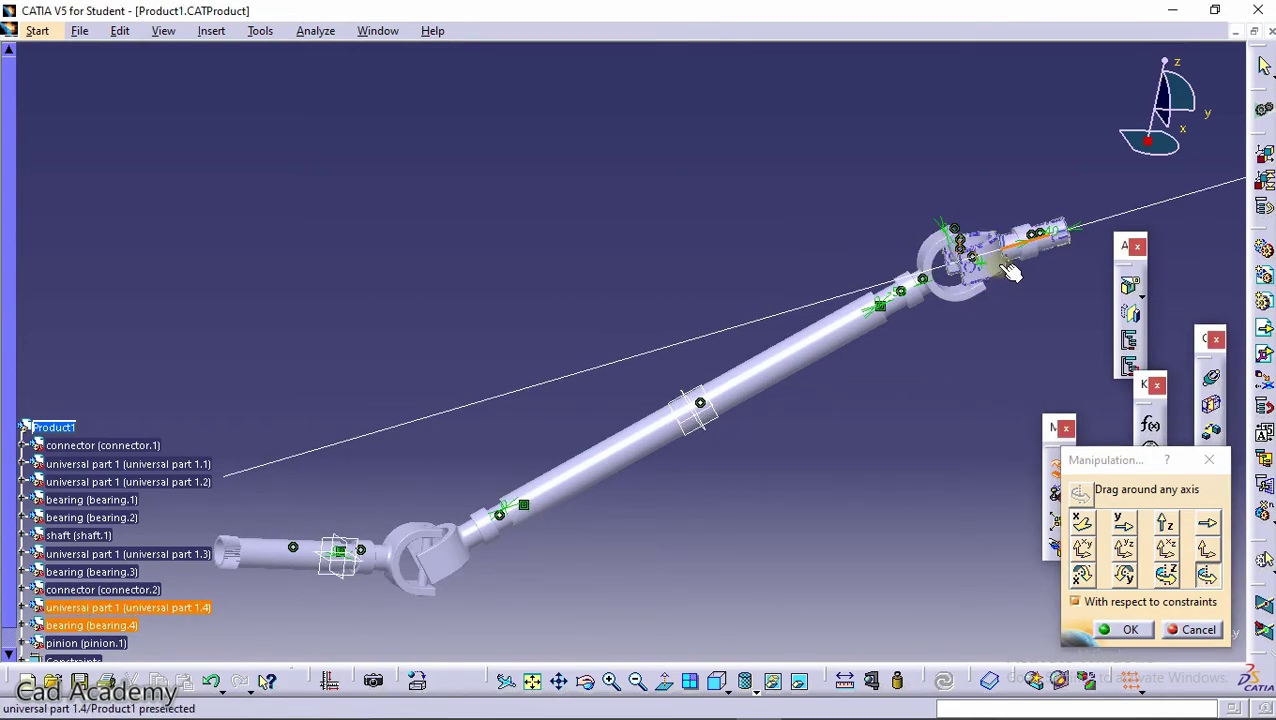
left_click(972, 257)
left_click_drag(979, 212, 979, 205)
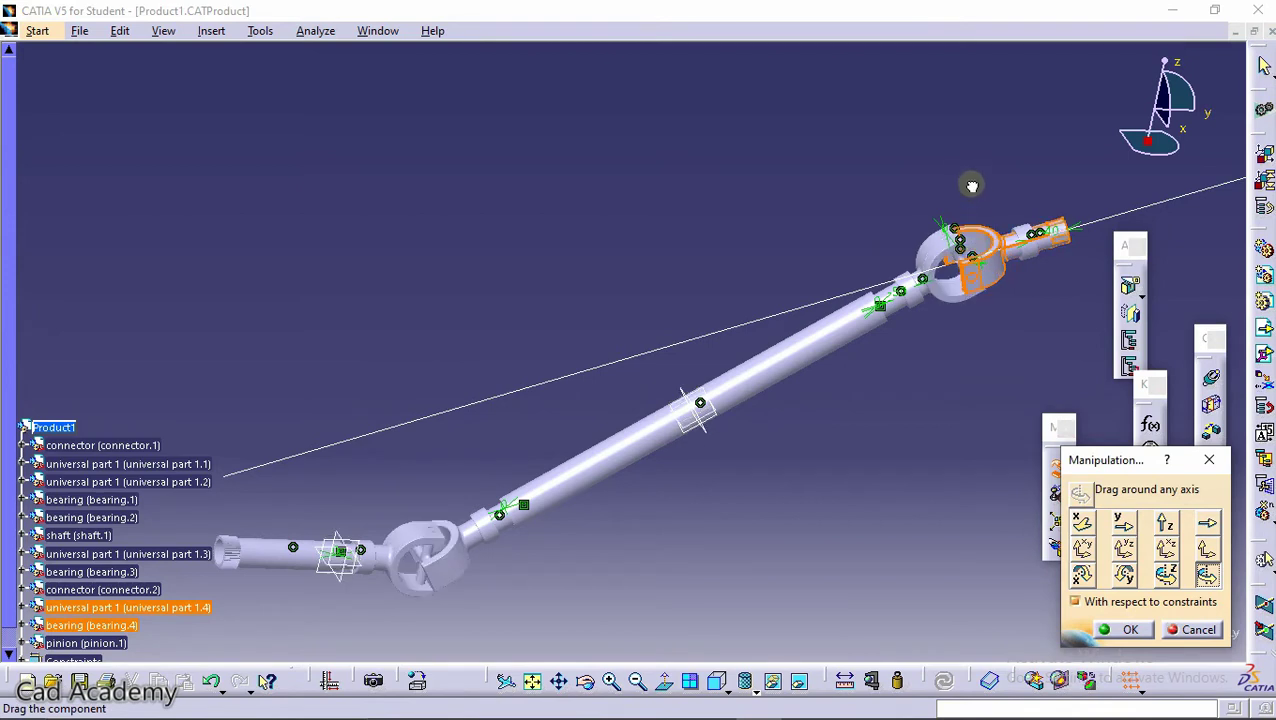
left_click_drag(985, 285, 975, 275)
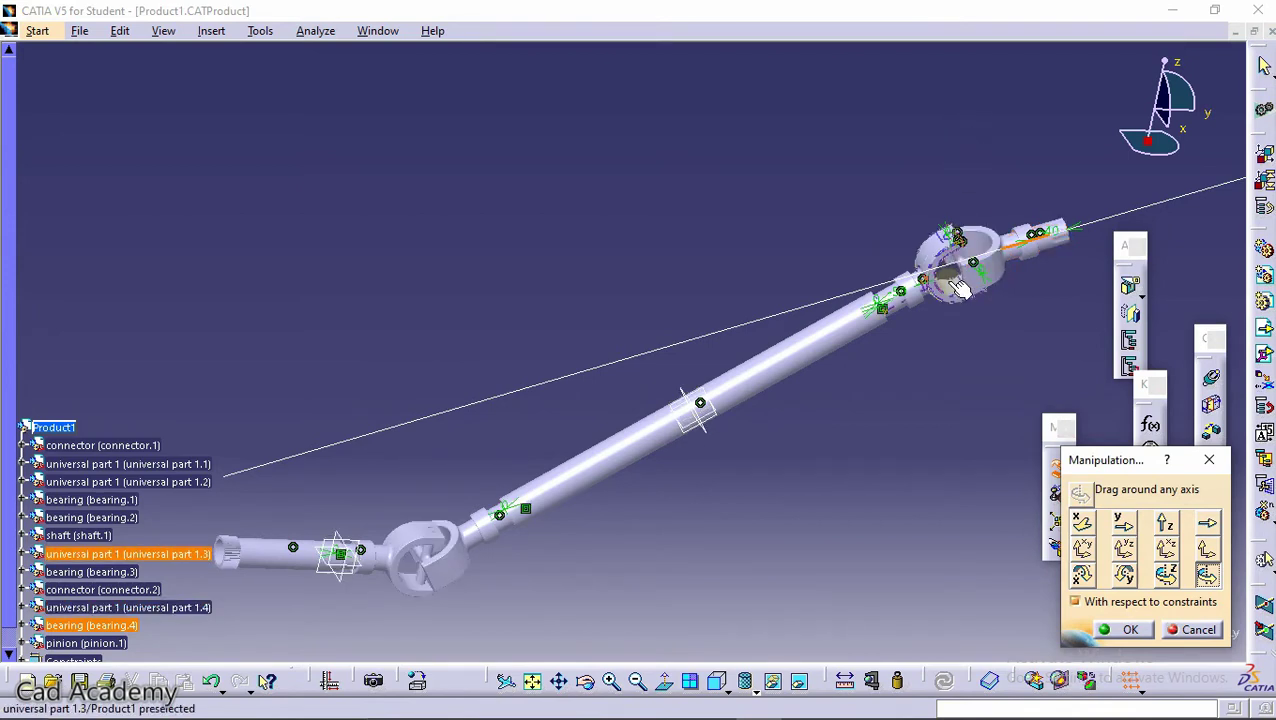
mouse_move(990, 230)
left_mouse_down()
mouse_move(989, 272)
mouse_move(1028, 316)
left_mouse_up()
left_click_drag(1065, 362, 1241, 627)
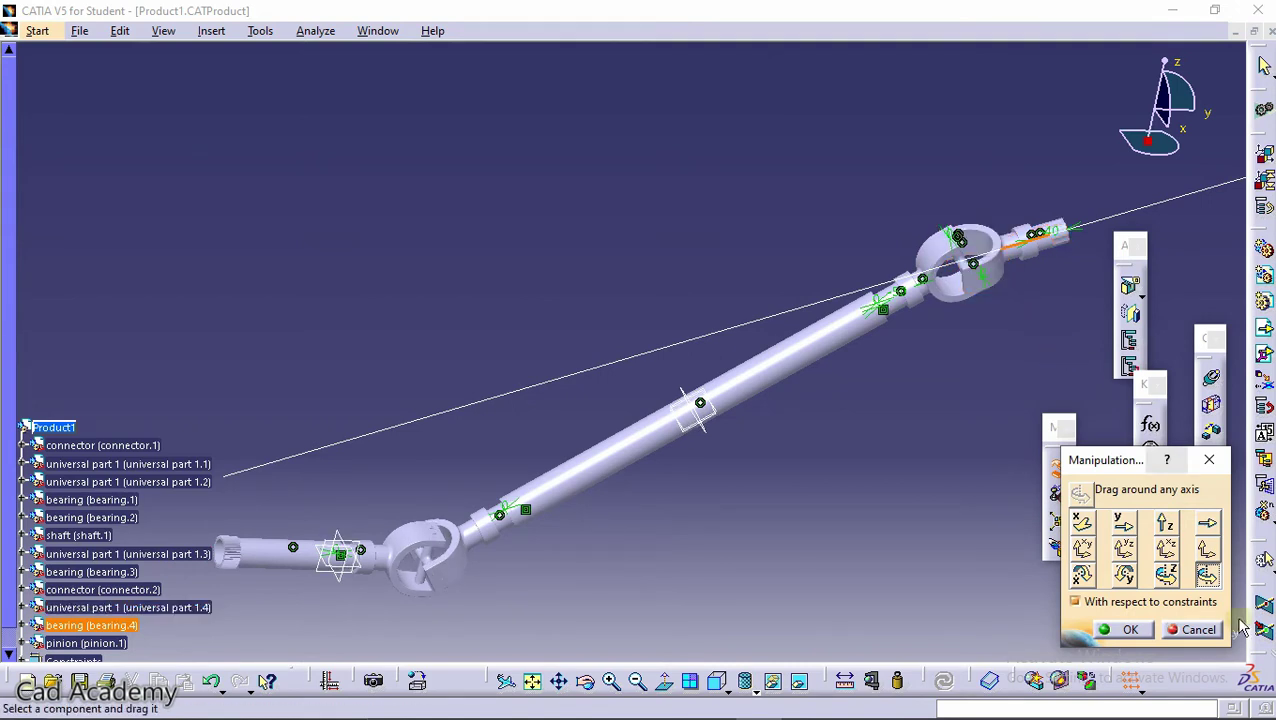
left_click(1190, 628)
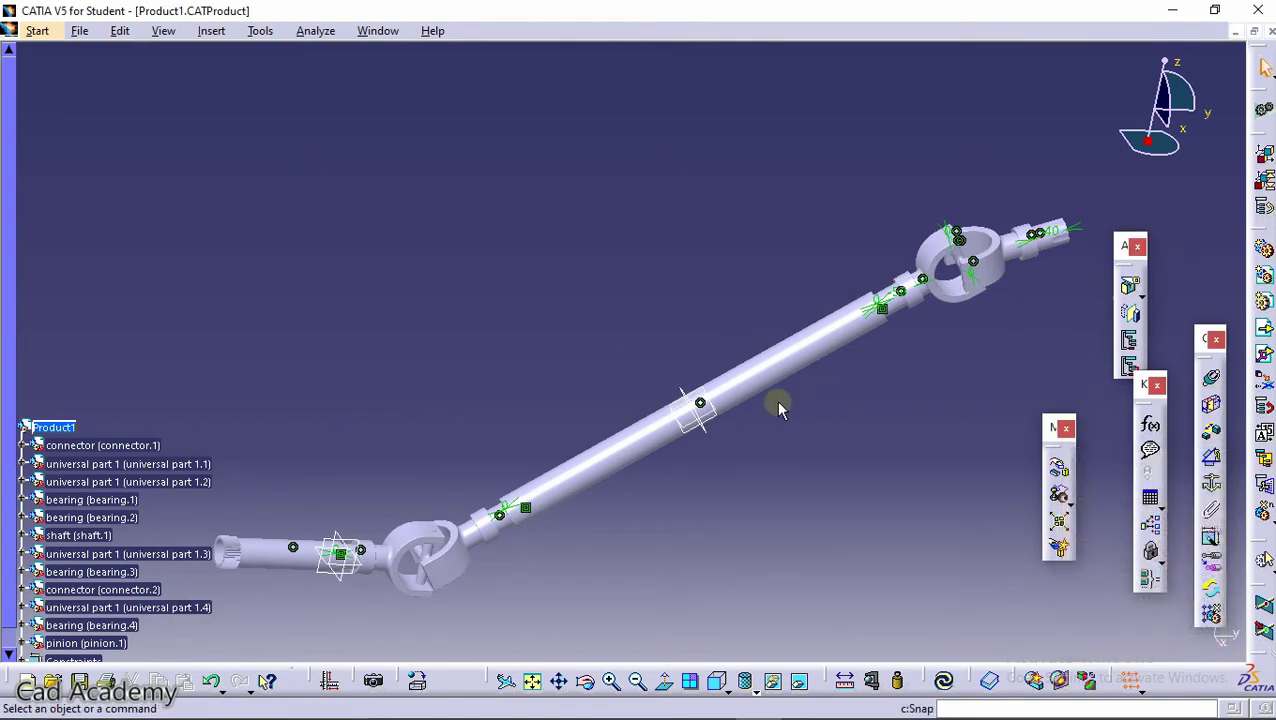
Inspect the pinion at the lower joint, then minimise the Product1 window.
middle_click_drag(778, 490, 1036, 322)
mouse_move(621, 413)
middle_mouse_down()
mouse_move(697, 341)
mouse_move(584, 490)
mouse_move(621, 390)
middle_mouse_up()
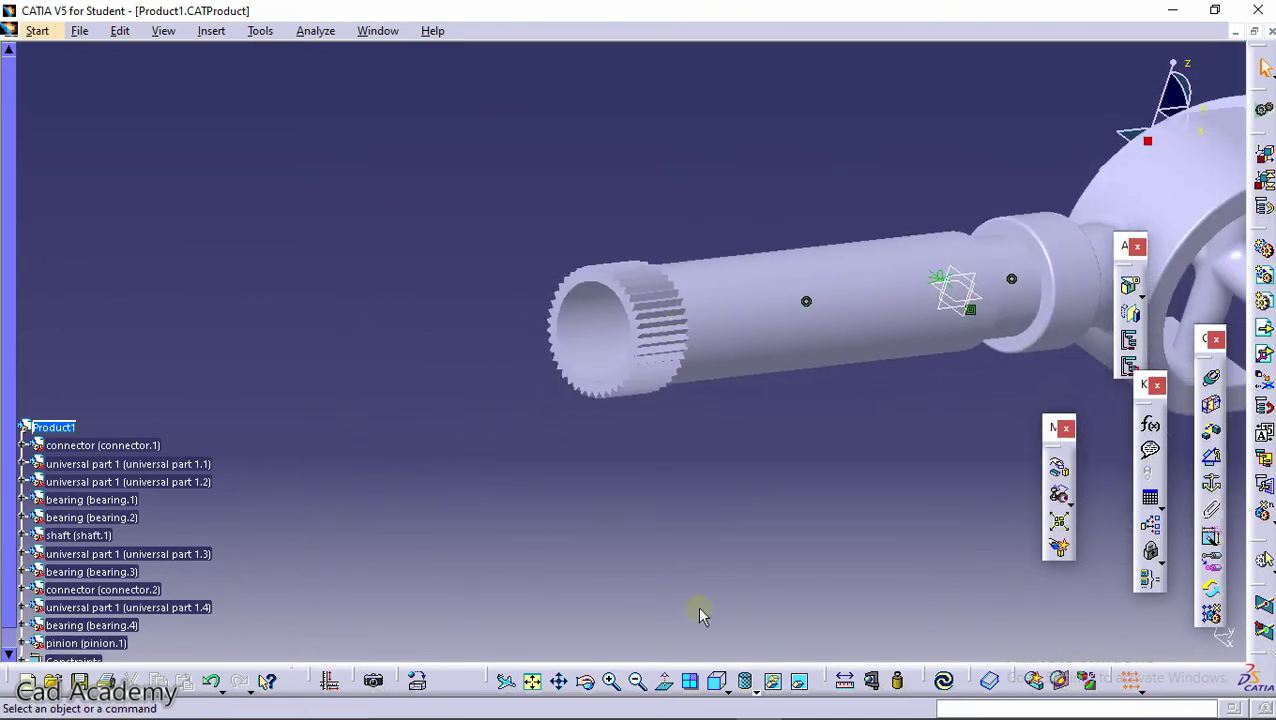
mouse_move(725, 537)
middle_mouse_down()
mouse_move(698, 356)
mouse_move(700, 423)
mouse_move(700, 400)
middle_mouse_up()
mouse_move(447, 364)
middle_mouse_down()
mouse_move(515, 401)
mouse_move(620, 321)
mouse_move(363, 180)
middle_mouse_up()
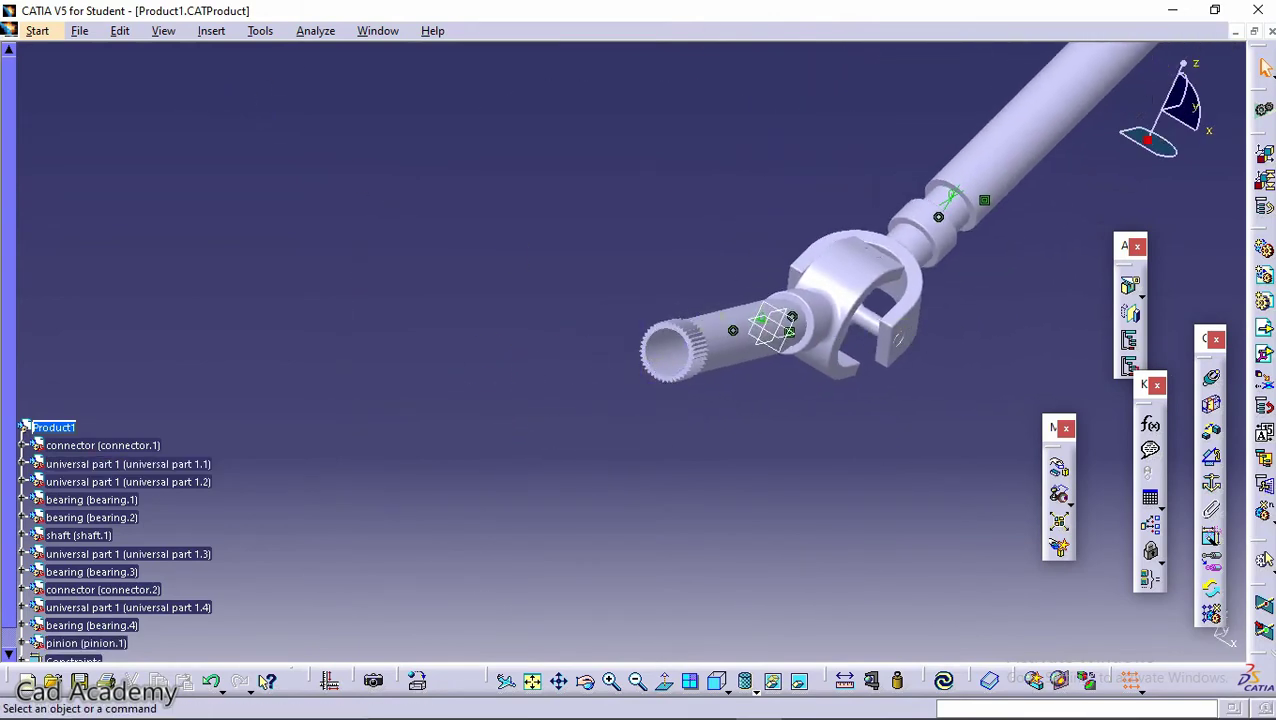
left_click(1238, 32)
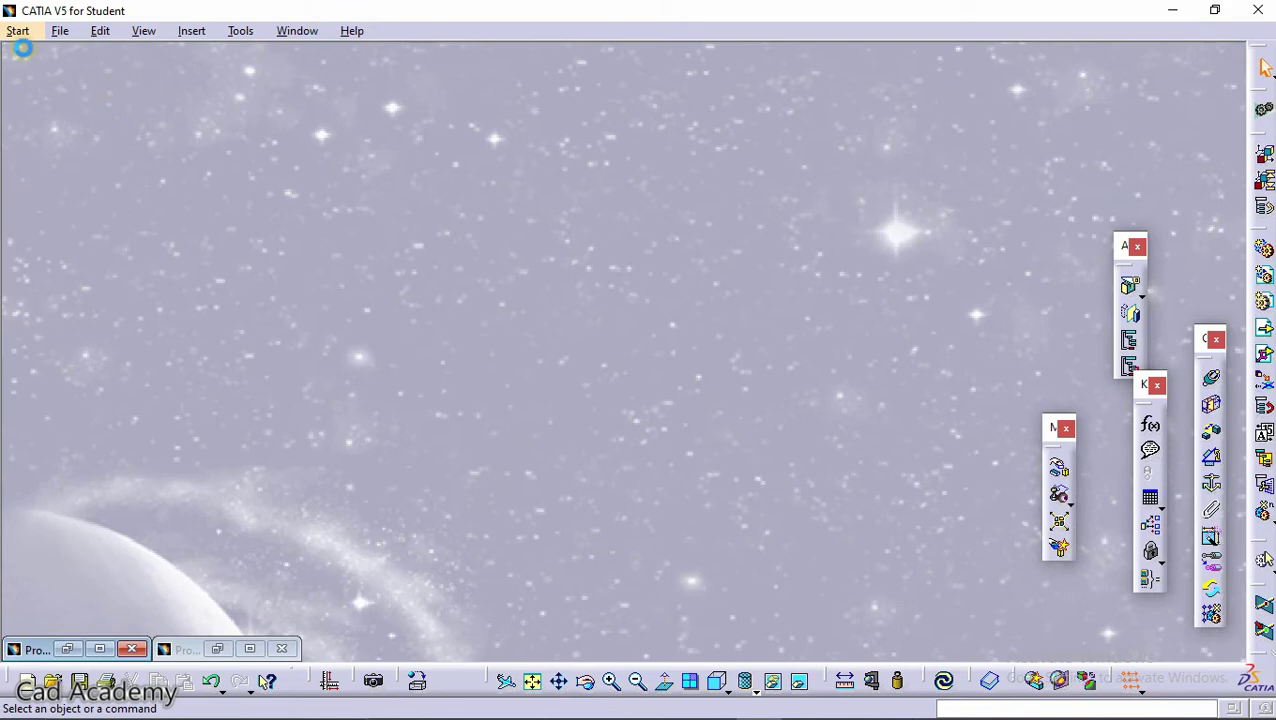
Create a new Part Design part named 'rack', maximise its window, and start a sketch on the yz plane.
left_click(18, 30)
mouse_move(72, 76)
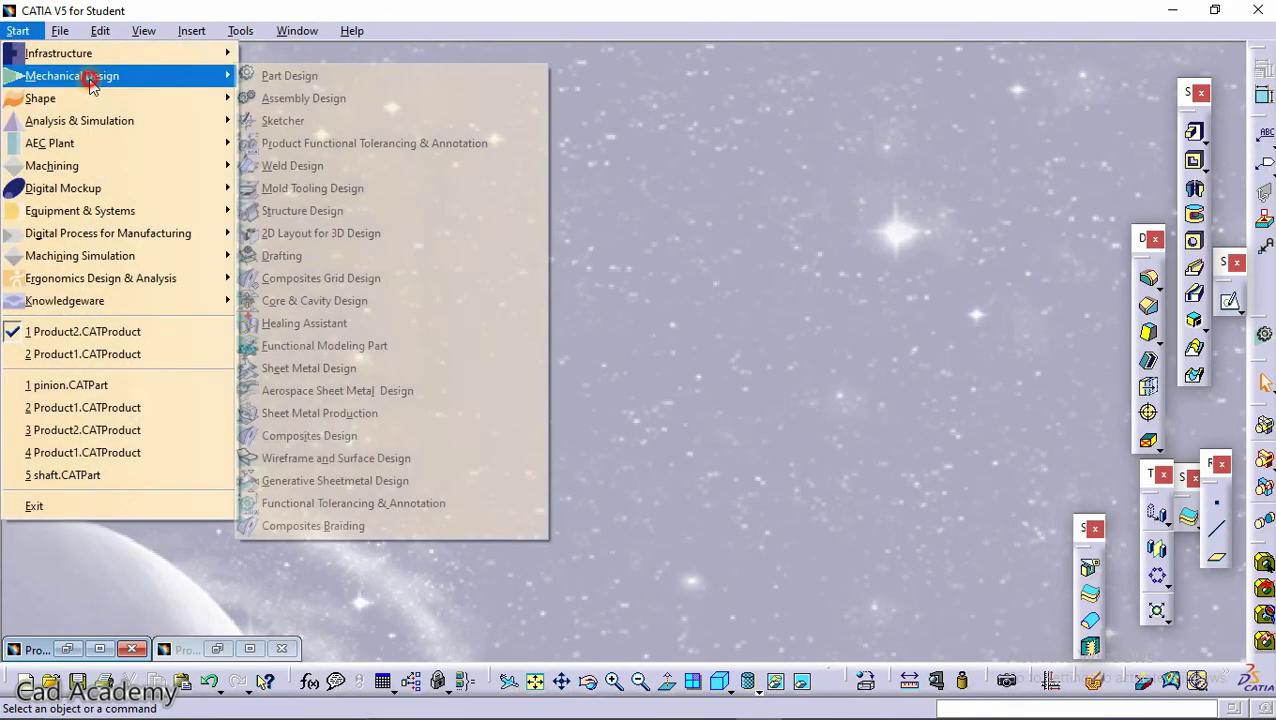
left_click(378, 77)
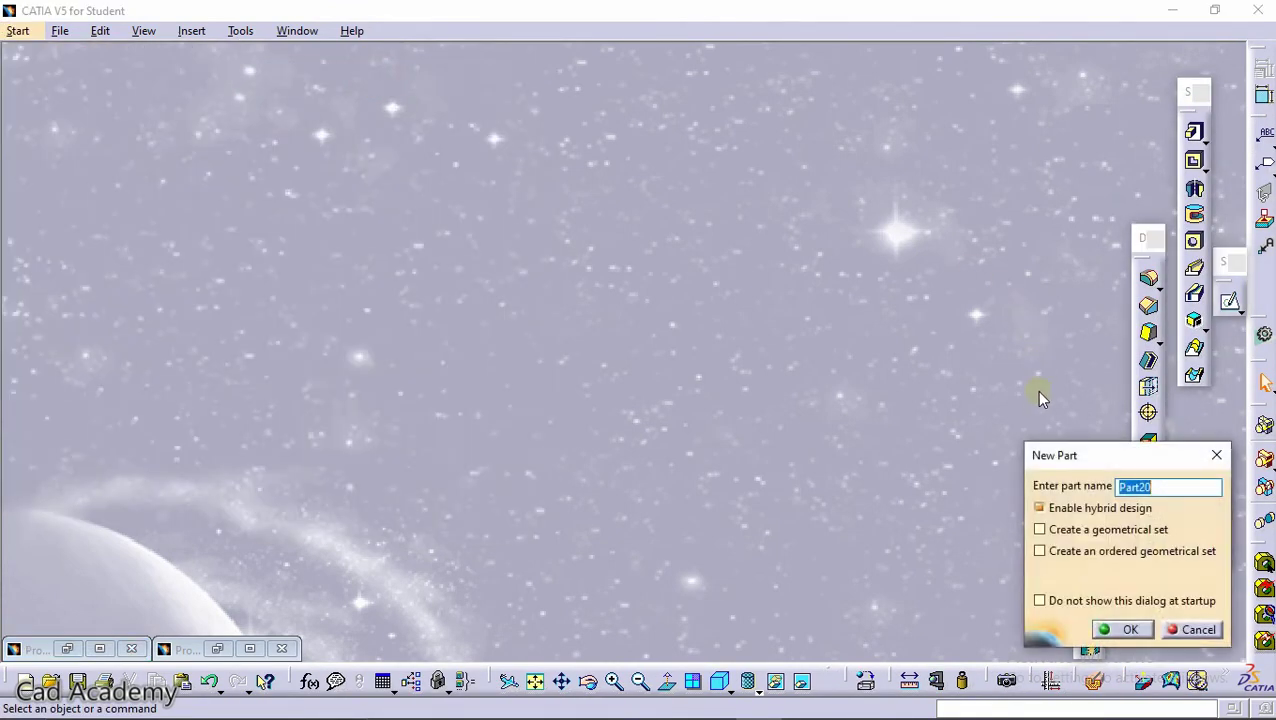
type("rack")
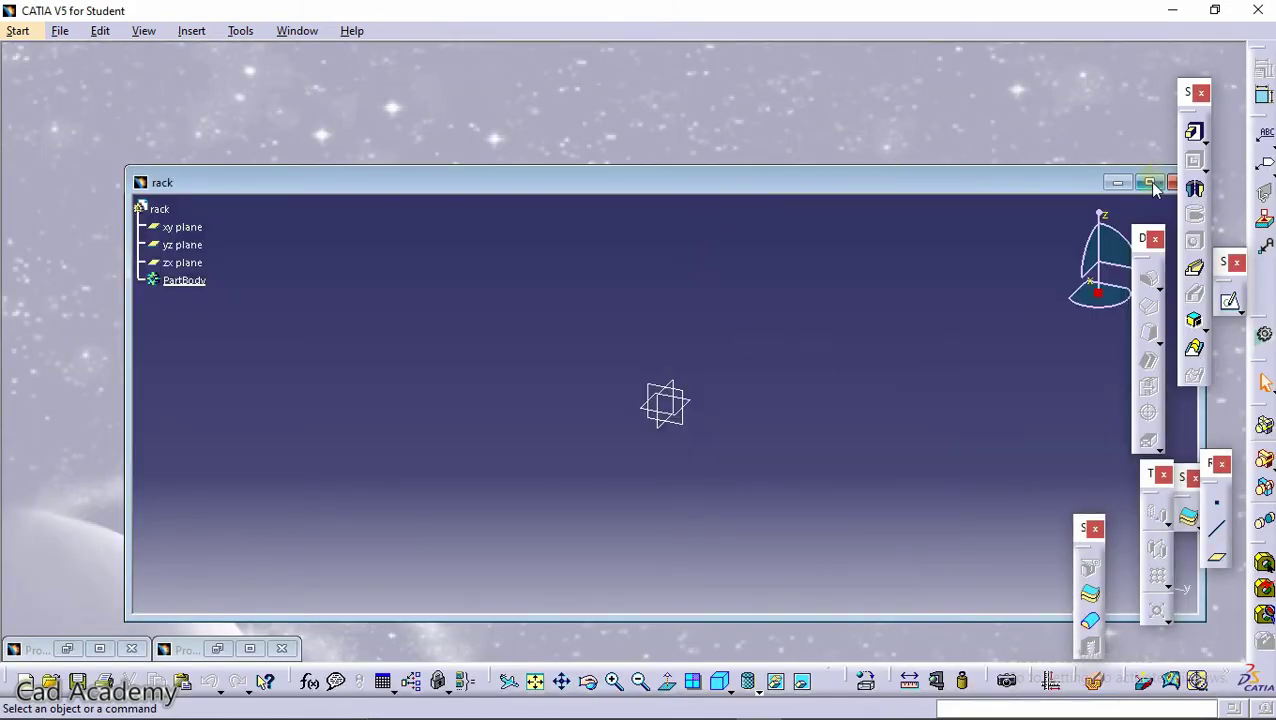
left_click(1150, 184)
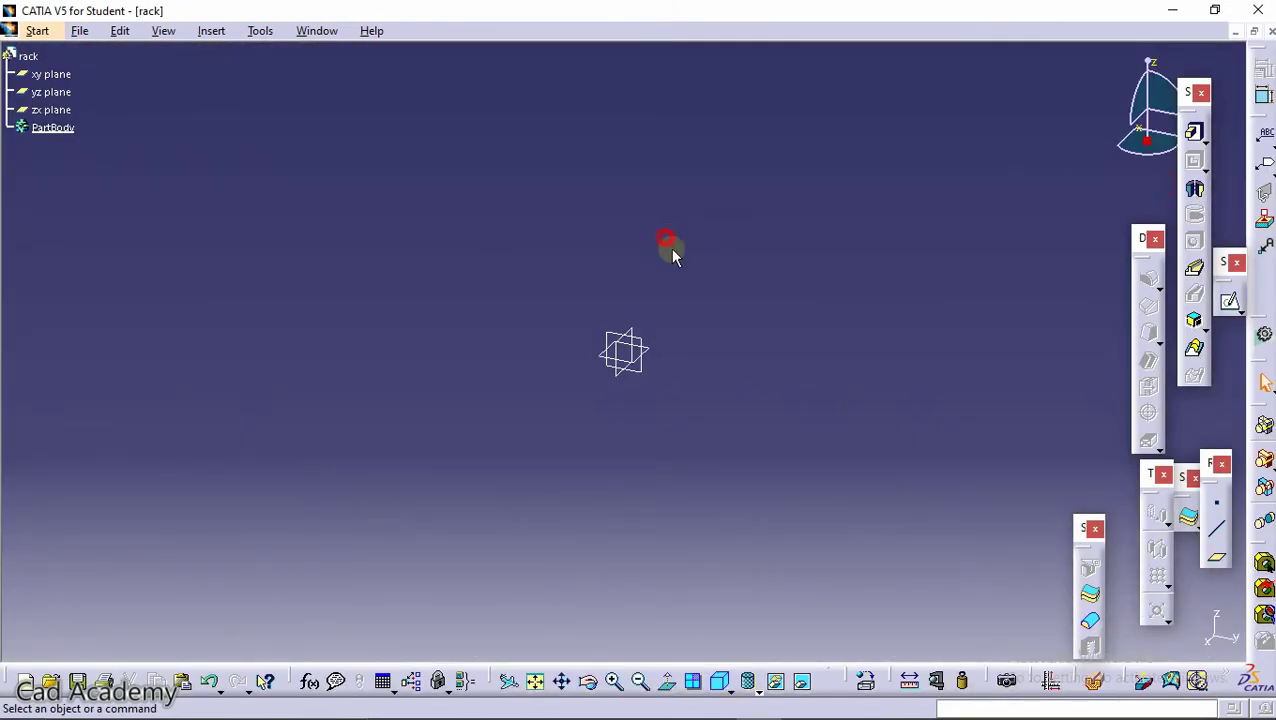
left_click(1230, 301)
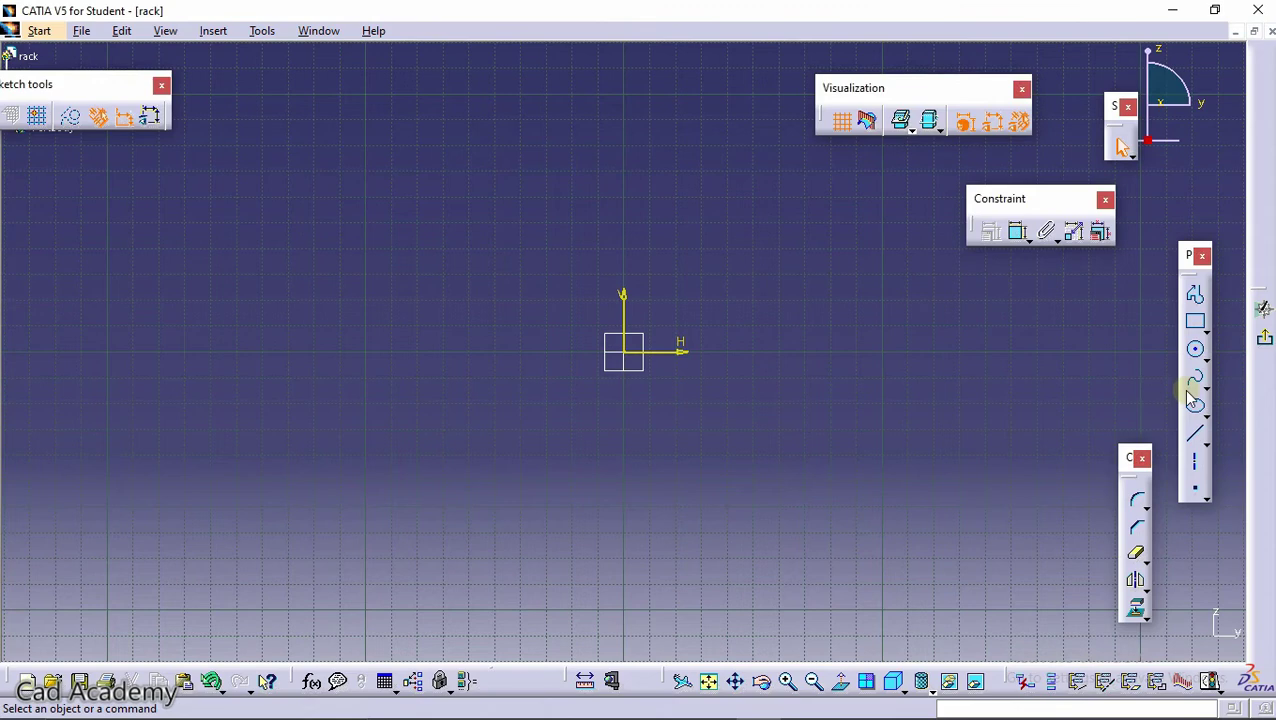
Draw a long rectangle left of the origin and constrain its height to 10.
left_click(1197, 324)
left_click(167, 348)
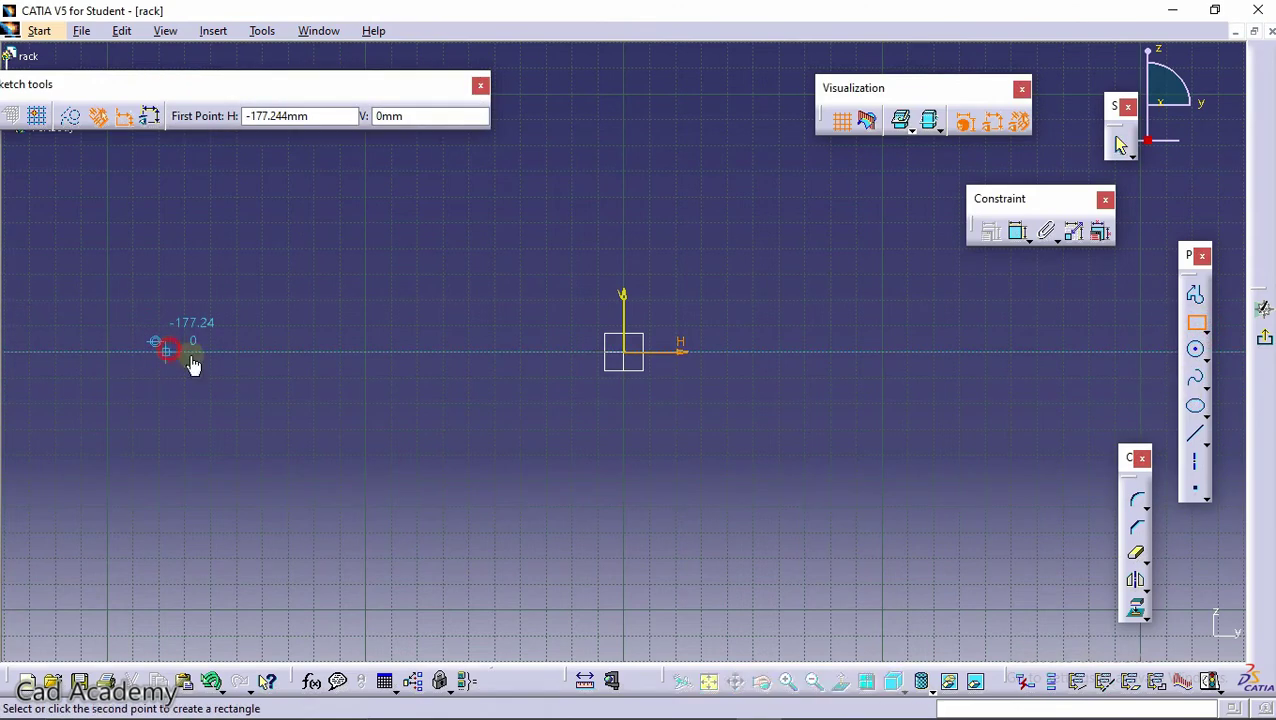
left_click(1143, 417)
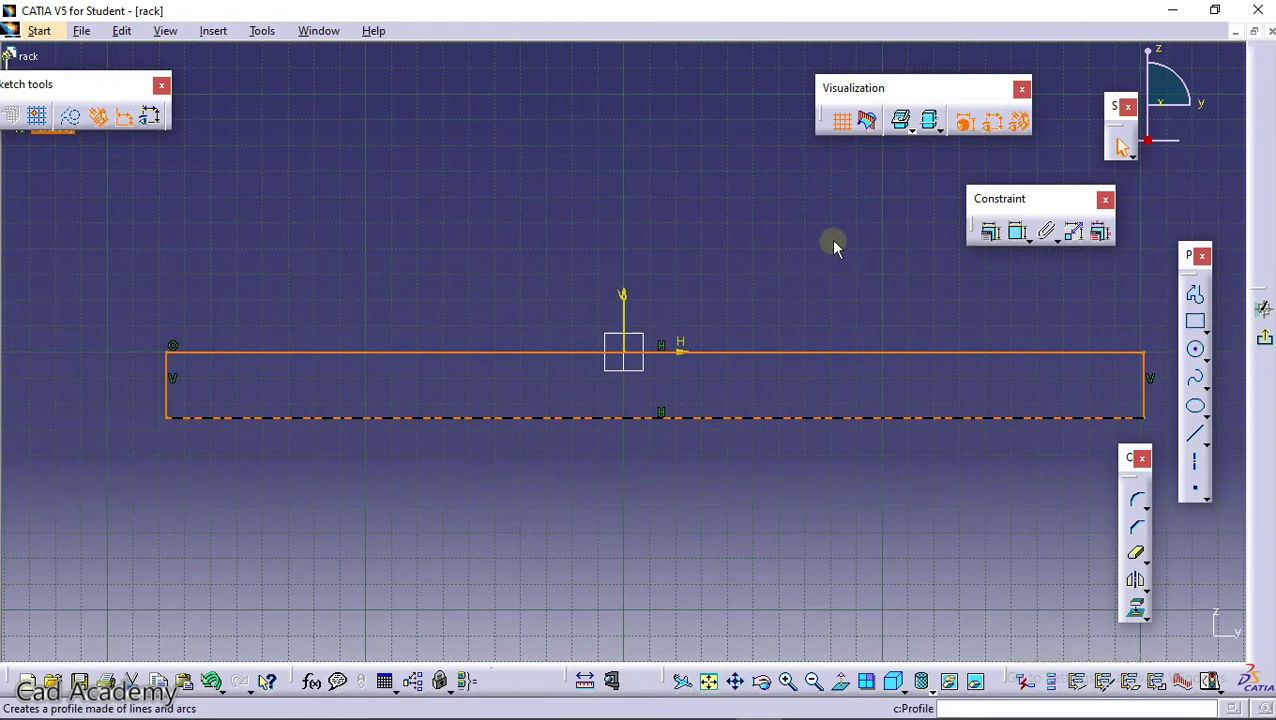
left_click(1017, 231)
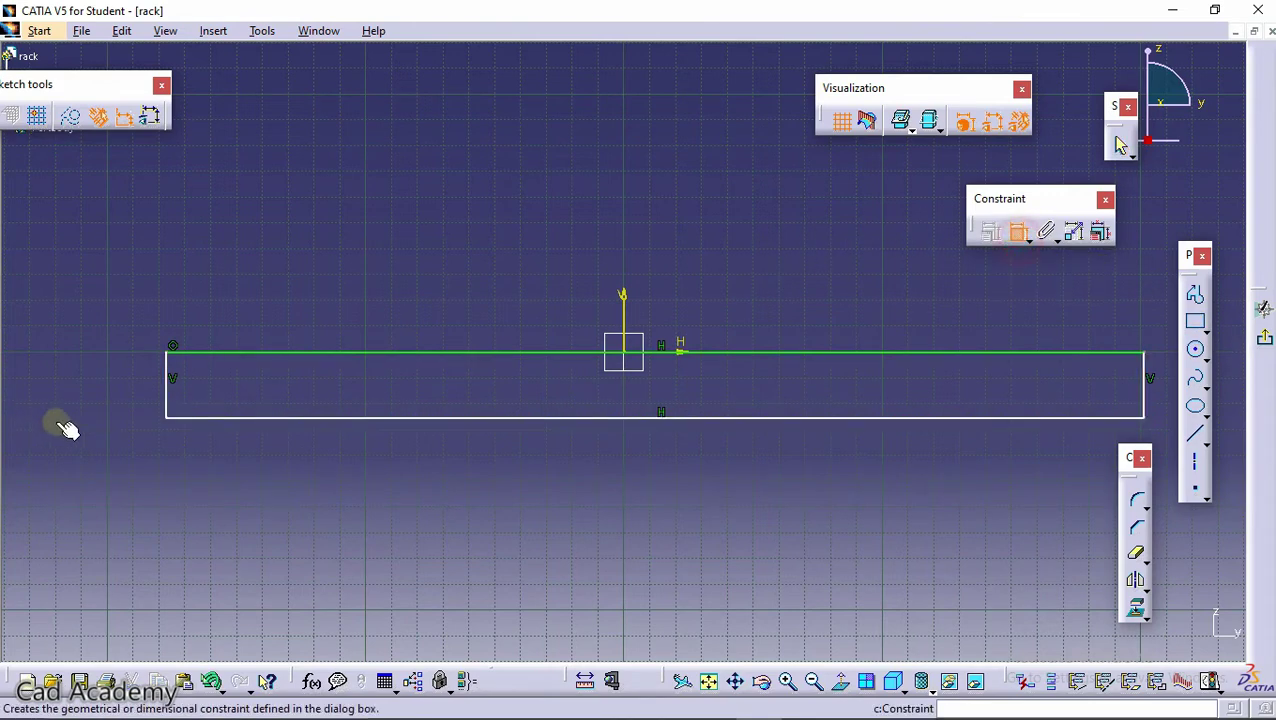
left_click(171, 404)
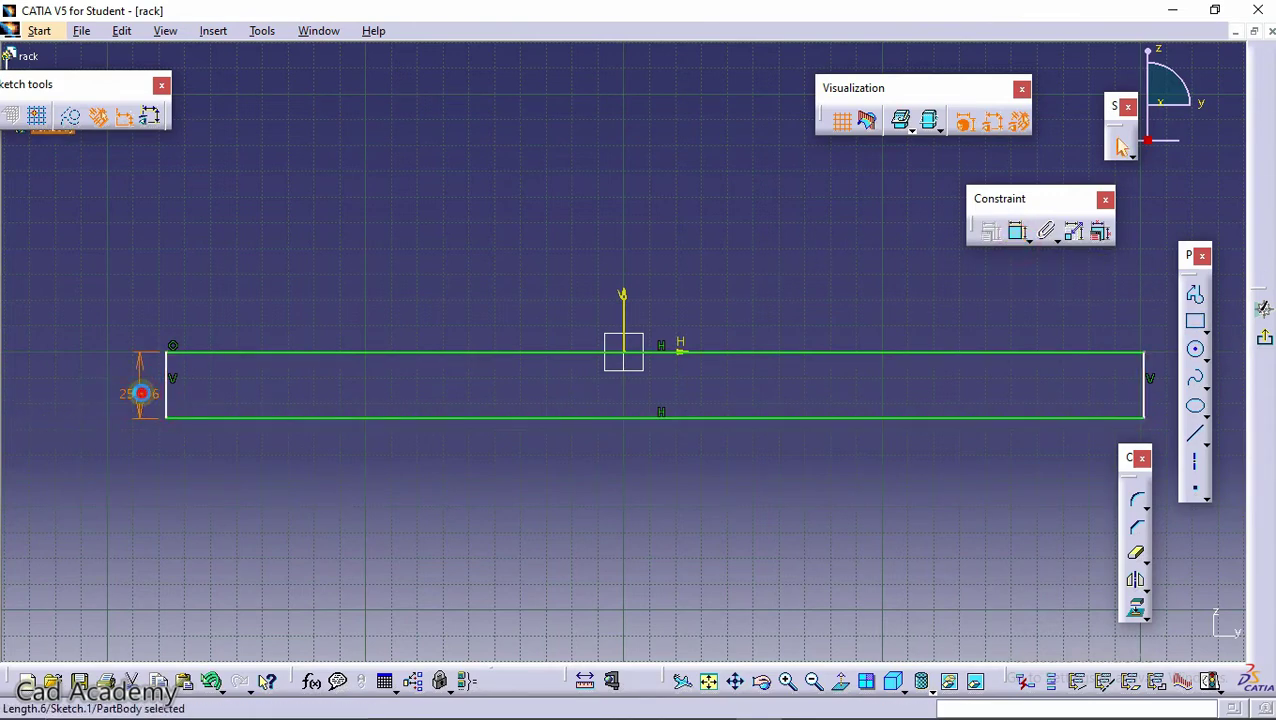
double_click(141, 393)
type("10")
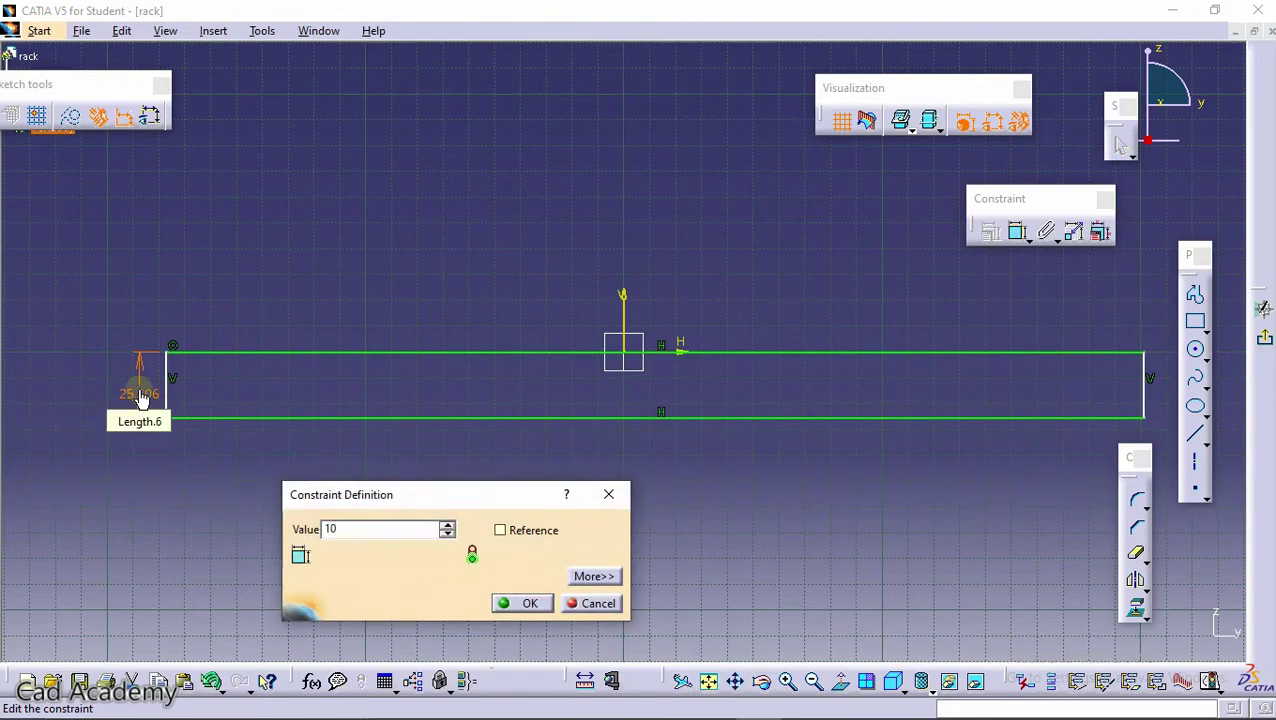
key("Return")
Constrain the rectangle length to 400 and its offset from the vertical axis to 200, then exit the sketch.
left_click(1020, 233)
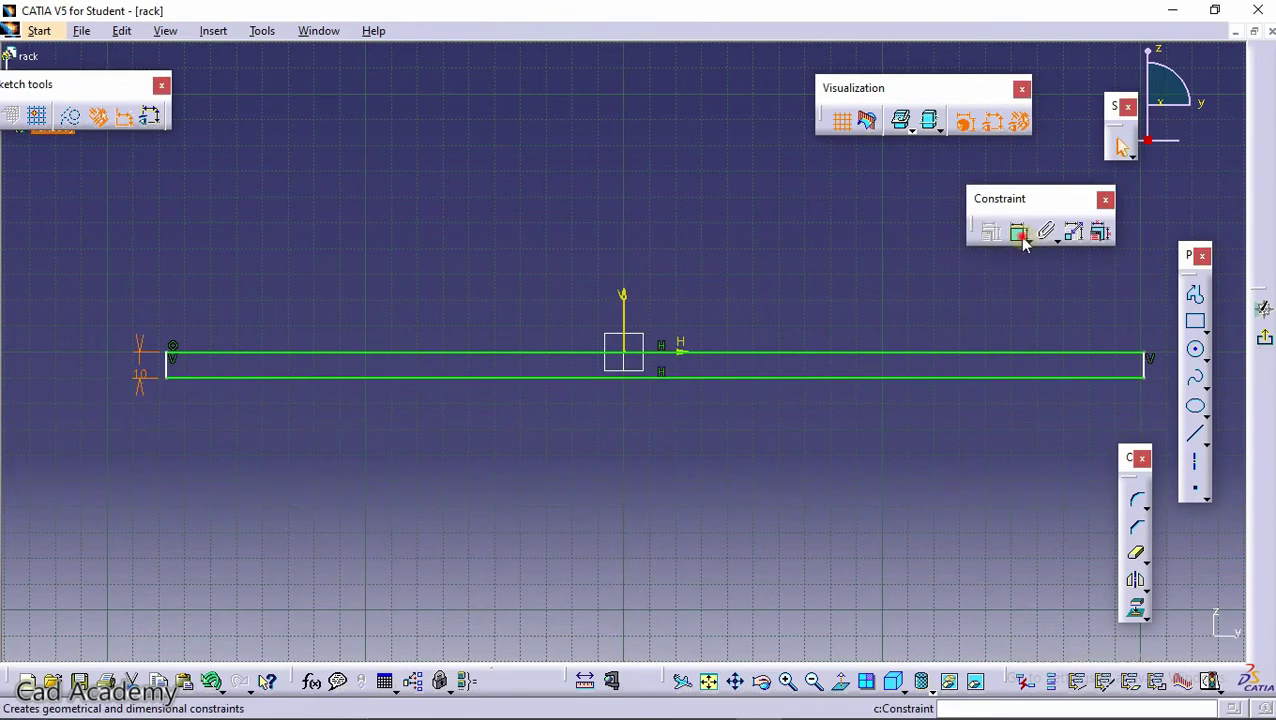
left_click(810, 351)
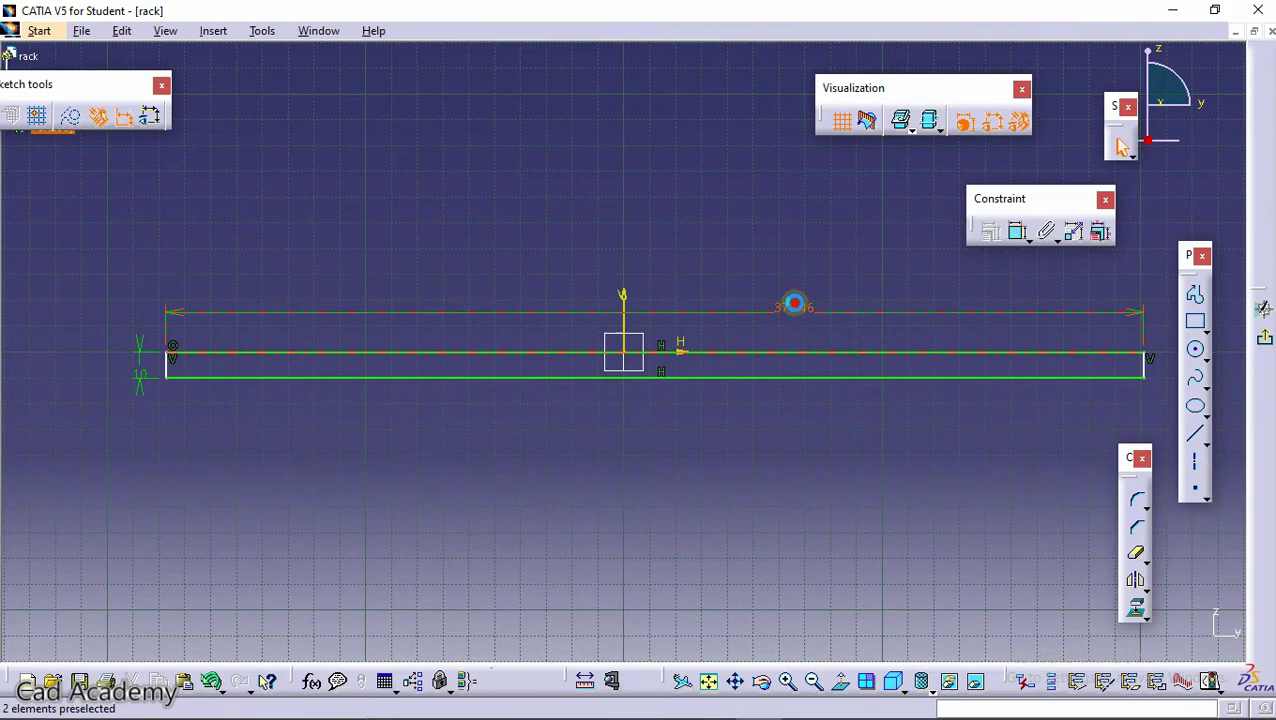
double_click(800, 310)
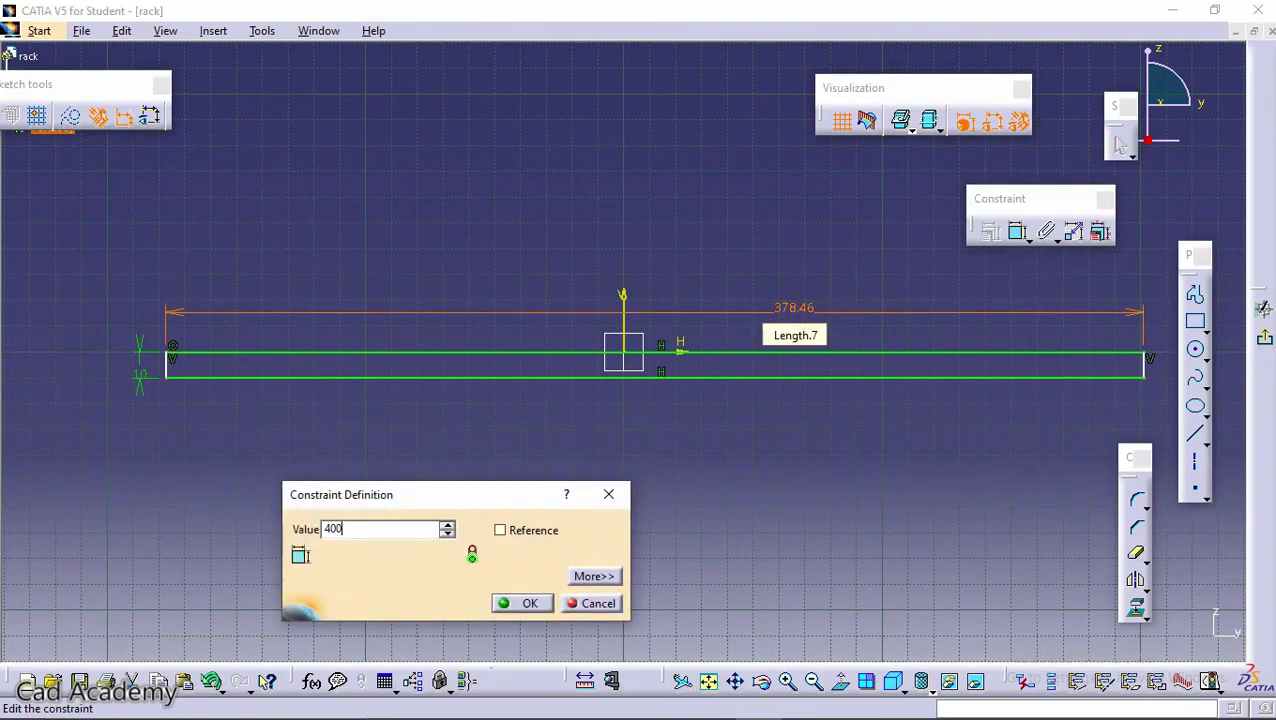
key("Return")
left_click(1018, 234)
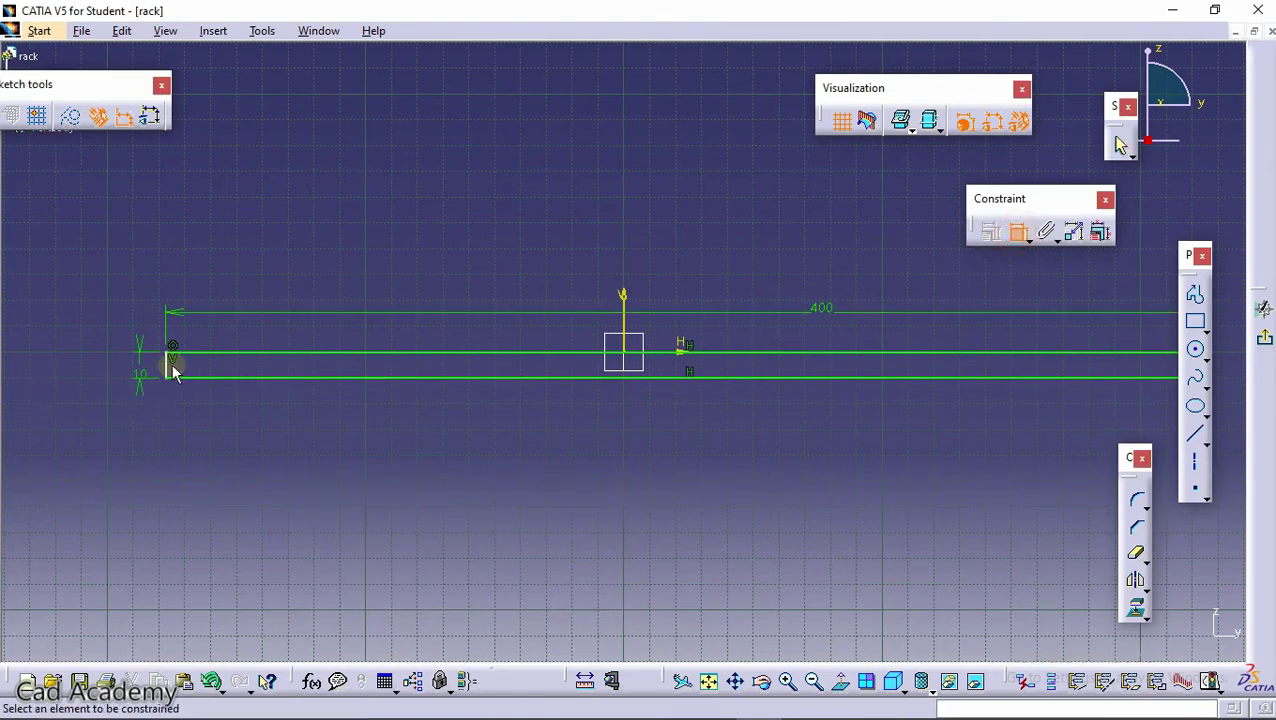
left_click(626, 308)
double_click(445, 270)
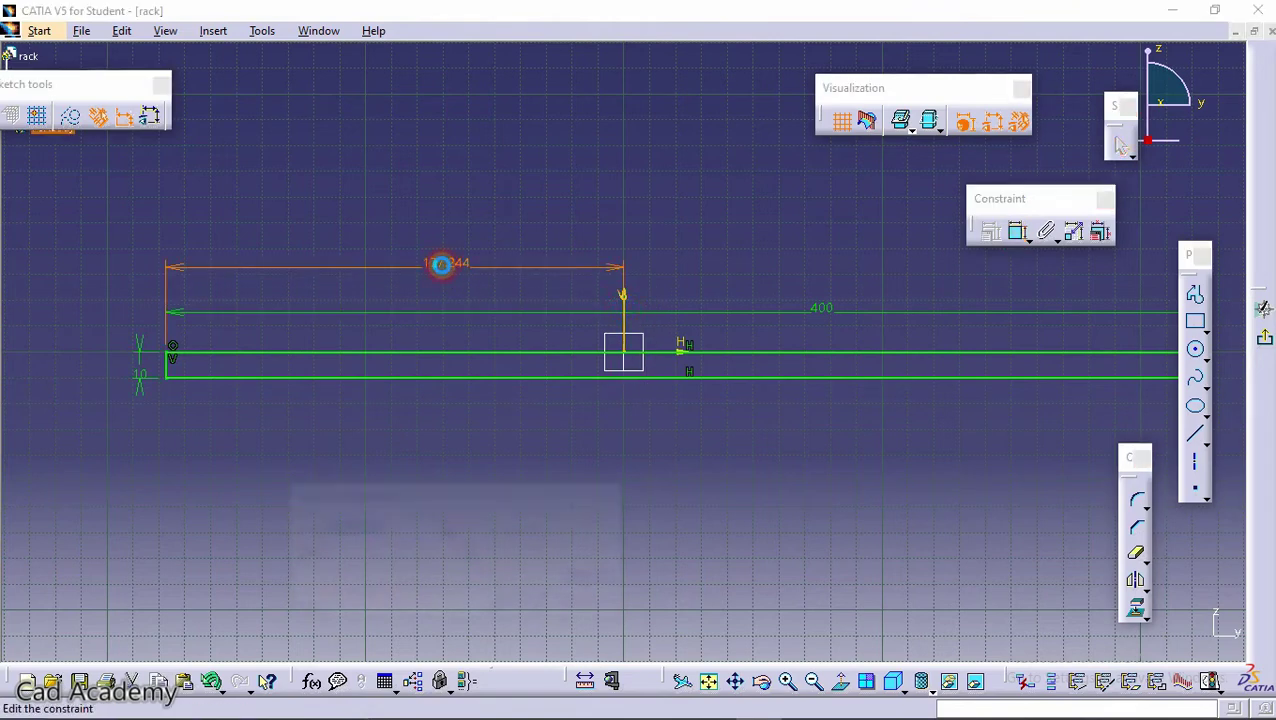
type("200mm")
key("Return")
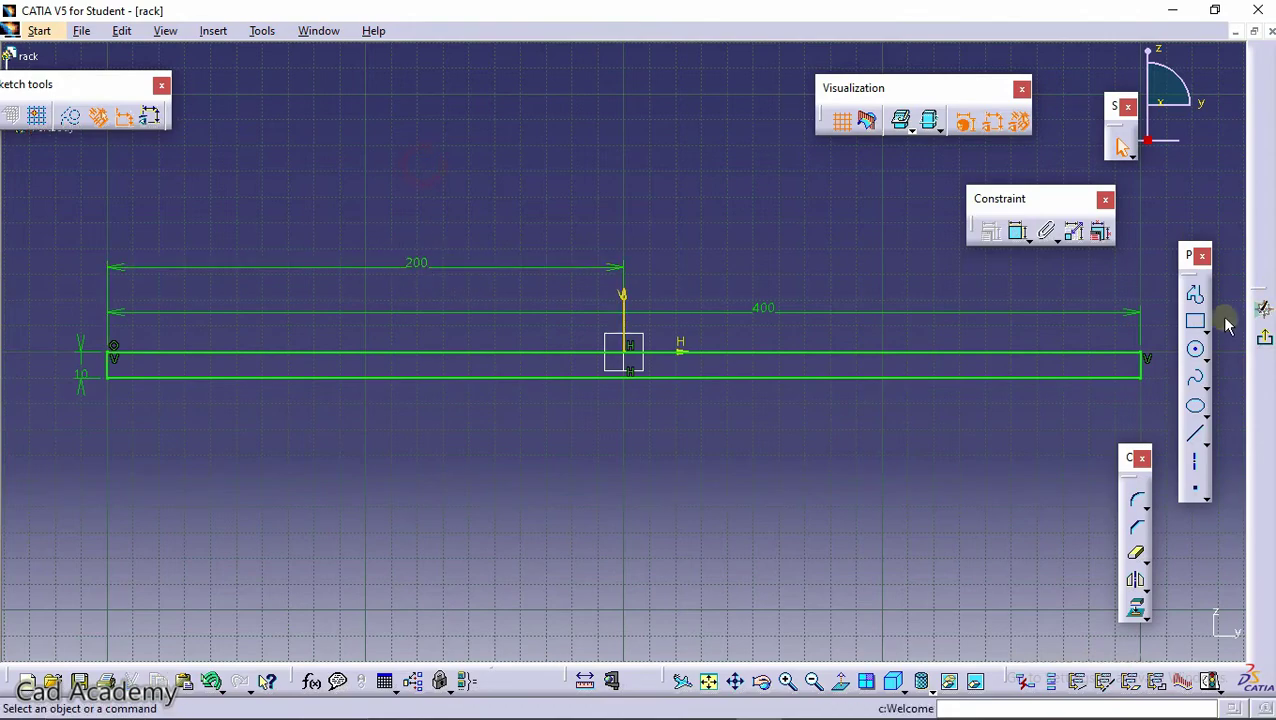
left_click(1120, 147)
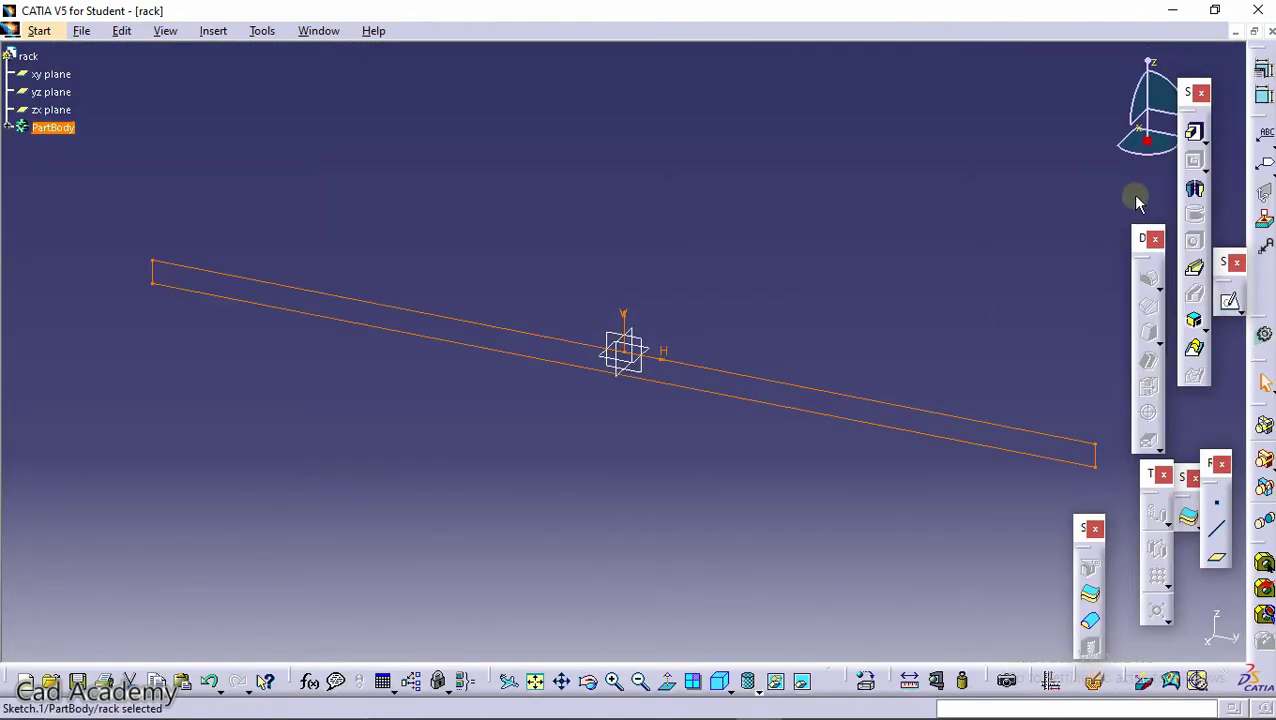
Pad Sketch.1 by 20 mm to form the solid 400 mm rack bar.
left_click(1196, 136)
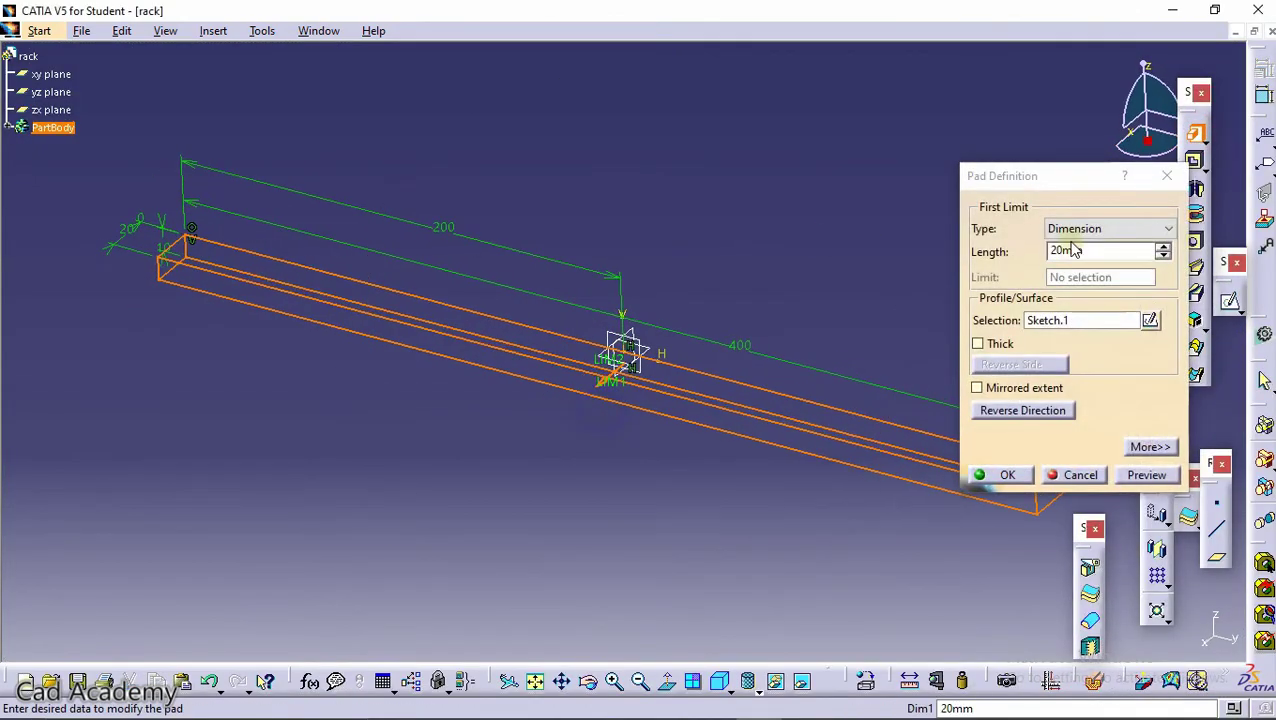
left_click(1146, 474)
mouse_move(584, 370)
middle_mouse_down()
mouse_move(427, 372)
mouse_move(472, 368)
middle_mouse_up()
left_click(1001, 476)
mouse_move(838, 327)
middle_mouse_down()
mouse_move(675, 413)
mouse_move(772, 285)
mouse_move(561, 404)
mouse_move(668, 377)
mouse_move(647, 373)
middle_mouse_up()
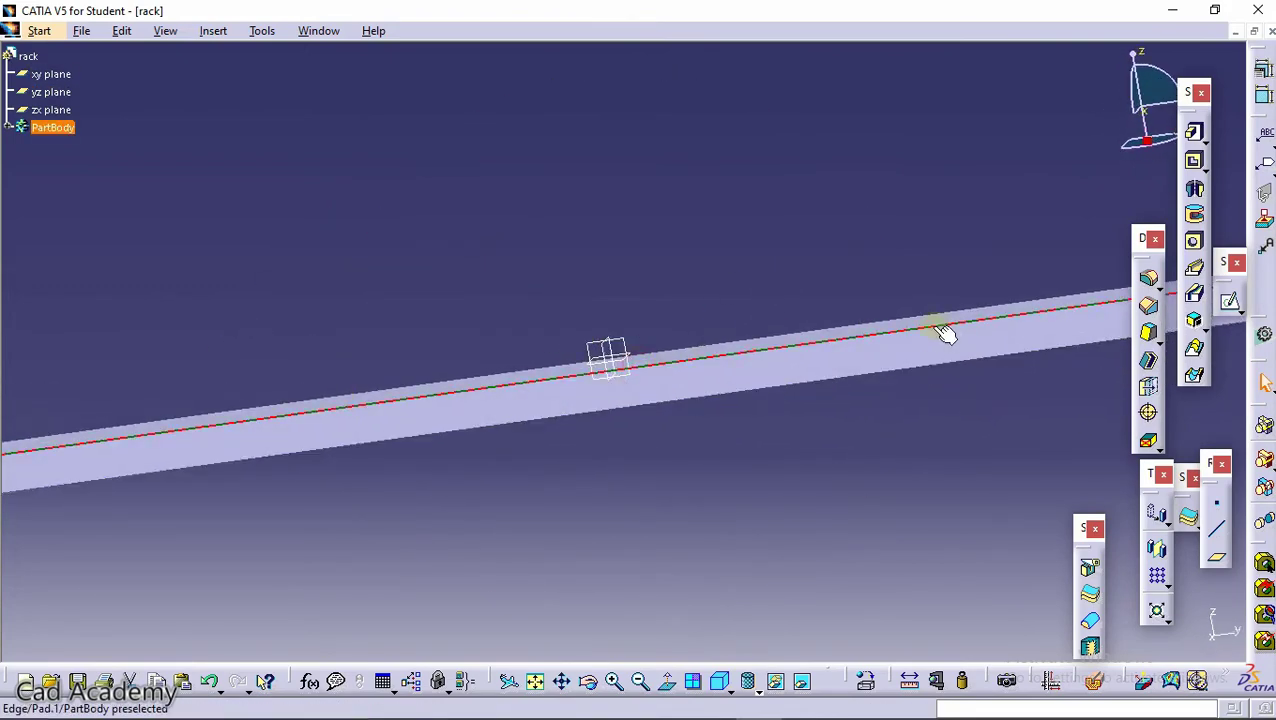
Start a new sketch on the bar's face and zoom in on the bar's end.
left_click(1230, 301)
left_click(1031, 308)
mouse_move(770, 313)
middle_mouse_down()
mouse_move(690, 345)
mouse_move(664, 382)
mouse_move(607, 260)
mouse_move(718, 290)
mouse_move(608, 312)
middle_mouse_up()
mouse_move(1120, 372)
middle_mouse_down()
mouse_move(840, 387)
mouse_move(824, 338)
middle_mouse_up()
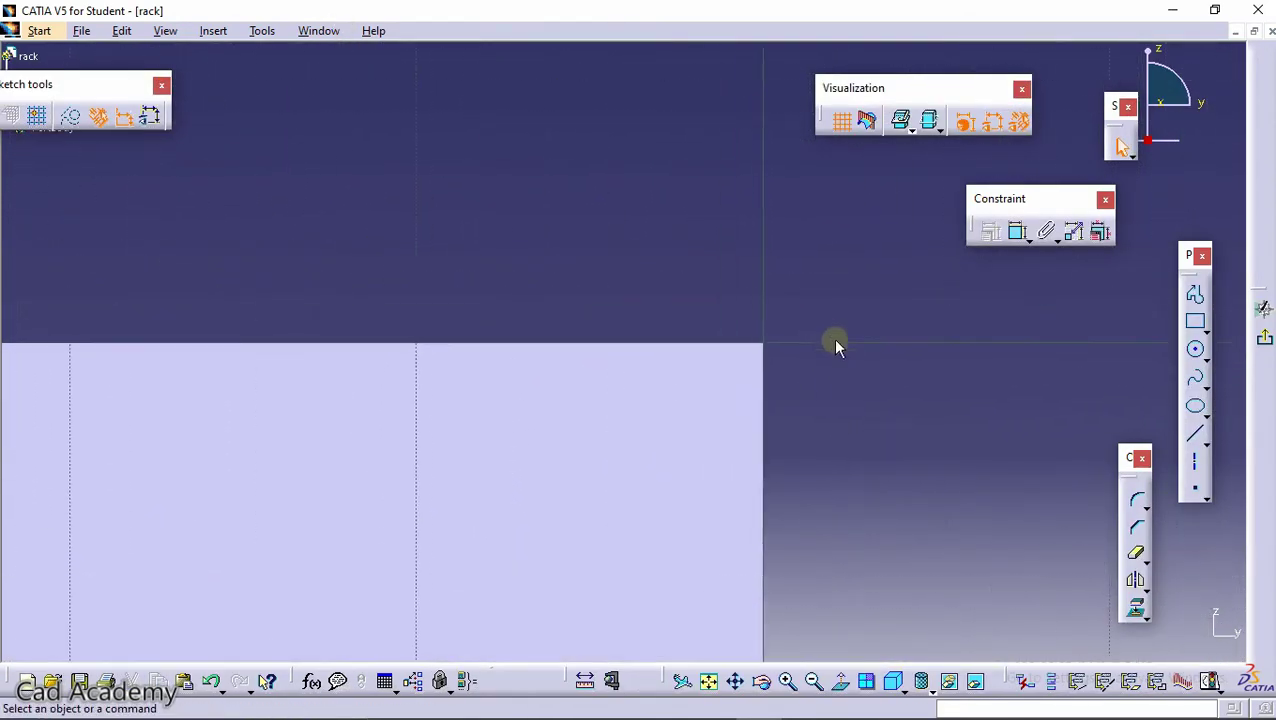
Draw a slanted line up from the bar's top corner and make its end coincide with that corner.
left_click(1197, 435)
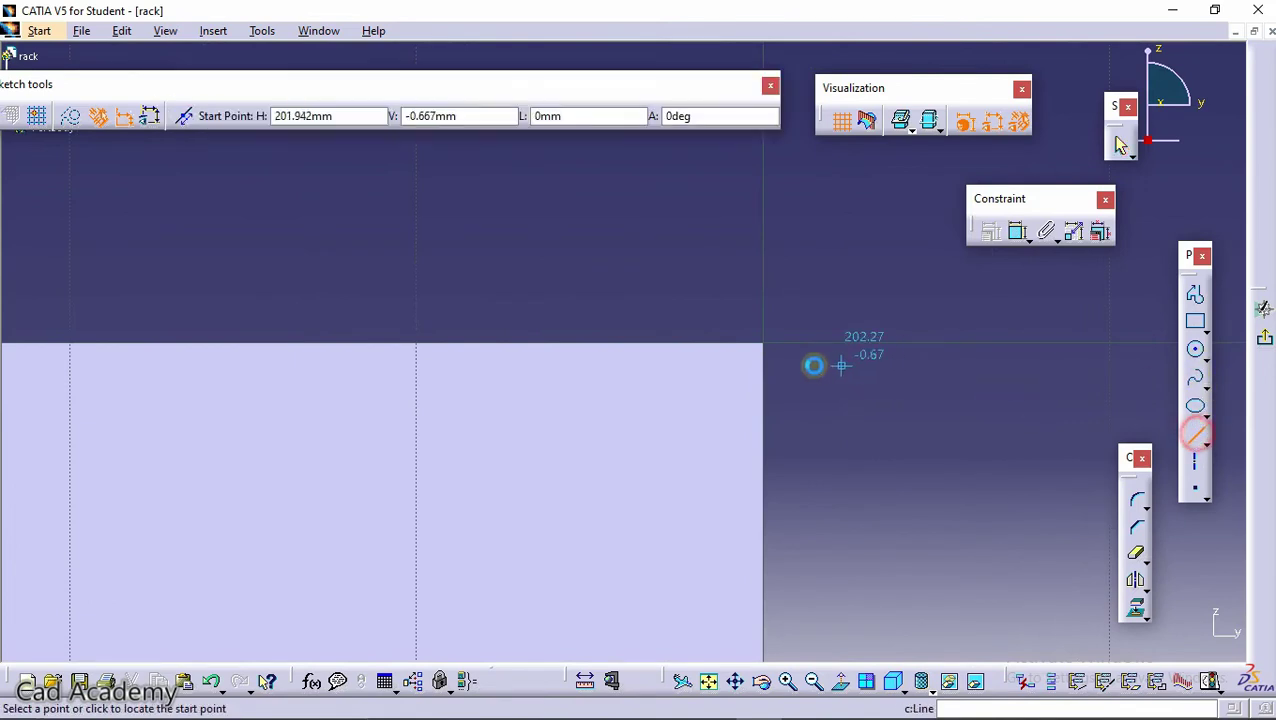
left_click(766, 343)
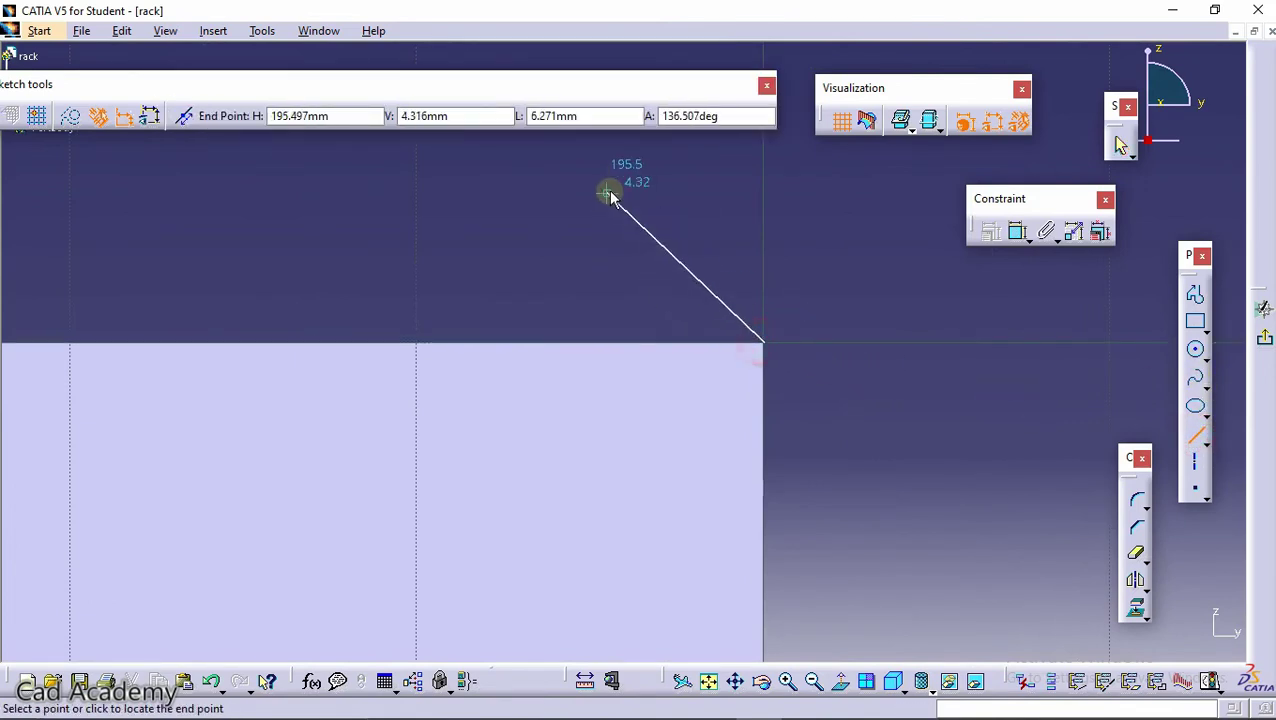
left_click(653, 183)
left_click(915, 290)
left_click_drag(1014, 207, 1018, 213)
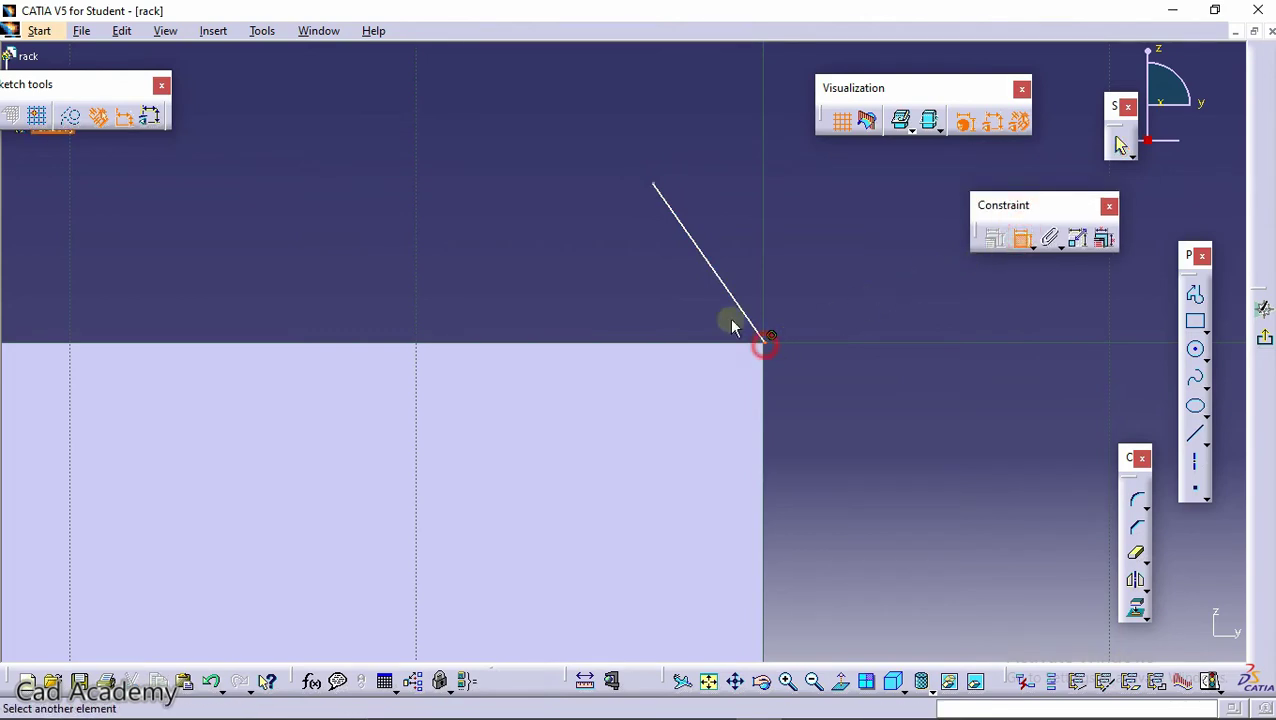
middle_click_drag(732, 326, 860, 337)
left_click(830, 306)
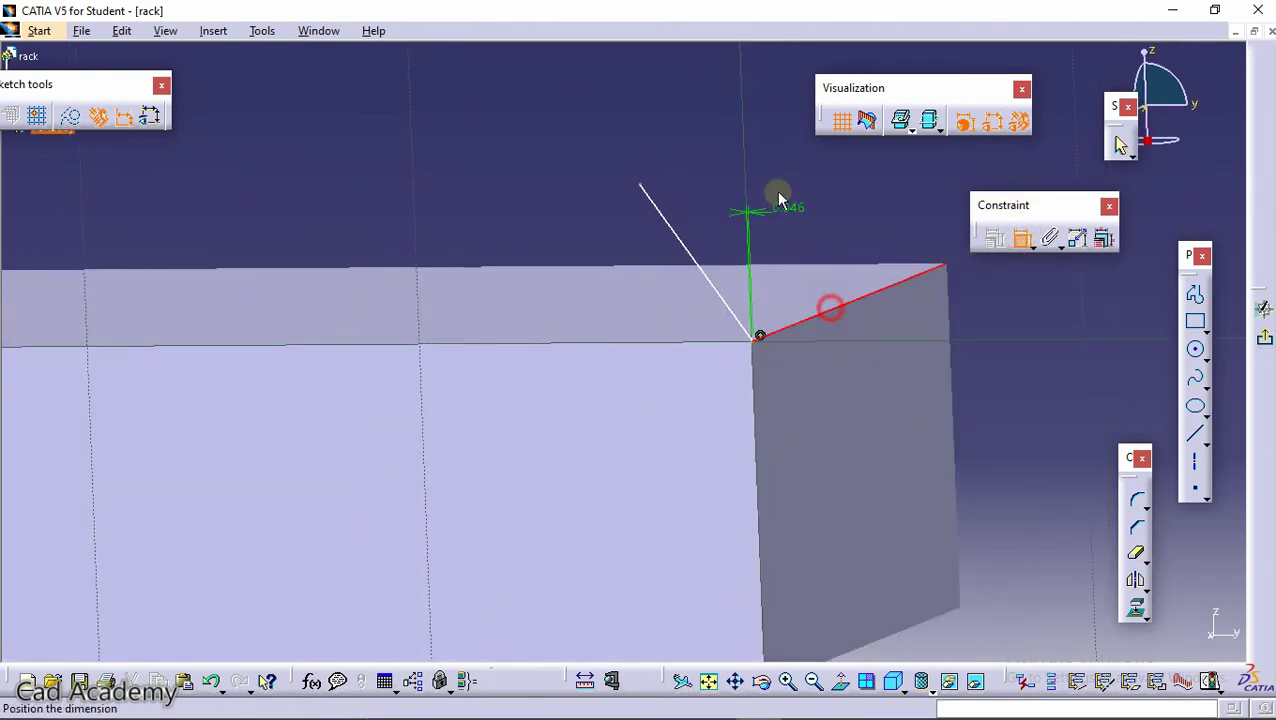
right_click(765, 195)
left_click(845, 331)
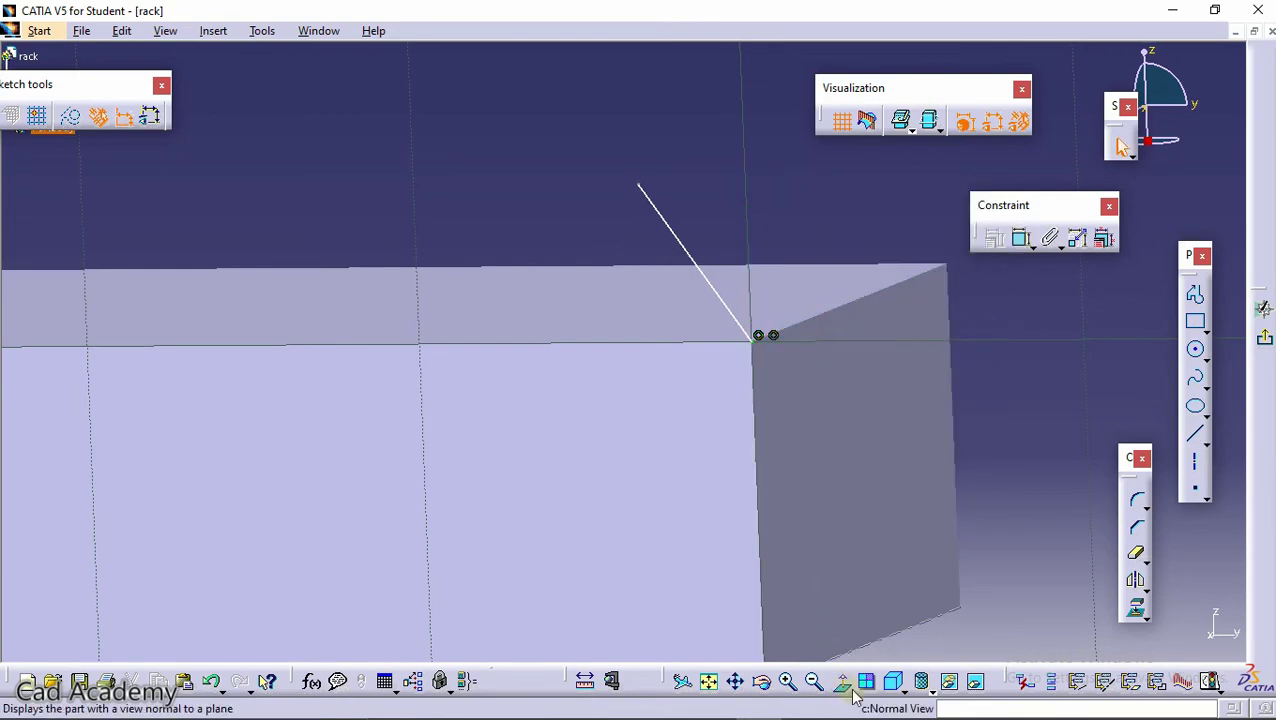
Face the sketch plane and draw a vertical construction axis 2 mm long above the top edge.
left_click(865, 682)
left_click(841, 682)
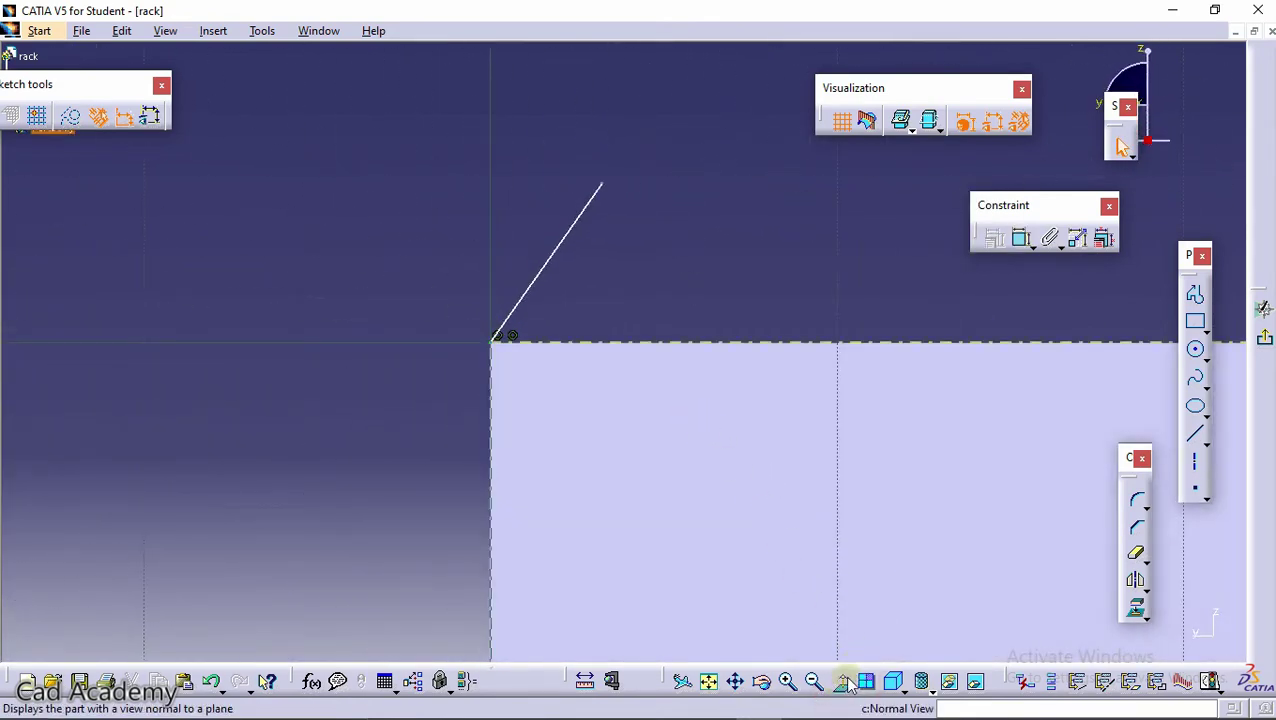
left_click(845, 682)
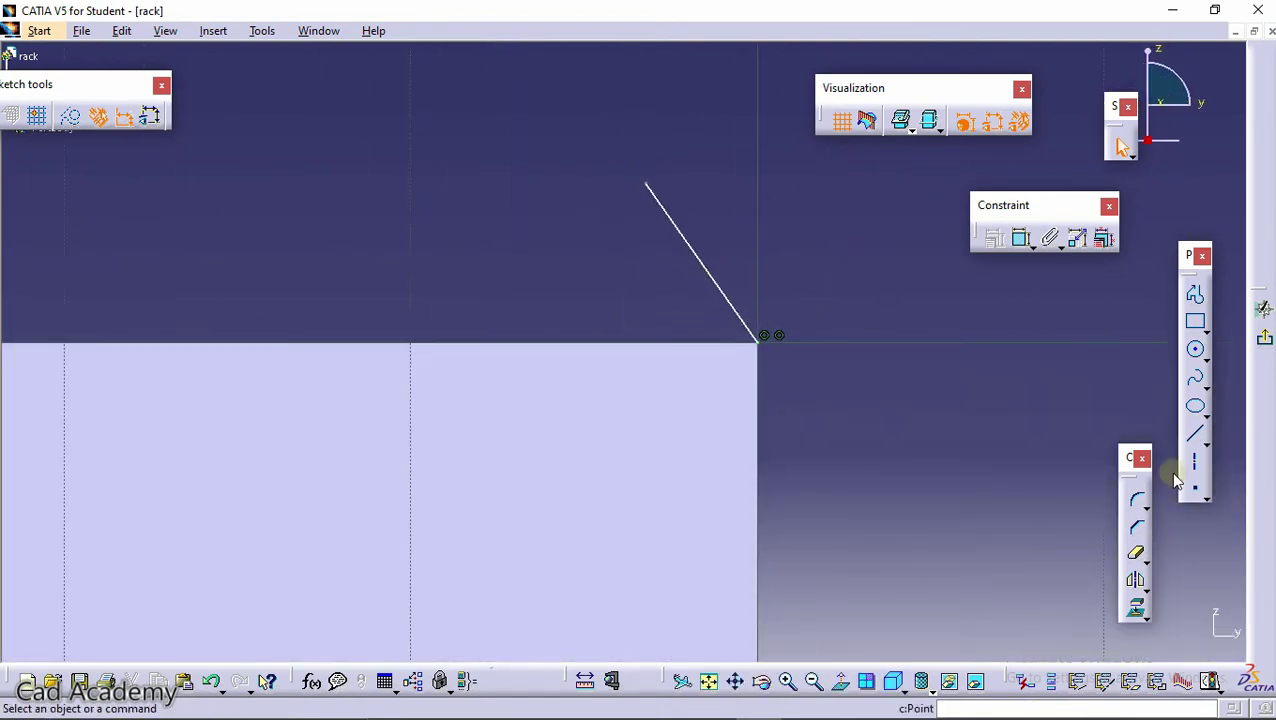
left_click(1197, 468)
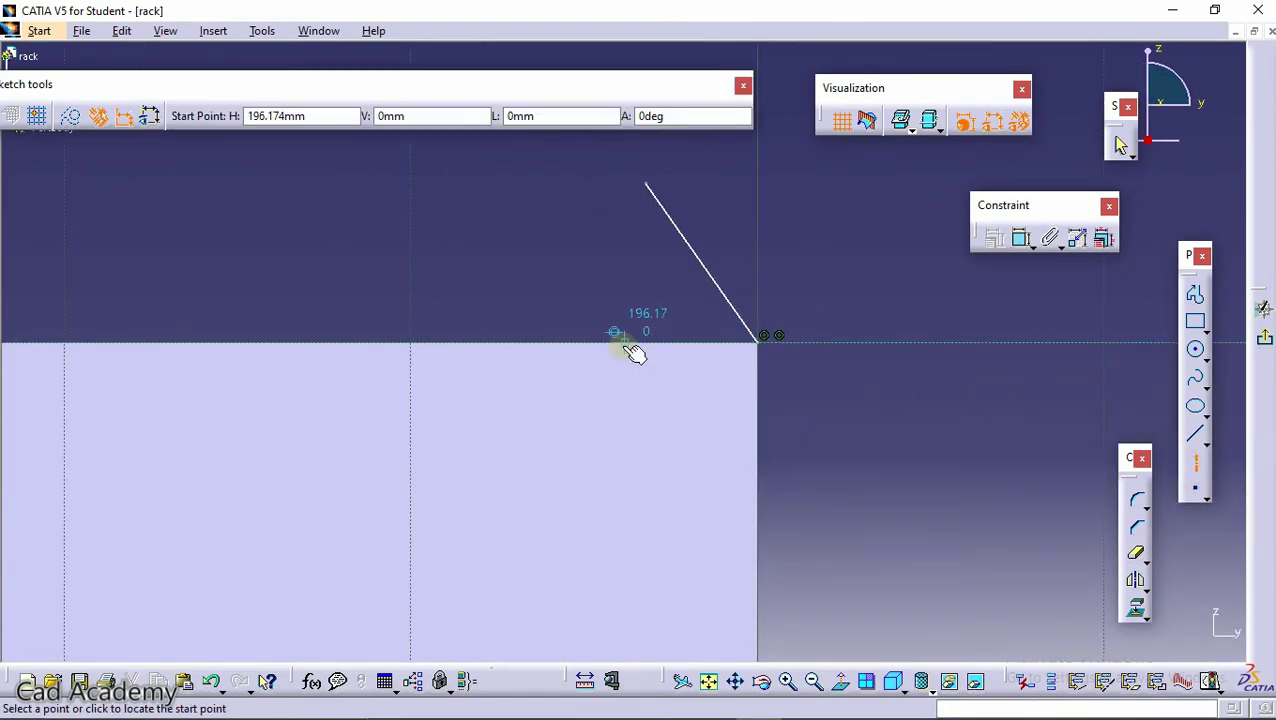
left_click(624, 342)
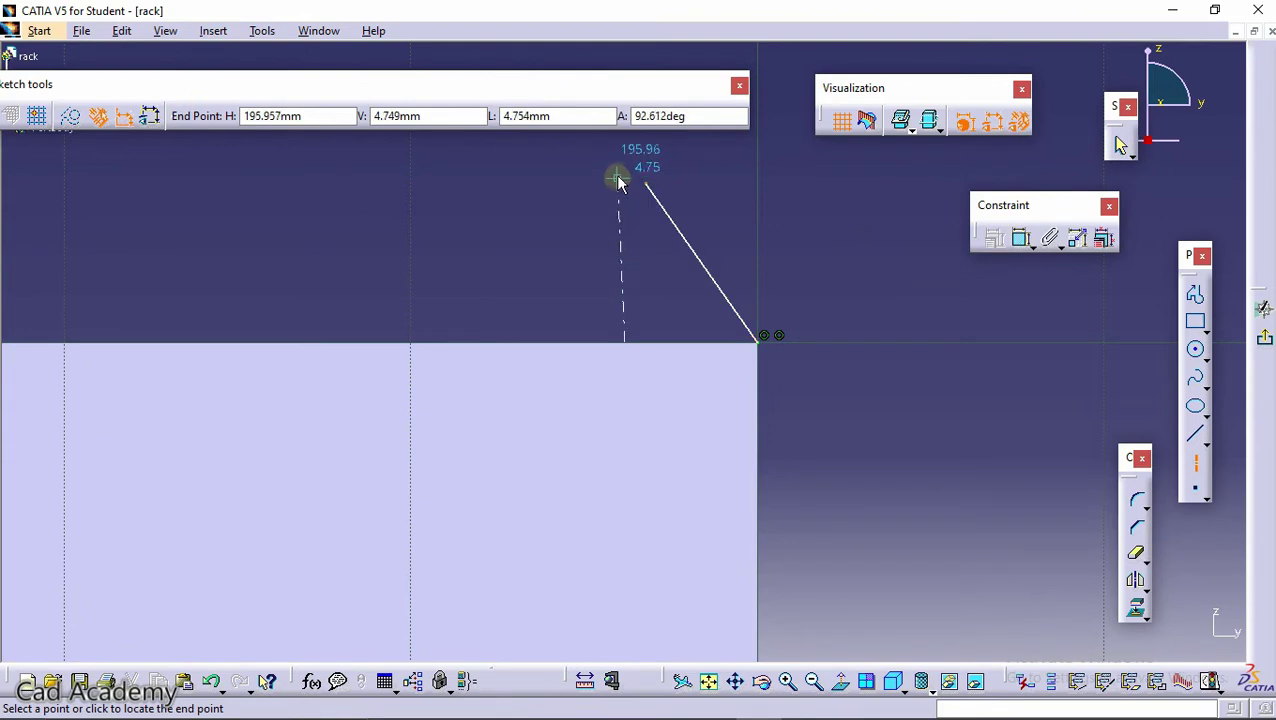
left_click(626, 176)
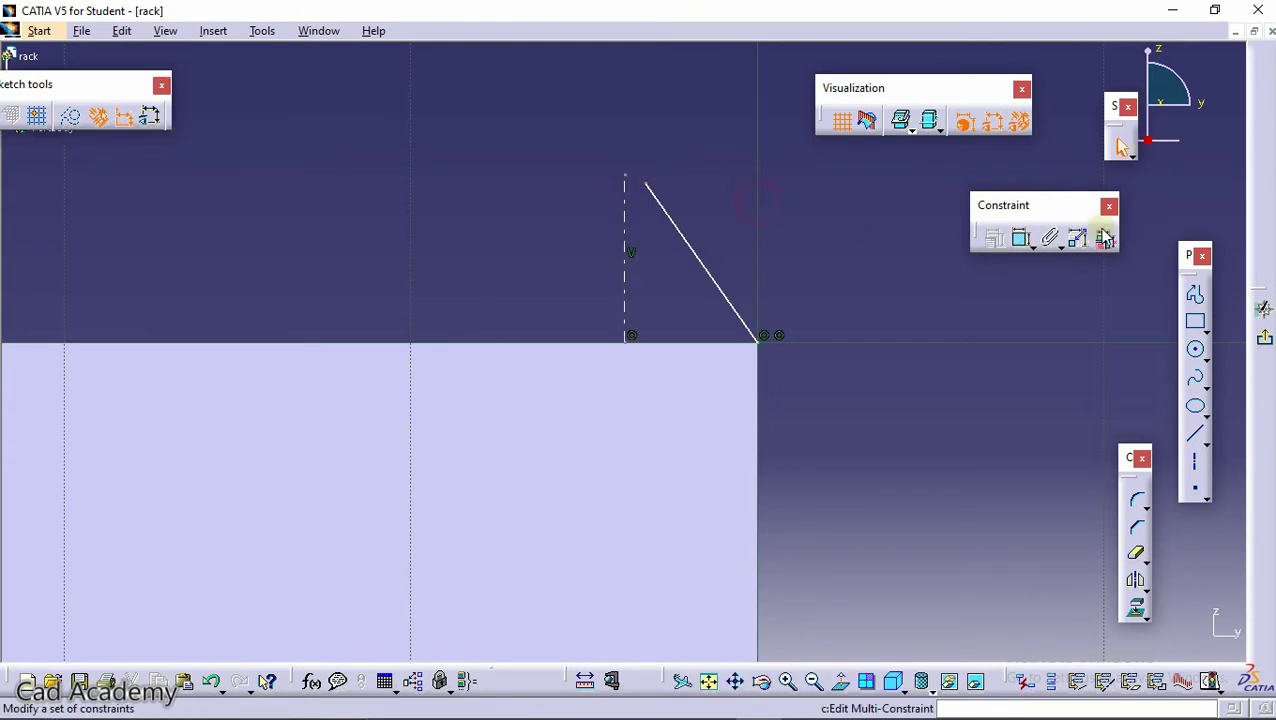
left_click(1020, 237)
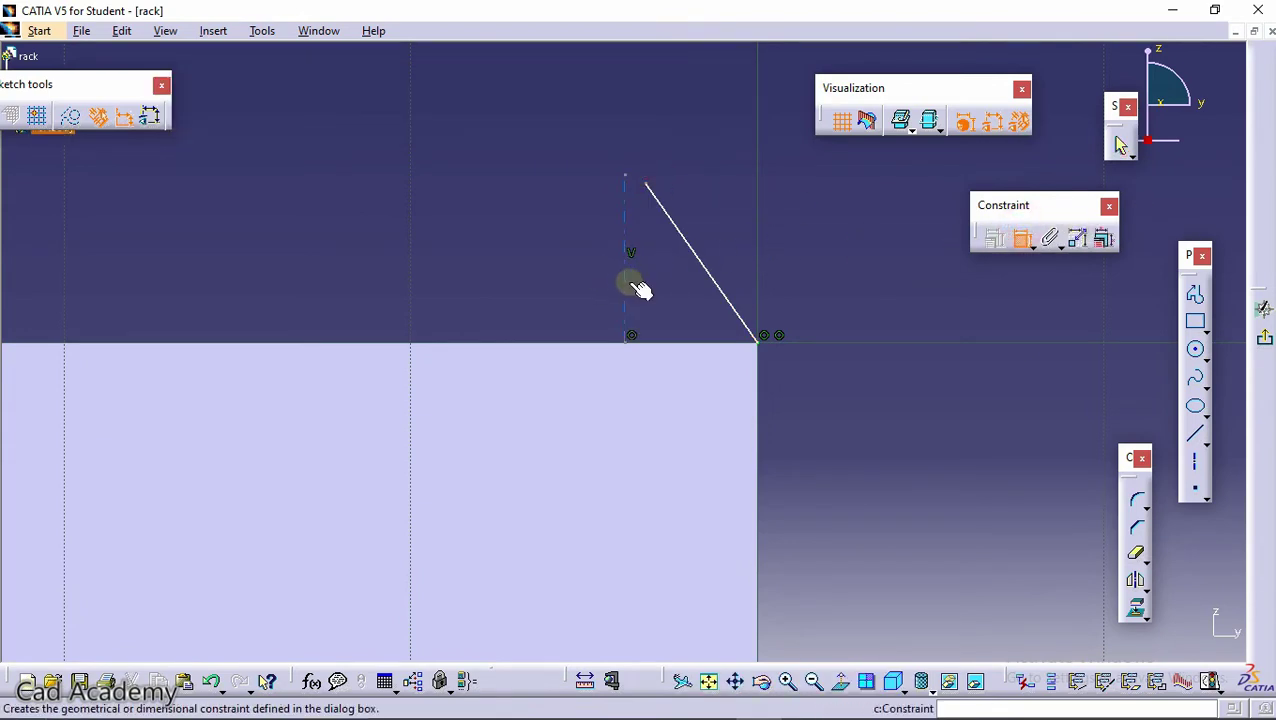
left_click(626, 286)
double_click(370, 248)
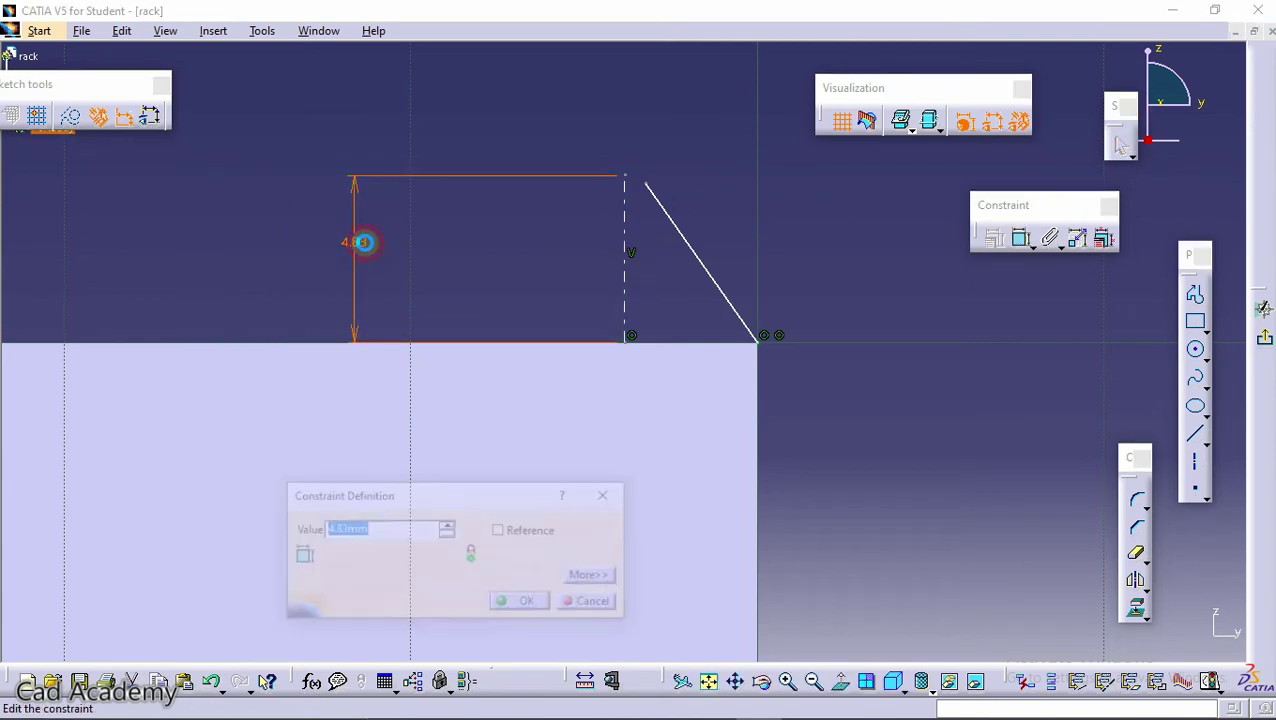
key("Return")
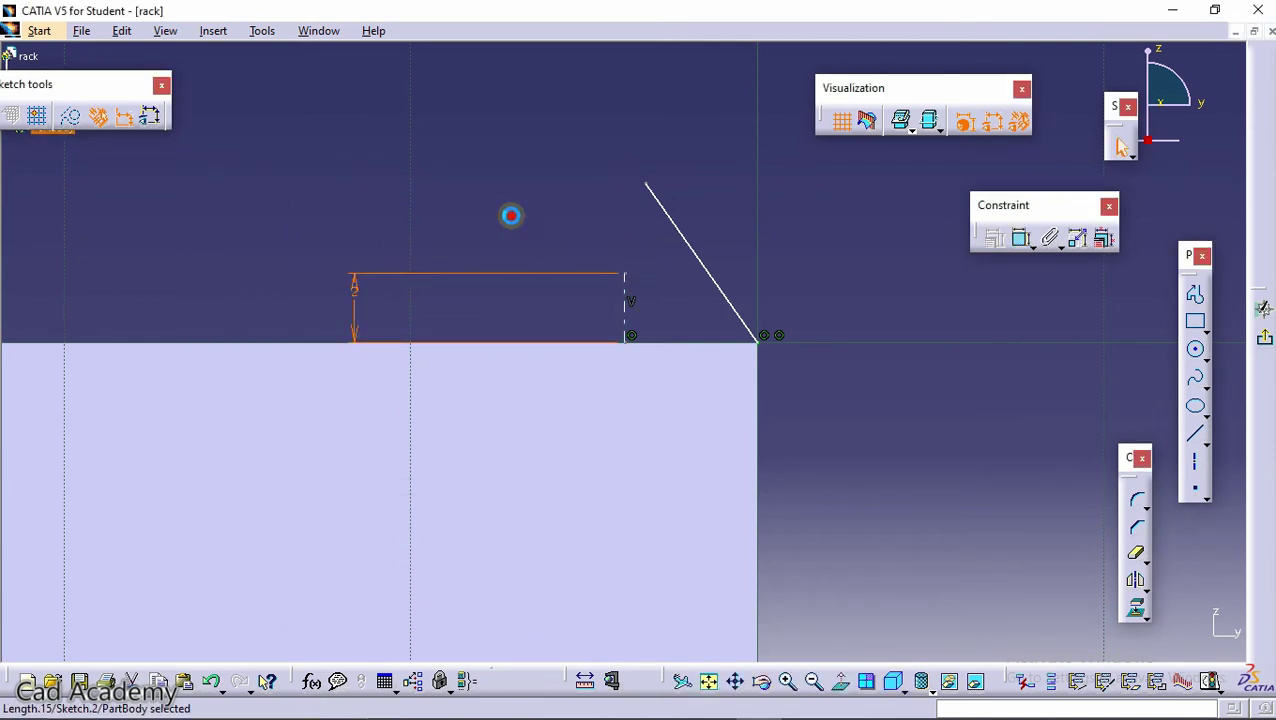
Constrain the axis's lower endpoint to lie on the bar's top edge.
left_click(1021, 237)
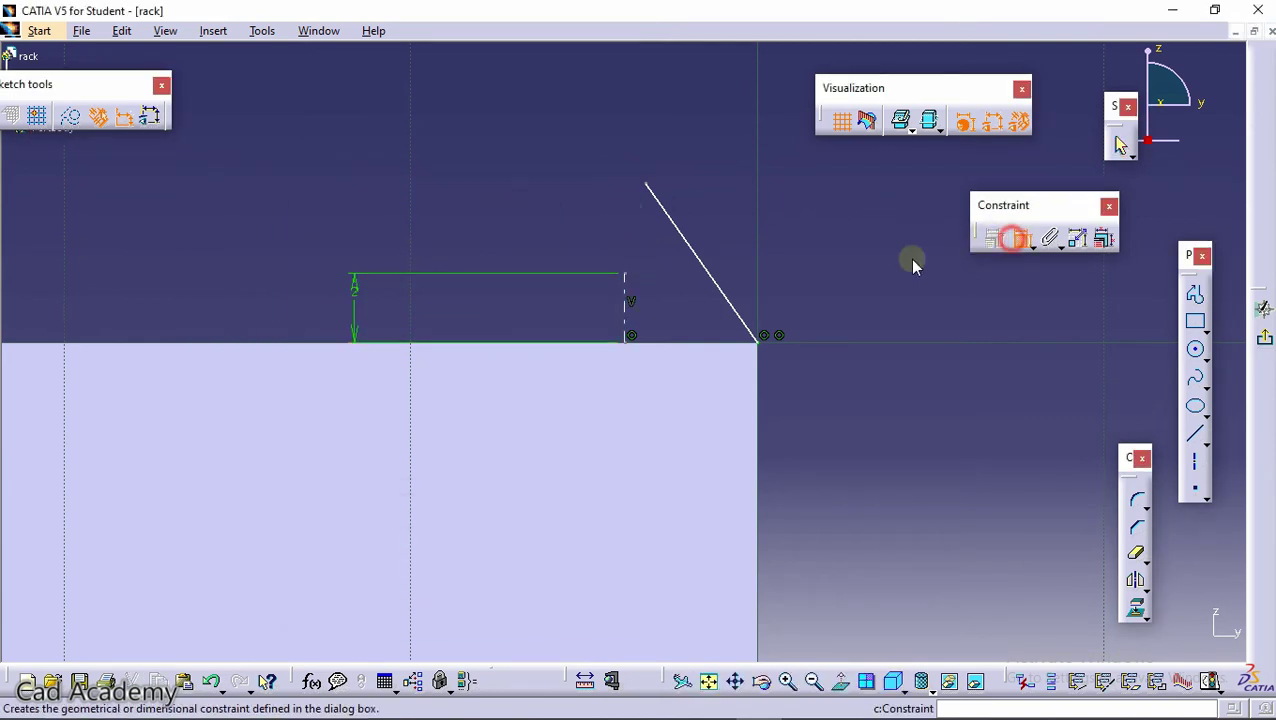
left_click(627, 345)
left_click(256, 344)
right_click(251, 254)
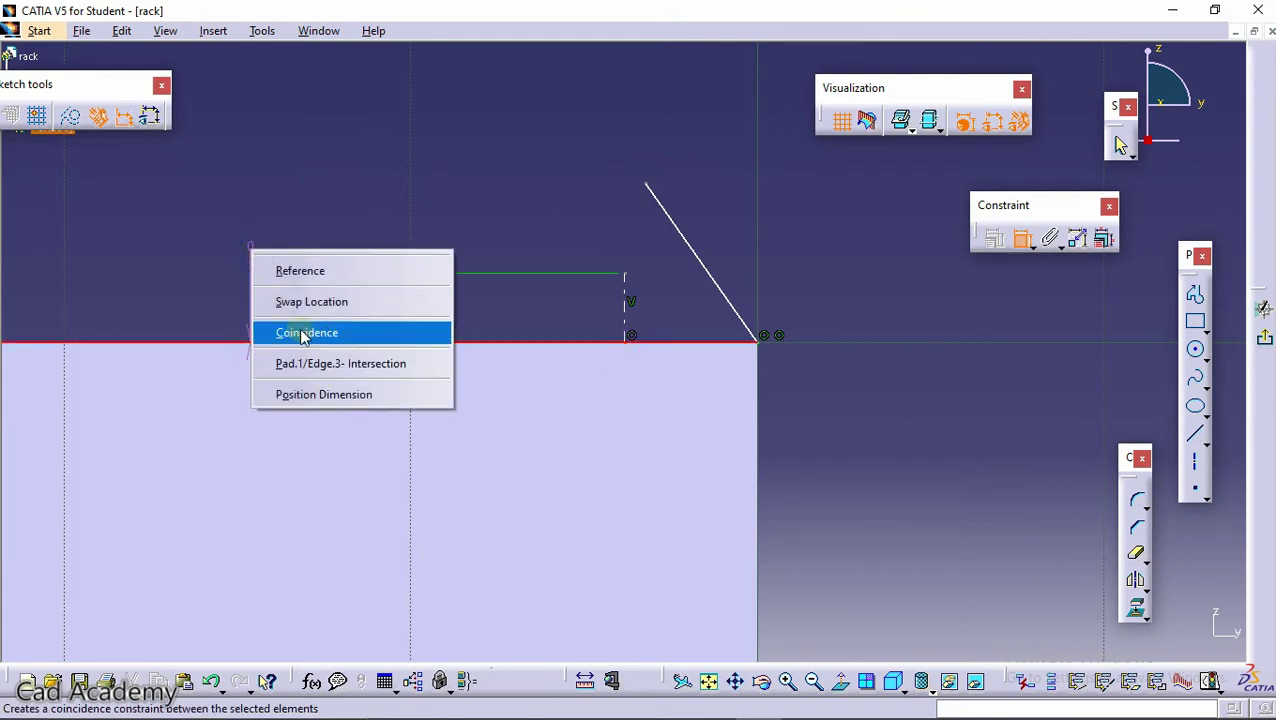
left_click(300, 329)
middle_click_drag(501, 254, 516, 307)
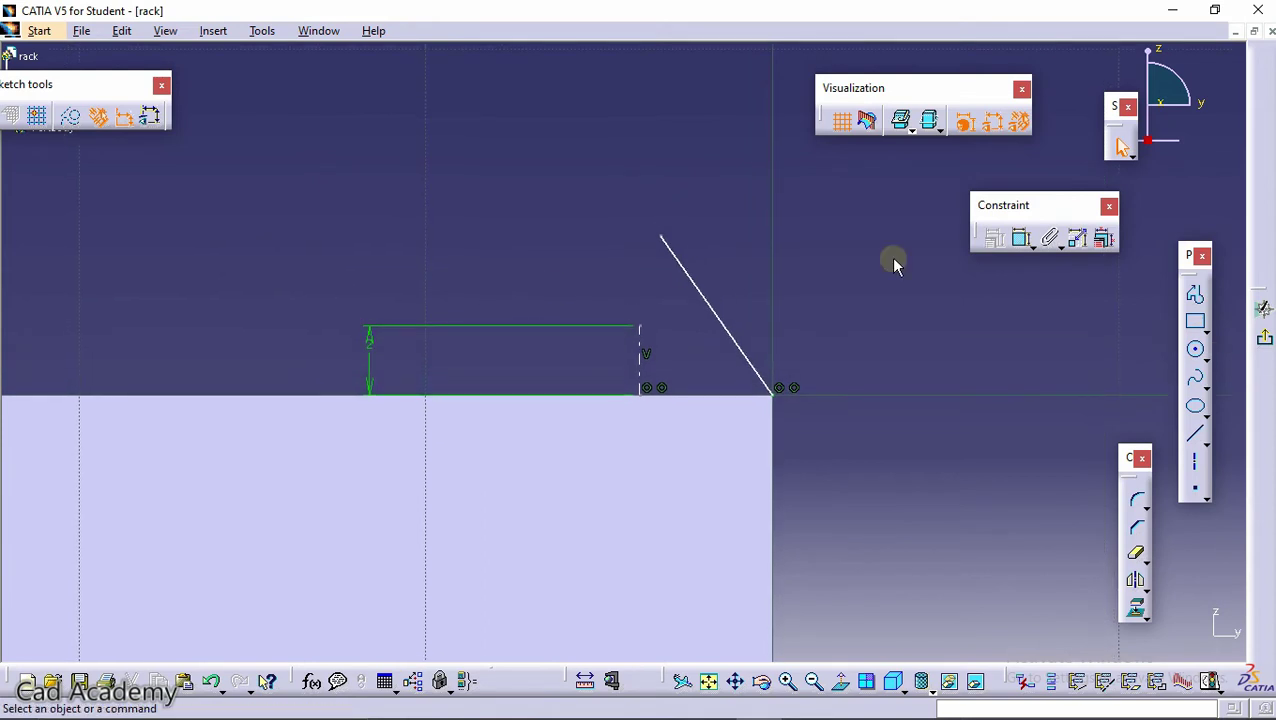
Make the slanted line's top endpoint coincide with the vertical axis's top vertex.
left_click(1020, 238)
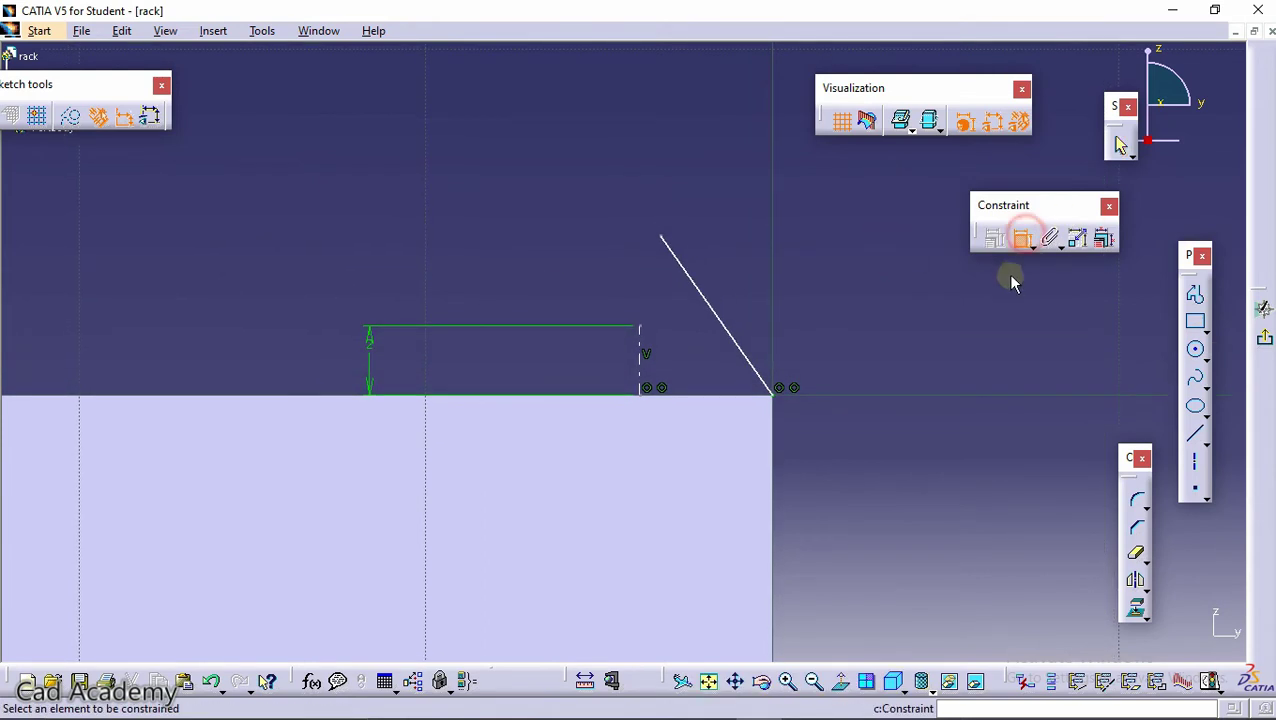
left_click(663, 238)
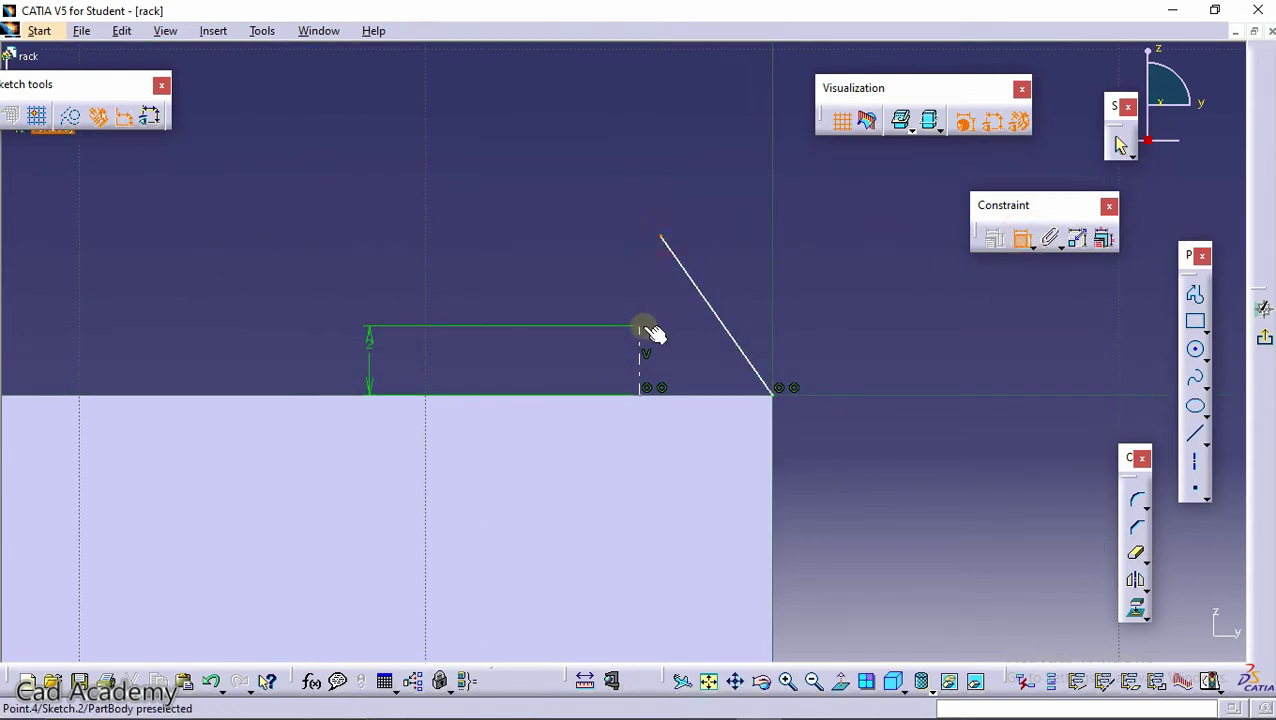
right_click(600, 257)
left_click(662, 384)
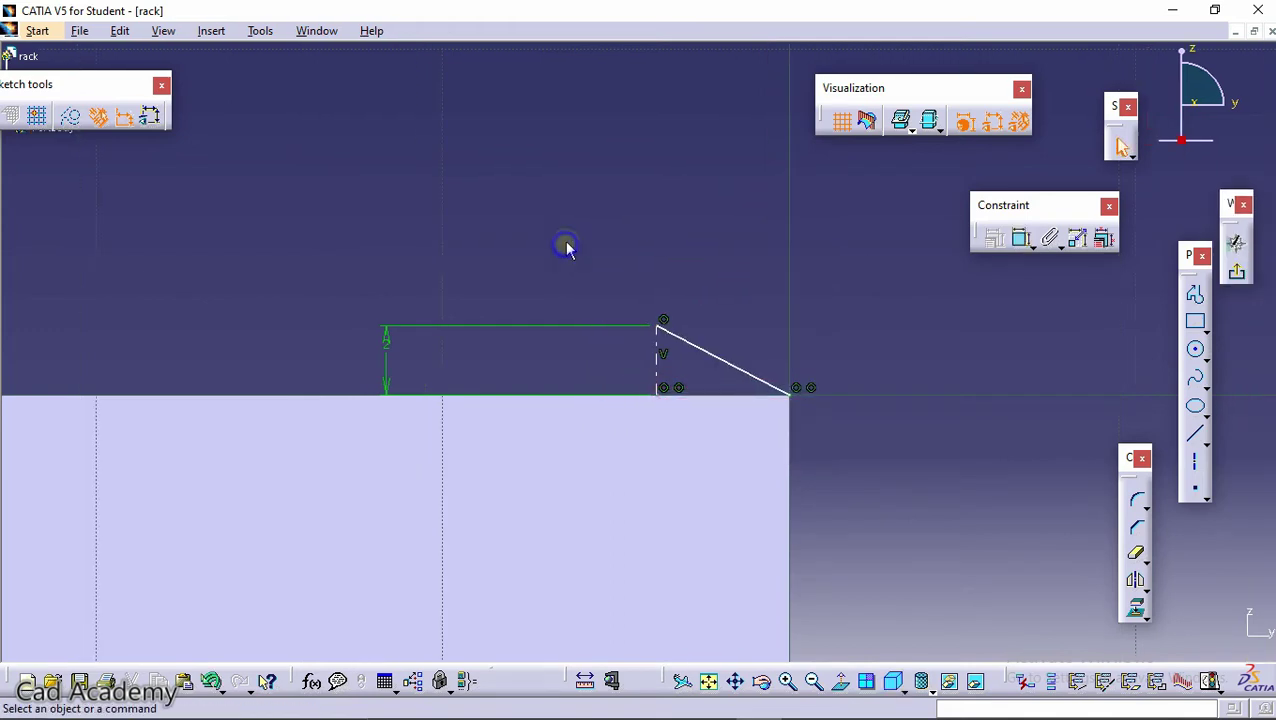
middle_click_drag(868, 406, 866, 303)
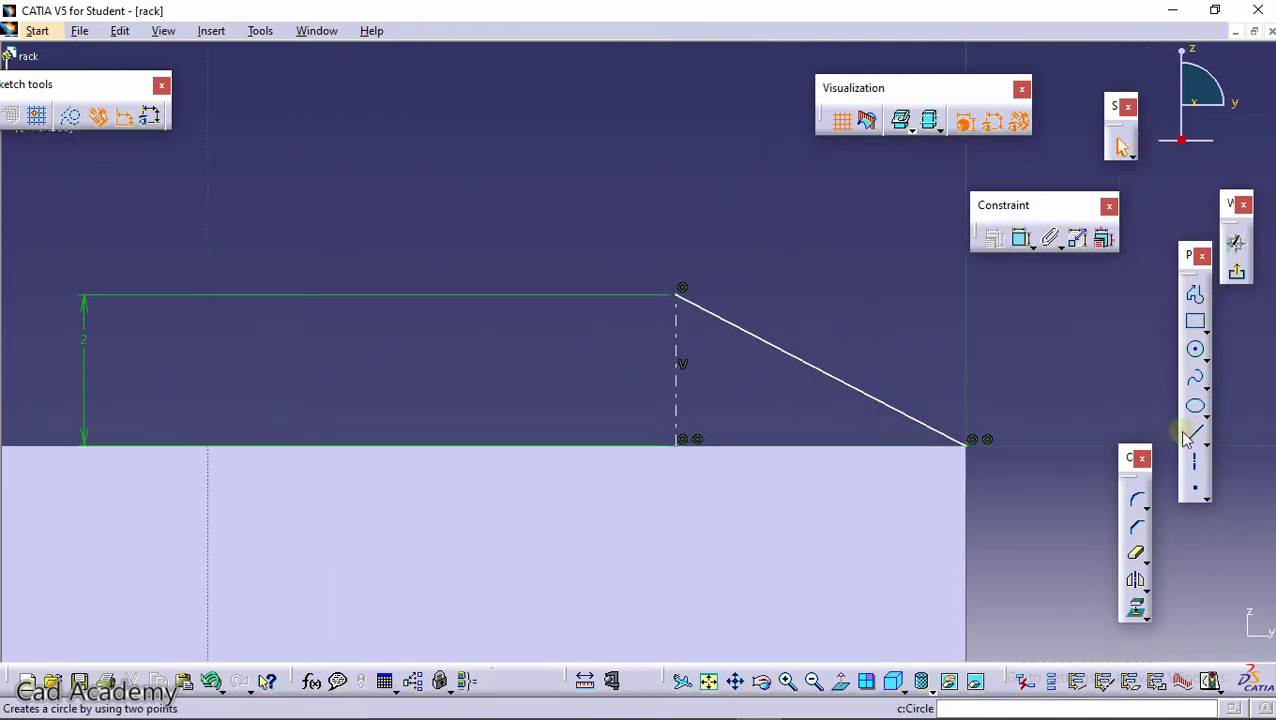
Dimension the slanted line's lower end to the vertical line at 1.375.
left_click(1021, 240)
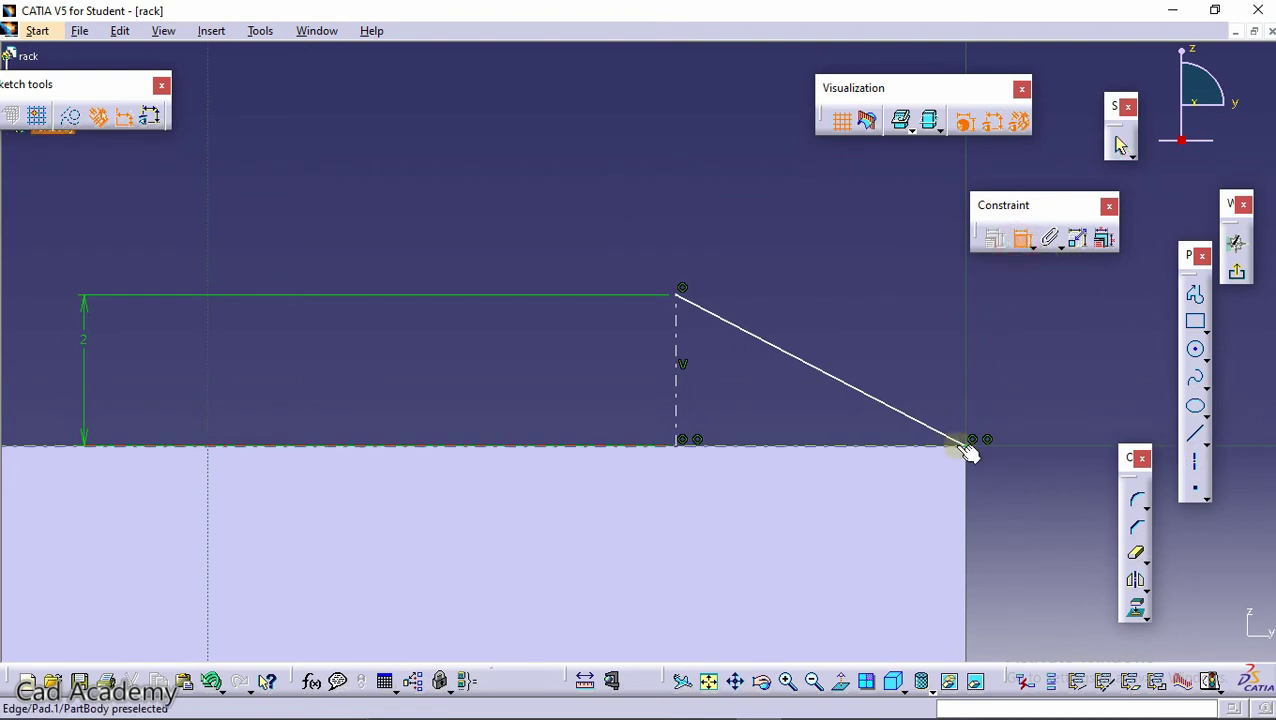
left_click(968, 448)
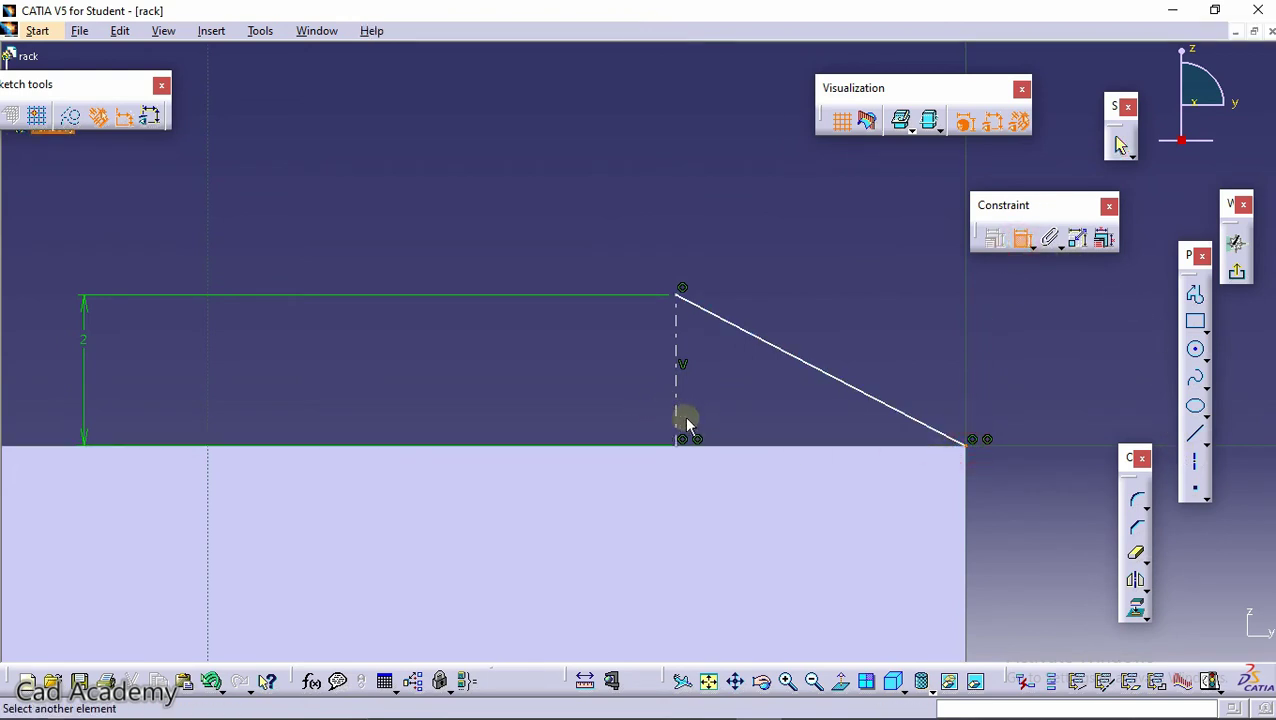
left_click(684, 412)
left_click(822, 291)
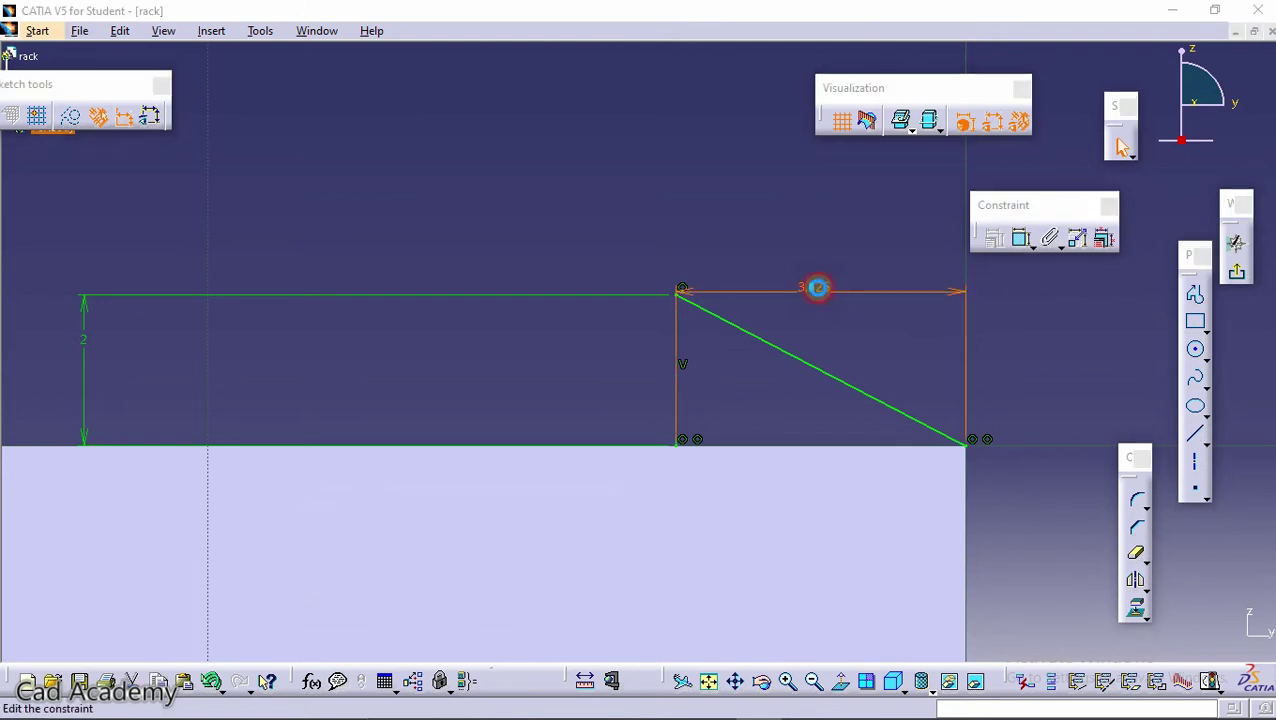
double_click(819, 290)
type("1.375")
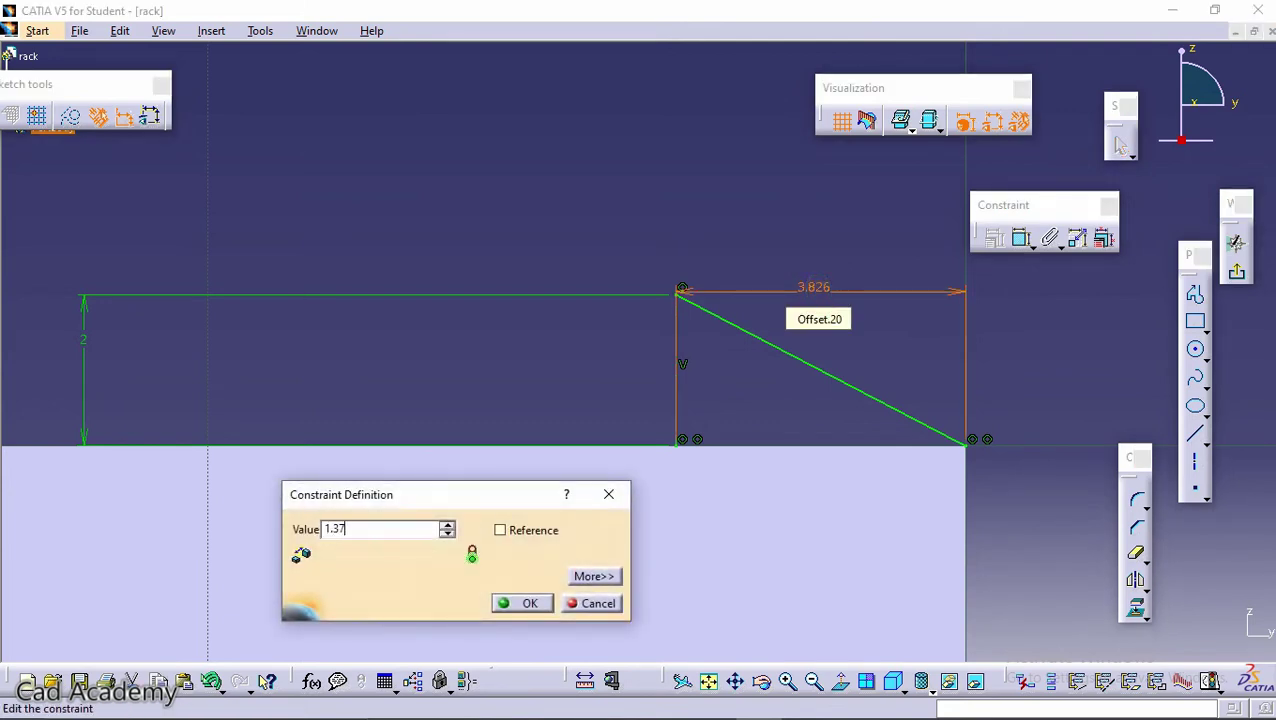
key("Return")
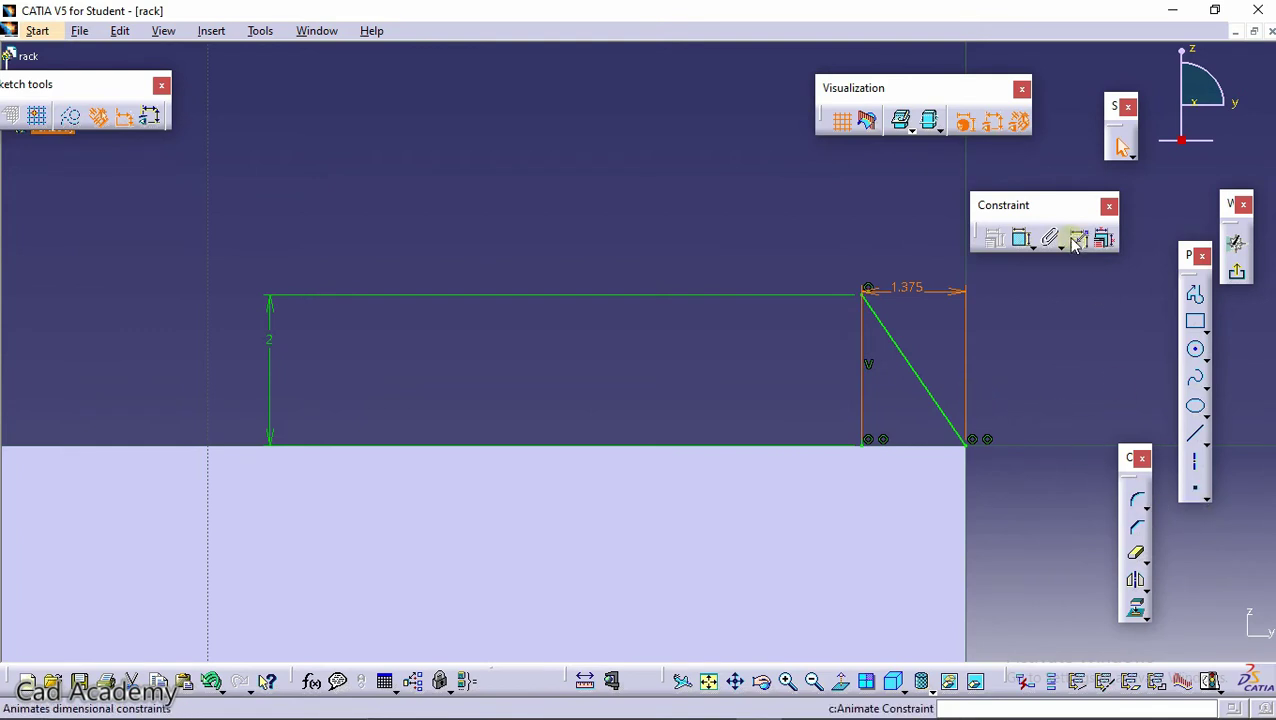
Mirror the slanted flank about the vertical line to form the second side.
left_click(1136, 580)
left_click(928, 388)
left_click(860, 400)
left_click(1020, 392)
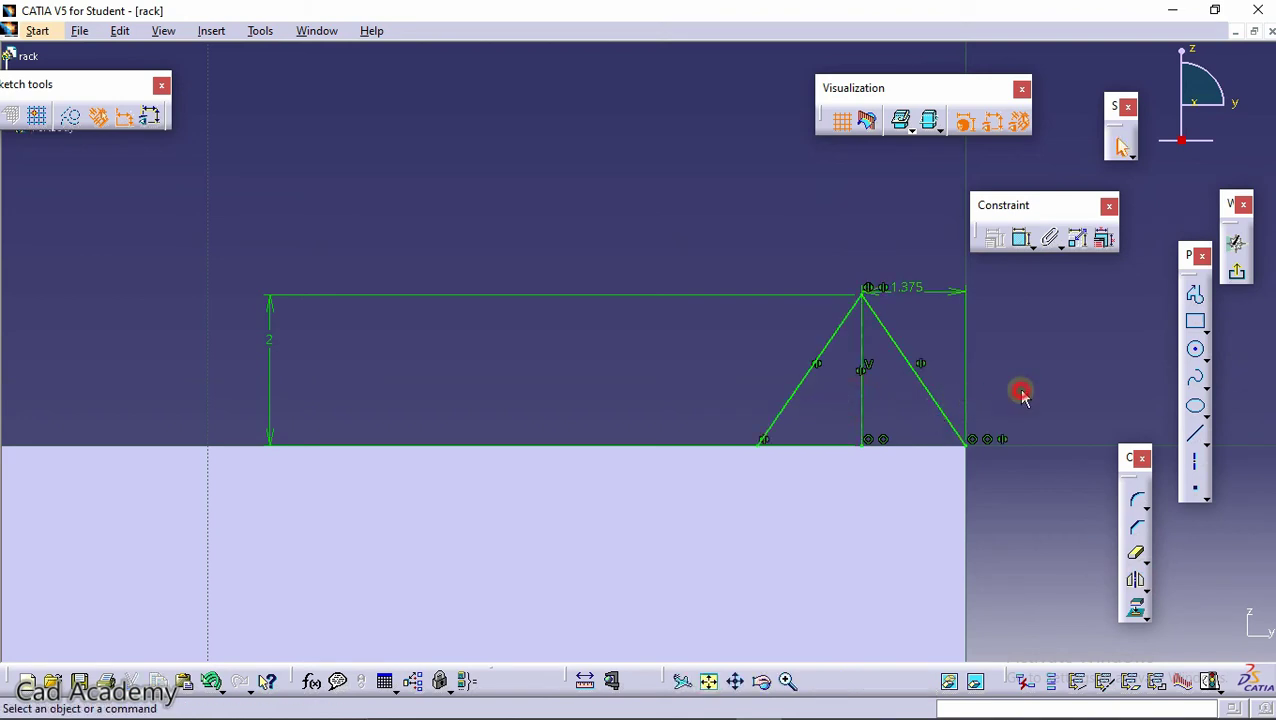
left_click(985, 309)
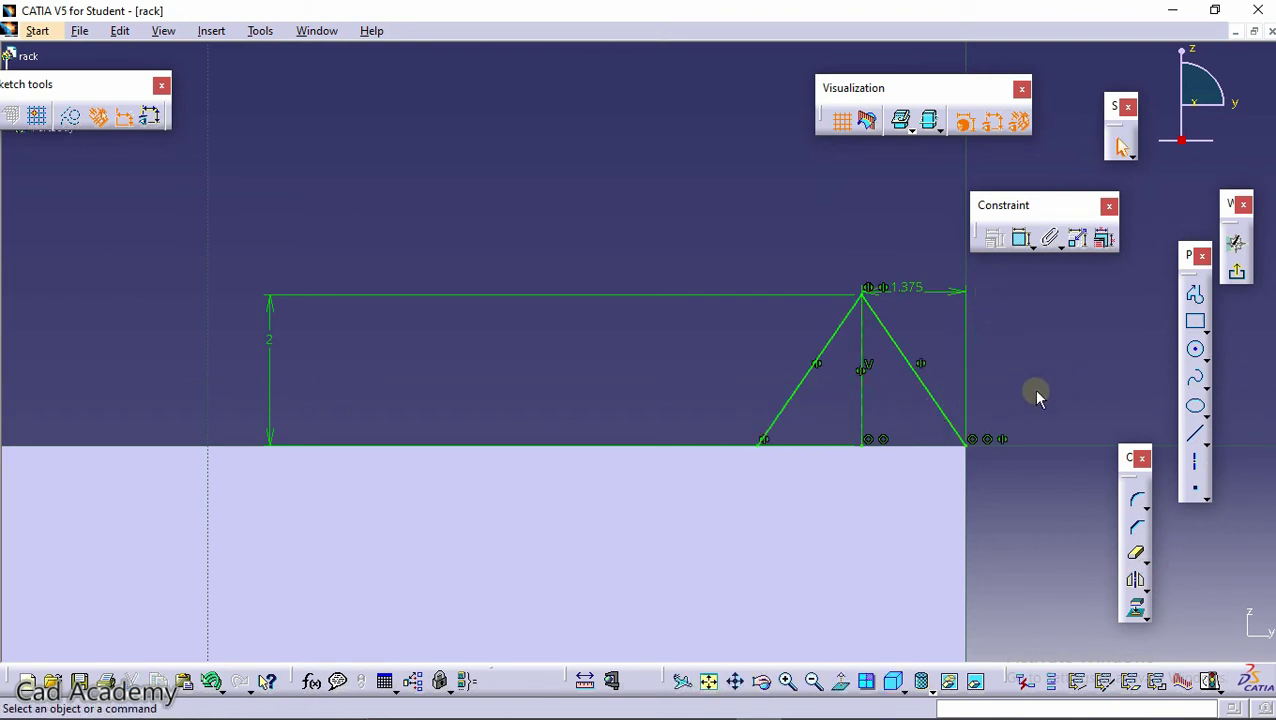
middle_click_drag(1020, 385, 750, 355)
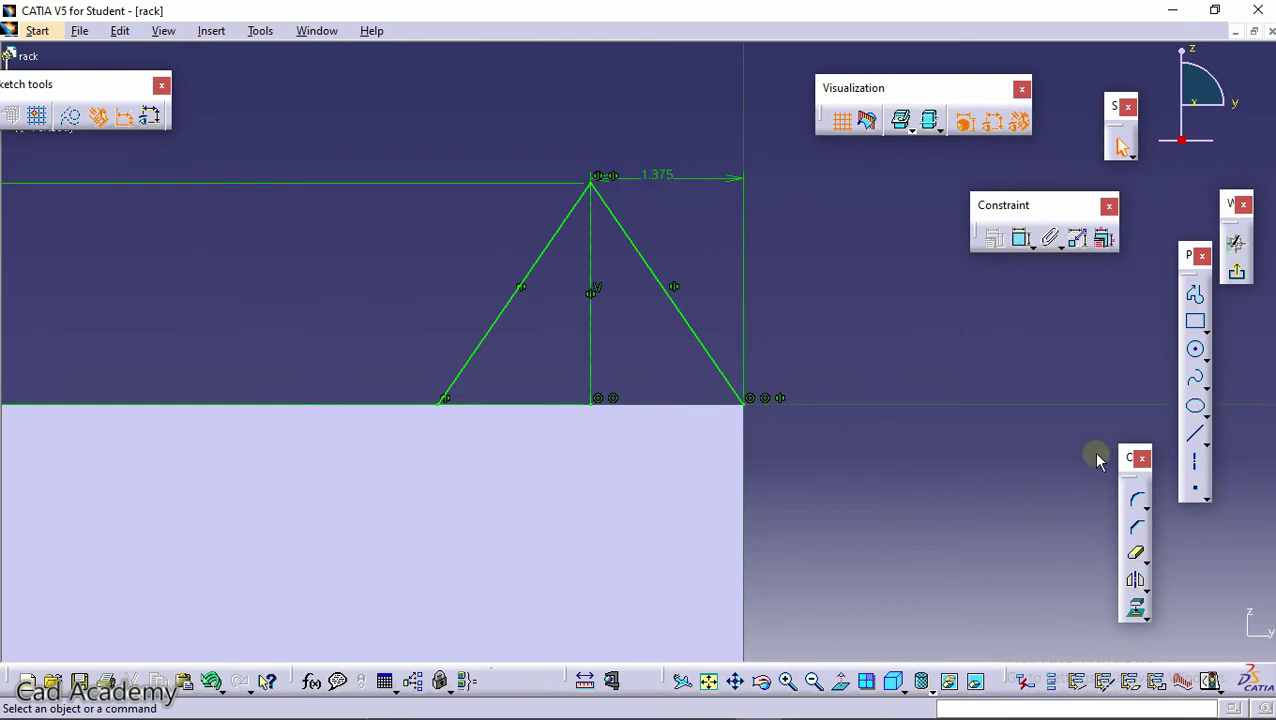
Draw a base line across the triangle's two bottom corners.
left_click(1193, 433)
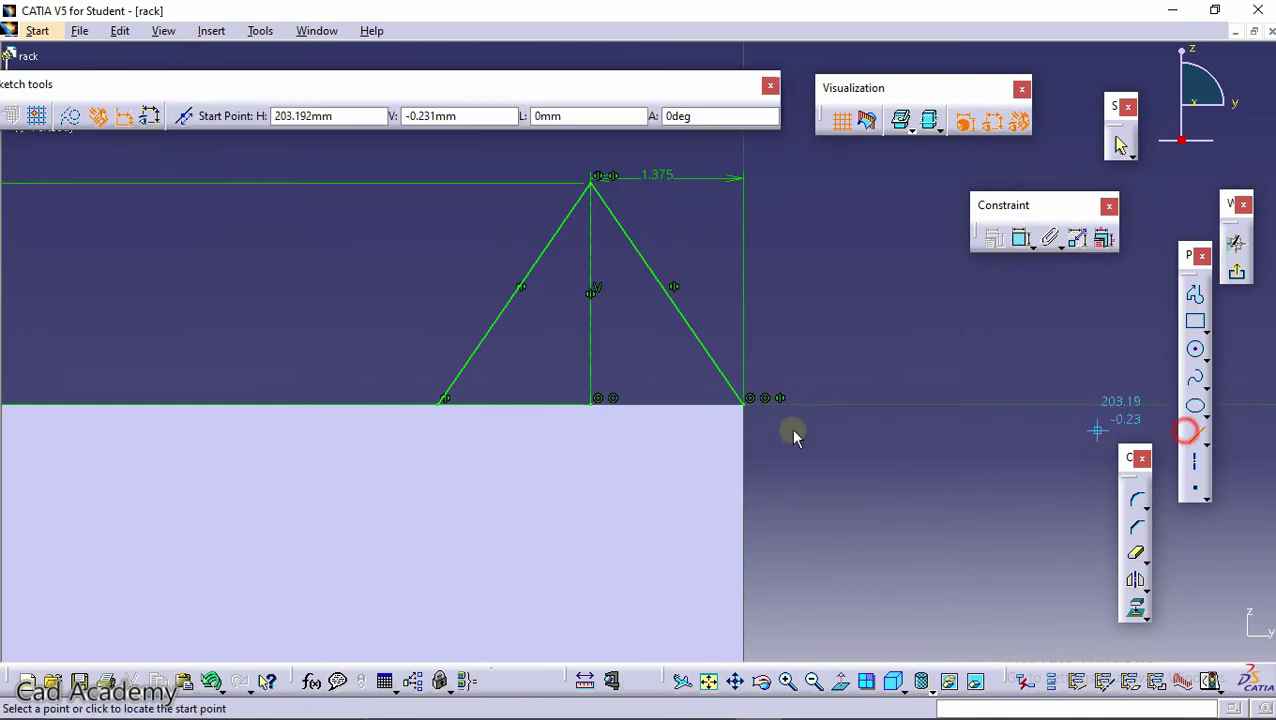
left_click(443, 401)
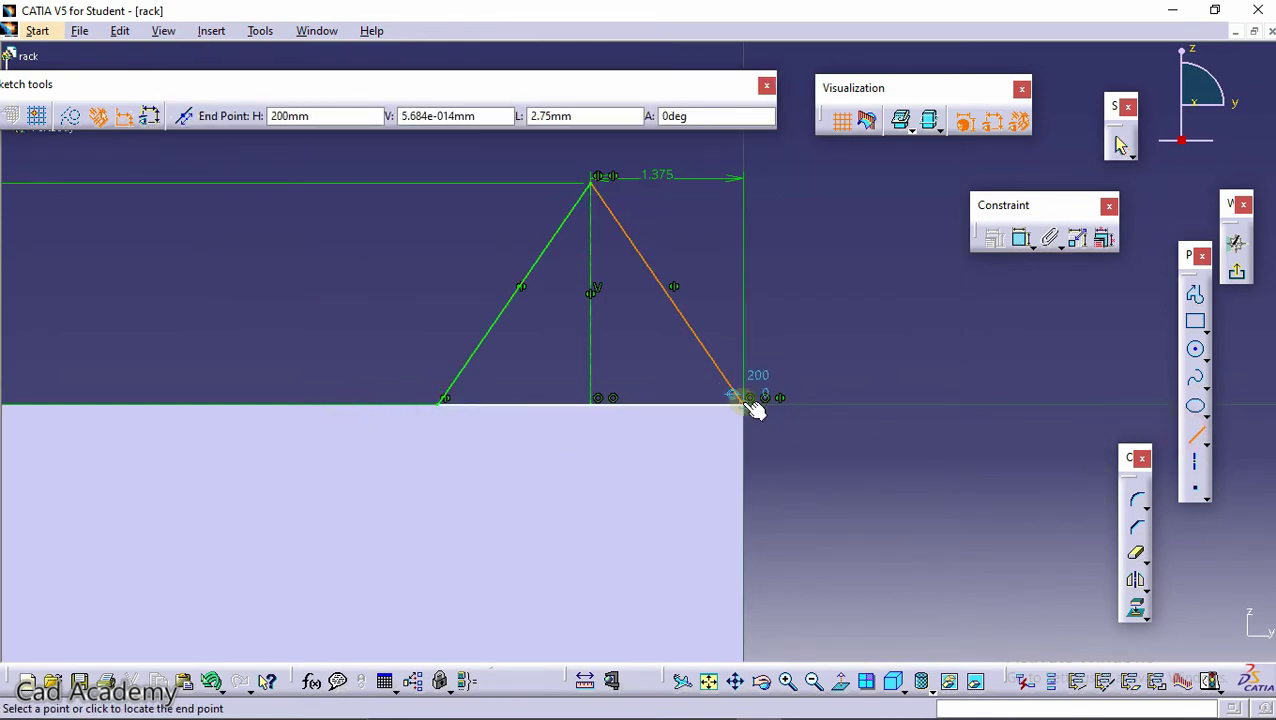
left_click(748, 399)
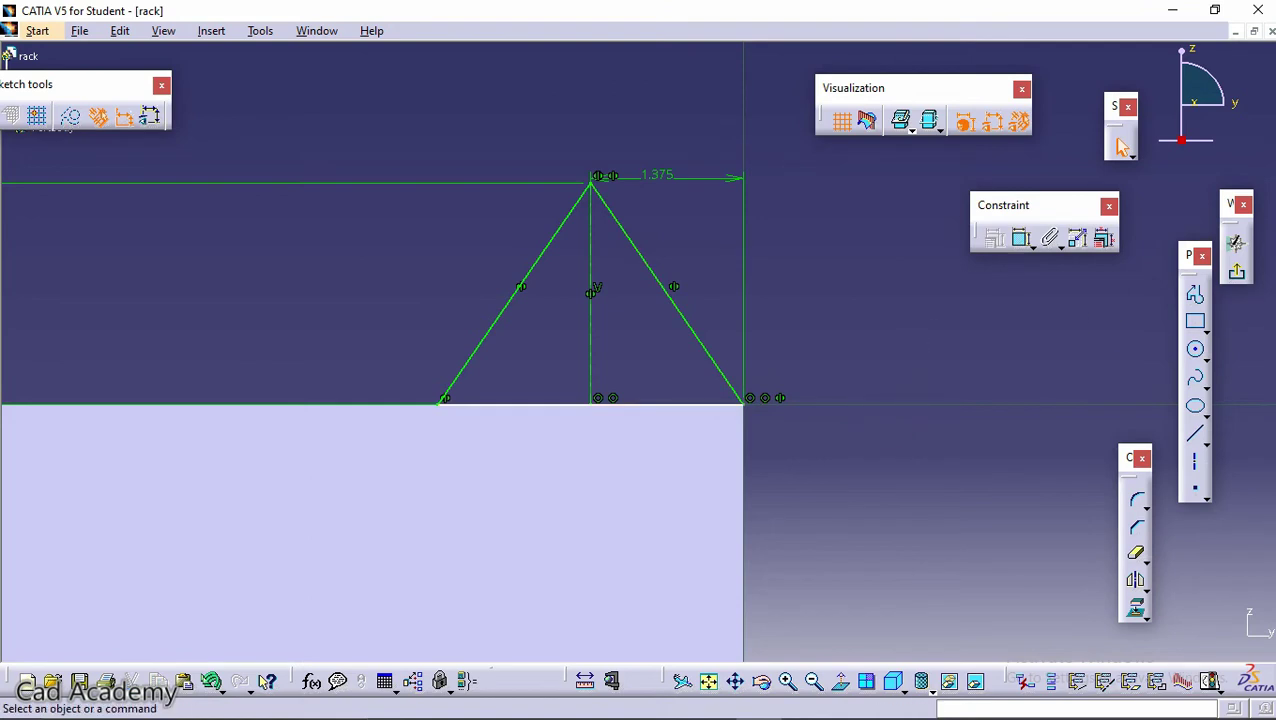
Exit the sketch and pad the triangular tooth 20 mm in the reversed direction.
left_click(1237, 271)
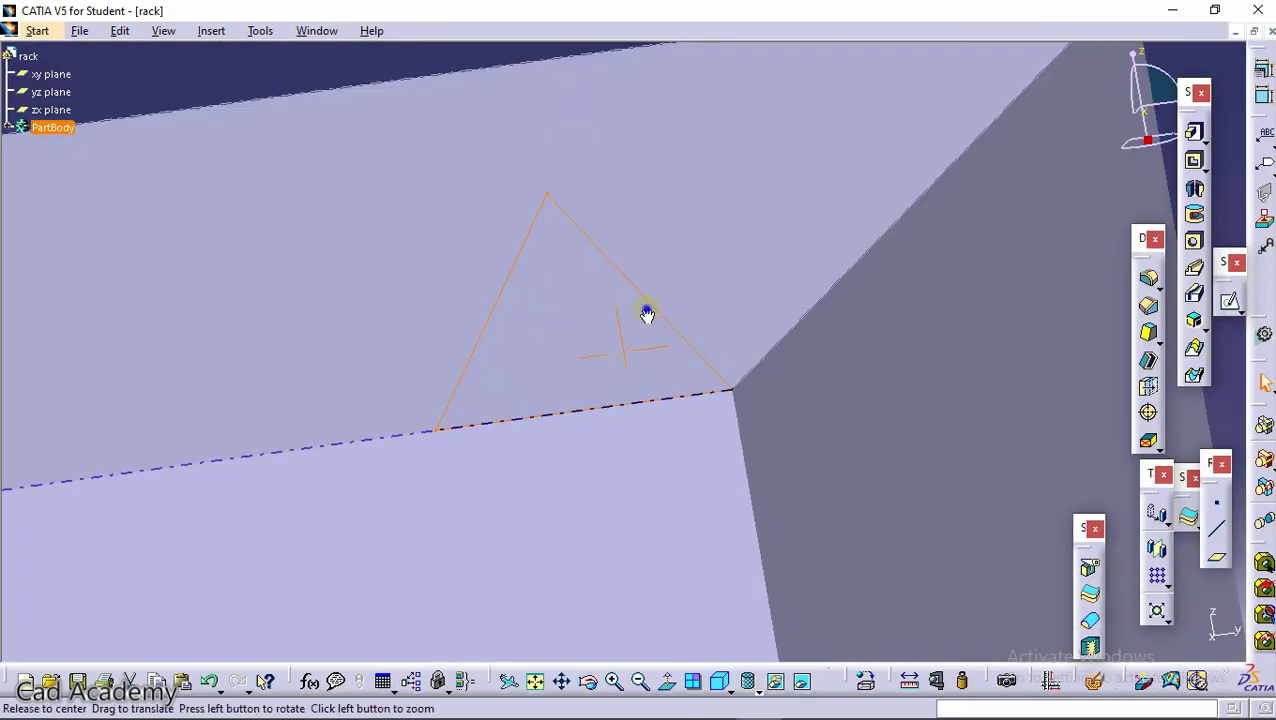
middle_click_drag(708, 346, 809, 379)
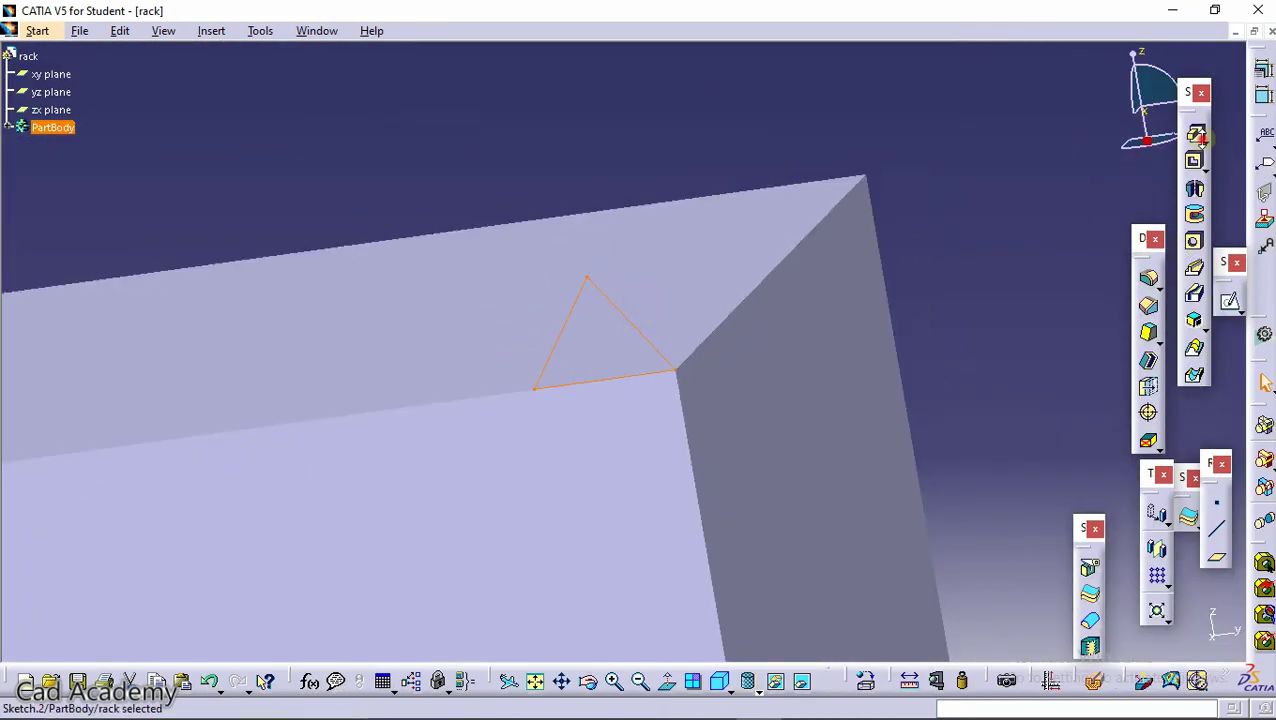
left_click(1197, 134)
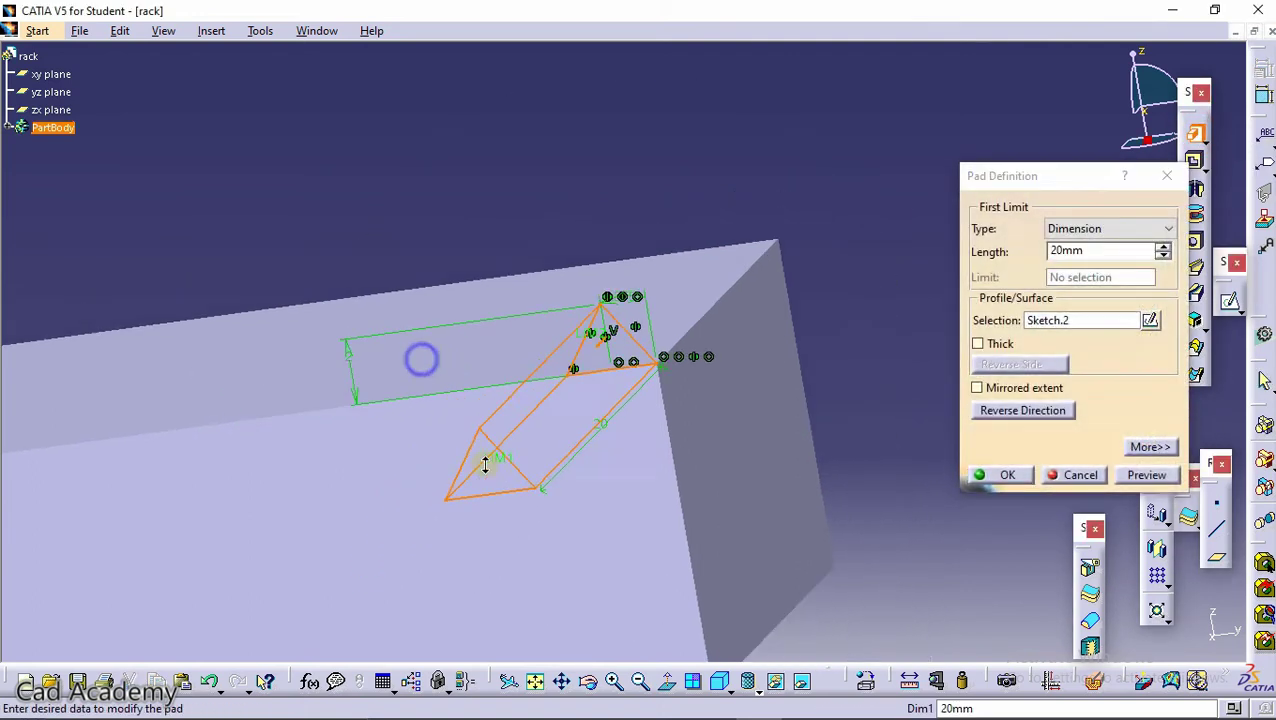
middle_click_drag(485, 463, 488, 520)
left_click(995, 411)
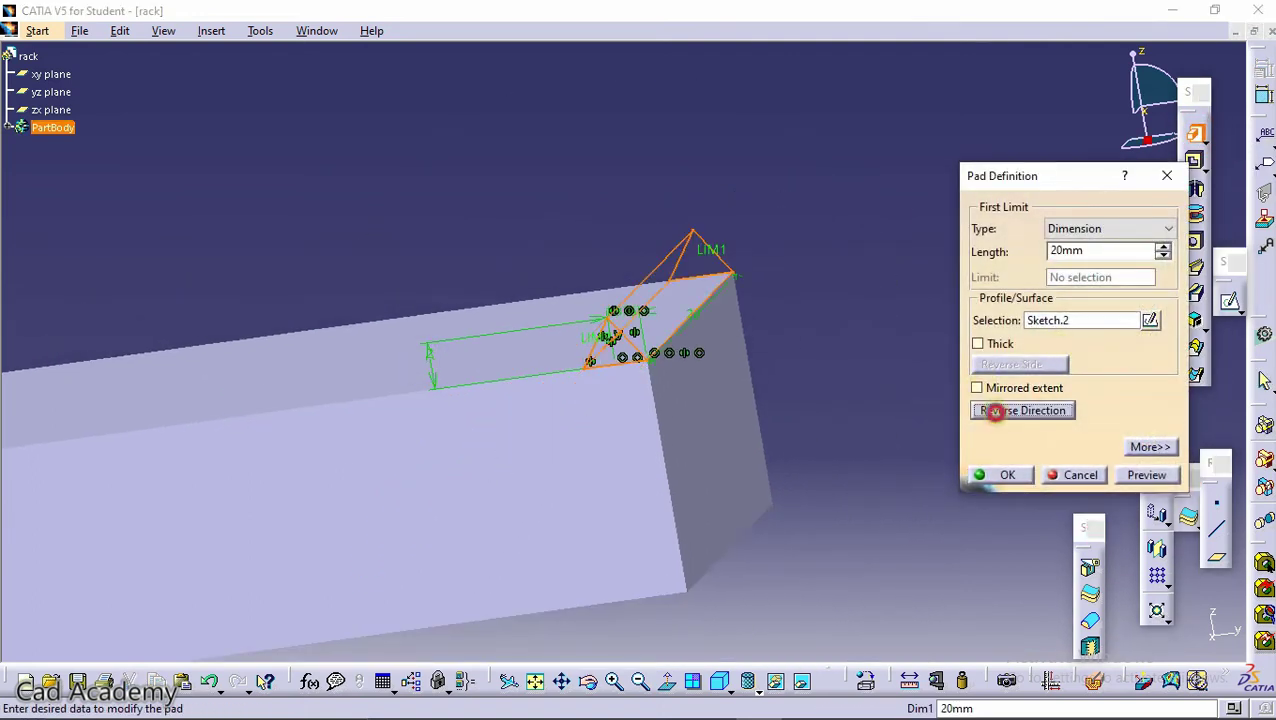
left_click(1148, 475)
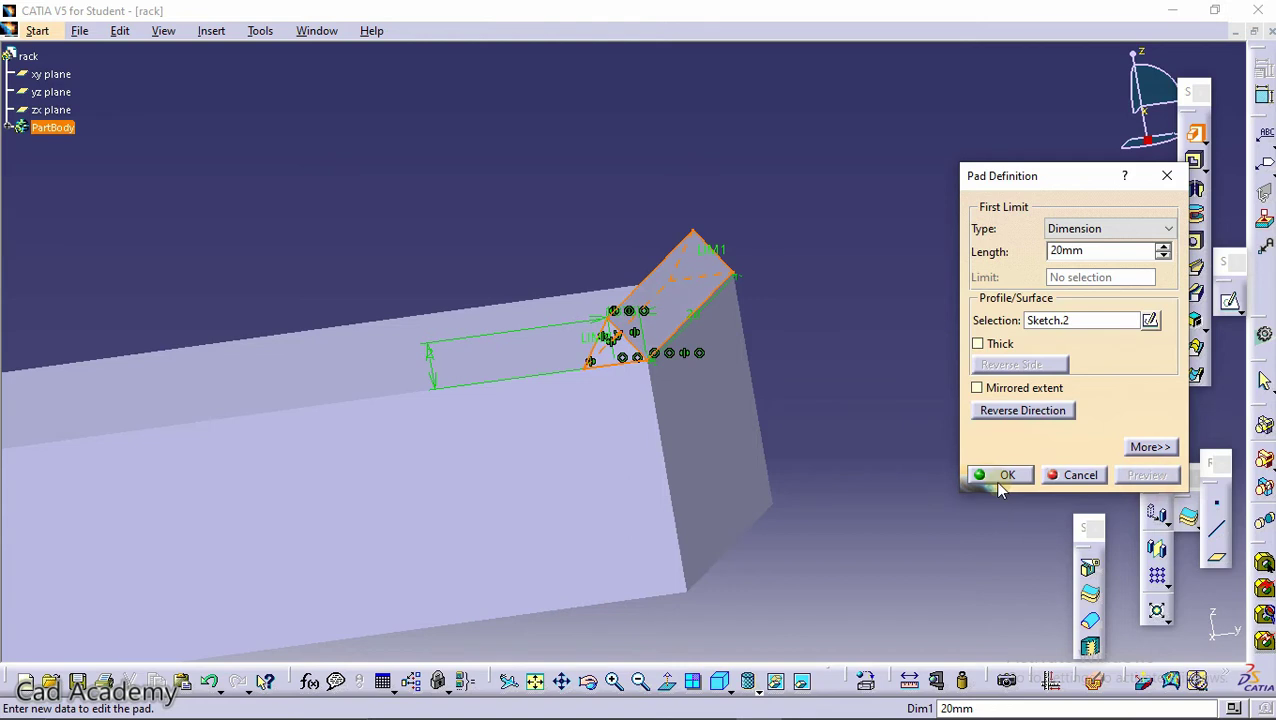
left_click(1000, 476)
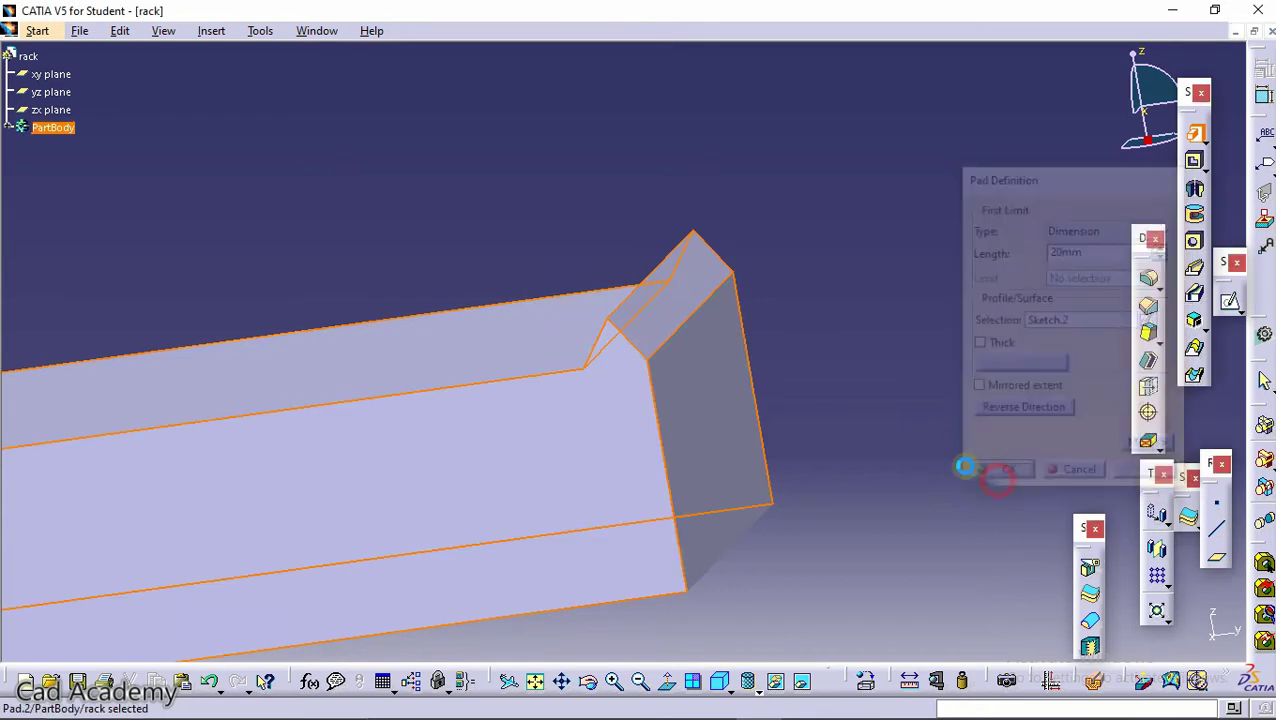
Start a rectangular pattern of tooth Pad.2 directed along the Y axis.
left_click(1160, 580)
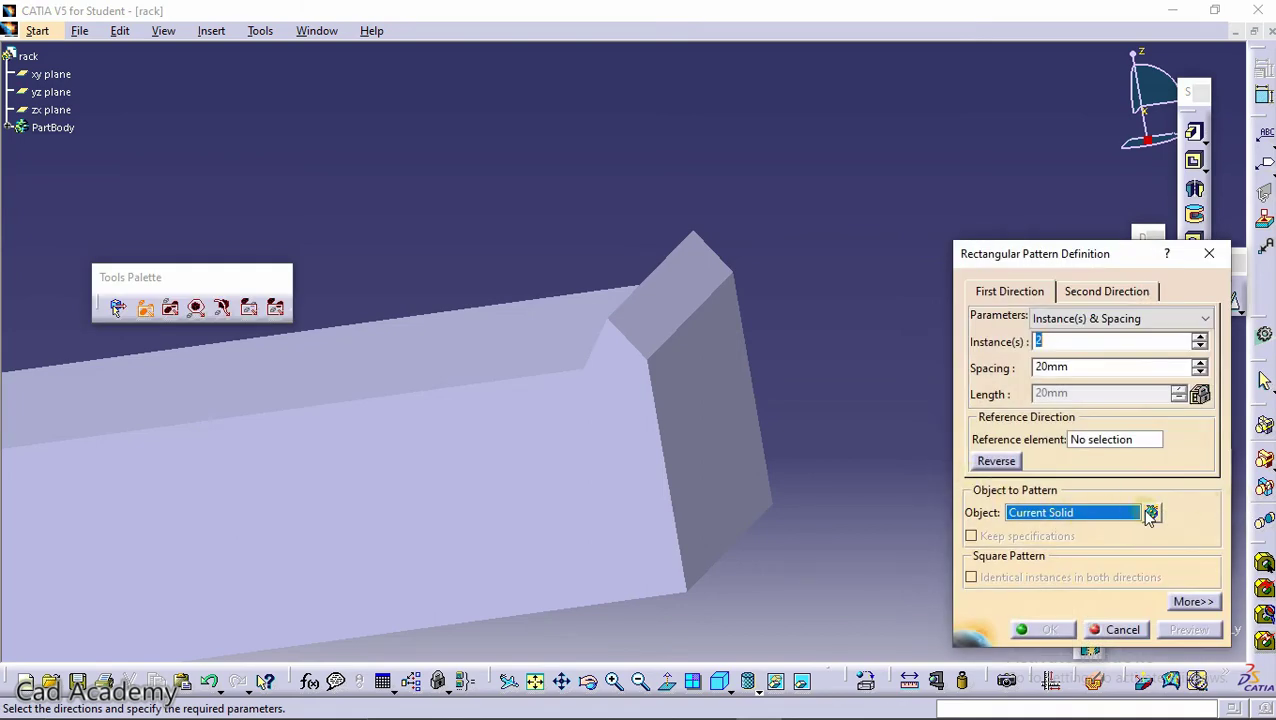
left_click(1150, 513)
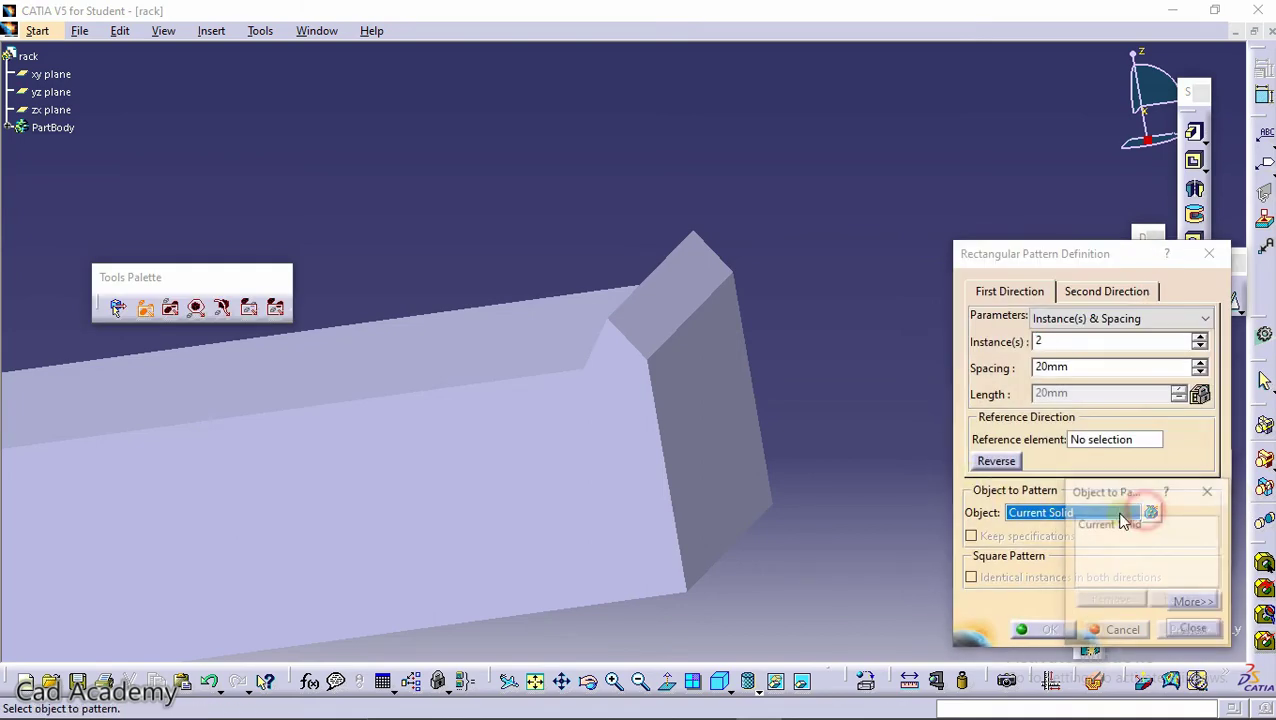
left_click(679, 313)
left_click(1195, 630)
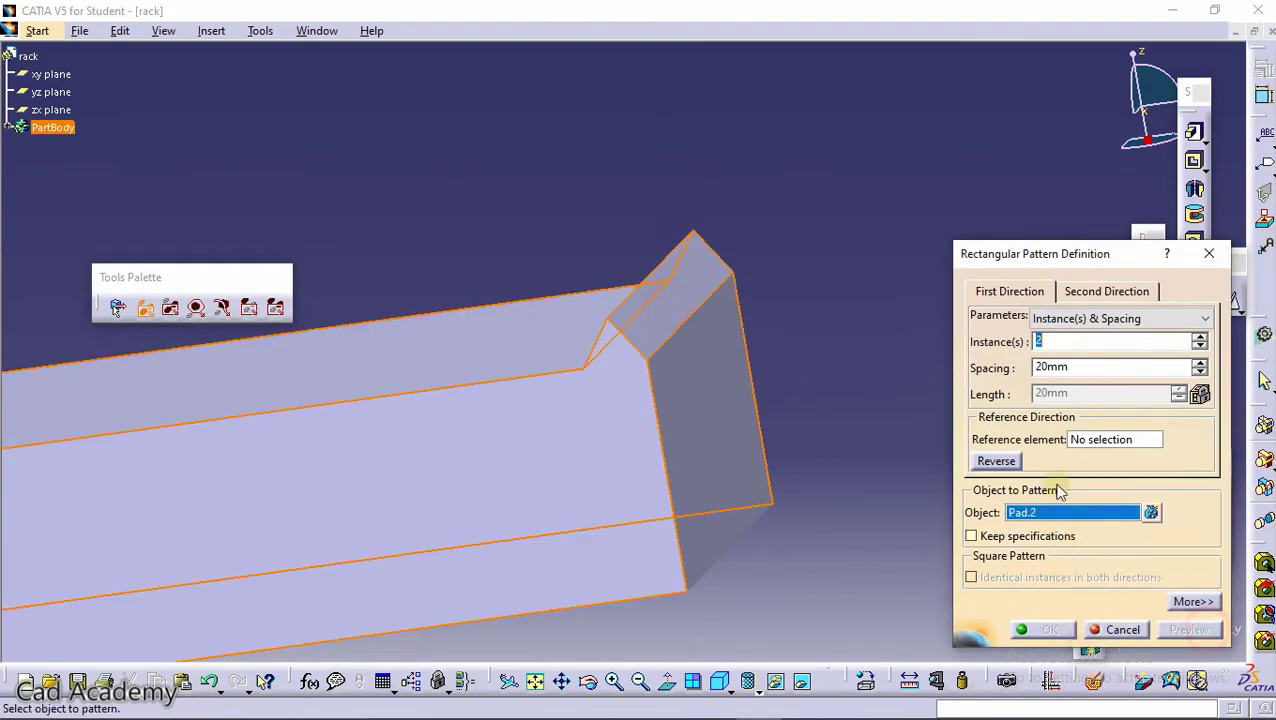
left_click(1100, 439)
middle_click_drag(775, 398, 665, 440)
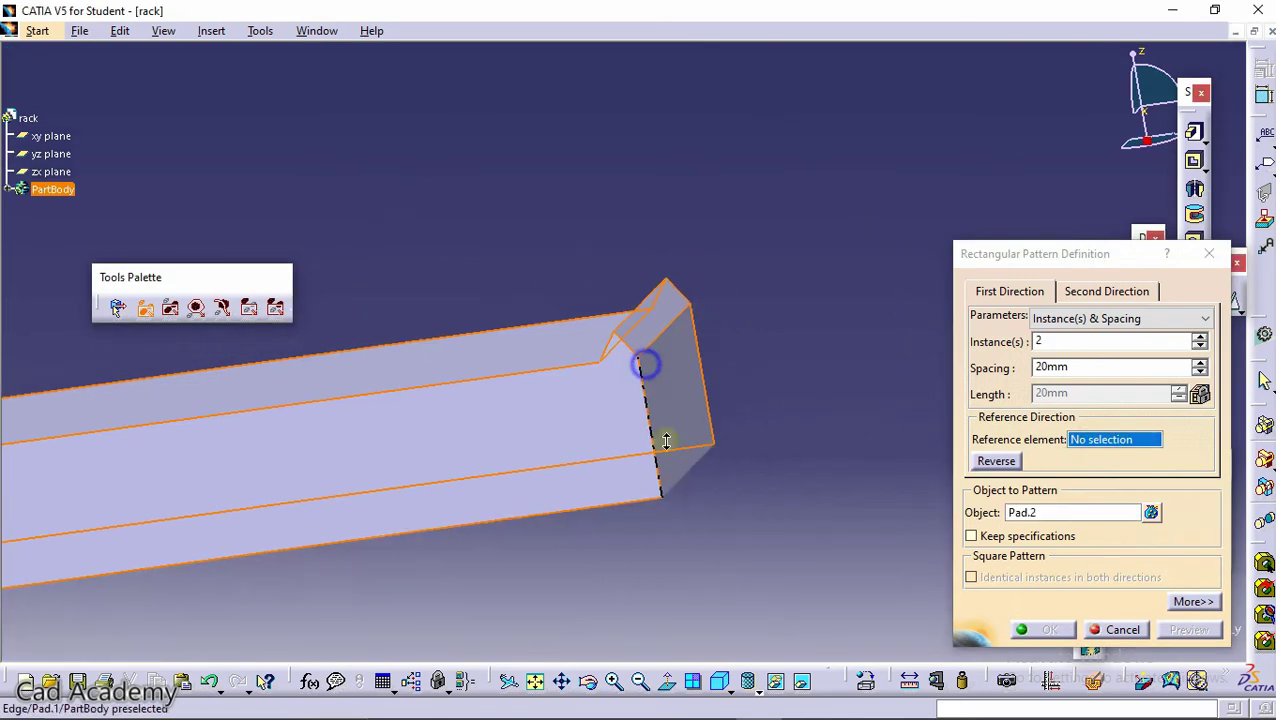
right_click(1127, 437)
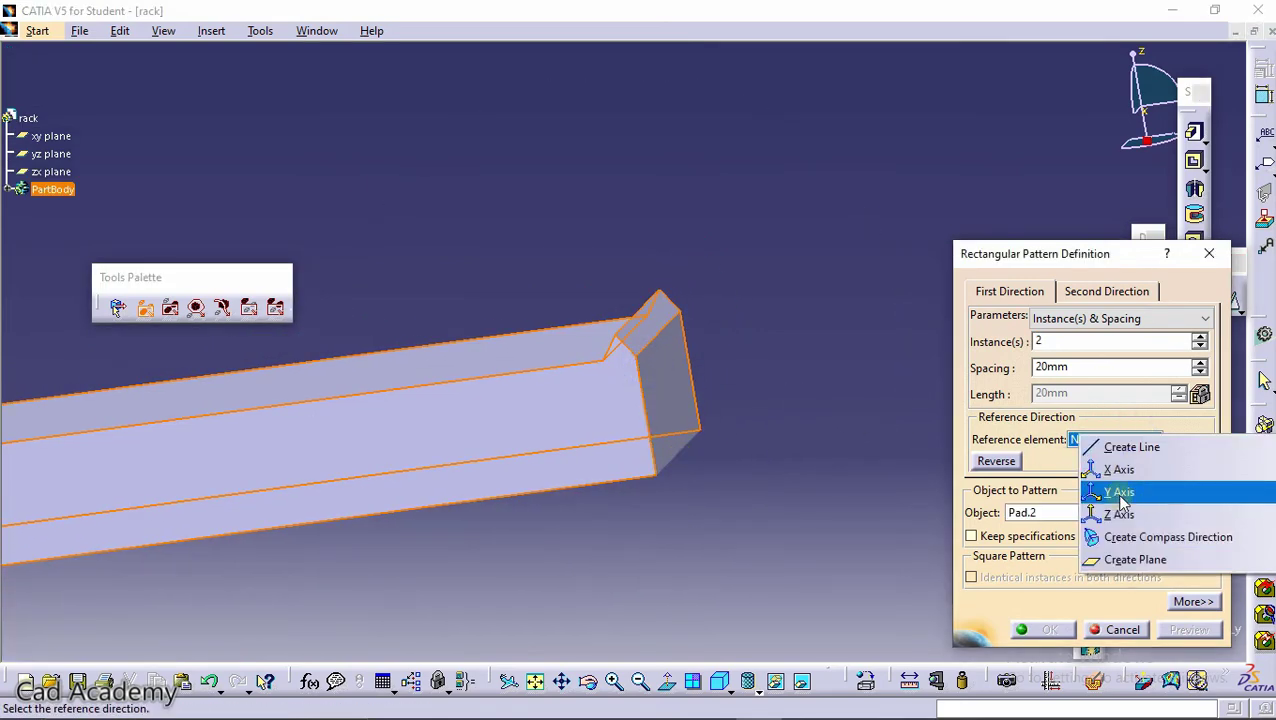
left_click(1120, 492)
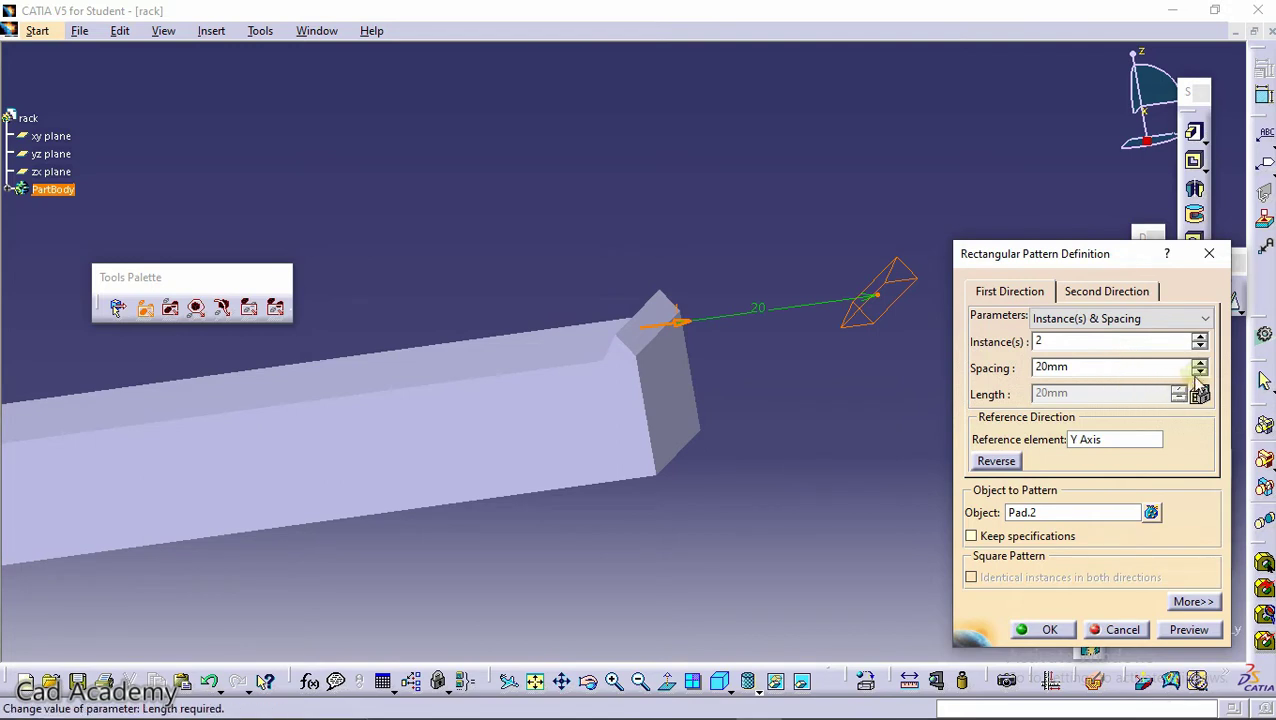
Set the pattern spacing to -2.75 mm, raise the instance count so teeth span the bar, and confirm.
left_click(1199, 372)
left_click(1199, 370)
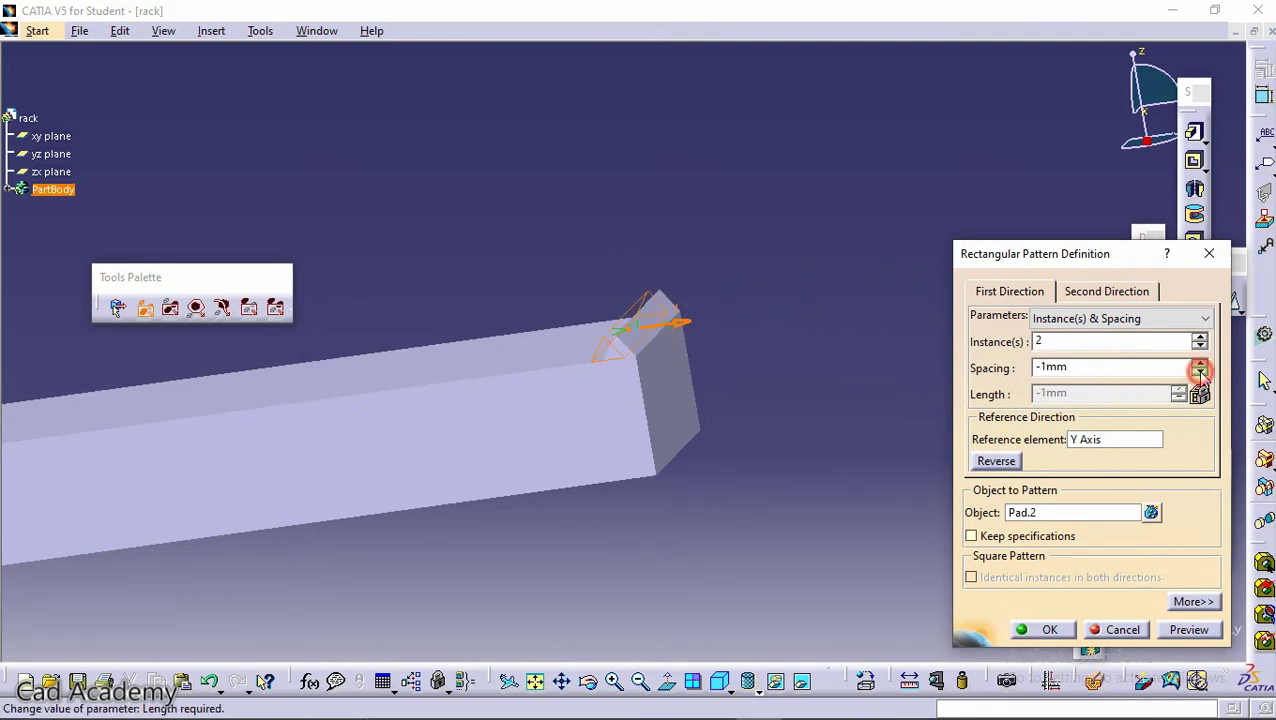
mouse_move(635, 361)
middle_mouse_down()
mouse_move(678, 356)
mouse_move(729, 196)
middle_mouse_up()
middle_click_drag(628, 365, 627, 364)
type("-2.75")
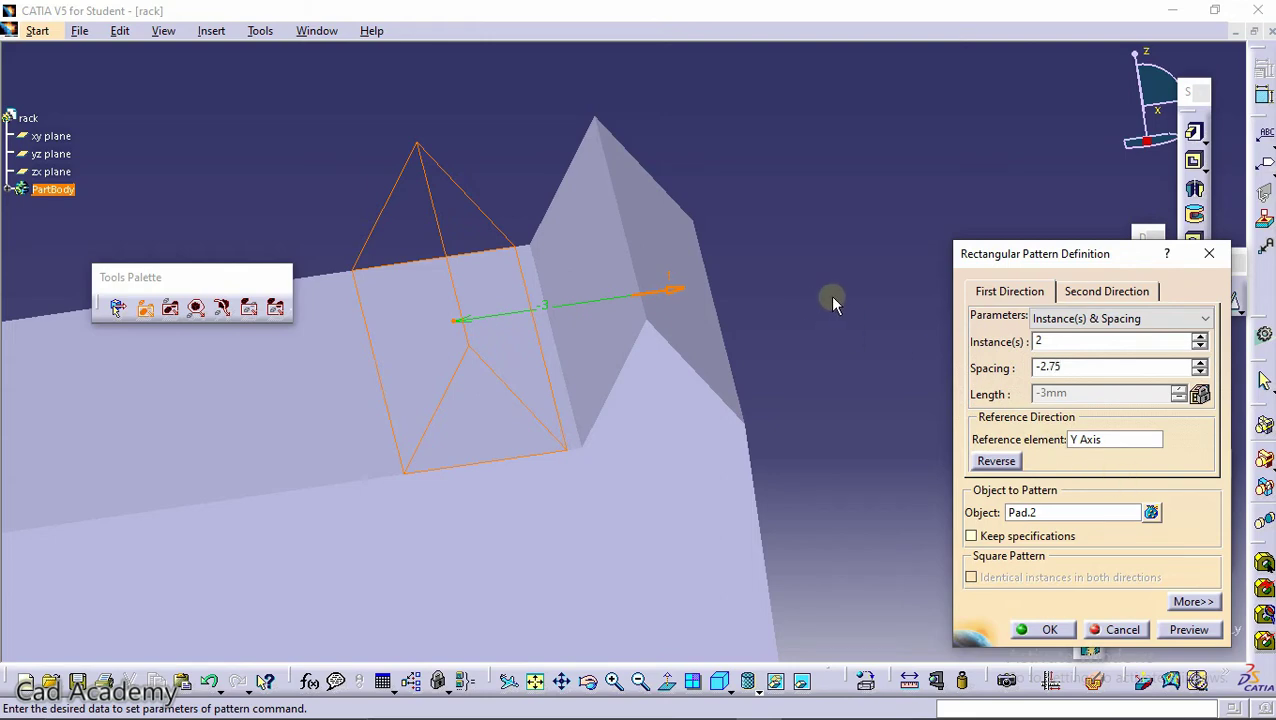
left_click(835, 302)
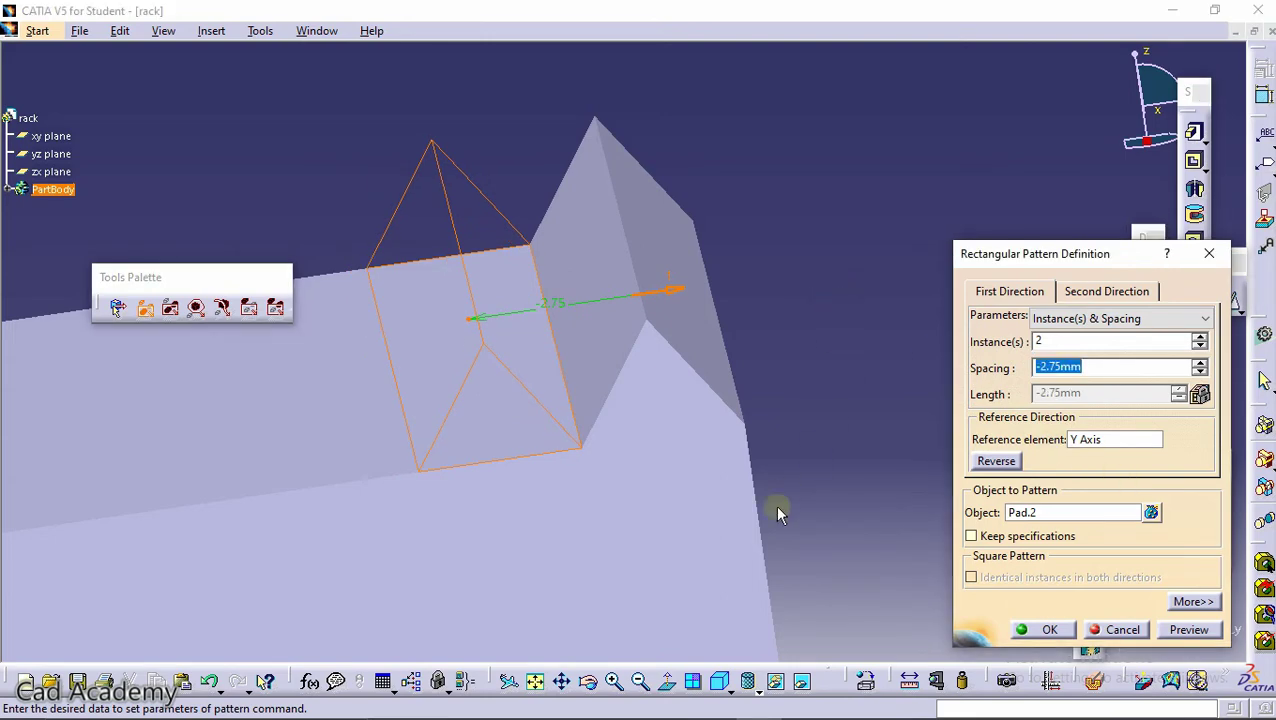
middle_click_drag(780, 513, 886, 353)
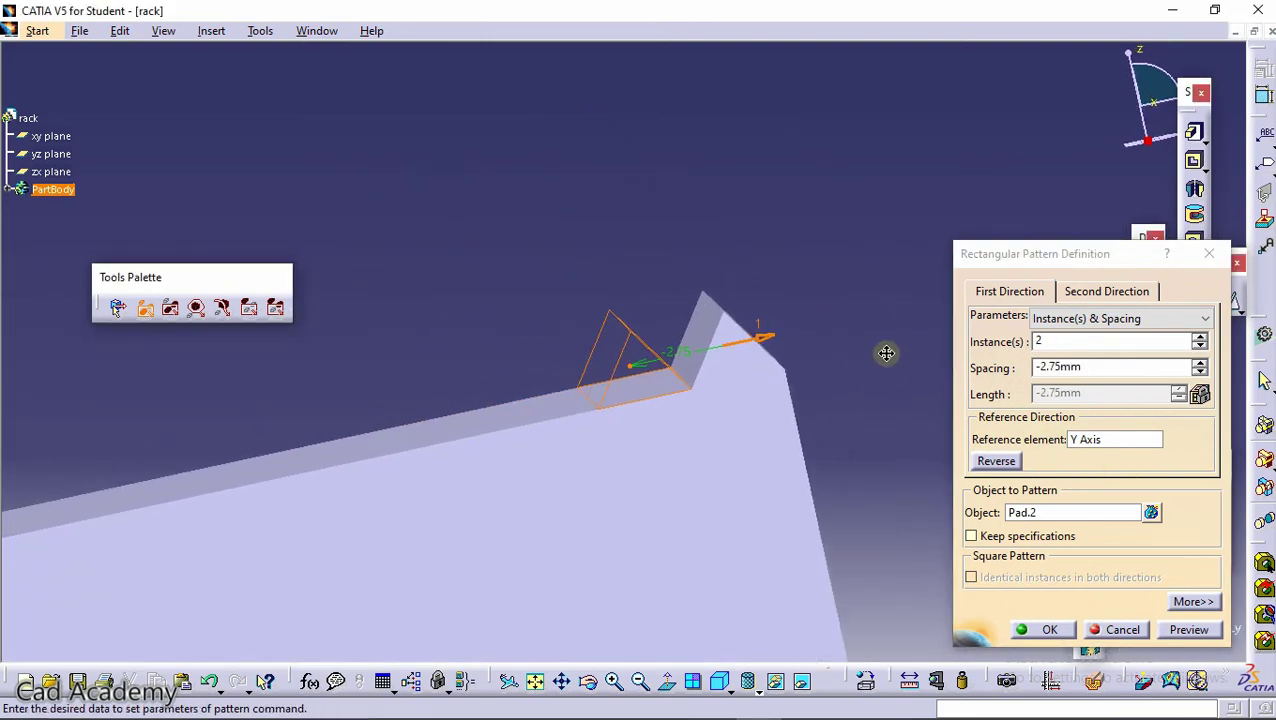
mouse_move(886, 353)
middle_mouse_down()
mouse_move(330, 384)
mouse_move(960, 248)
middle_mouse_up()
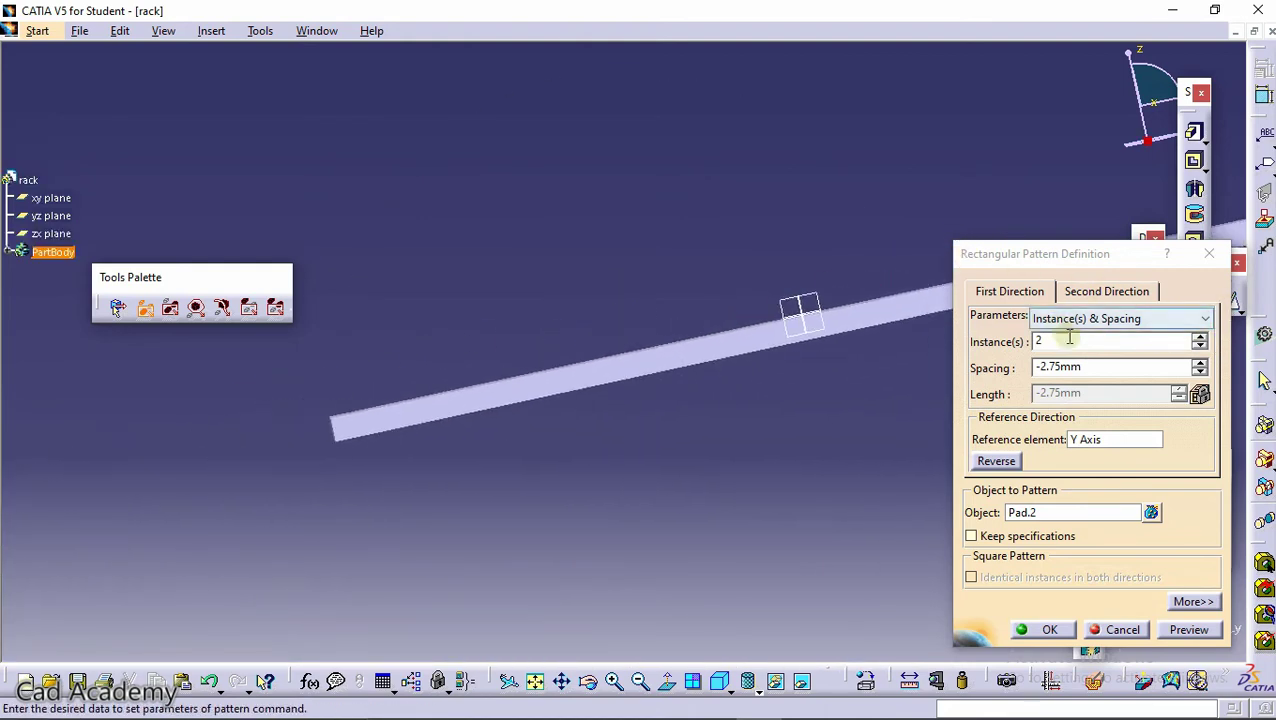
left_click(1199, 338)
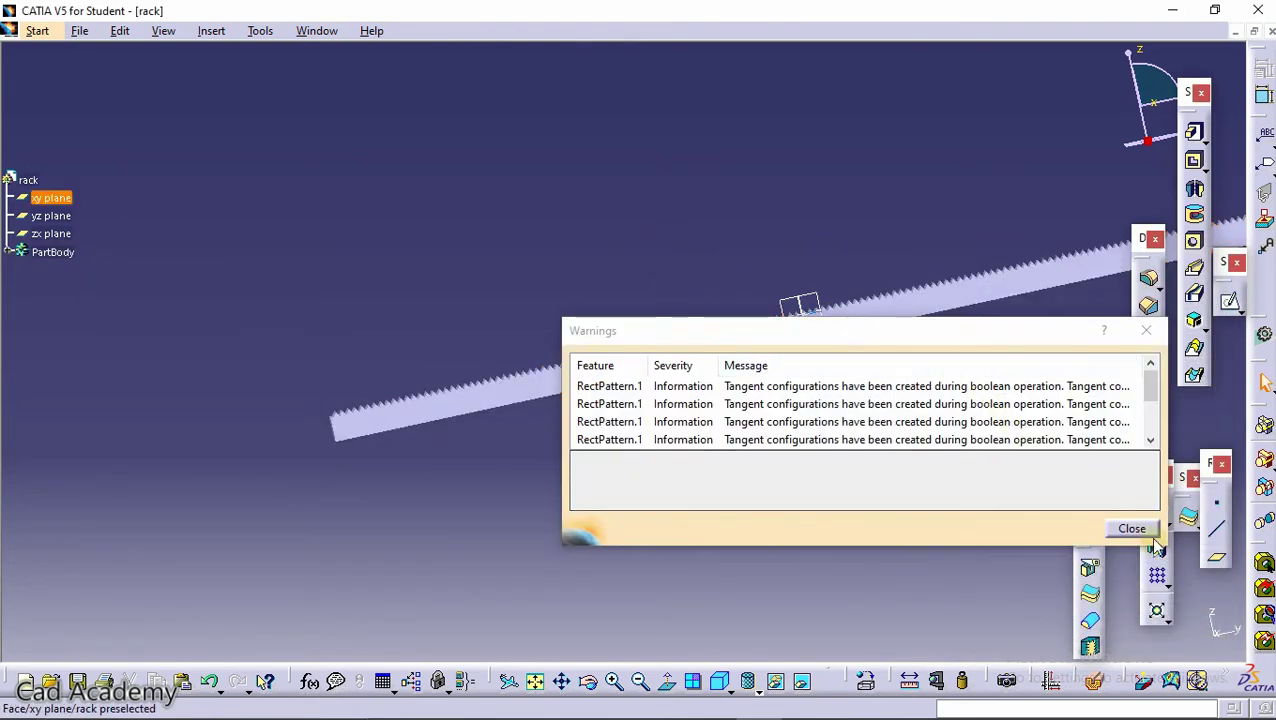
left_click(1131, 528)
mouse_move(555, 194)
middle_mouse_down()
mouse_move(634, 317)
mouse_move(760, 418)
mouse_move(769, 262)
middle_mouse_up()
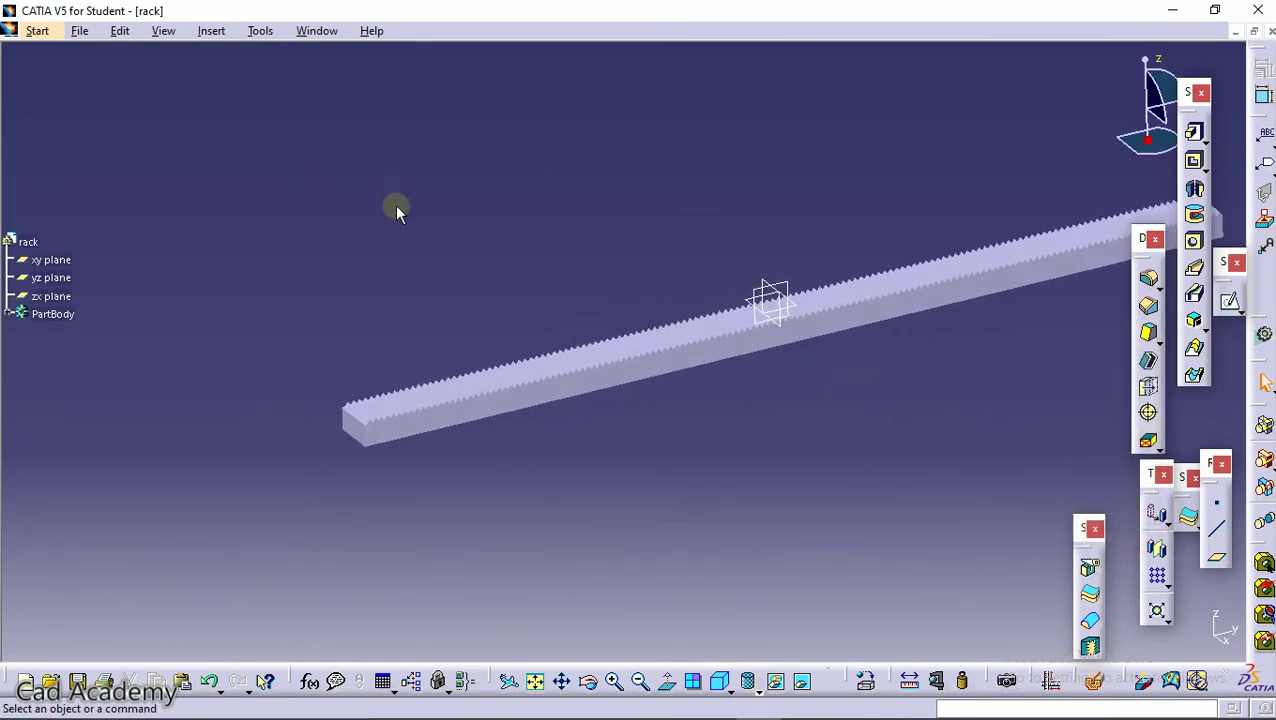
Select the rack's end face and open a new sketch on it.
mouse_move(322, 393)
middle_mouse_down()
mouse_move(436, 342)
mouse_move(456, 268)
middle_mouse_up()
left_click(290, 412)
left_click(1231, 304)
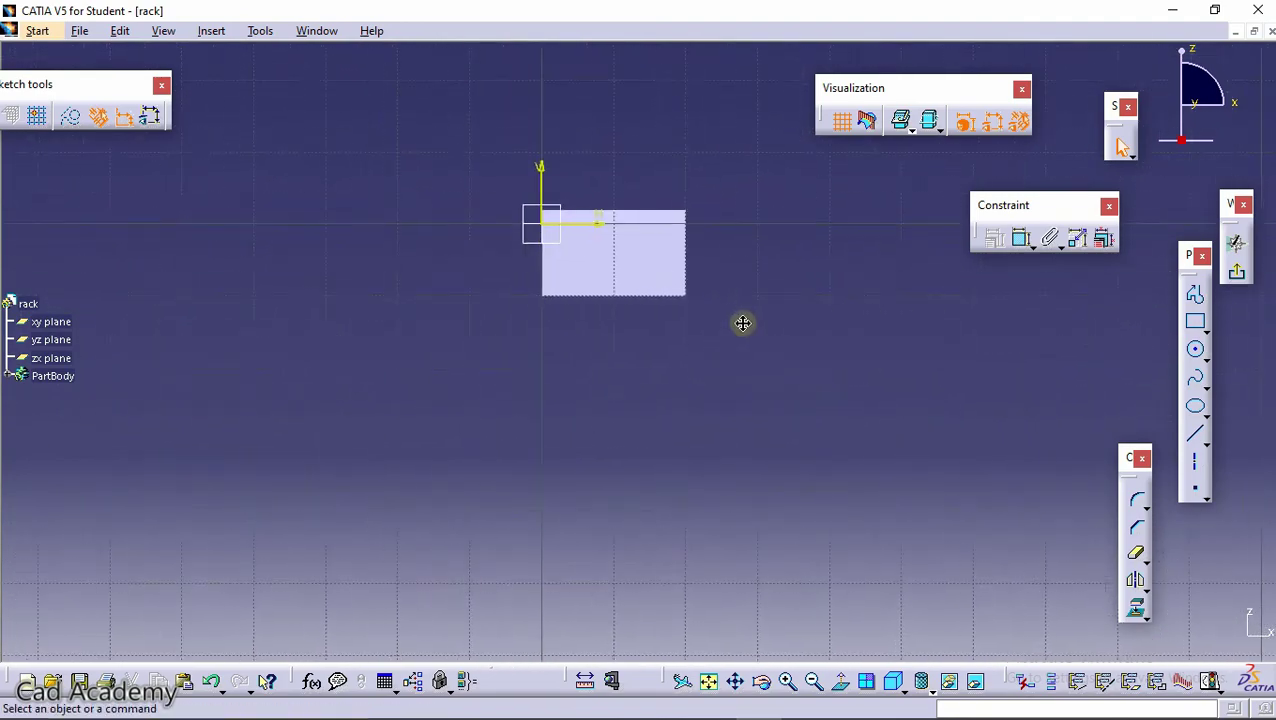
mouse_move(743, 323)
middle_mouse_down()
mouse_move(552, 283)
mouse_move(550, 262)
middle_mouse_up()
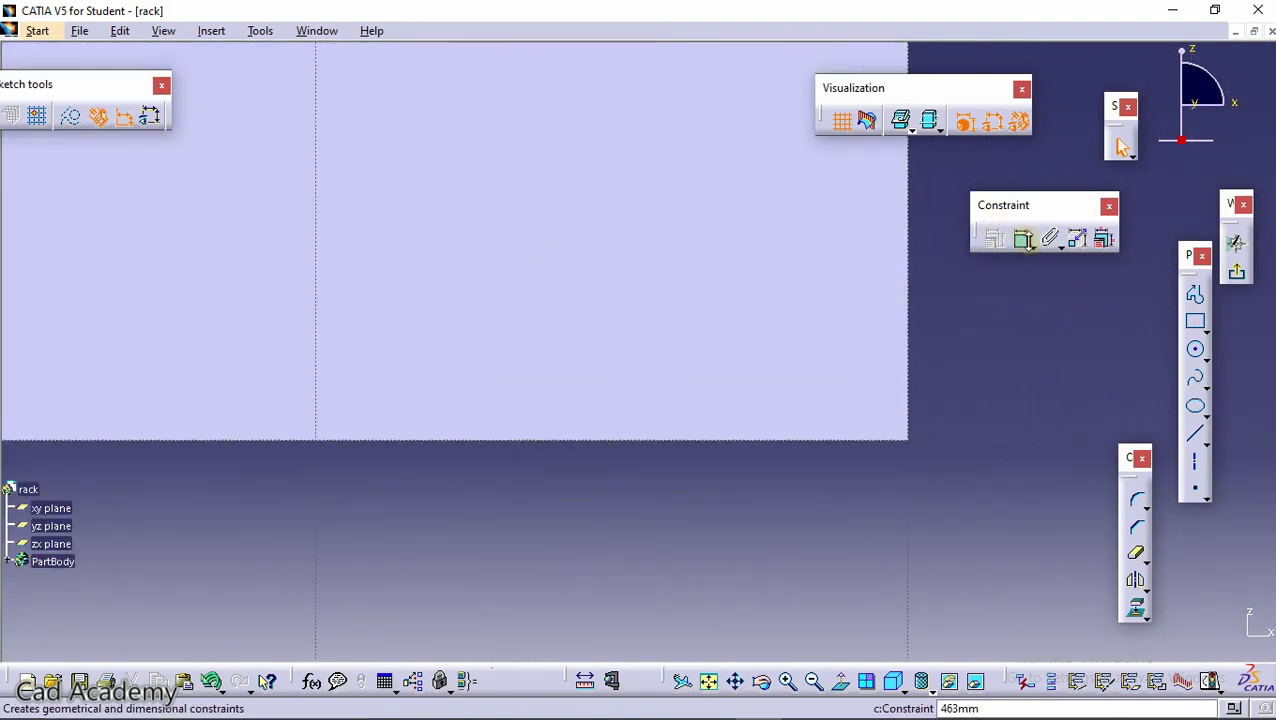
Draw a rectangle near the bar's bottom edge and dimension its height and width.
left_click(1194, 320)
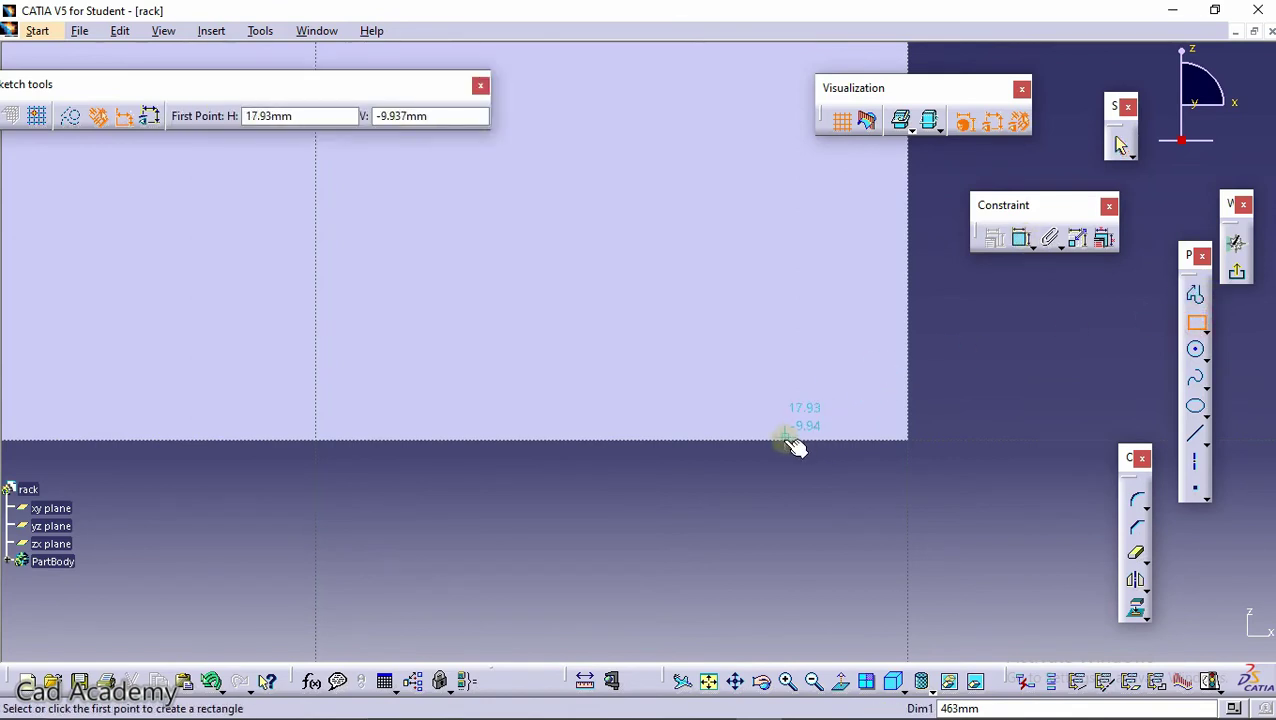
left_click(790, 440)
middle_click_drag(632, 219, 601, 225)
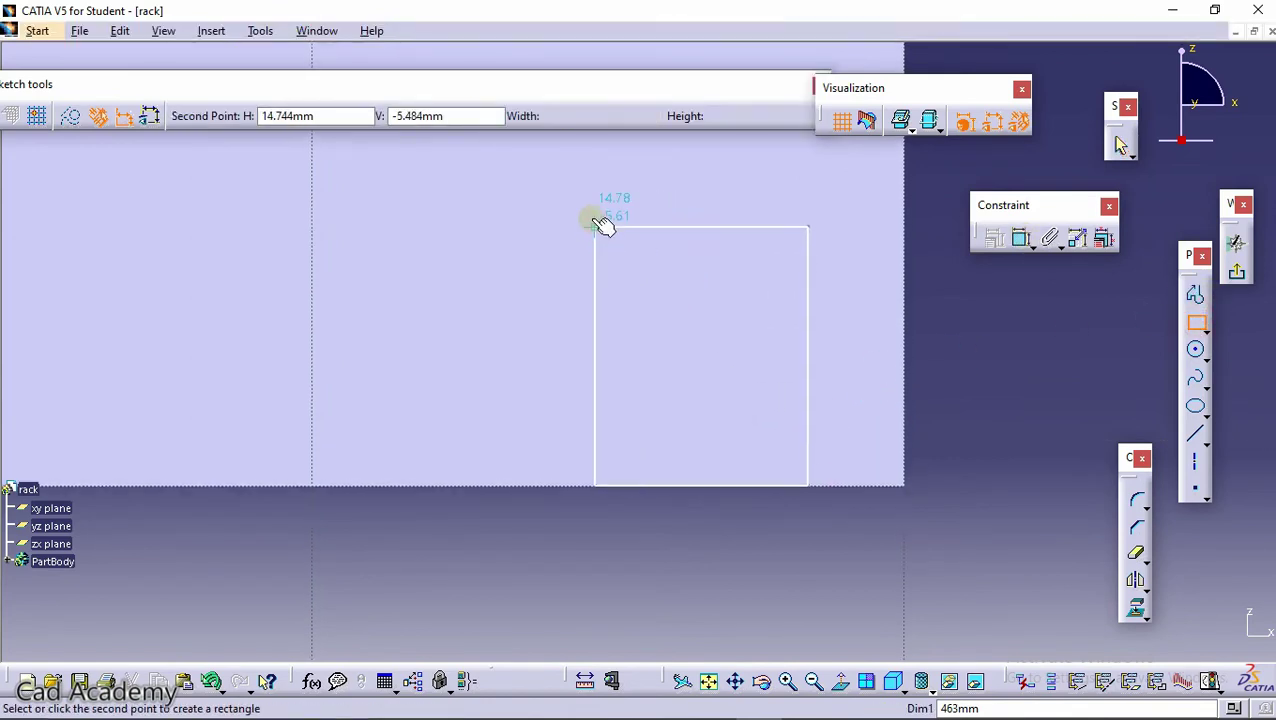
left_click(545, 215)
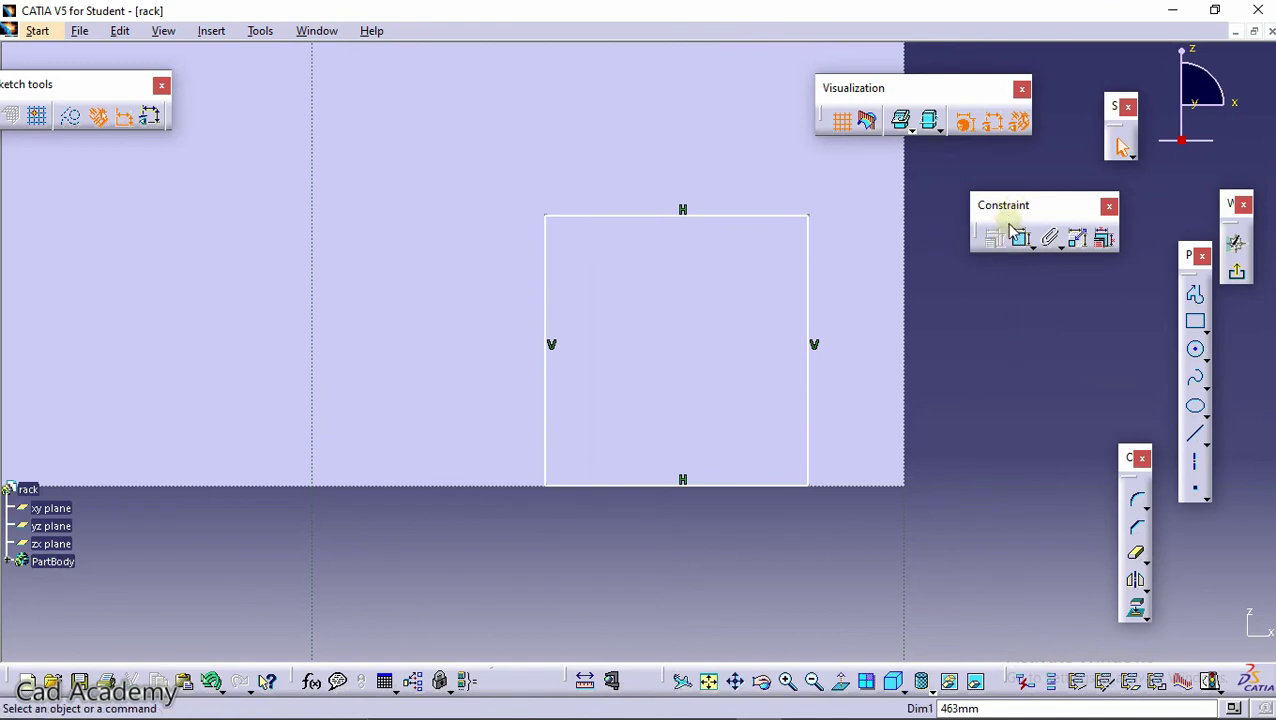
left_click(810, 302)
left_click(1018, 330)
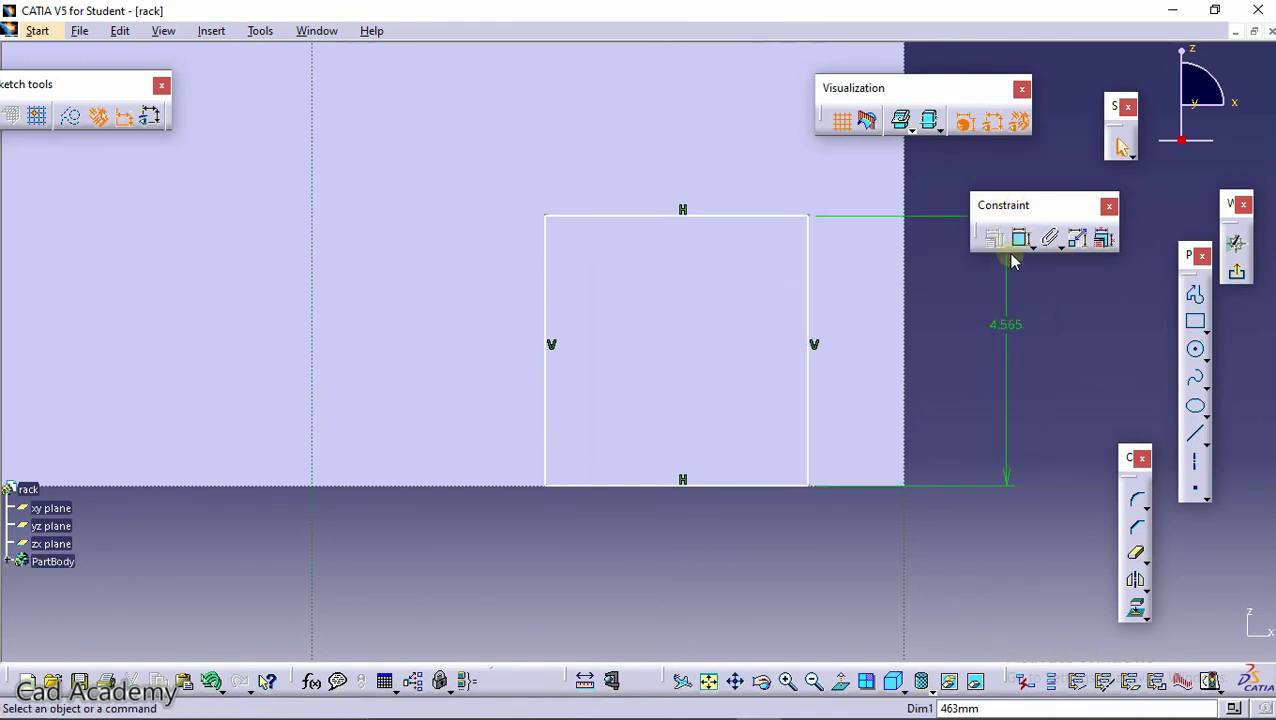
left_click(781, 180)
left_click(1022, 238)
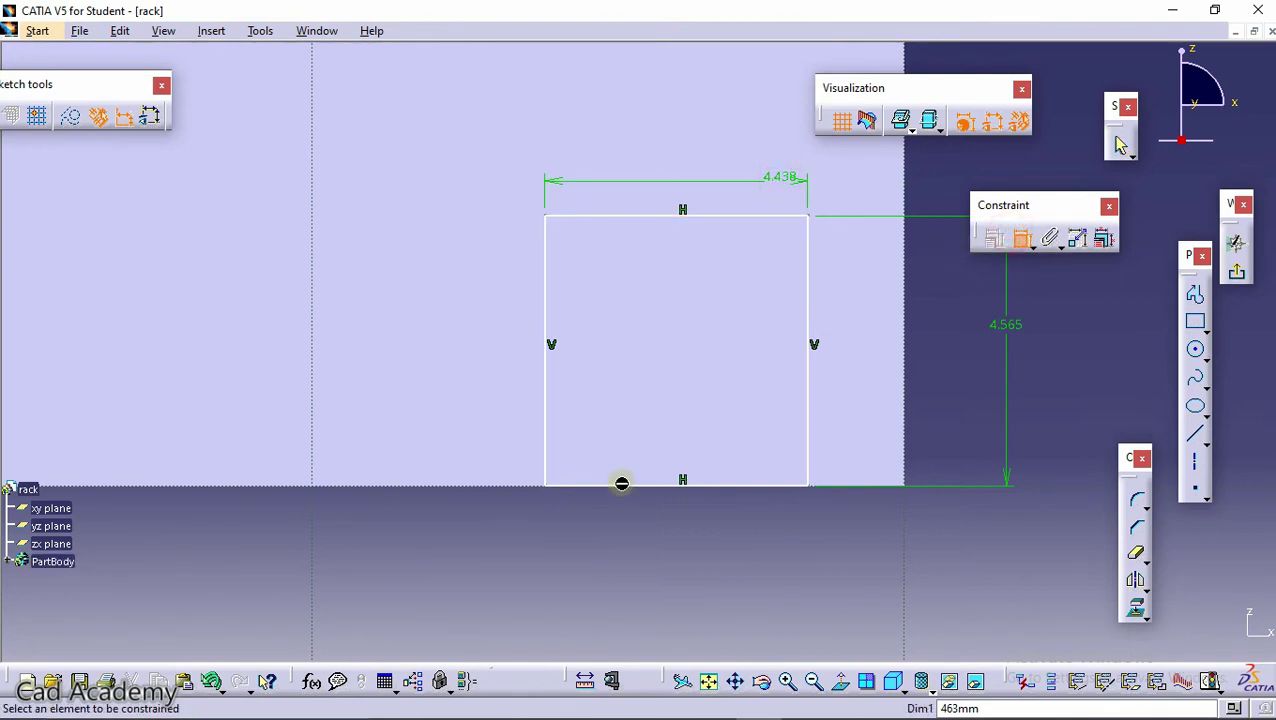
Make the rectangle's bottom edge coincident with the H axis and size it 5 by 5.
left_click(610, 487)
left_click(487, 488)
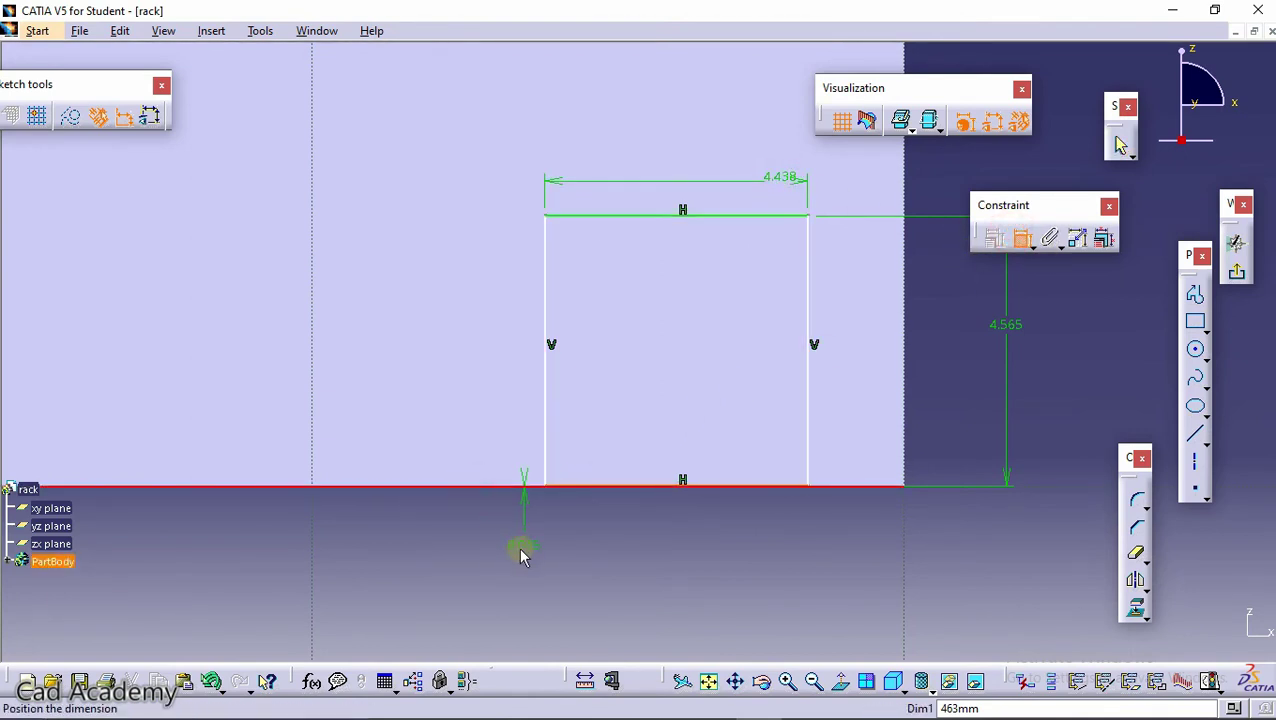
right_click(520, 556)
left_click(584, 413)
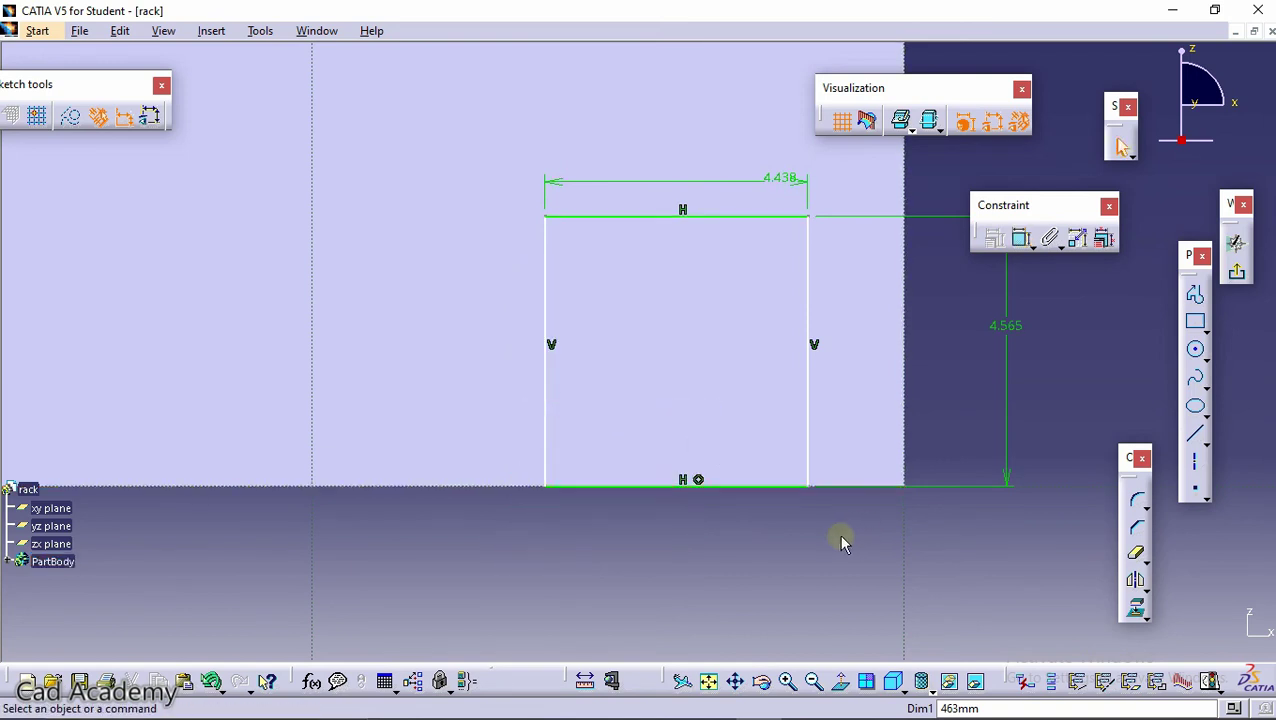
double_click(1006, 325)
type("5")
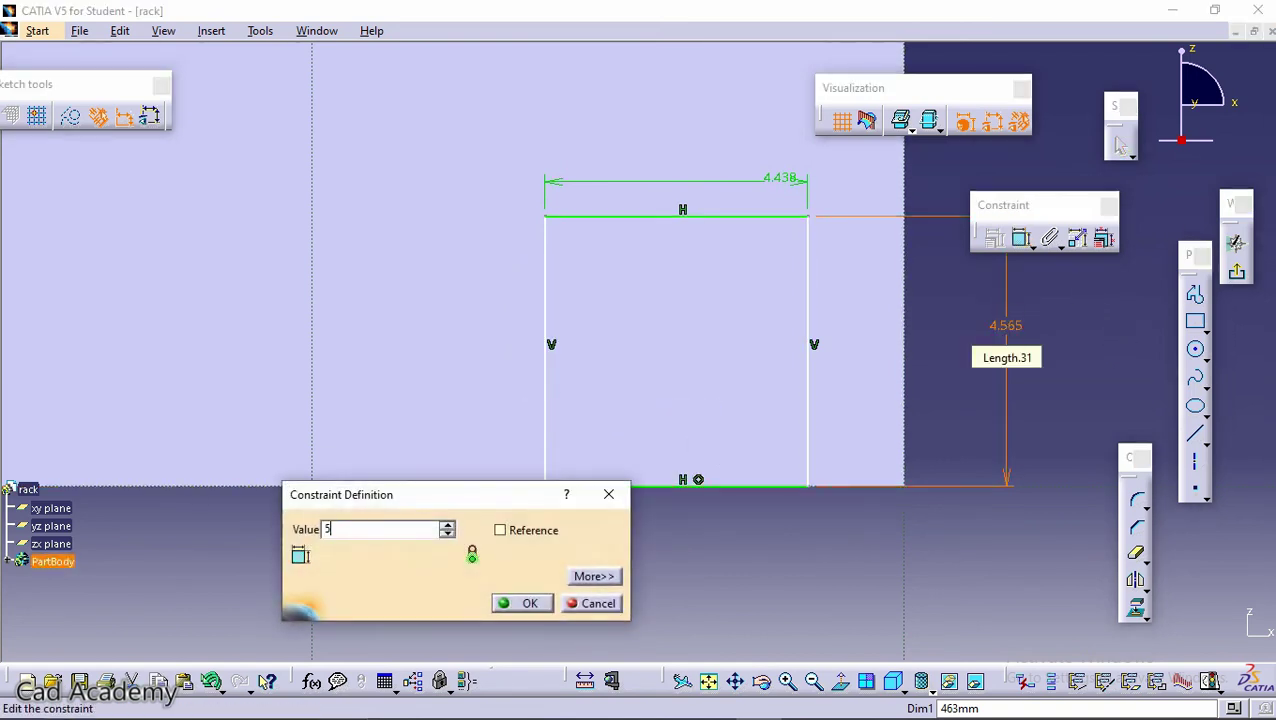
key("Return")
double_click(769, 157)
type("5")
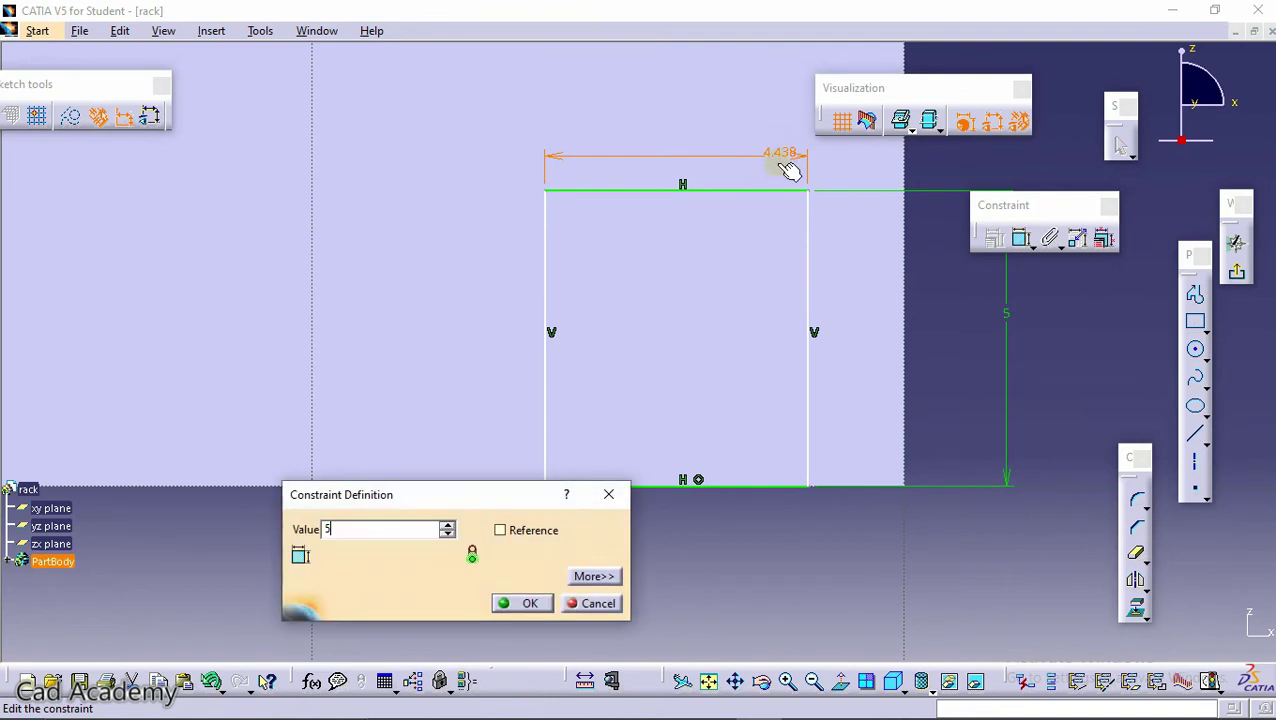
key("Return")
Dimension the square's right edge 2.5 in from the bar's right side.
left_click(1022, 240)
left_click(1022, 240)
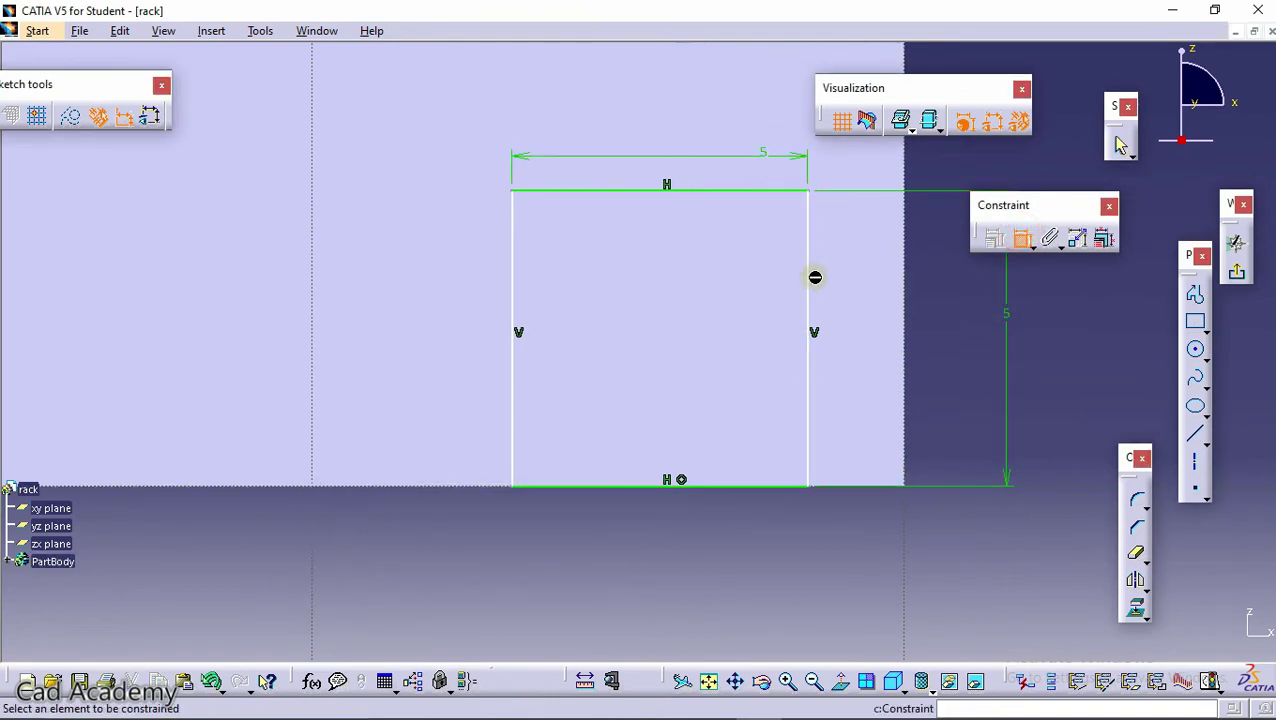
left_click(809, 275)
left_click(906, 310)
left_click(868, 558)
double_click(868, 558)
type("2.5")
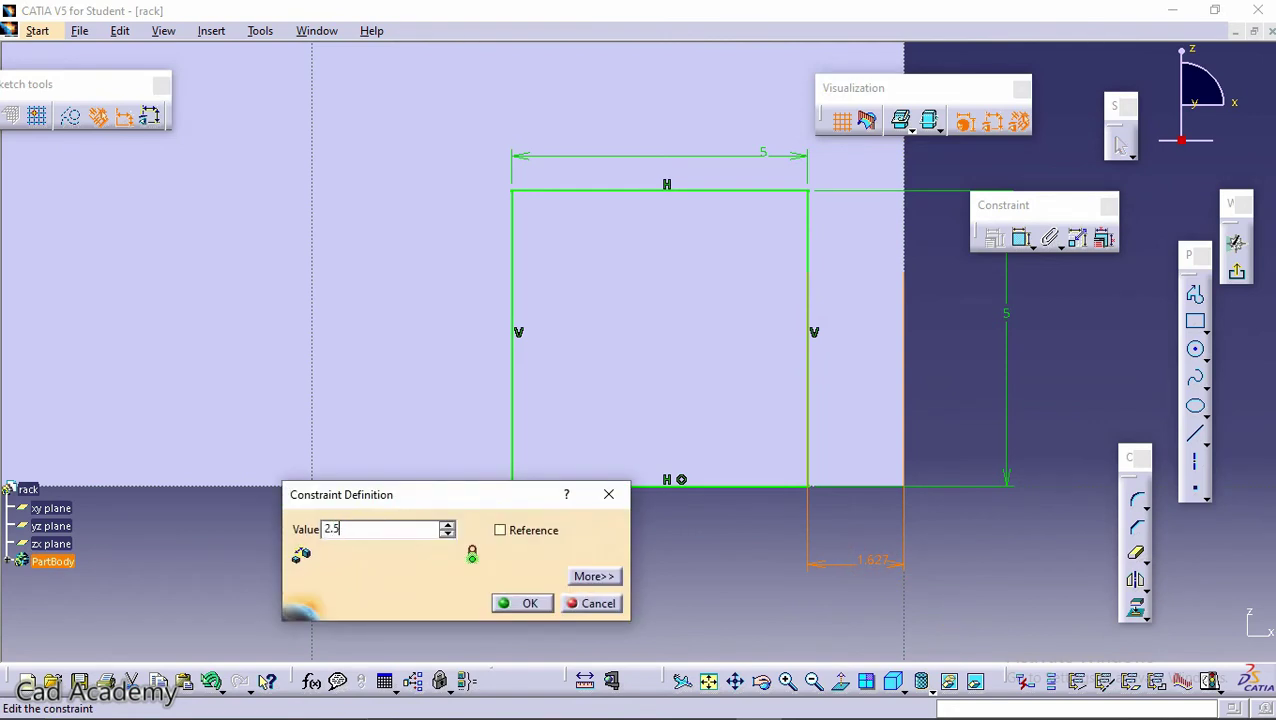
key("Return")
middle_click_drag(860, 535, 781, 438)
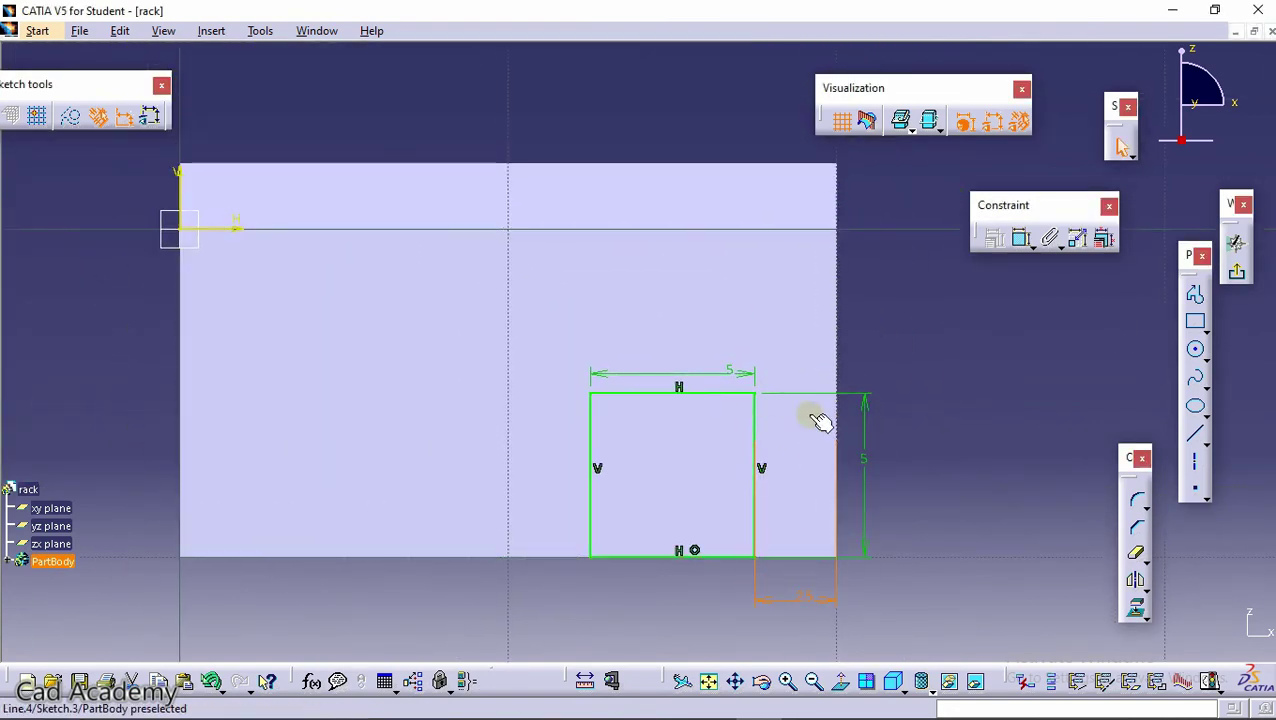
Add a dimension from the square's top line to the horizontal sketch axis.
left_click(1020, 238)
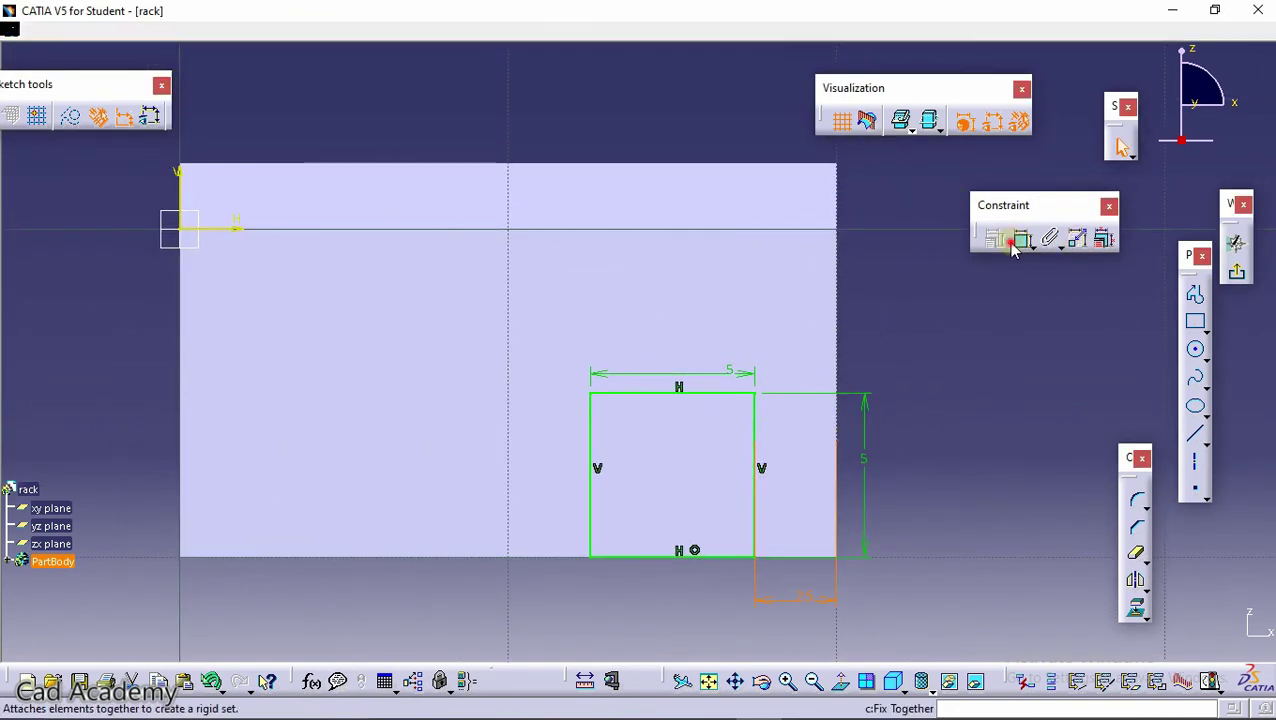
left_click(674, 395)
left_click(229, 232)
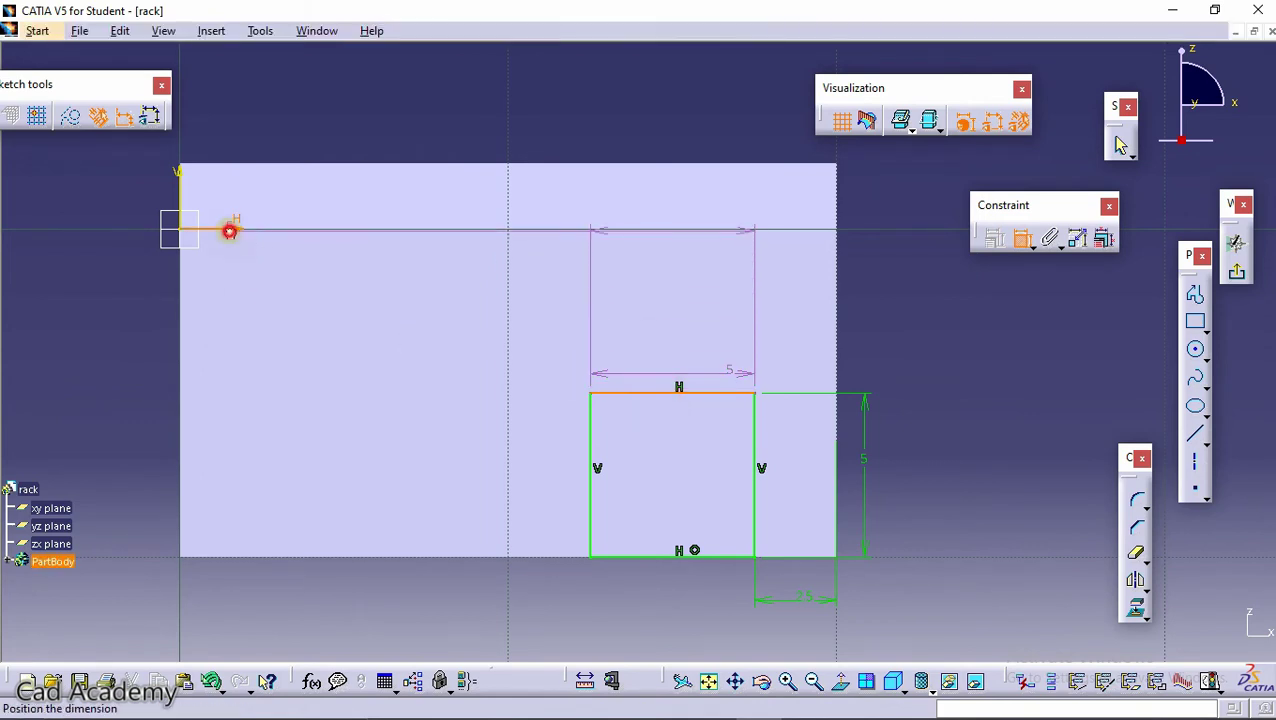
left_click(987, 337)
left_click(980, 332)
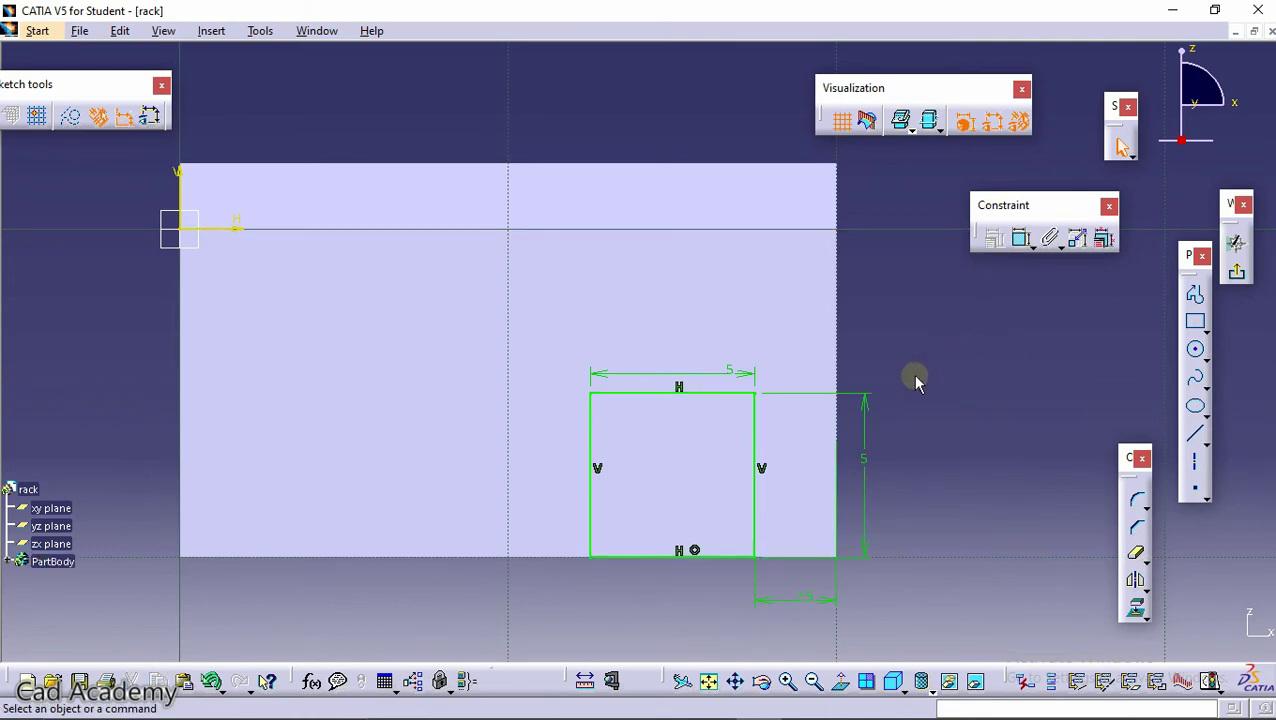
middle_click_drag(915, 379, 888, 333)
Draw a small rectangle inside the square's left edge and constrain its width to 1.
middle_click_drag(945, 382, 735, 188)
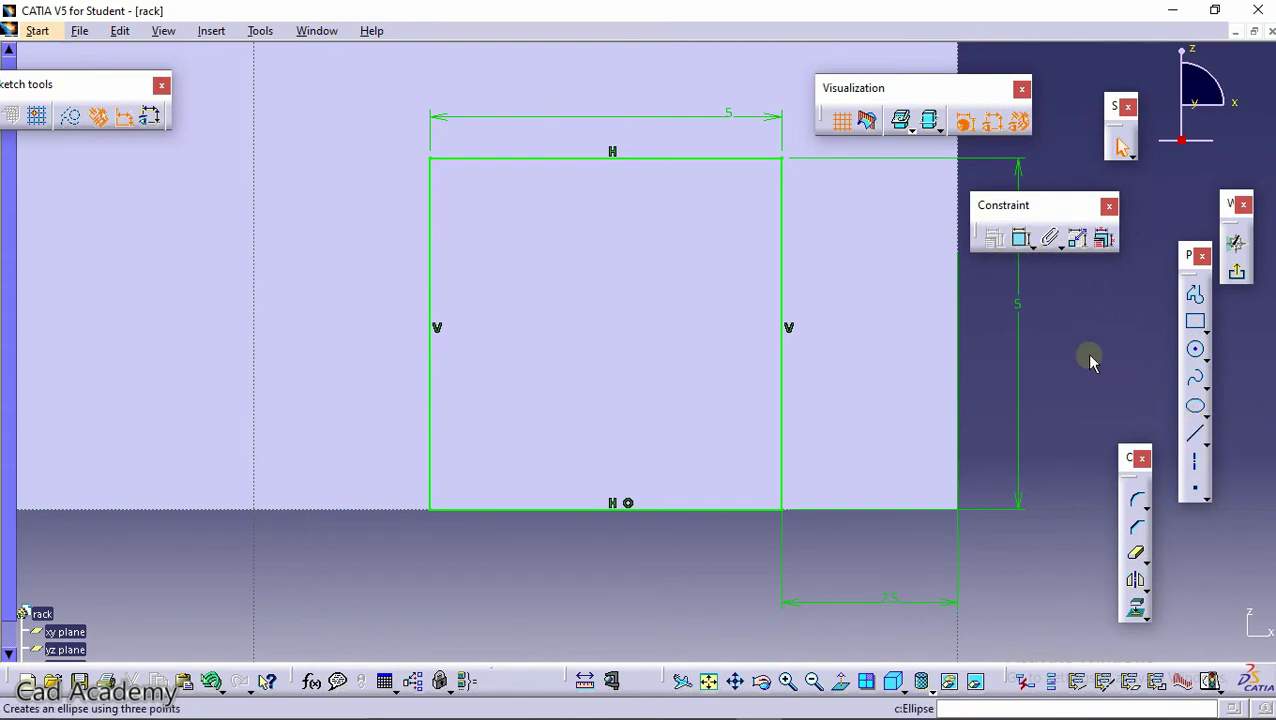
left_click(1193, 320)
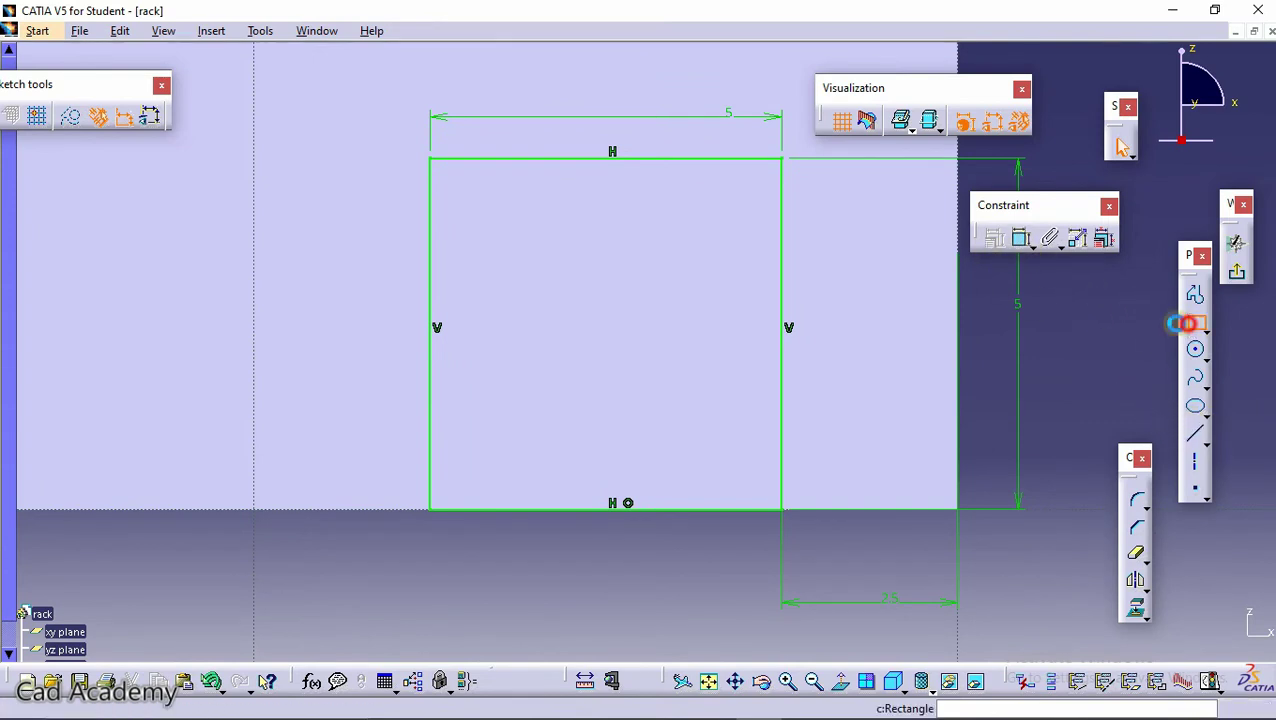
left_click(514, 509)
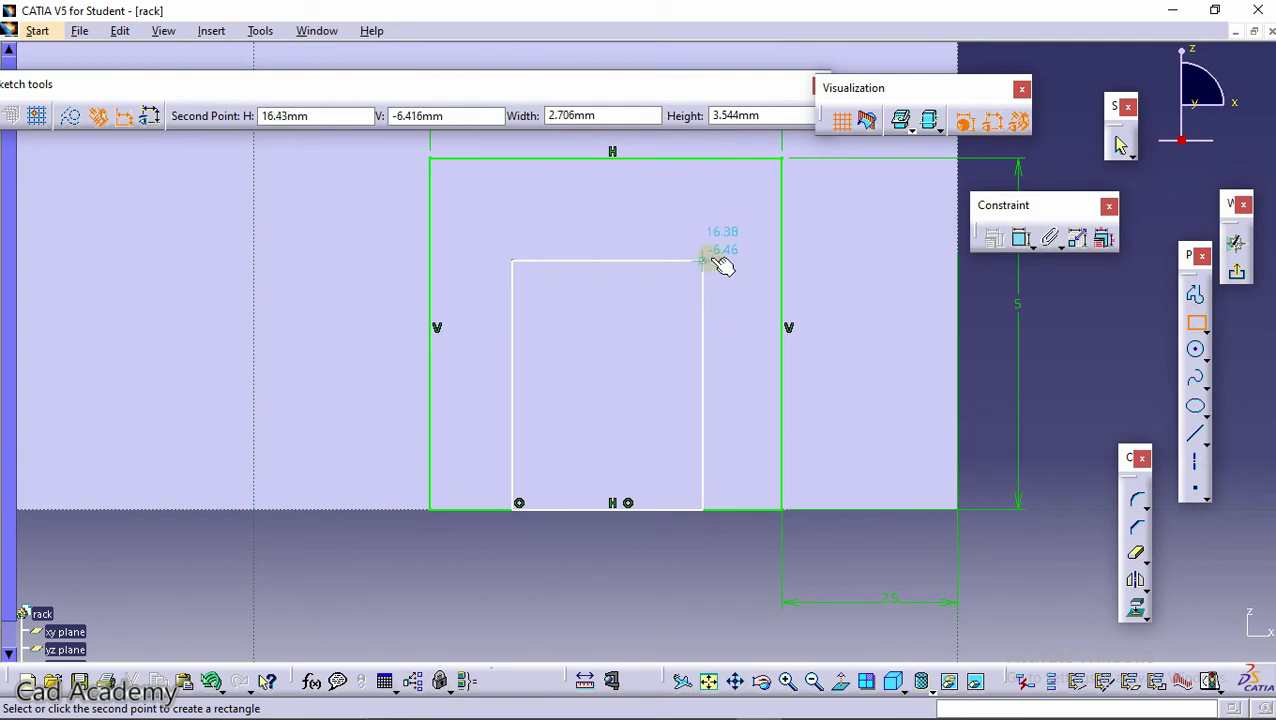
left_click(440, 252)
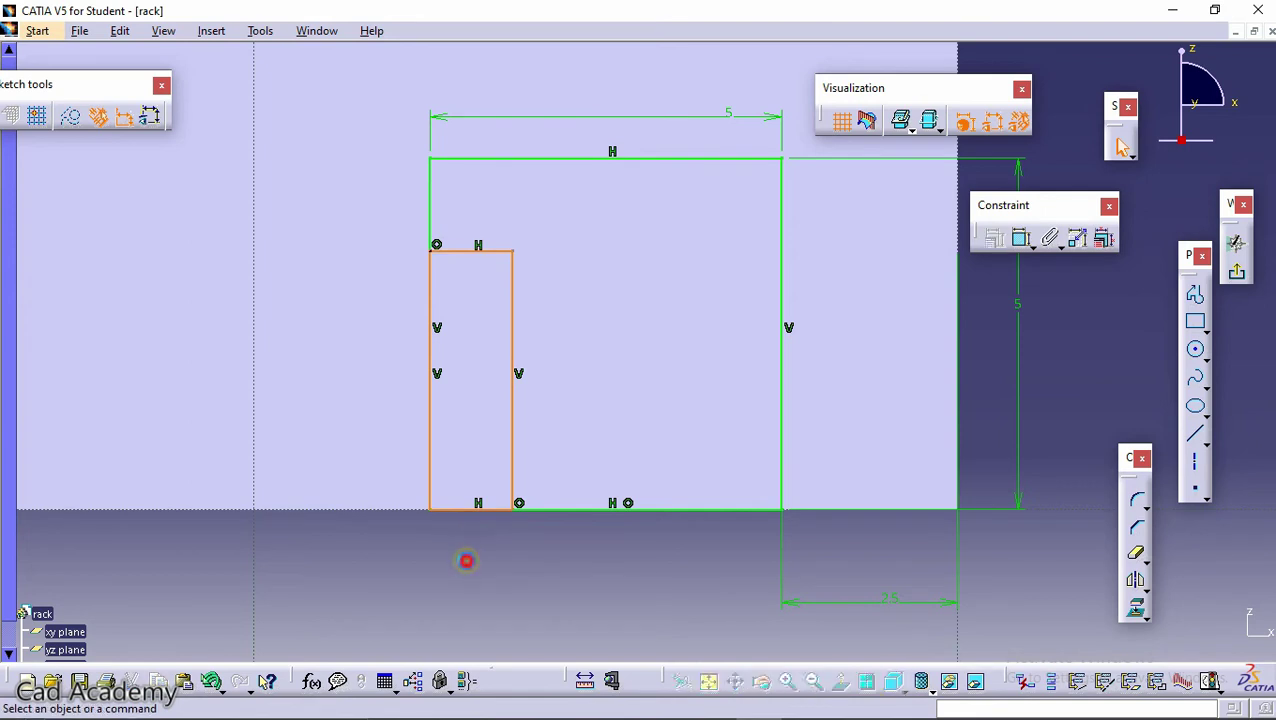
left_click(1020, 238)
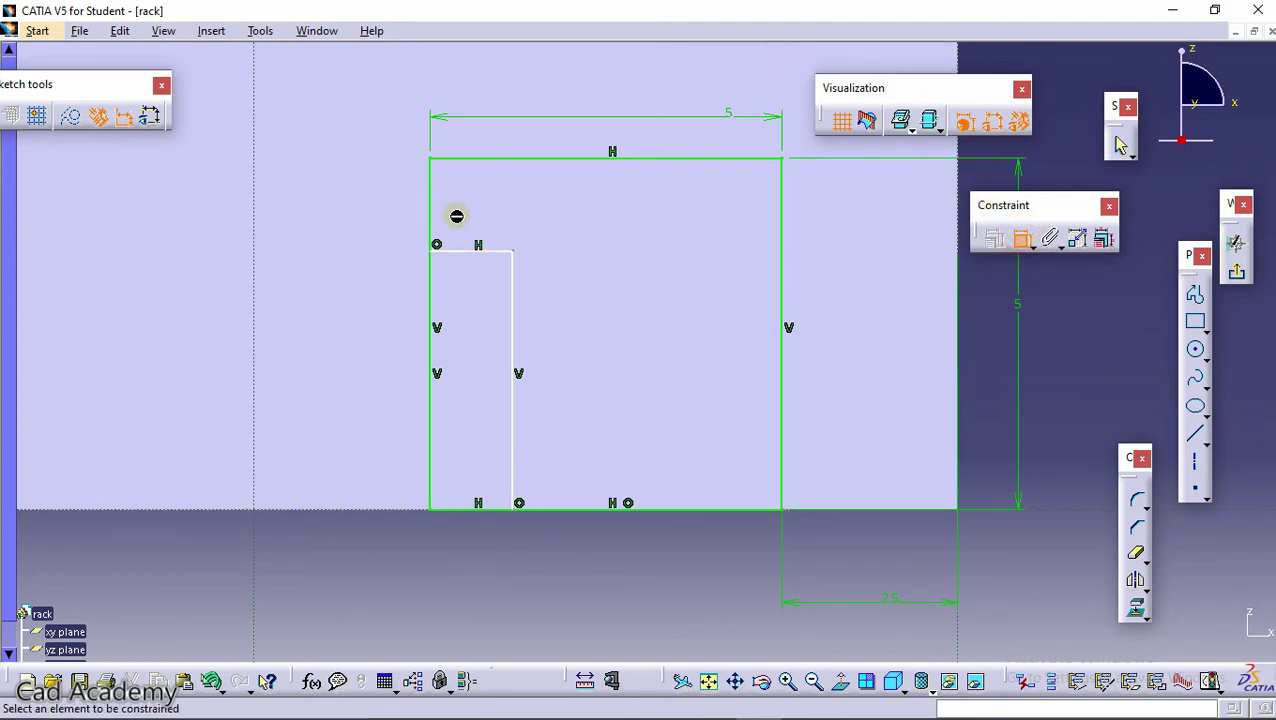
left_click(474, 251)
left_click(516, 230)
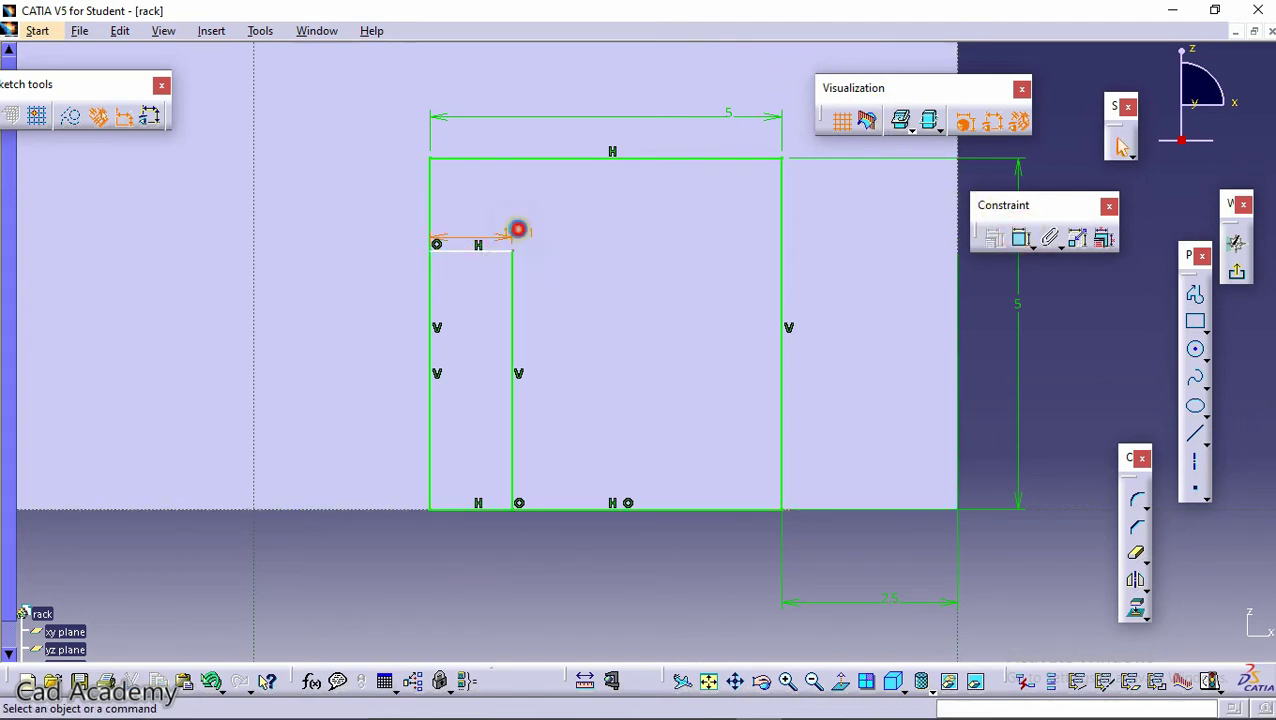
double_click(524, 230)
type("1")
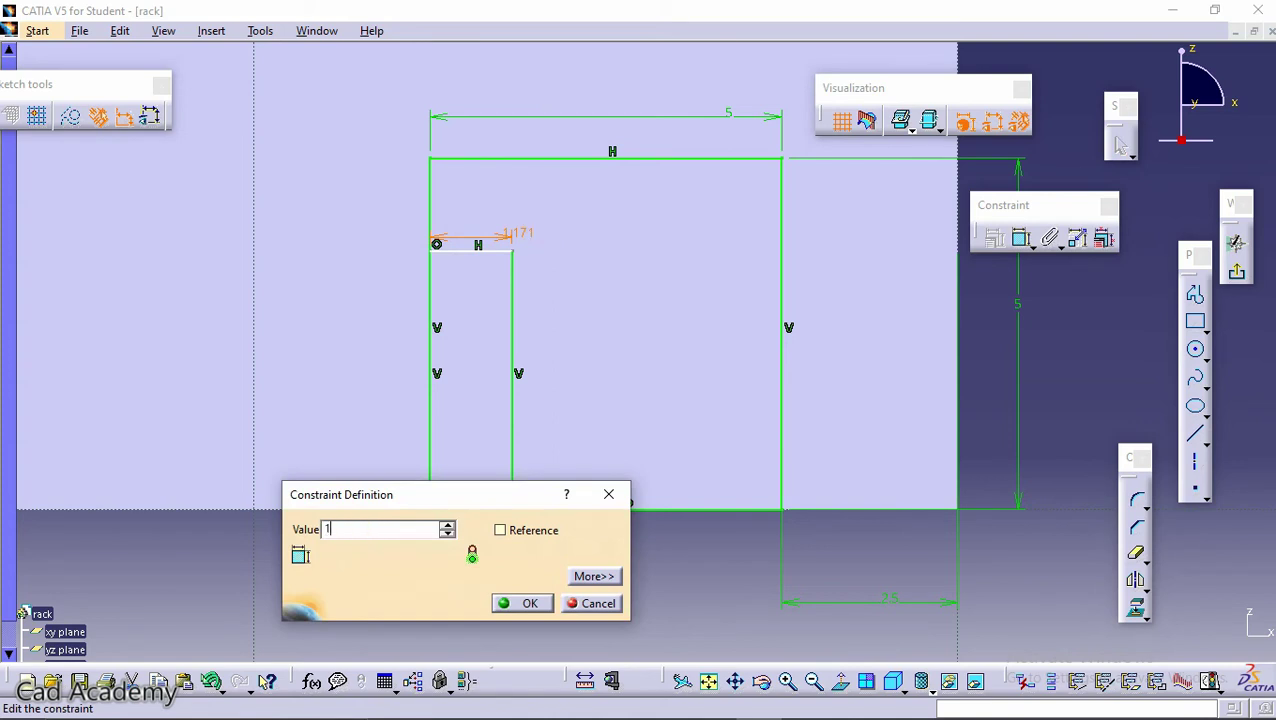
key("Return")
Constrain the left slot rectangle's height to 3.5.
left_click(1020, 238)
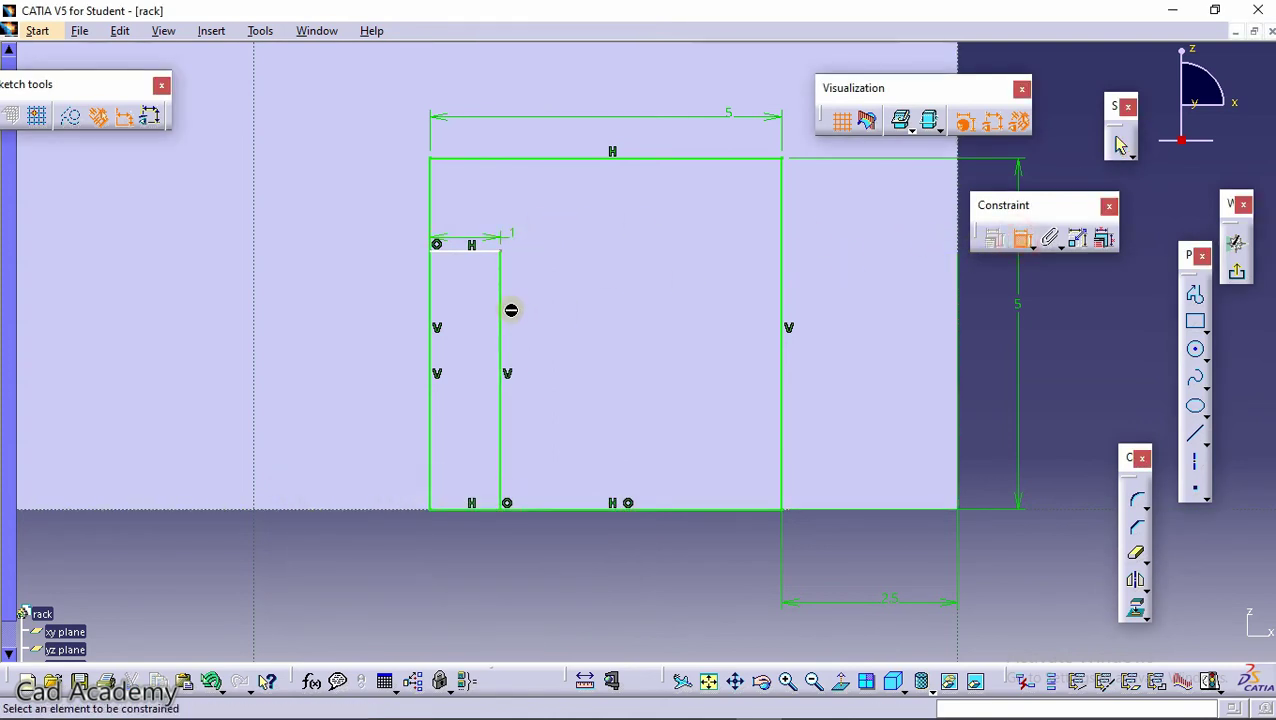
left_click(507, 307)
left_click(540, 300)
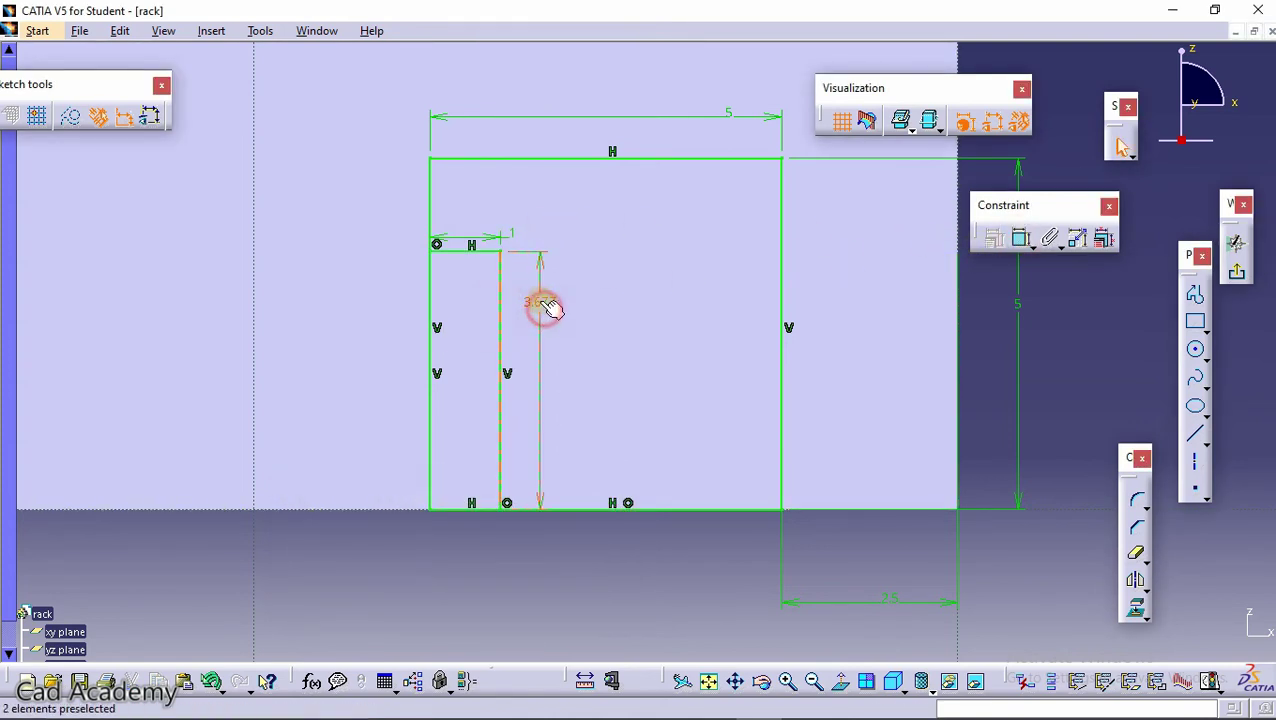
double_click(540, 300)
type("3.")
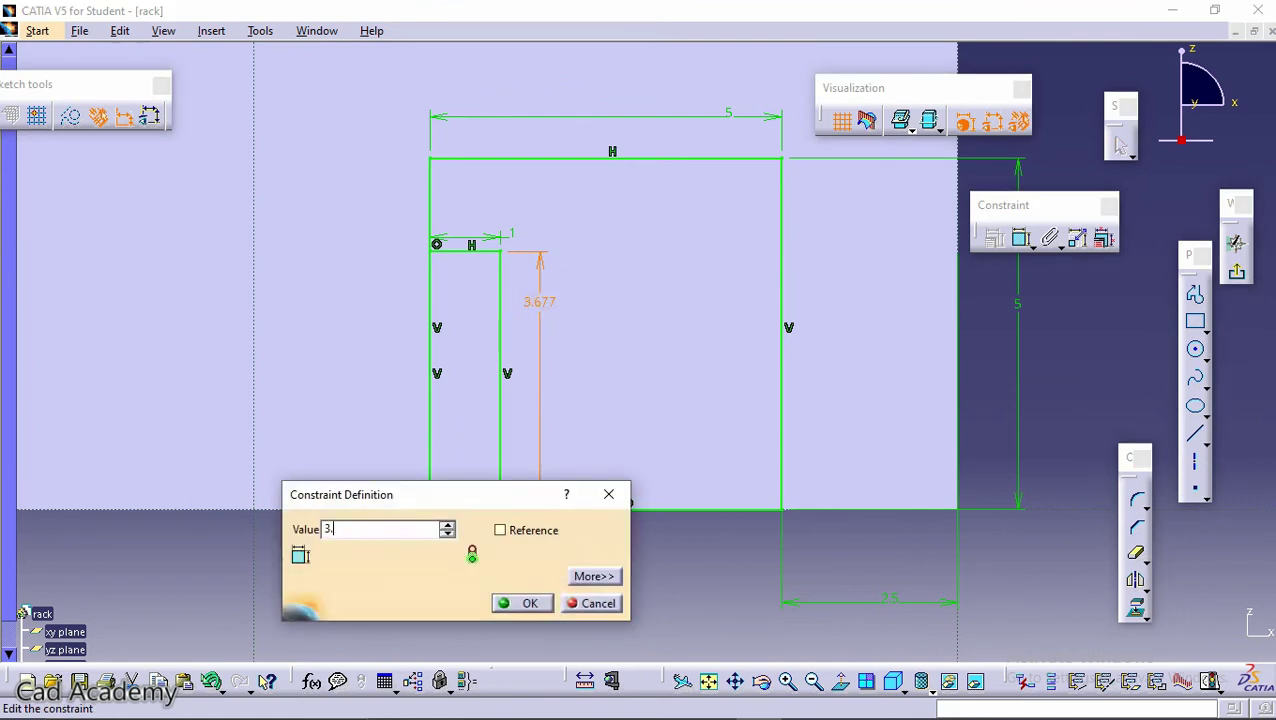
key("Return")
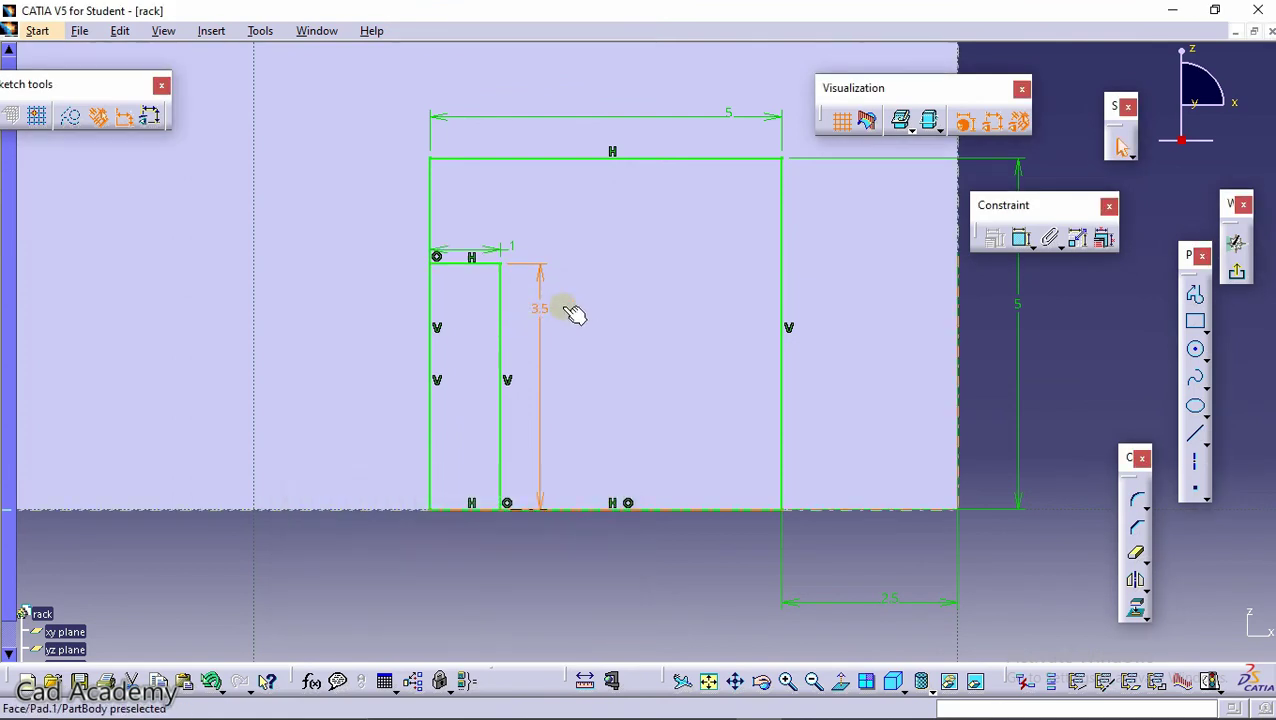
Draw a second rectangle along the profile's right edge with a width of 1.
left_click(1195, 321)
left_click(785, 262)
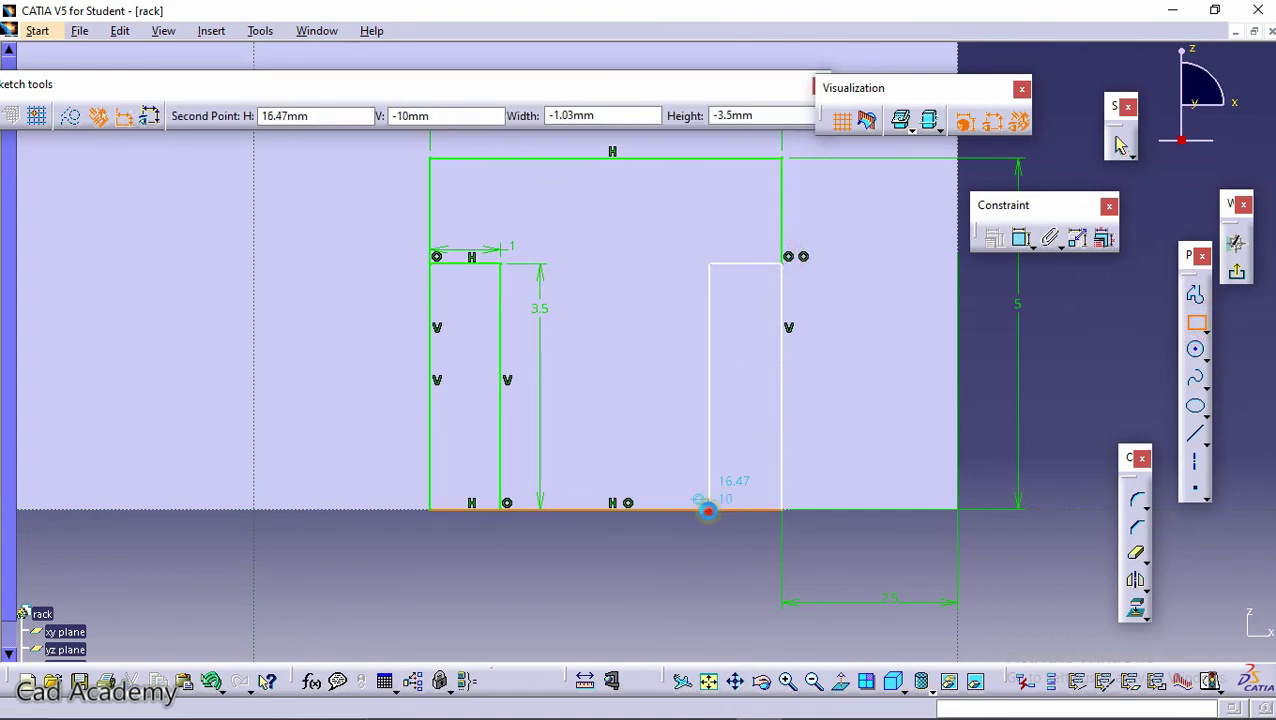
left_click(710, 509)
left_click(1021, 238)
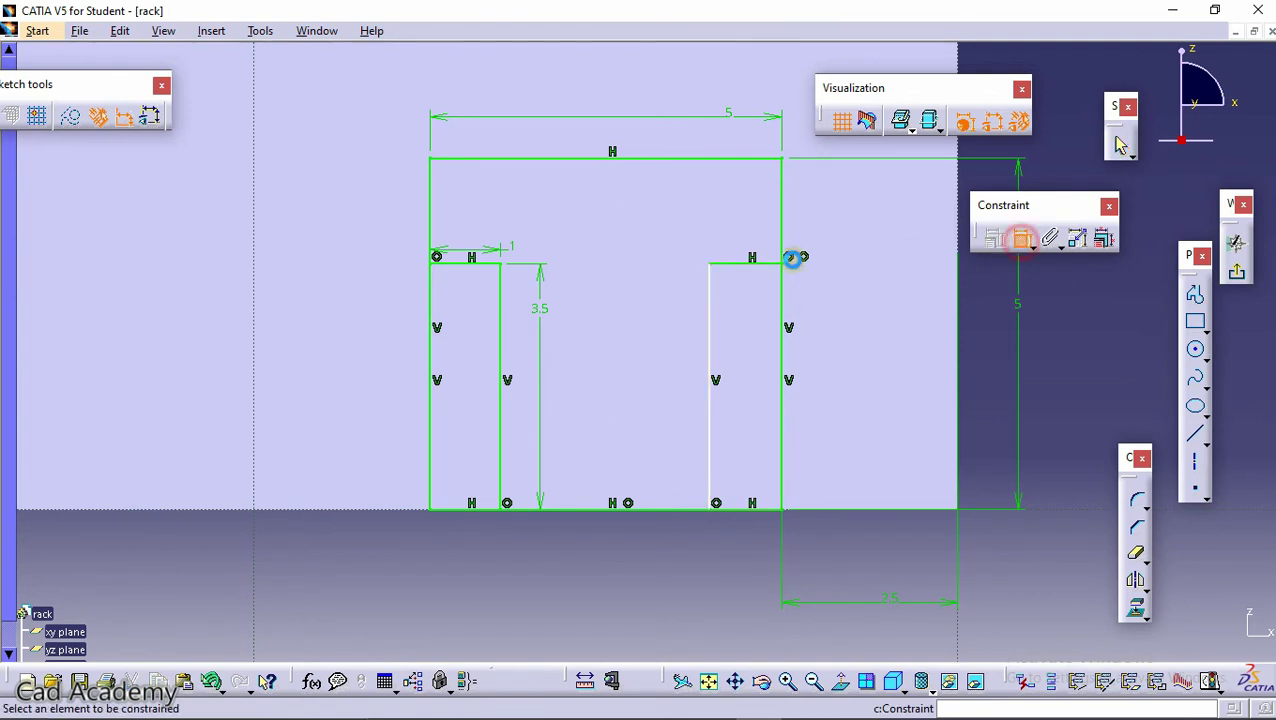
left_click(737, 263)
left_click(726, 228)
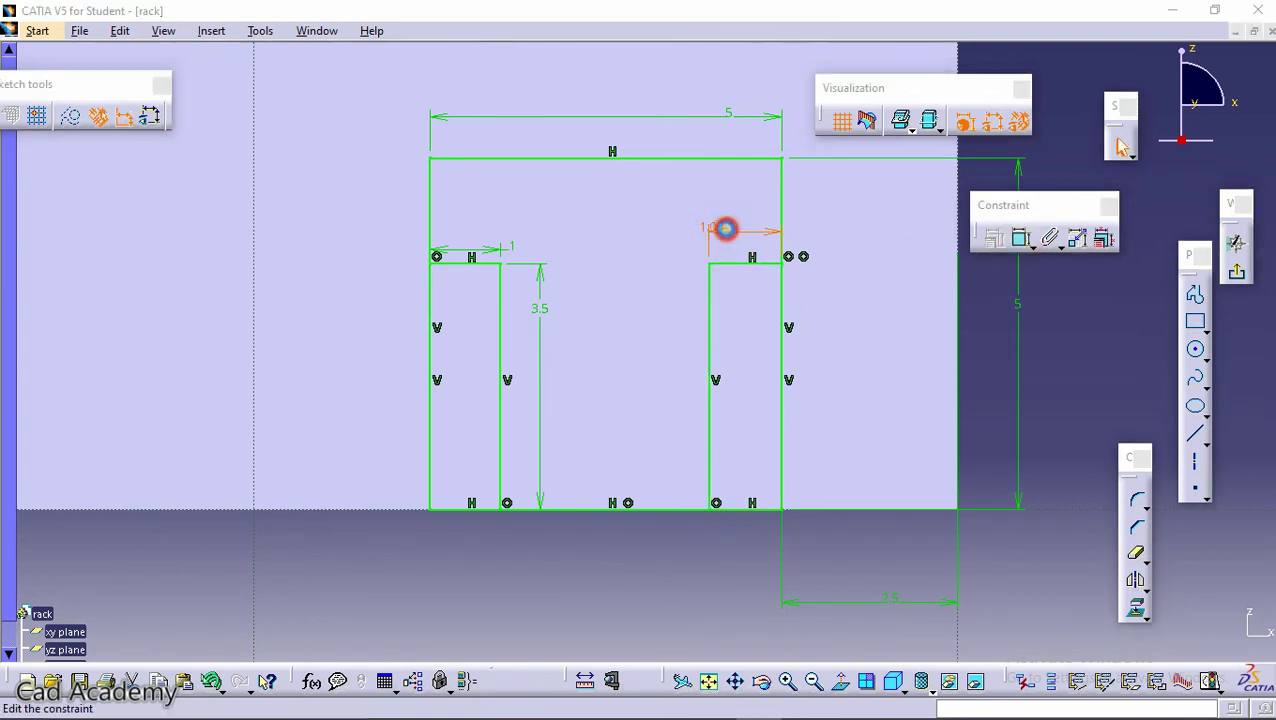
double_click(735, 228)
type("1")
key("Return")
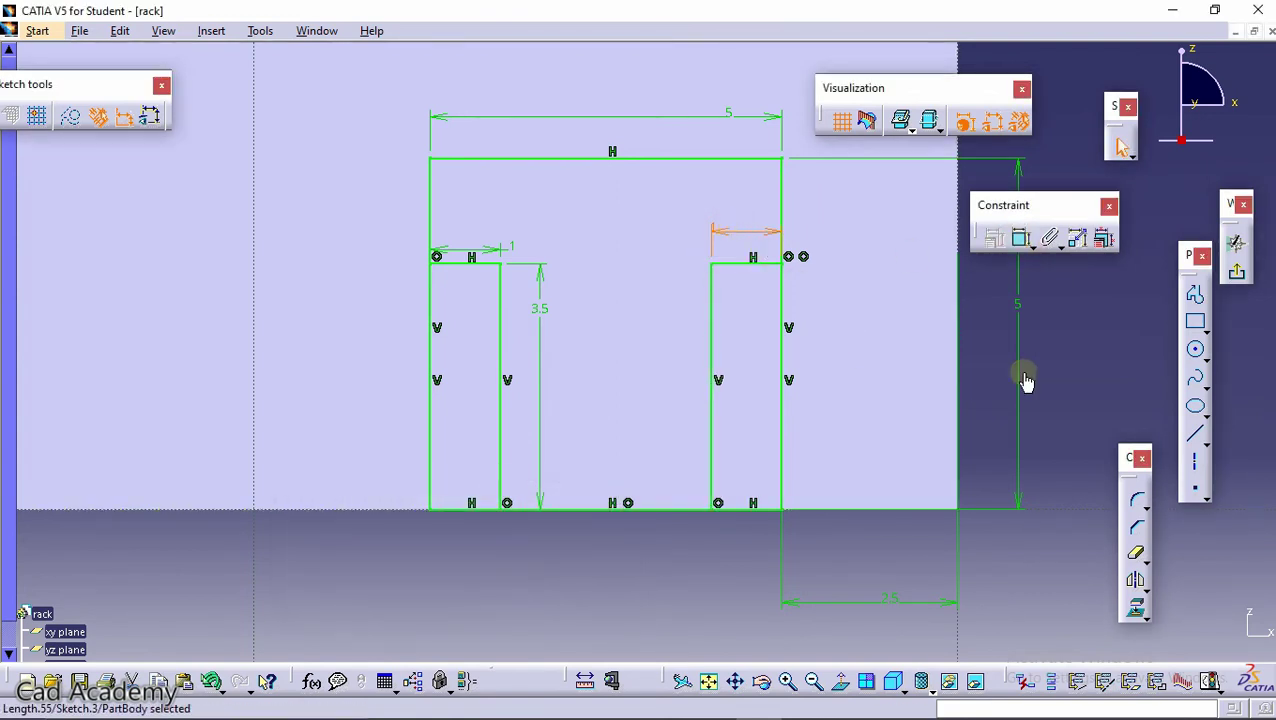
left_click(1140, 556)
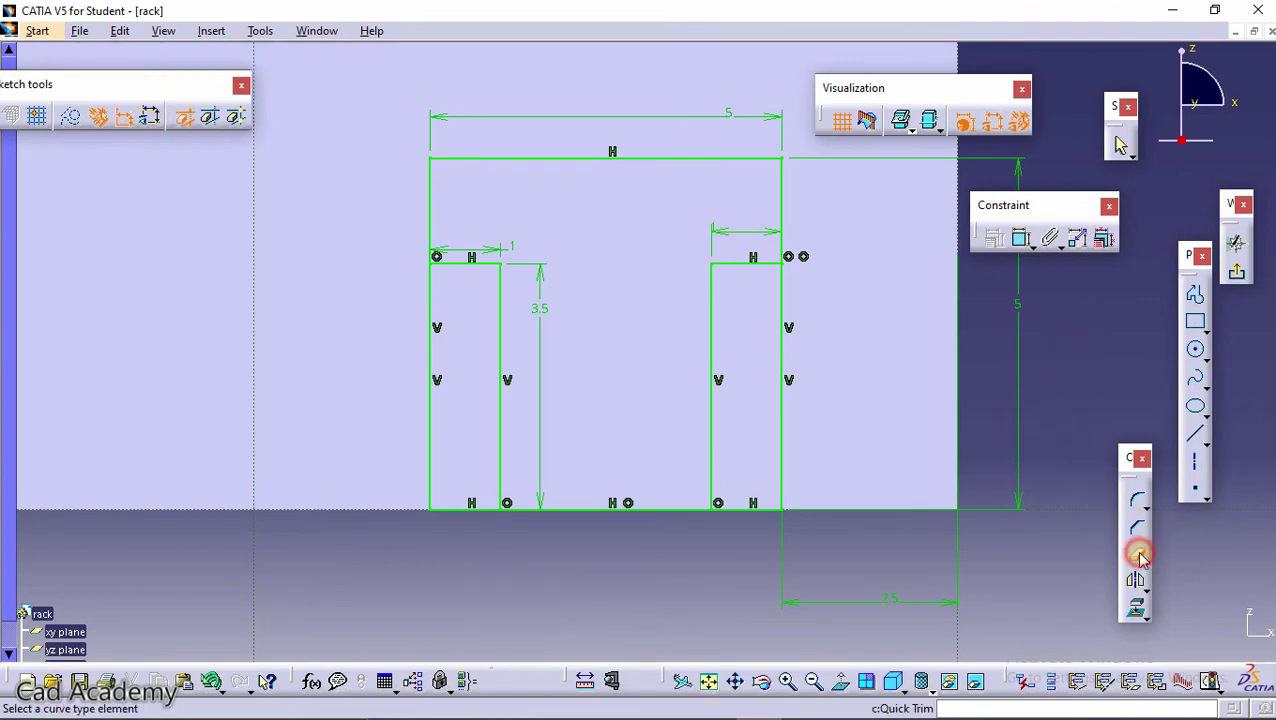
Quick-trim the outer edge lines and both slot bottoms, leaving a T-shaped profile.
left_click(783, 343)
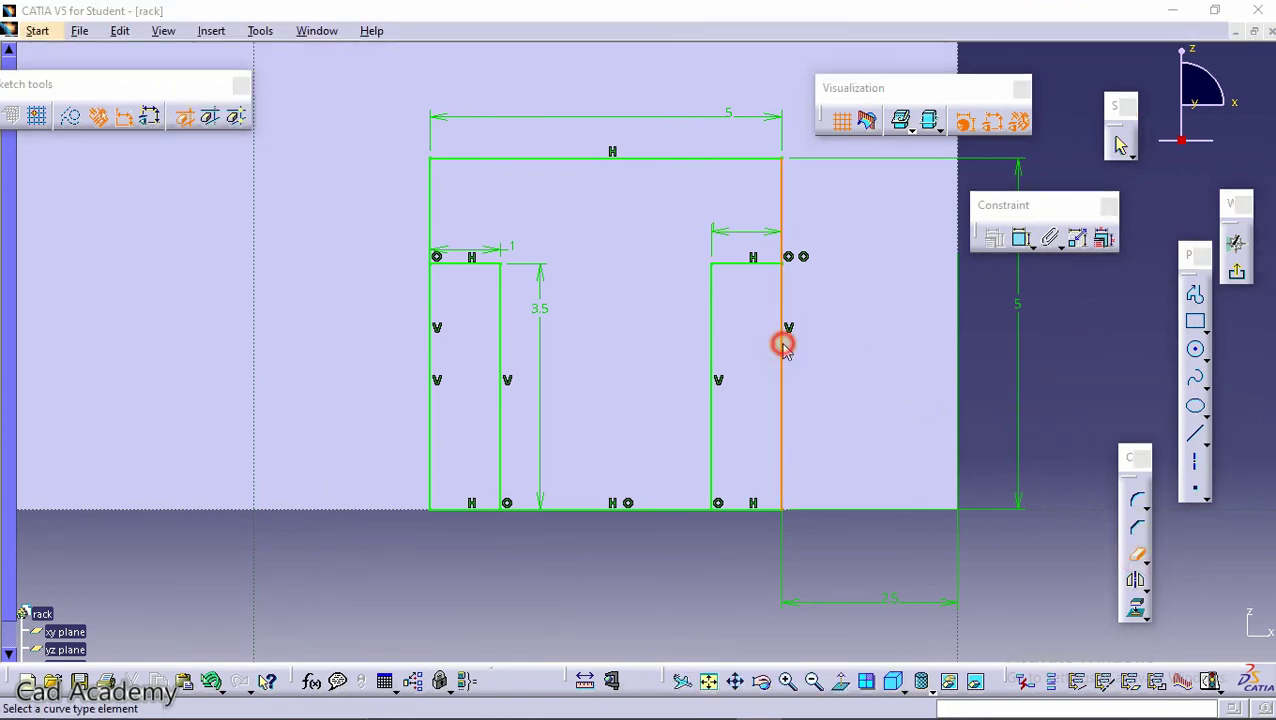
left_click(676, 404)
left_click(768, 508)
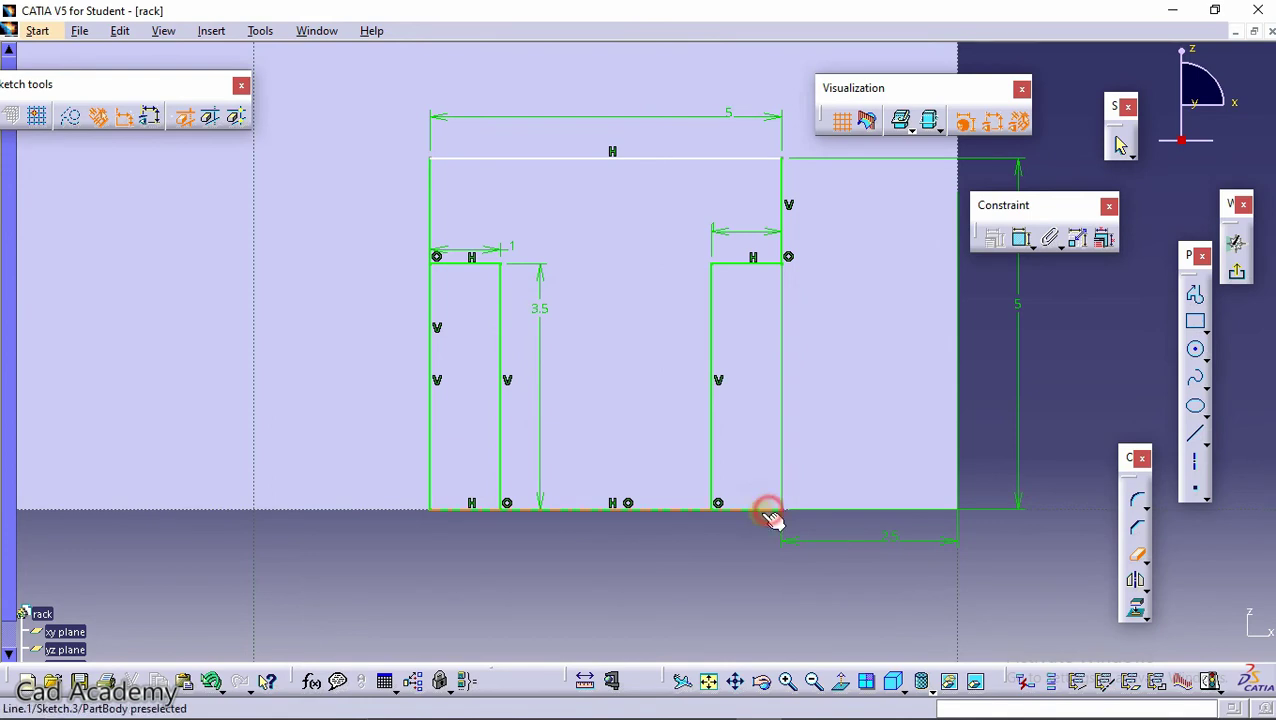
left_click(480, 510)
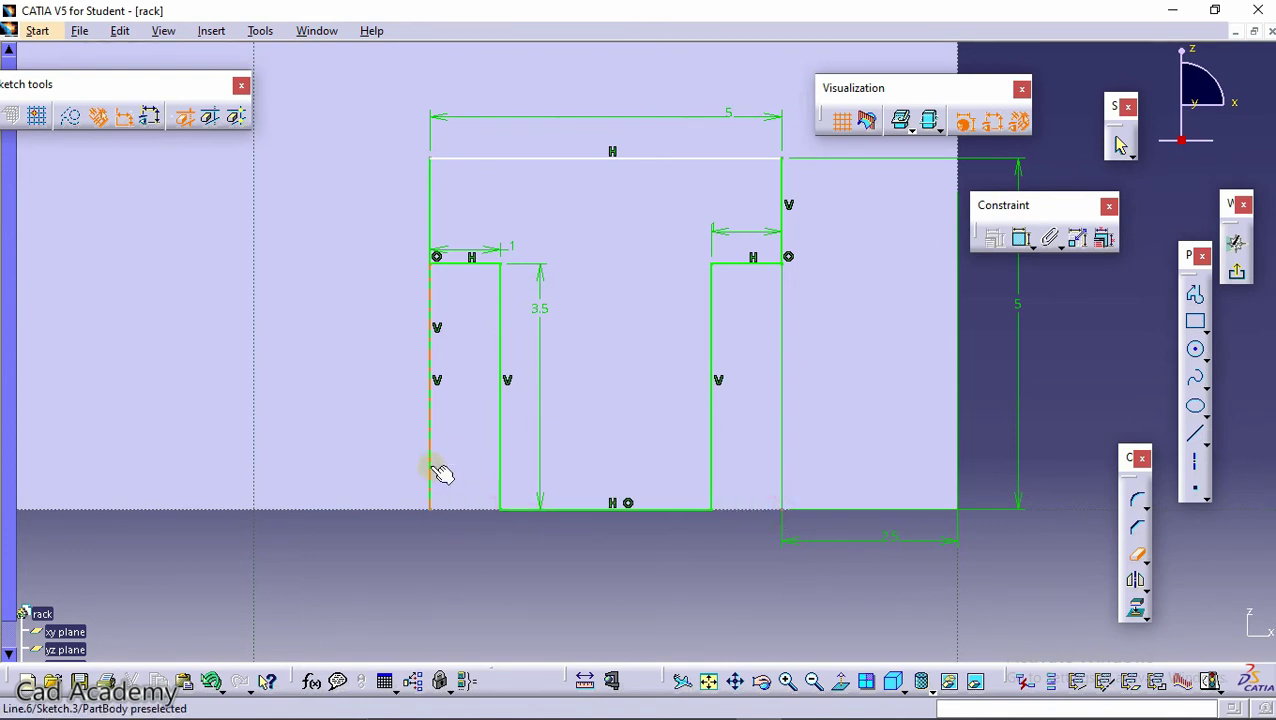
left_click(431, 468)
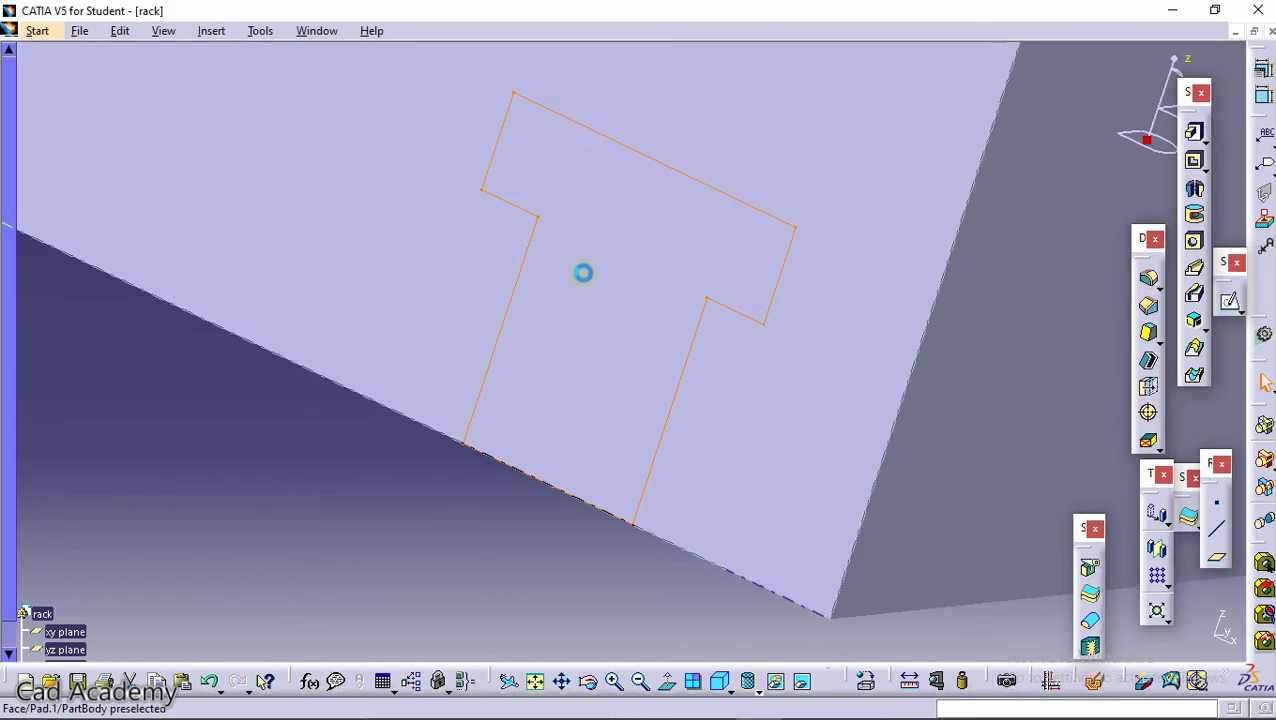
middle_click_drag(581, 273, 1190, 188)
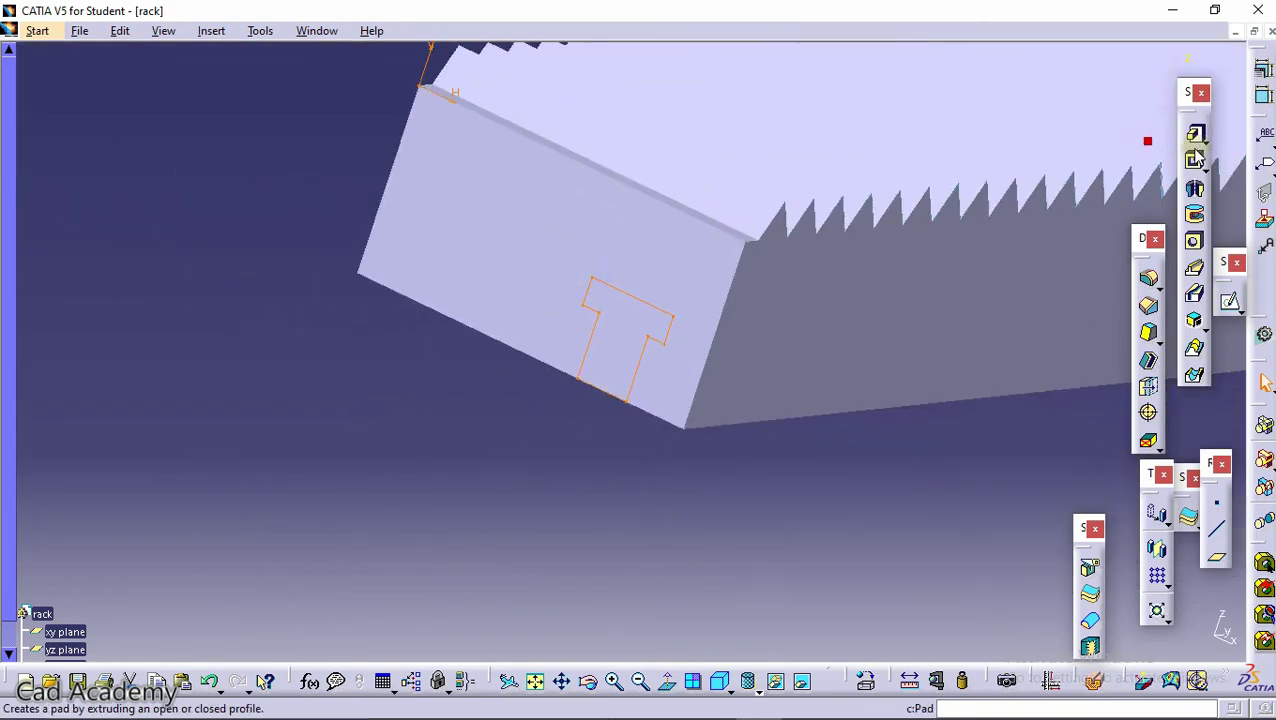
Pocket Sketch.3 to a depth of 519mm along the full rack length.
left_click(1192, 160)
mouse_move(692, 242)
middle_mouse_down()
mouse_move(703, 384)
mouse_move(371, 338)
middle_mouse_up()
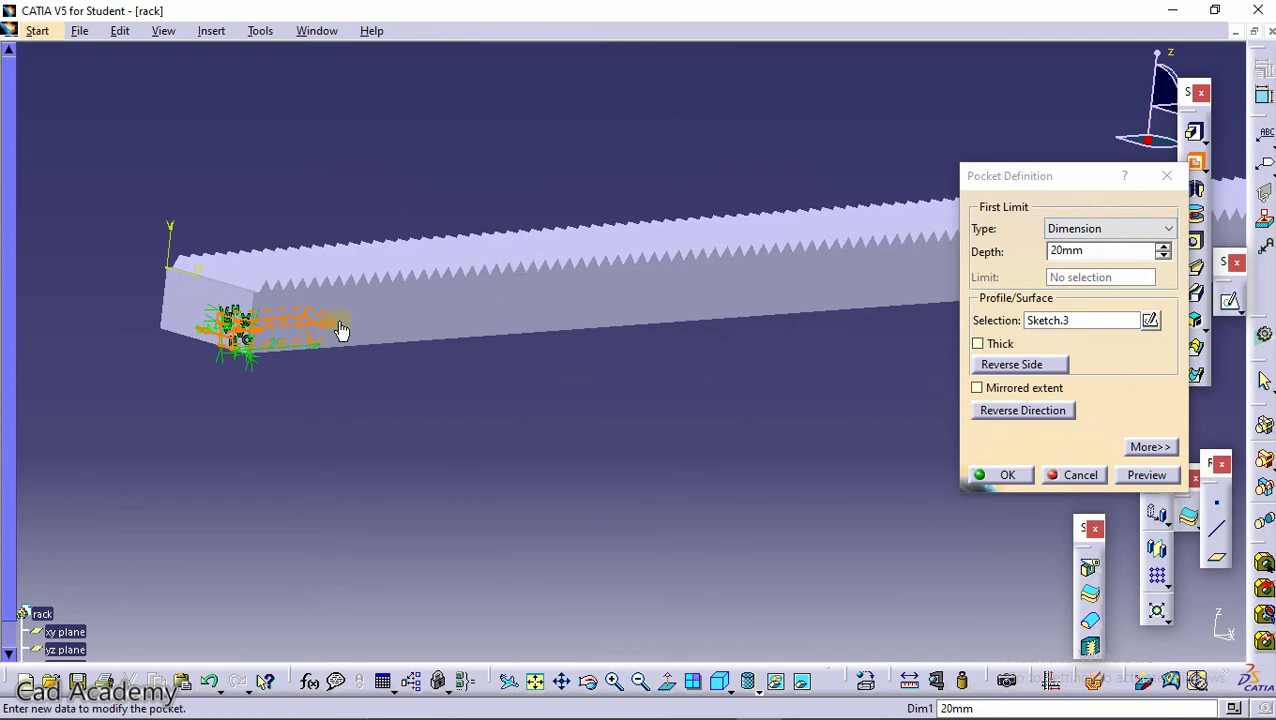
middle_click_drag(735, 265, 499, 276)
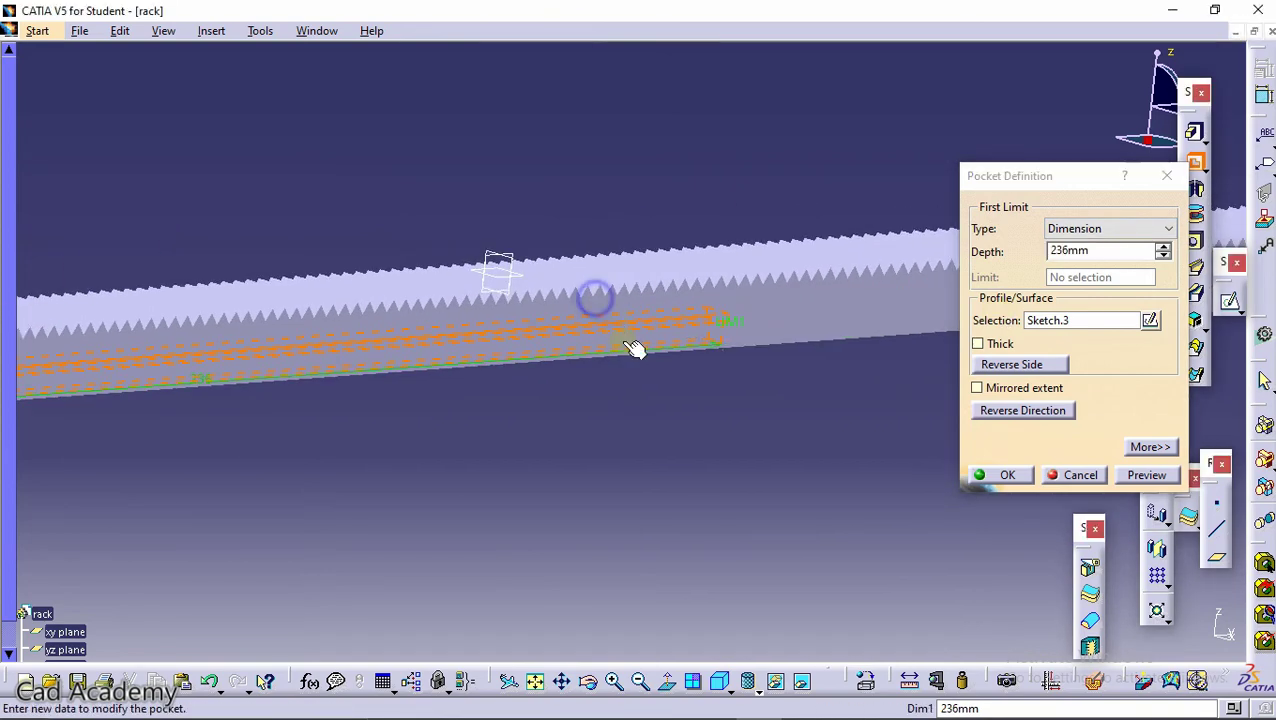
middle_click_drag(564, 178, 655, 330)
left_click_drag(665, 341, 1100, 343)
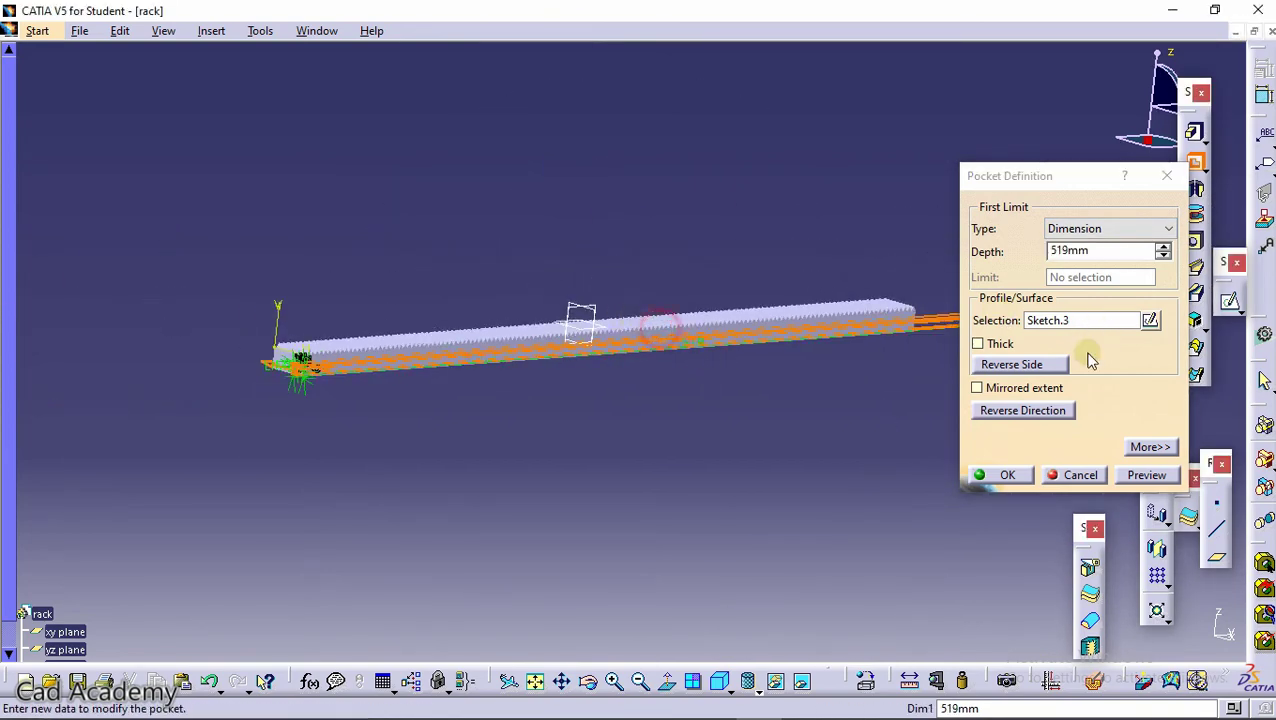
left_click(1147, 475)
mouse_move(712, 461)
middle_mouse_down()
mouse_move(601, 396)
mouse_move(658, 330)
middle_mouse_up()
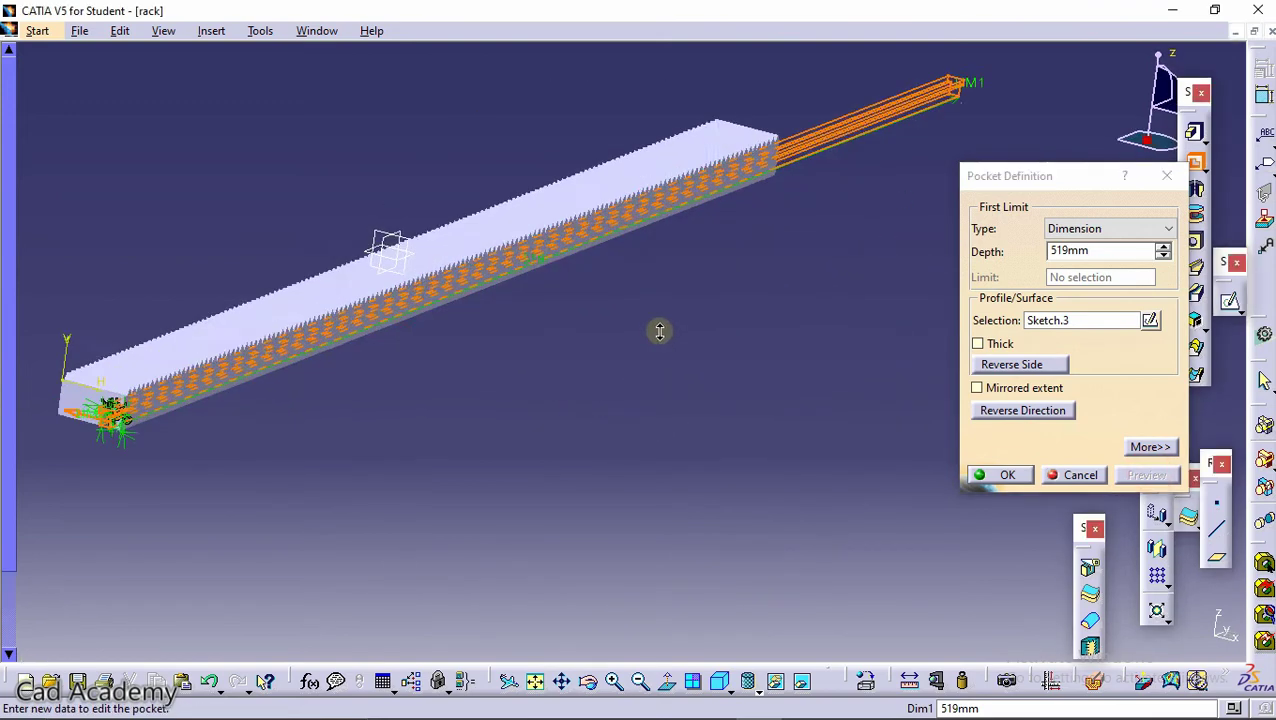
left_click(1010, 476)
mouse_move(572, 447)
middle_mouse_down()
mouse_move(769, 396)
mouse_move(872, 241)
mouse_move(954, 359)
mouse_move(911, 393)
middle_mouse_up()
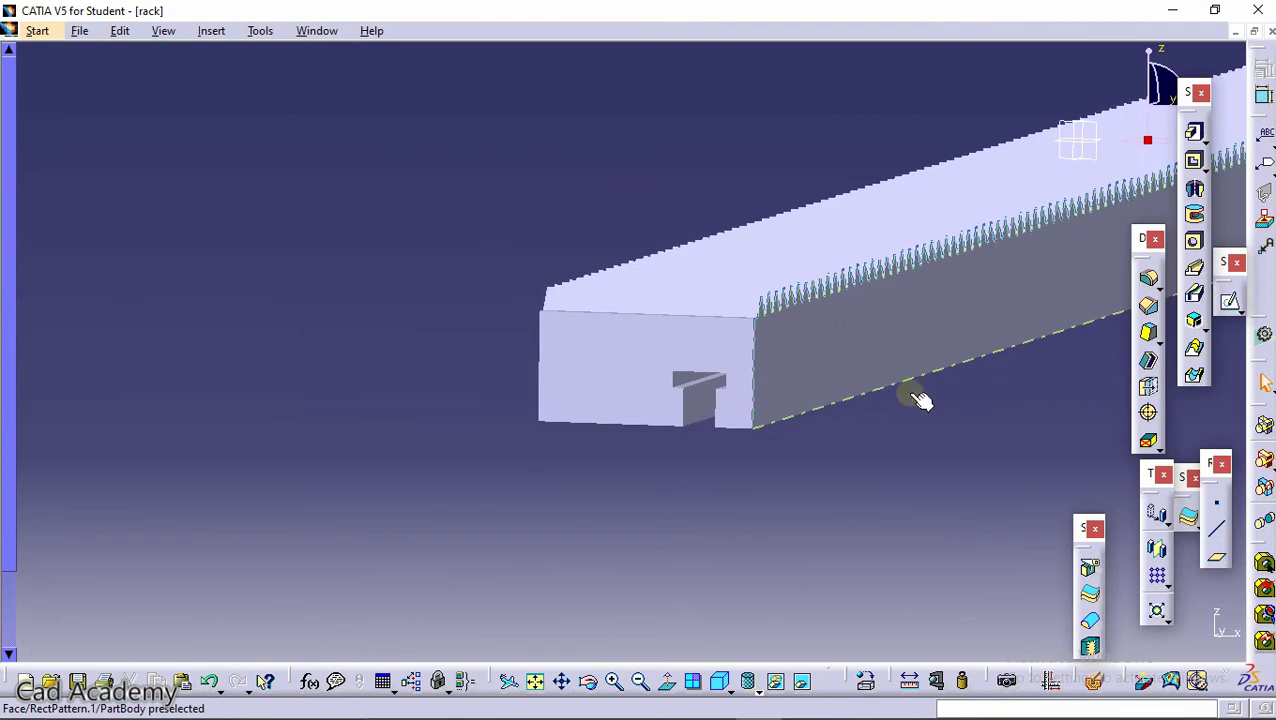
left_click(1158, 549)
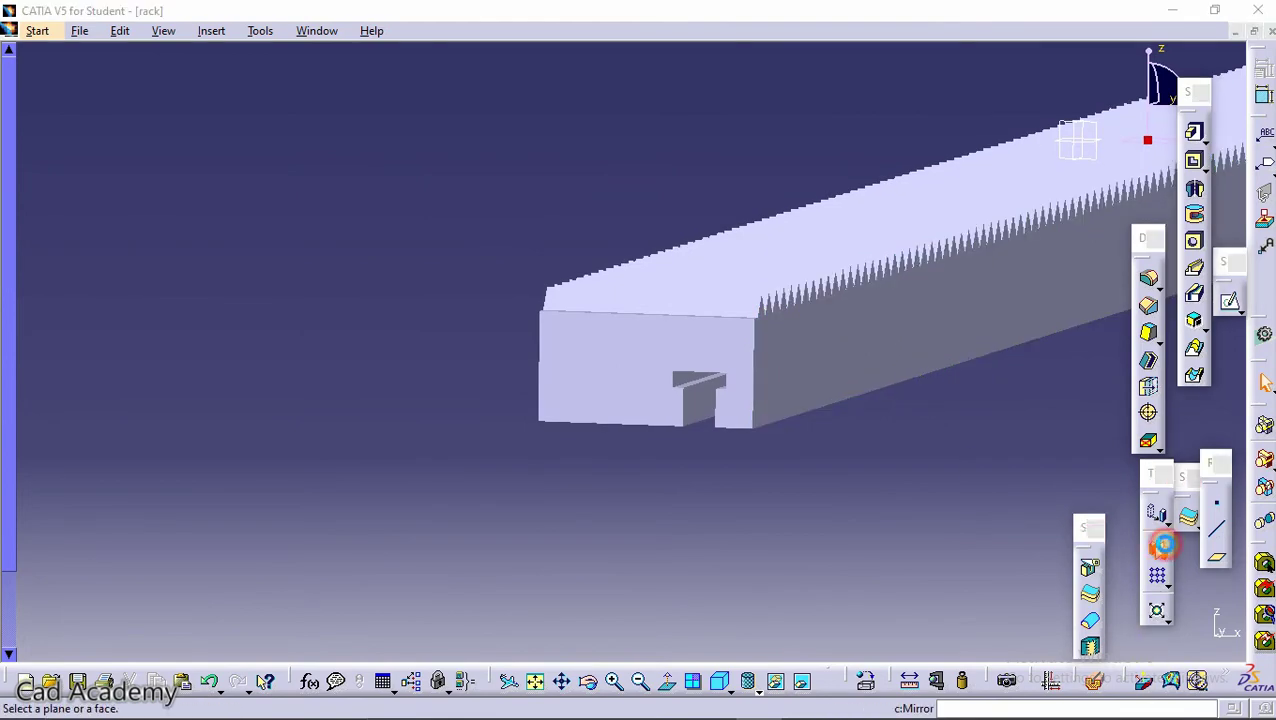
left_click(703, 401)
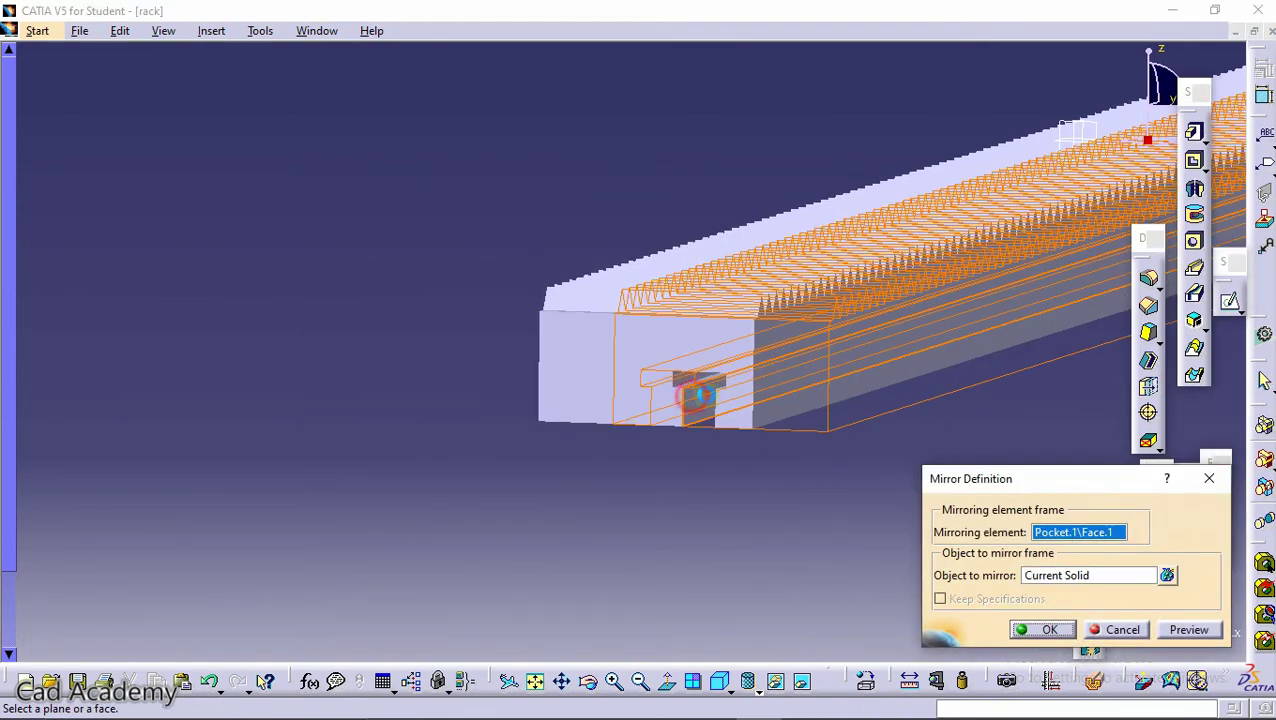
left_click(1058, 576)
middle_click_drag(700, 320, 890, 225)
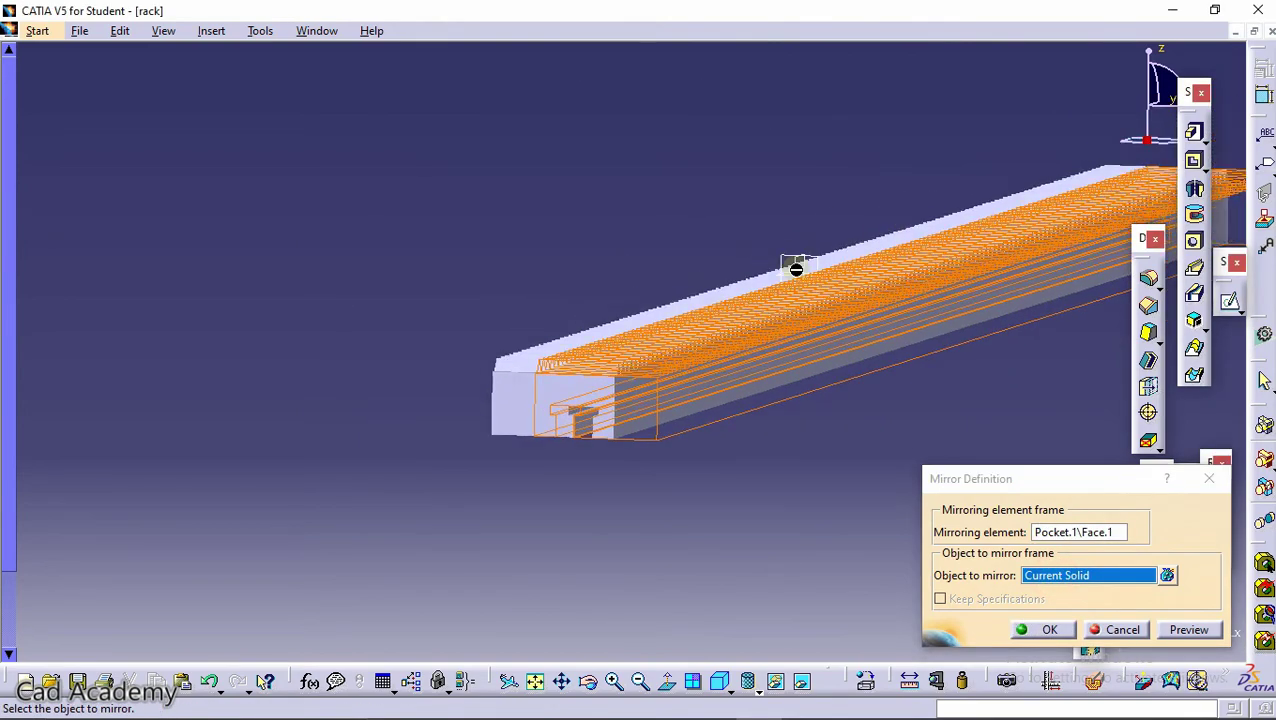
left_click(1071, 568)
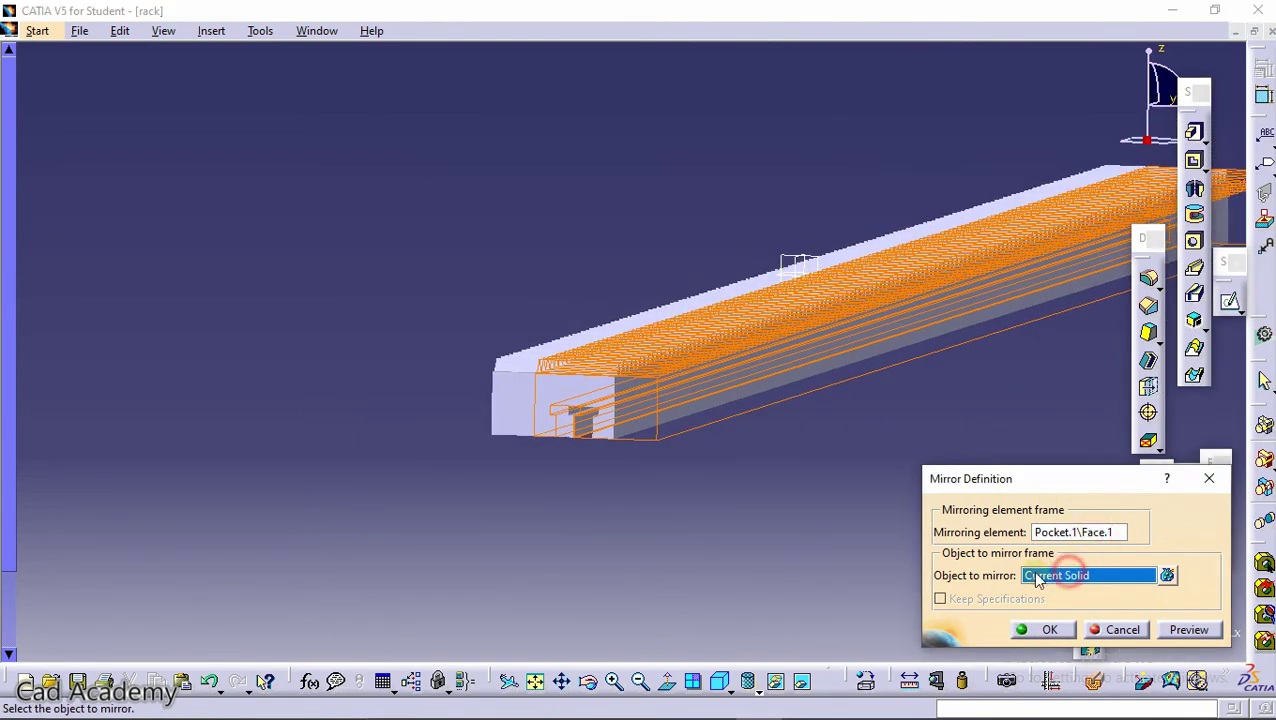
left_click(1167, 577)
mouse_move(447, 401)
middle_mouse_down()
mouse_move(521, 254)
mouse_move(570, 372)
middle_mouse_up()
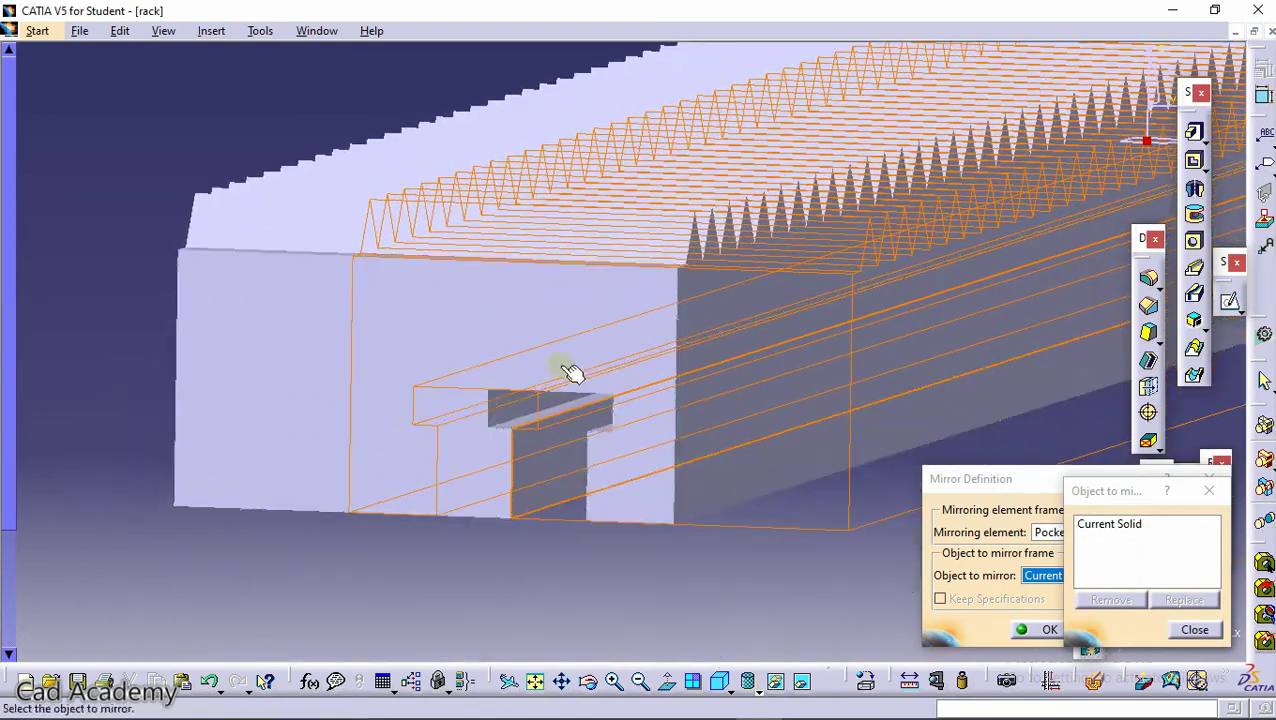
left_click(555, 484)
left_click(1195, 629)
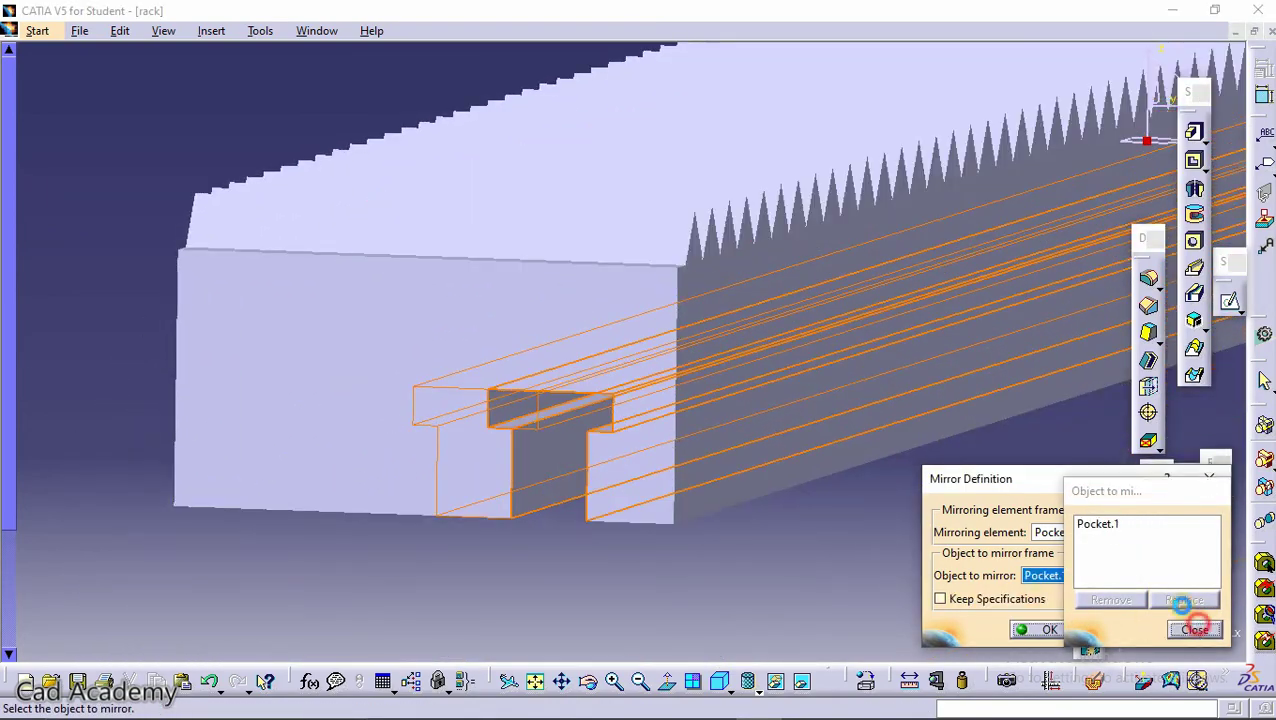
left_click(1108, 541)
middle_click_drag(777, 376, 915, 193)
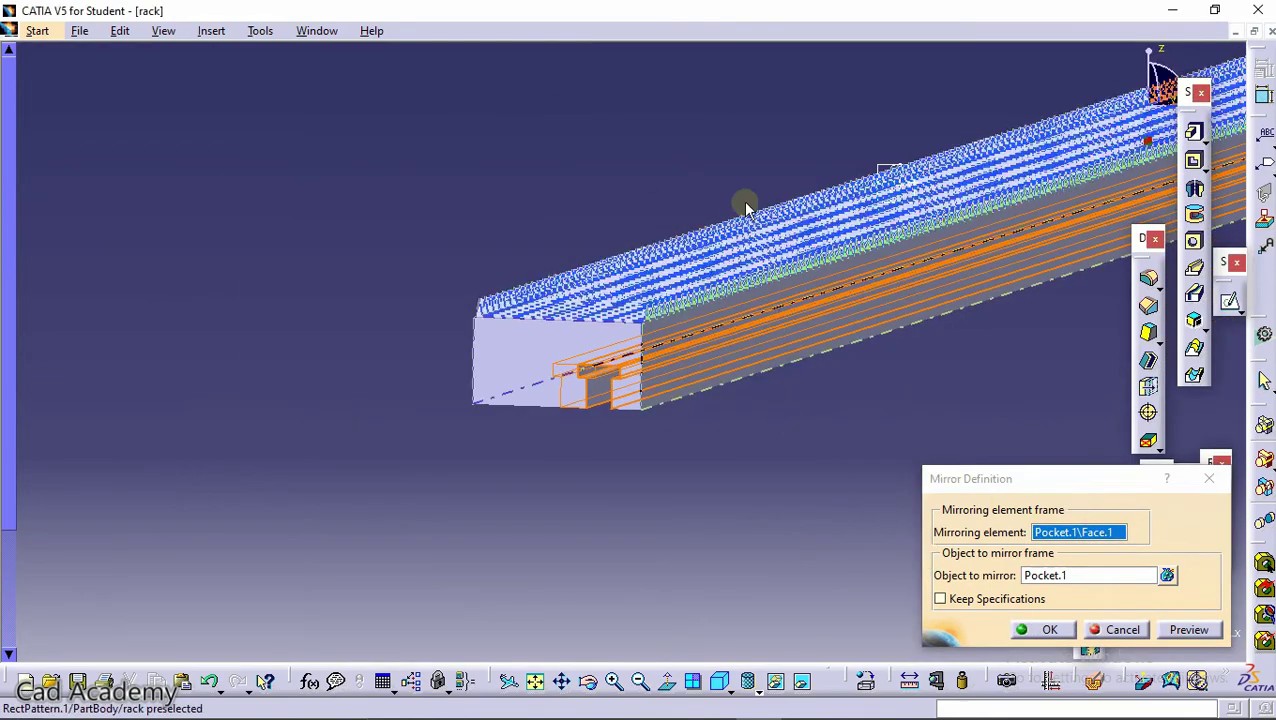
left_click(895, 173)
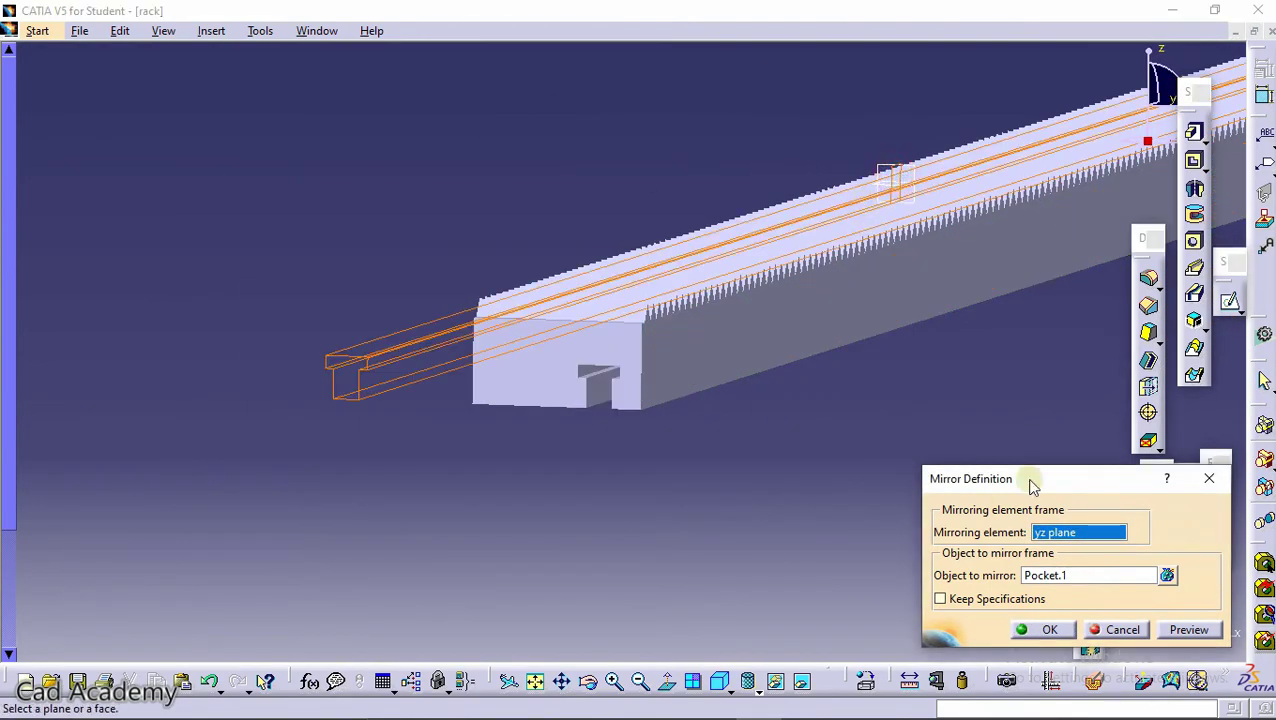
mouse_move(660, 420)
middle_mouse_down()
mouse_move(676, 386)
mouse_move(653, 432)
middle_mouse_up()
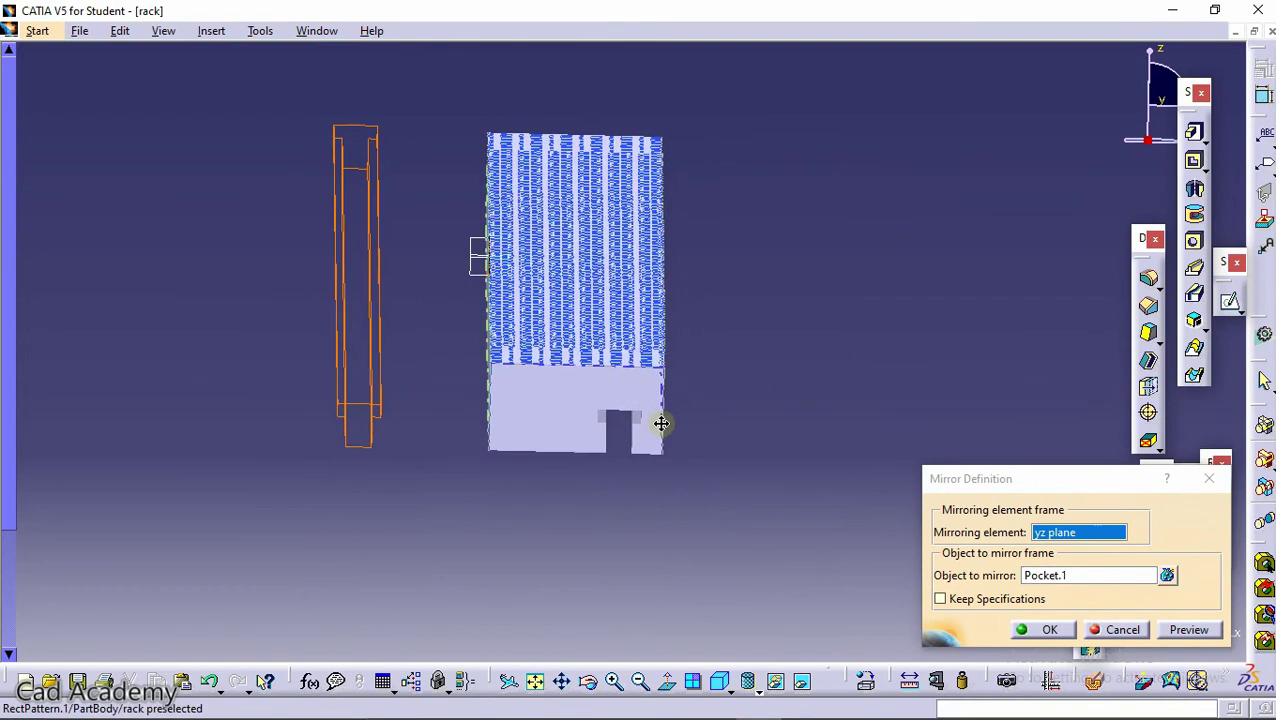
left_click(1131, 629)
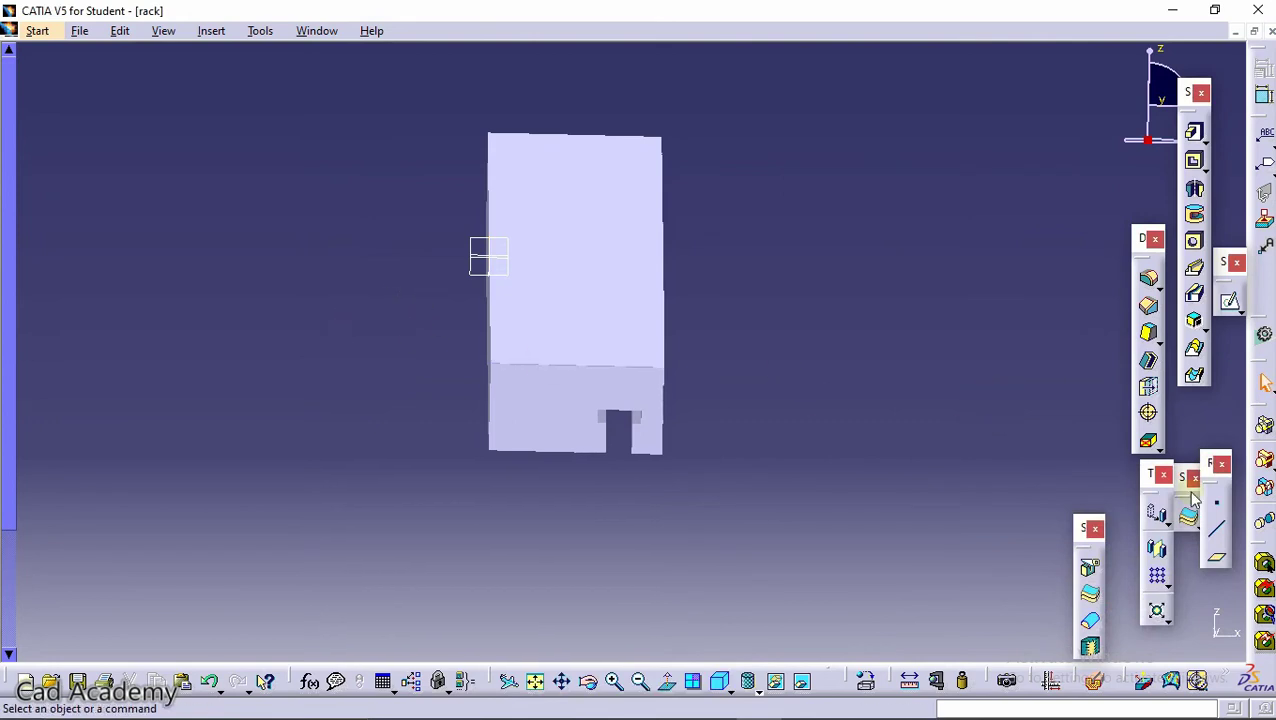
Create Plane.1 offset 10mm from the yz plane.
left_click(1216, 556)
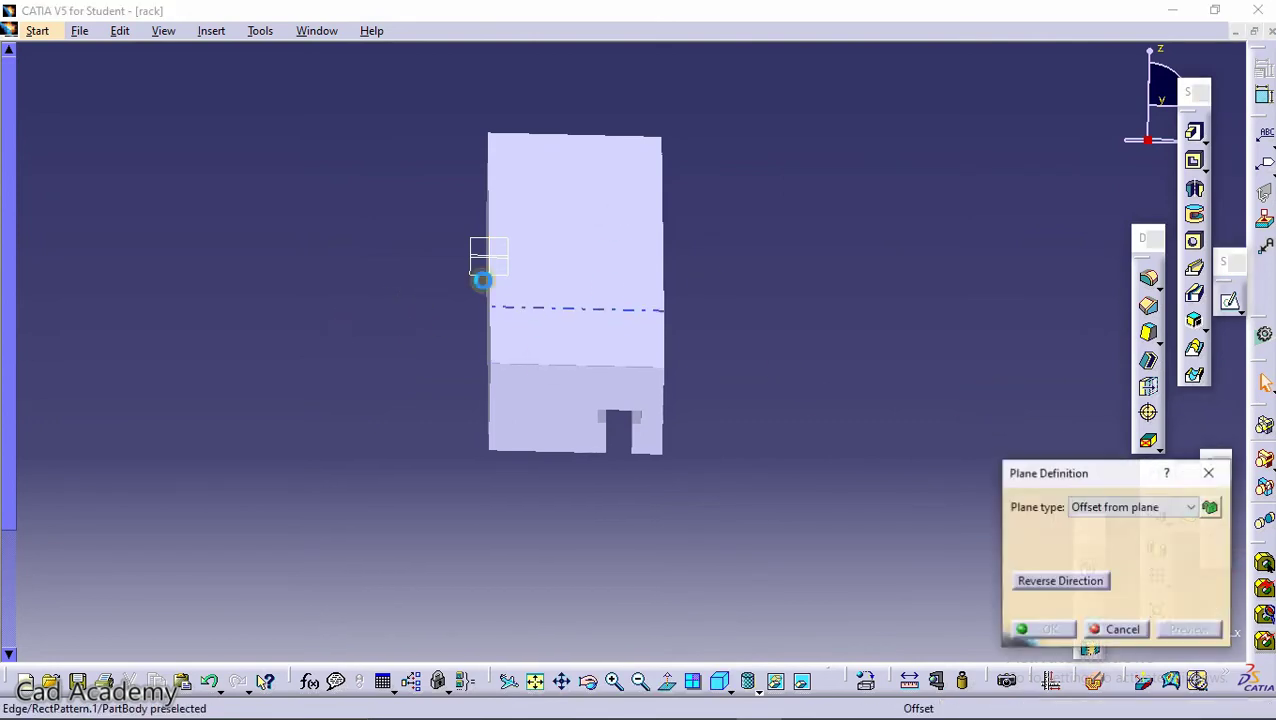
left_click(490, 265)
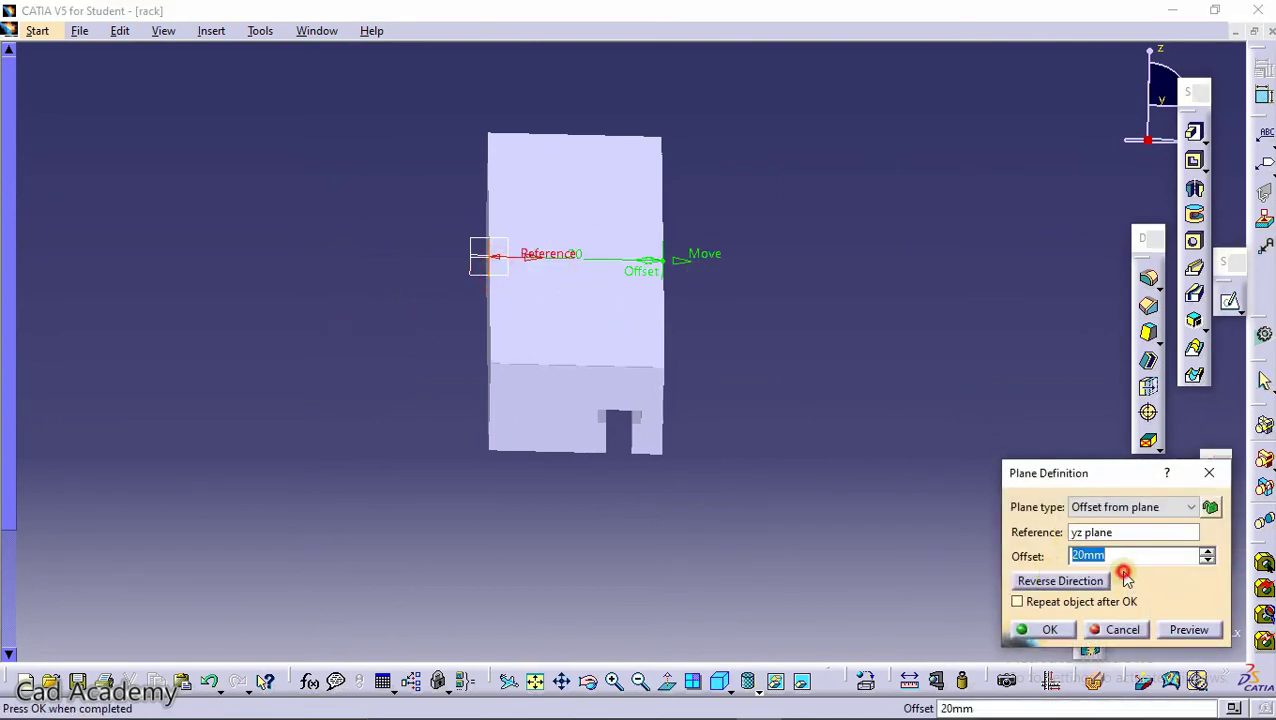
type("10")
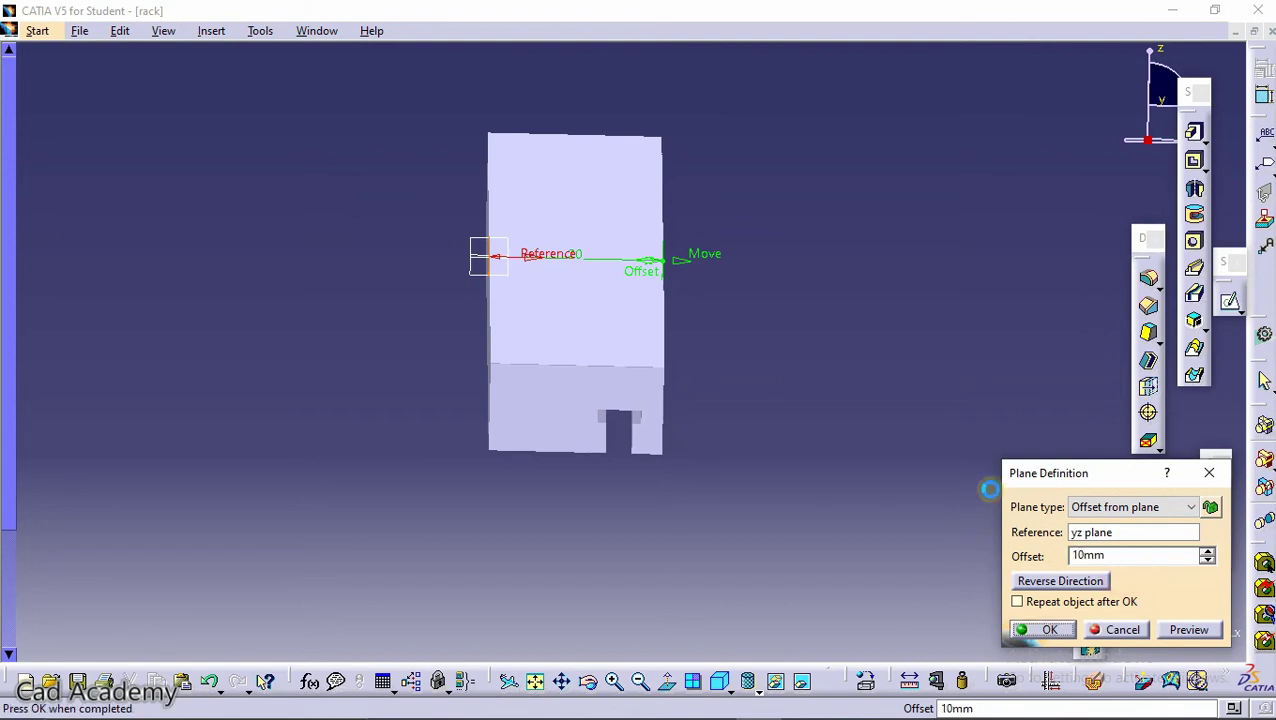
left_click(1045, 629)
Mirror Pocket.1 across Plane.1 into a second T-slot, then save the part as rack.
left_click(1160, 549)
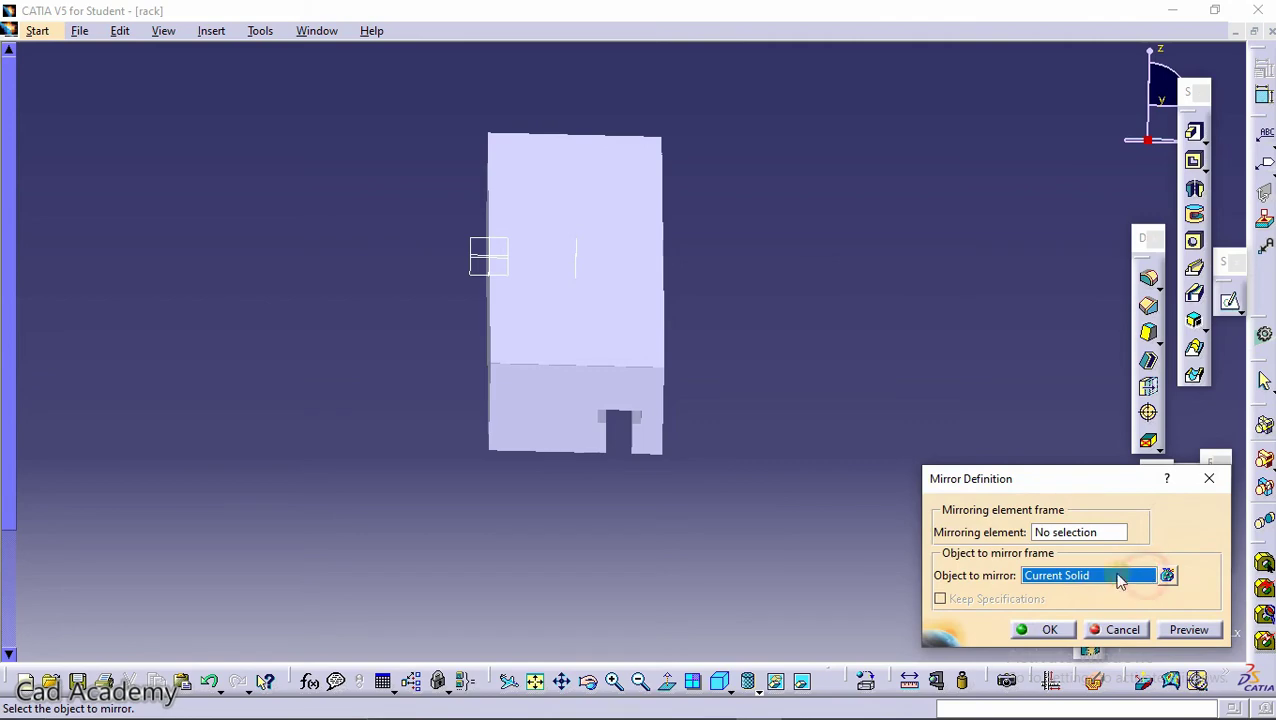
mouse_move(630, 492)
middle_mouse_down()
mouse_move(570, 427)
mouse_move(700, 420)
middle_mouse_up()
left_click(590, 400)
left_click(1080, 536)
left_click(668, 303)
left_click(1058, 629)
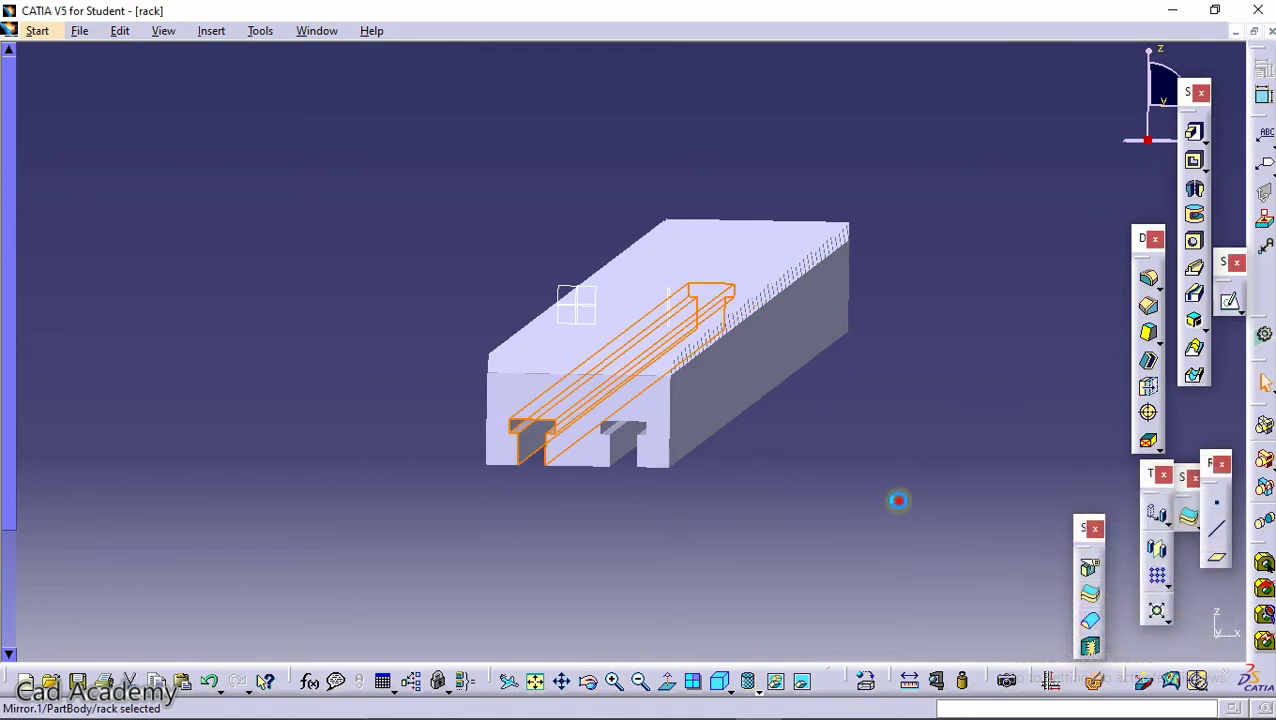
mouse_move(692, 464)
middle_mouse_down()
mouse_move(737, 530)
mouse_move(680, 533)
middle_mouse_up()
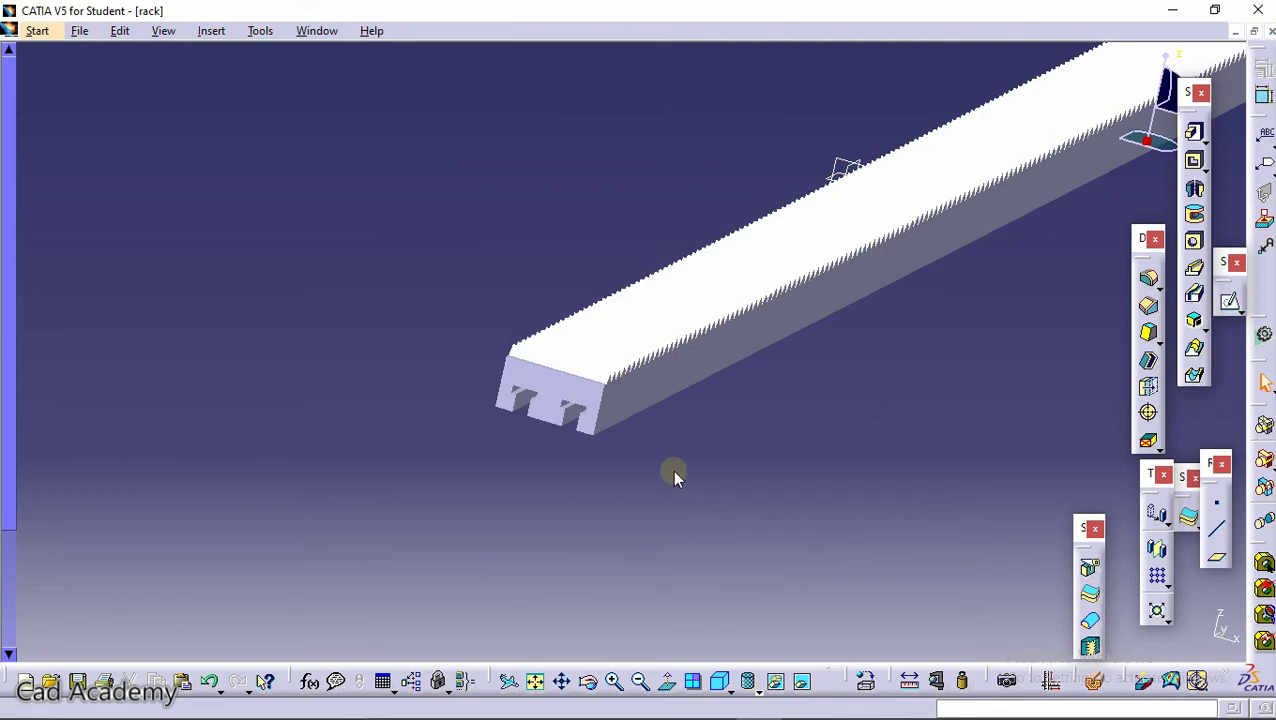
key("ctrl+s")
left_click(470, 462)
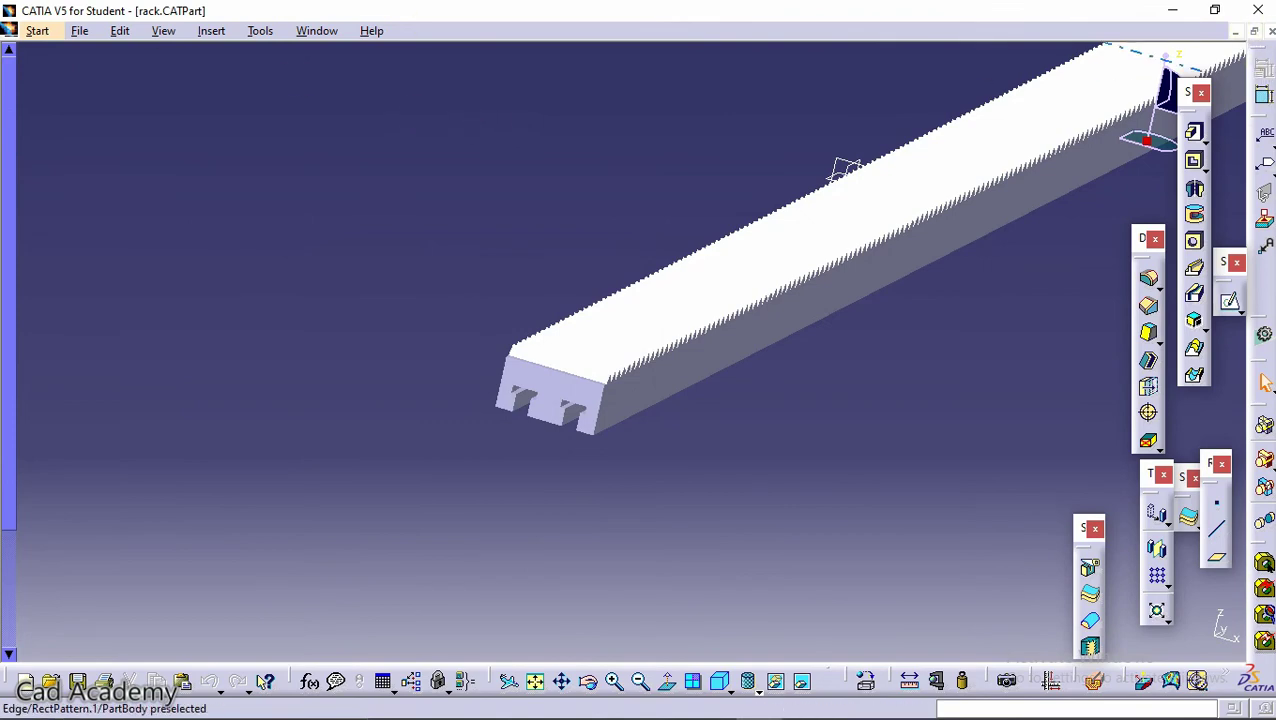
Close rack.CATPart, minimize Product2, and open Product1.CATProduct from the steering 2 folder.
left_click(1271, 31)
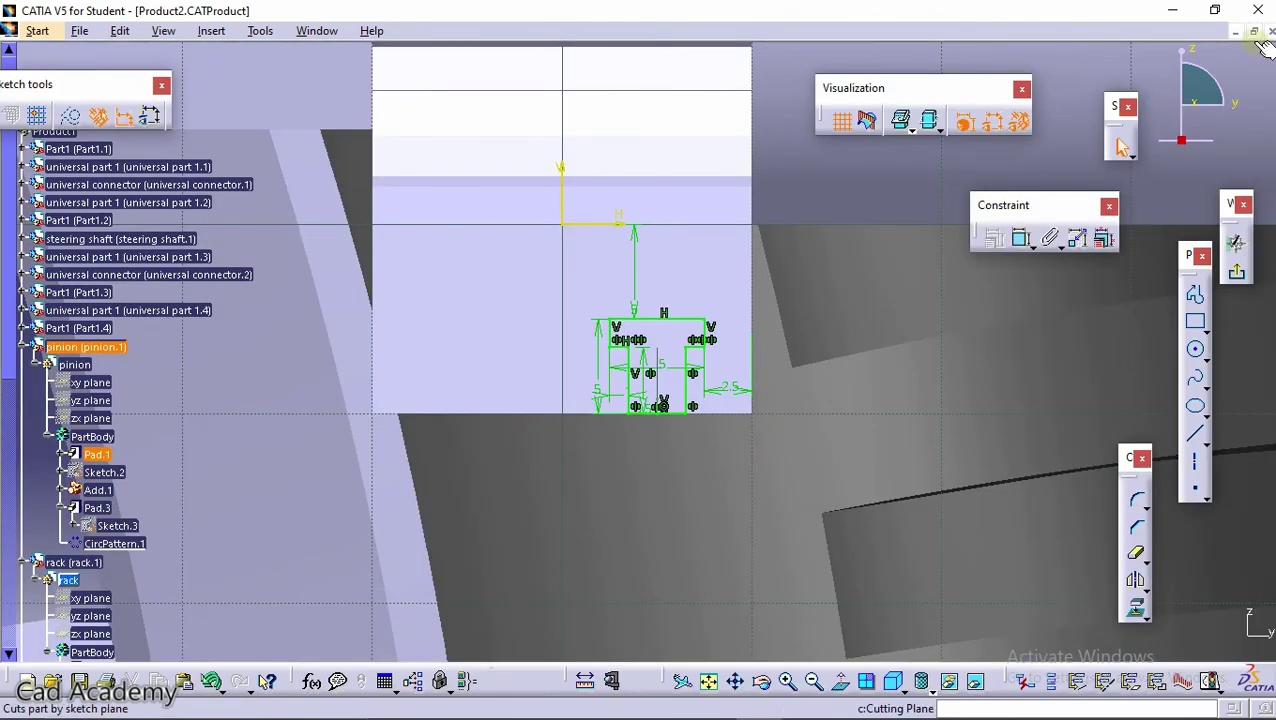
left_click(1237, 33)
left_click(60, 31)
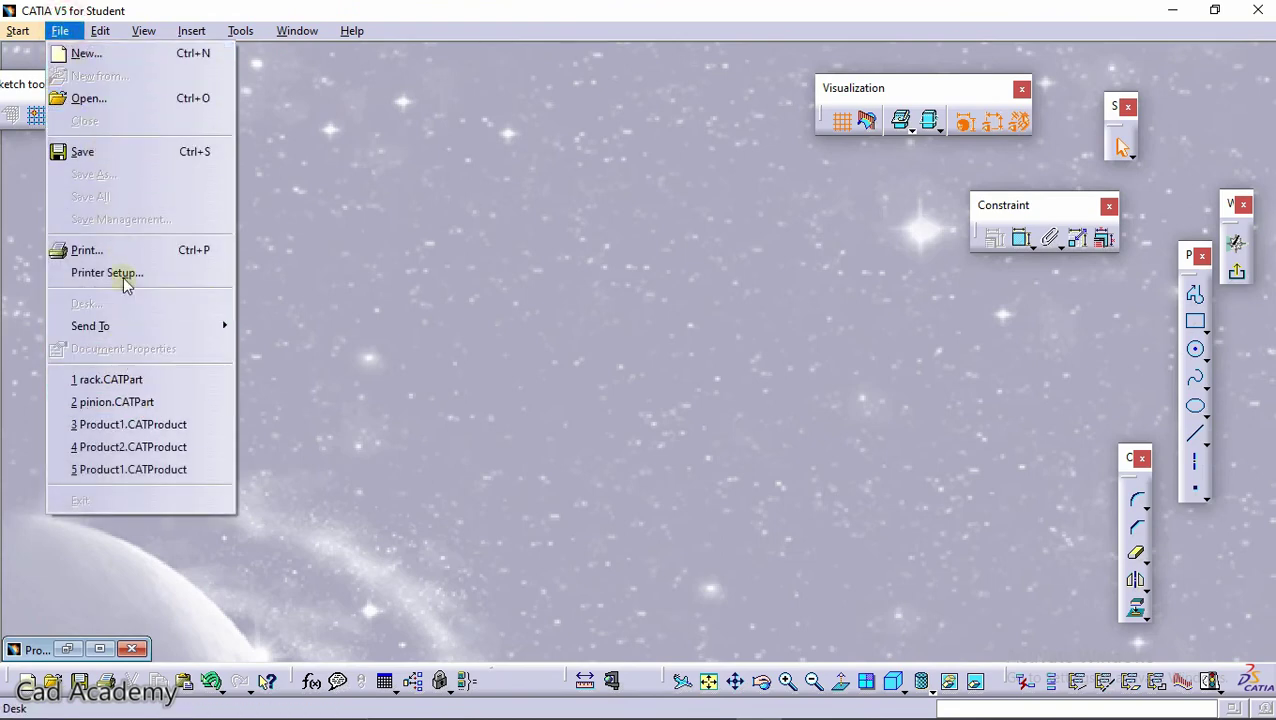
left_click(92, 100)
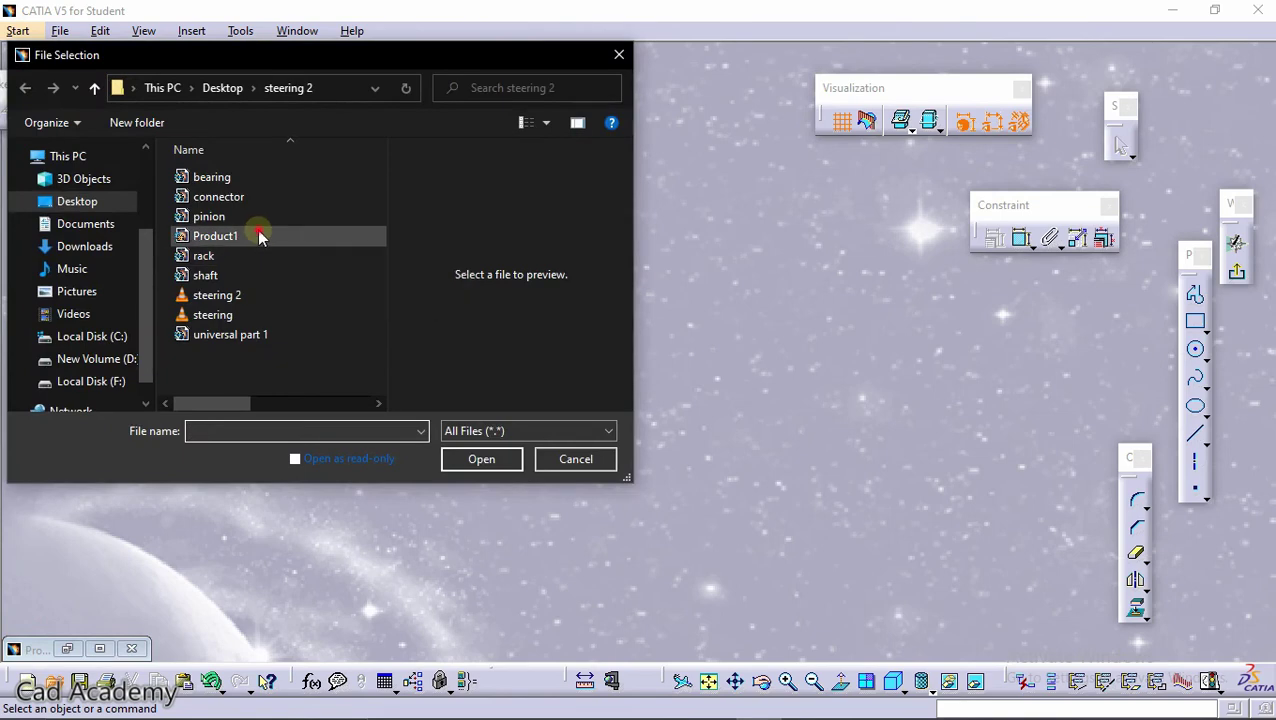
left_click(256, 236)
left_click(481, 462)
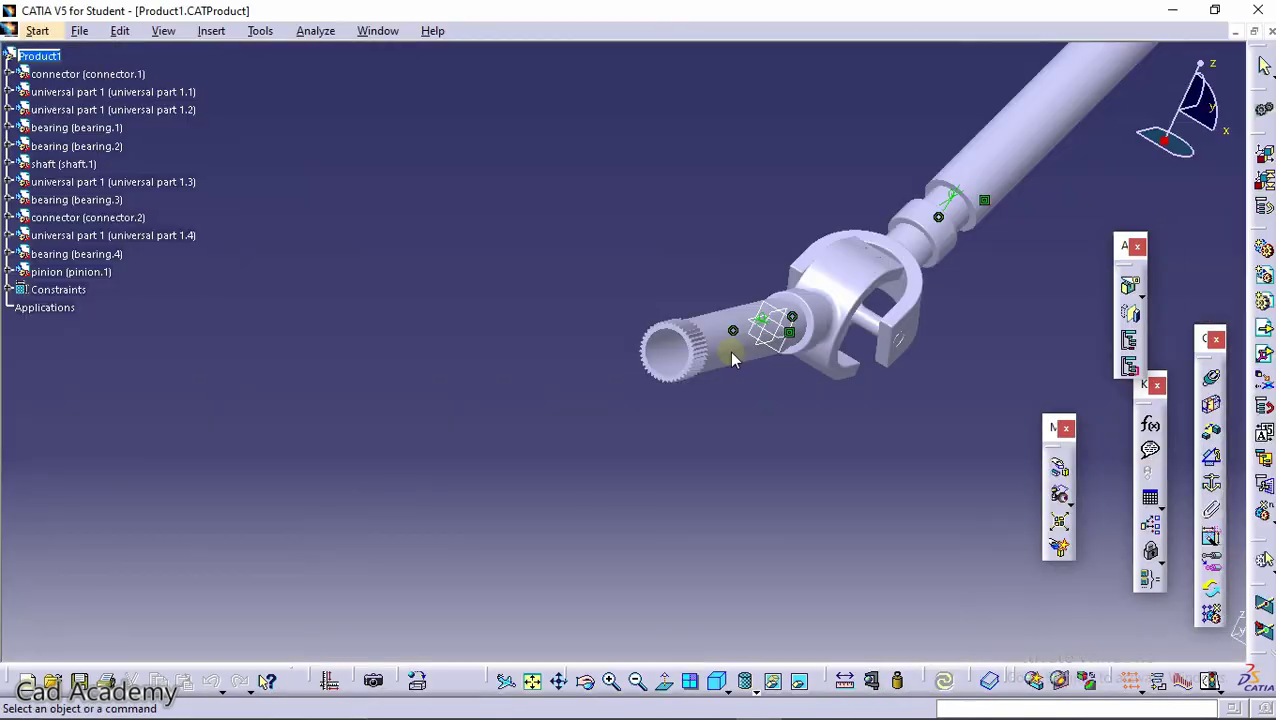
left_click(802, 452)
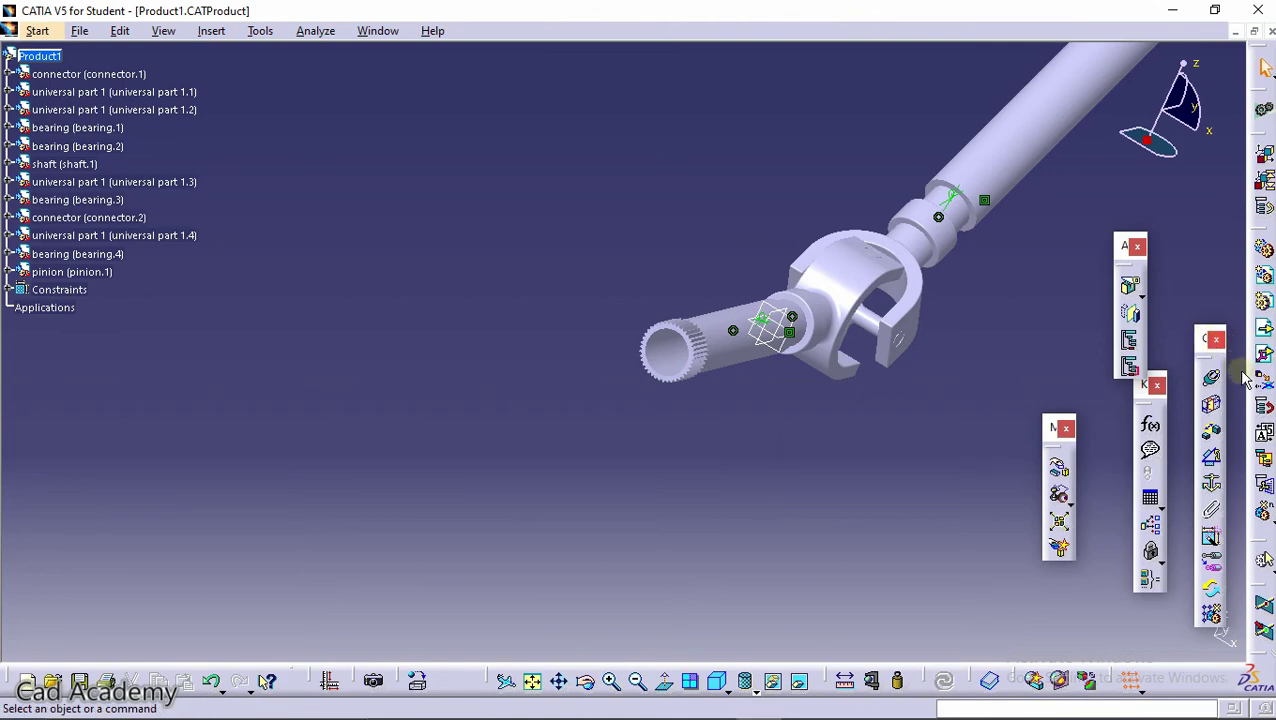
Insert rack.CATPart as an existing component under Product1, next to the pinion.
left_click(1264, 331)
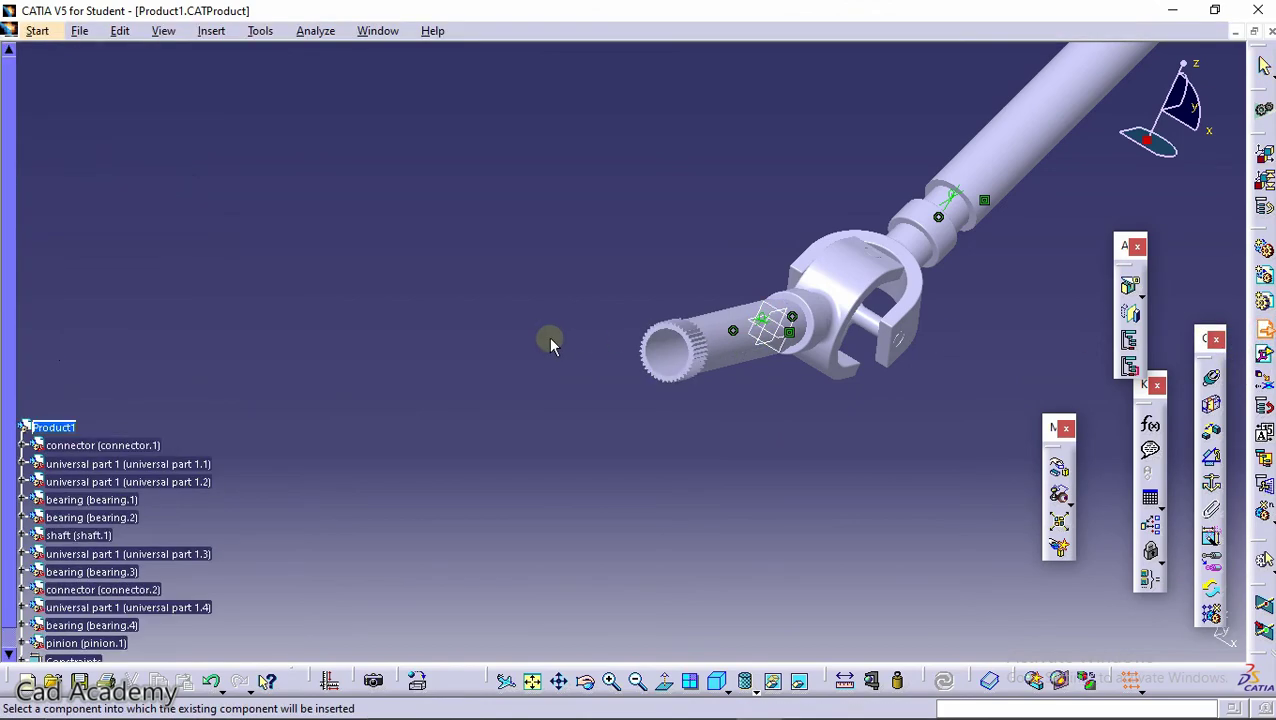
left_click(32, 441)
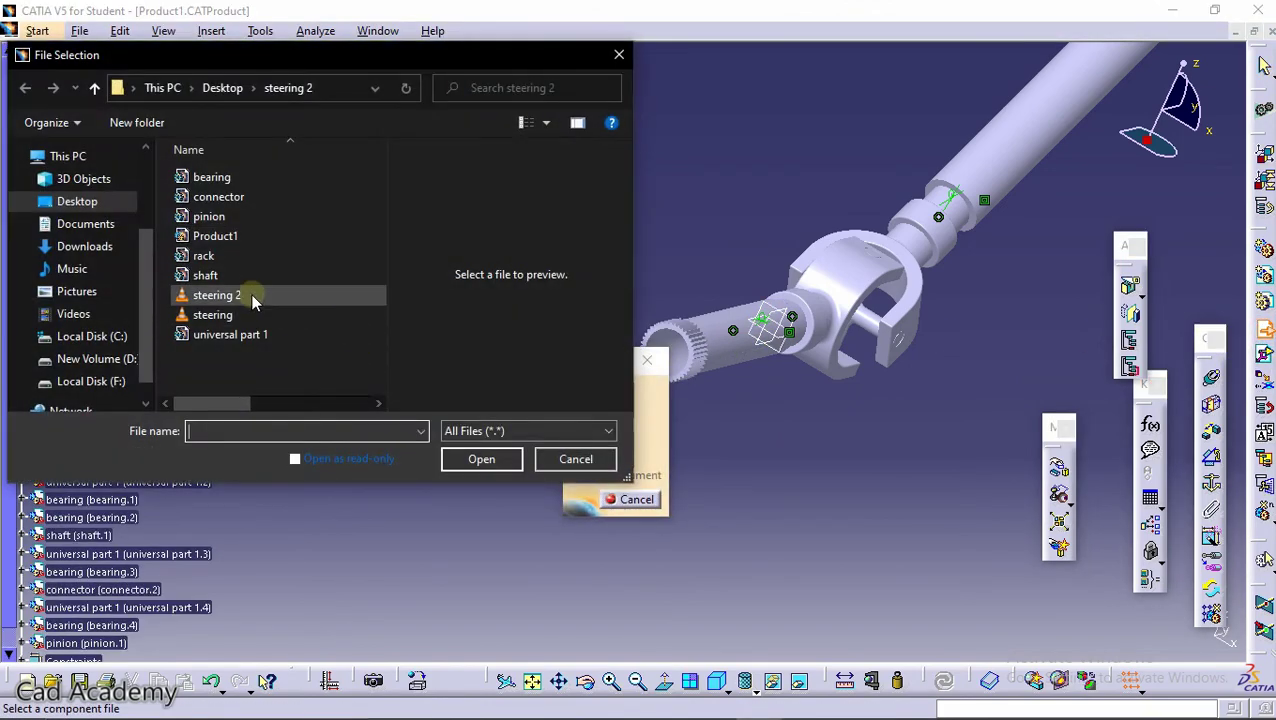
left_click(215, 256)
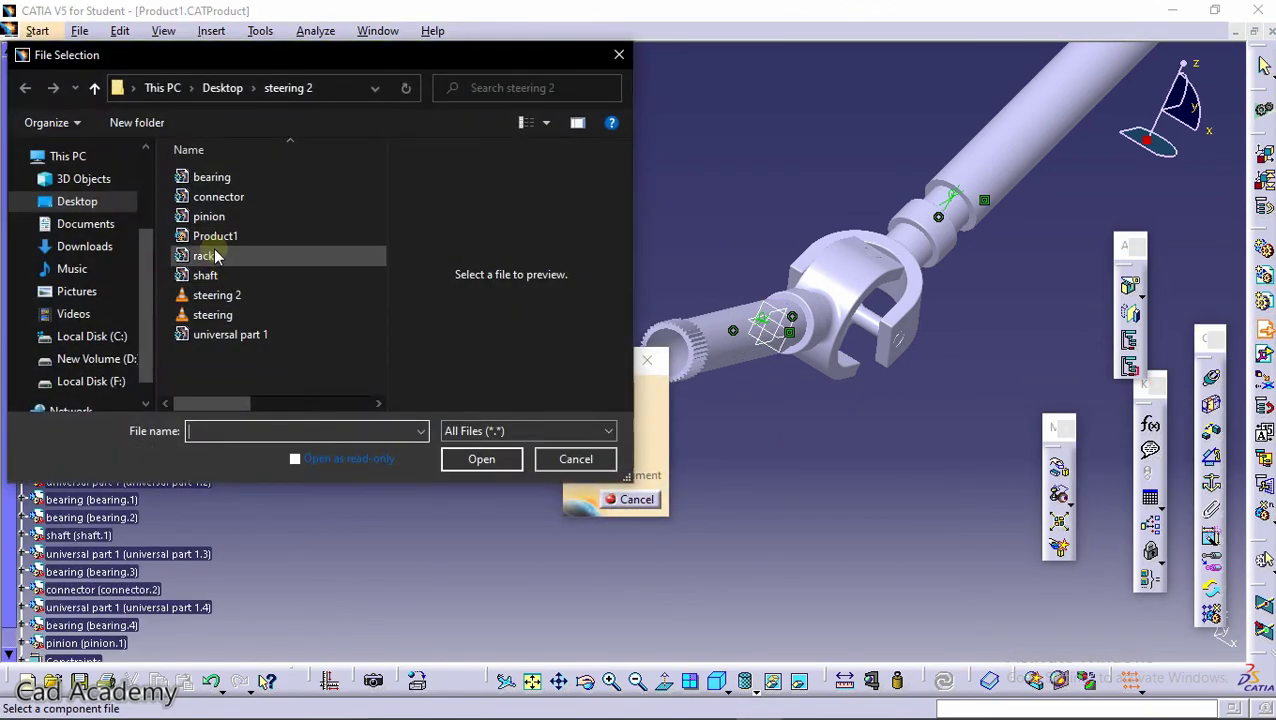
left_click(460, 458)
mouse_move(815, 390)
middle_mouse_down()
mouse_move(806, 362)
mouse_move(876, 230)
mouse_move(723, 307)
mouse_move(852, 240)
middle_mouse_up()
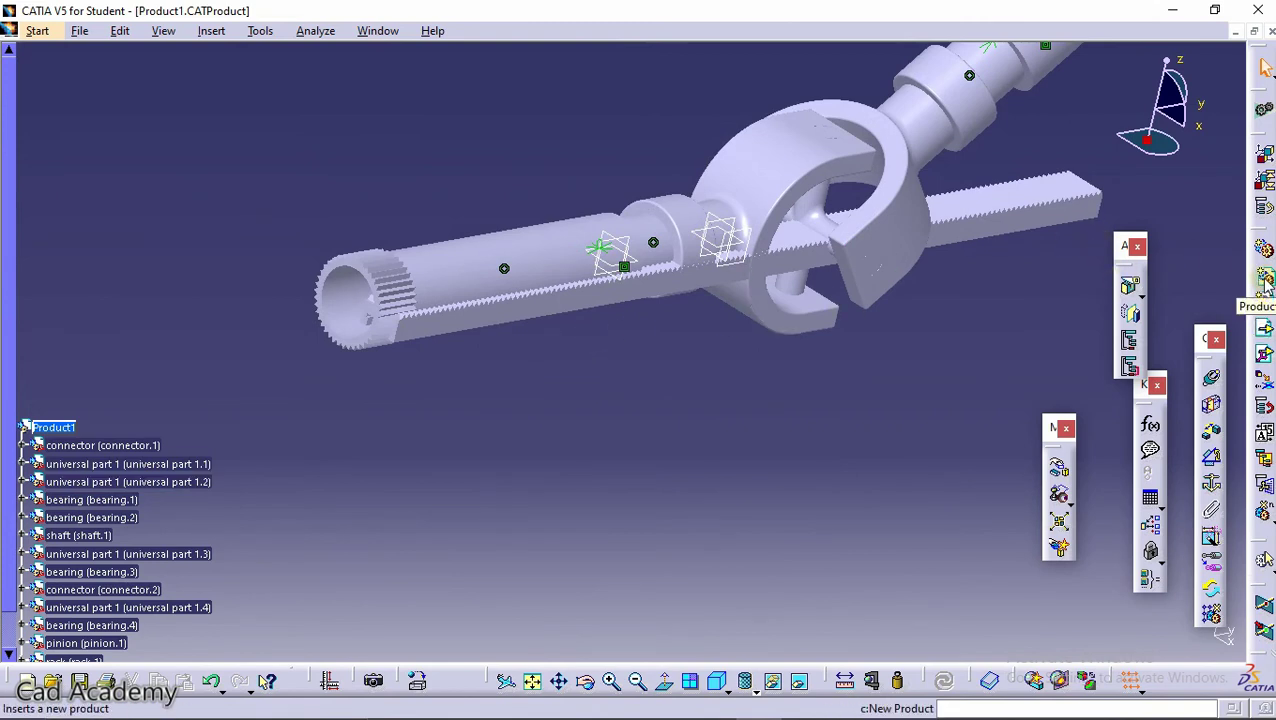
Add a contact constraint between the rack's toothed face and the pinion's gear face.
left_click(1211, 403)
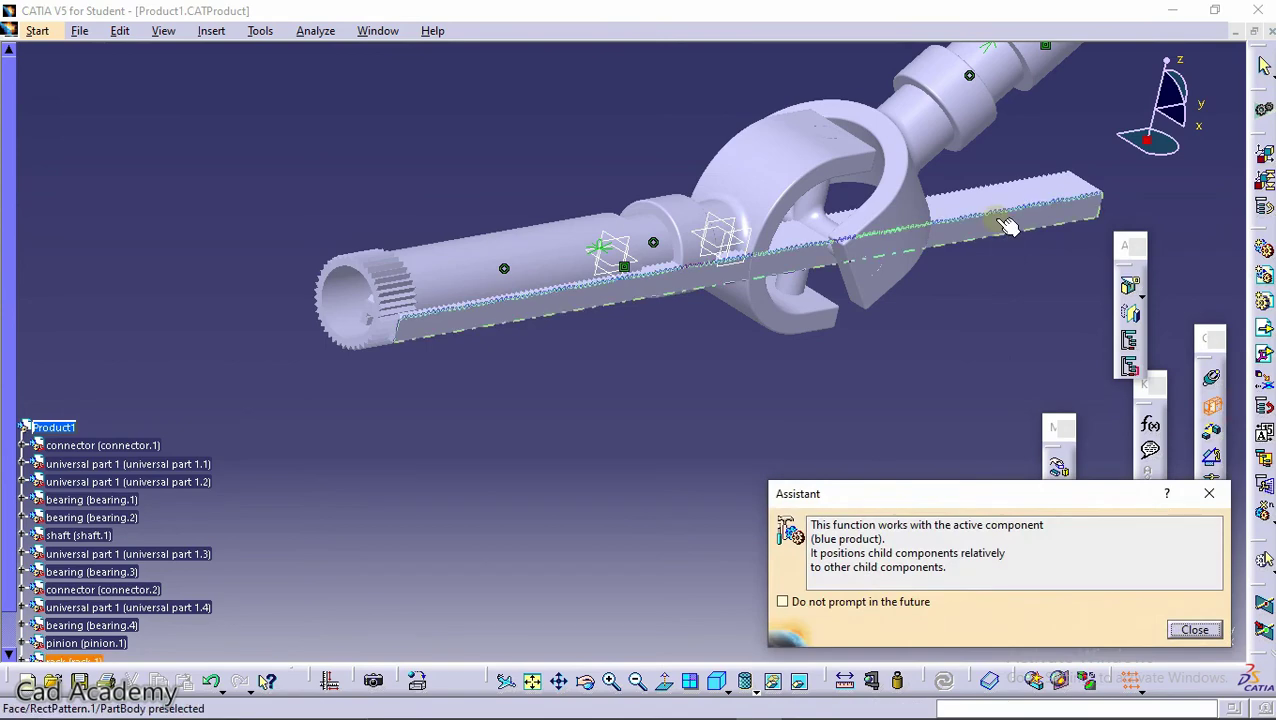
left_click(1004, 224)
middle_click_drag(590, 248, 652, 134)
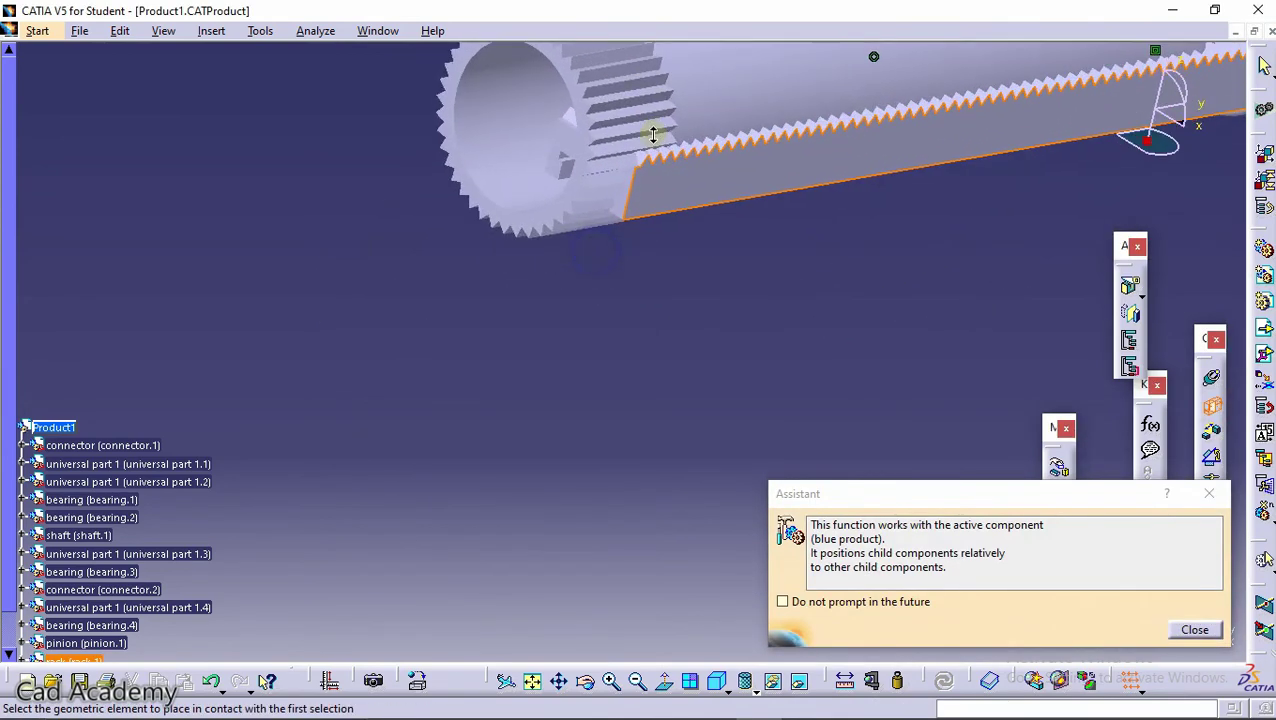
left_click(493, 228)
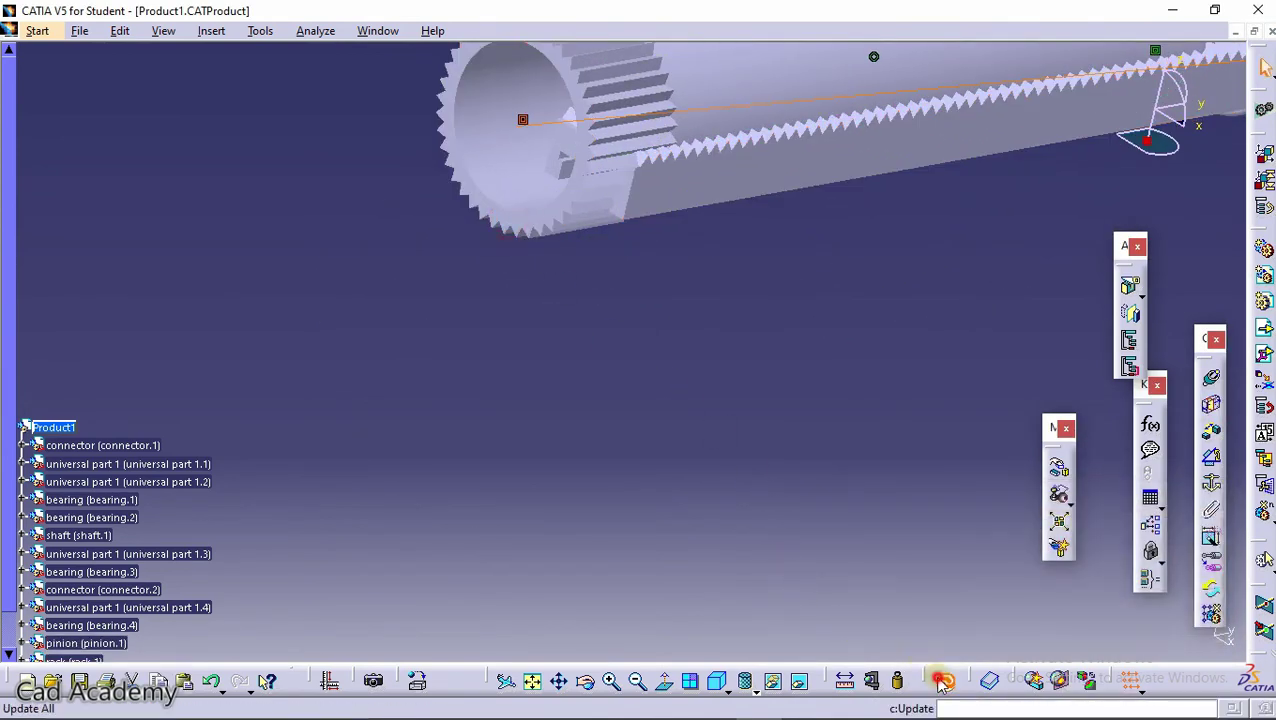
middle_click_drag(913, 653, 803, 532)
mouse_move(550, 342)
middle_mouse_down()
mouse_move(698, 362)
mouse_move(900, 461)
middle_mouse_up()
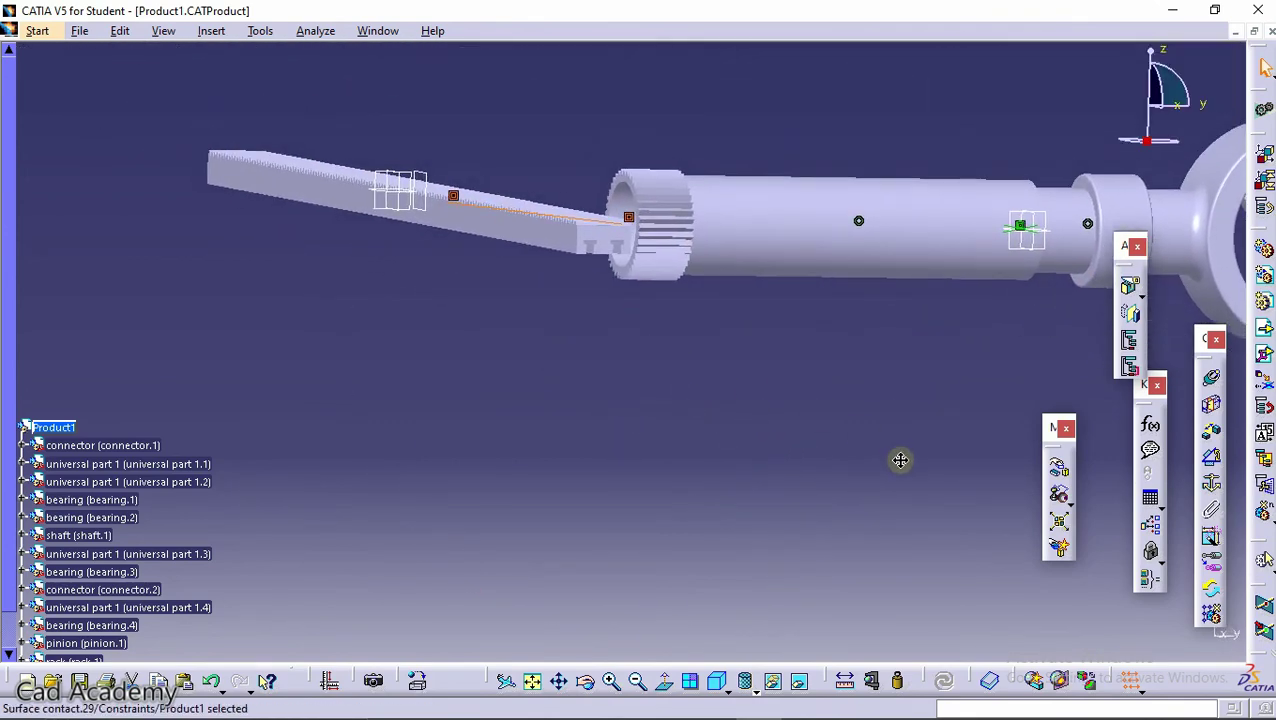
mouse_move(900, 535)
middle_mouse_down()
mouse_move(917, 421)
mouse_move(901, 386)
mouse_move(907, 398)
middle_mouse_up()
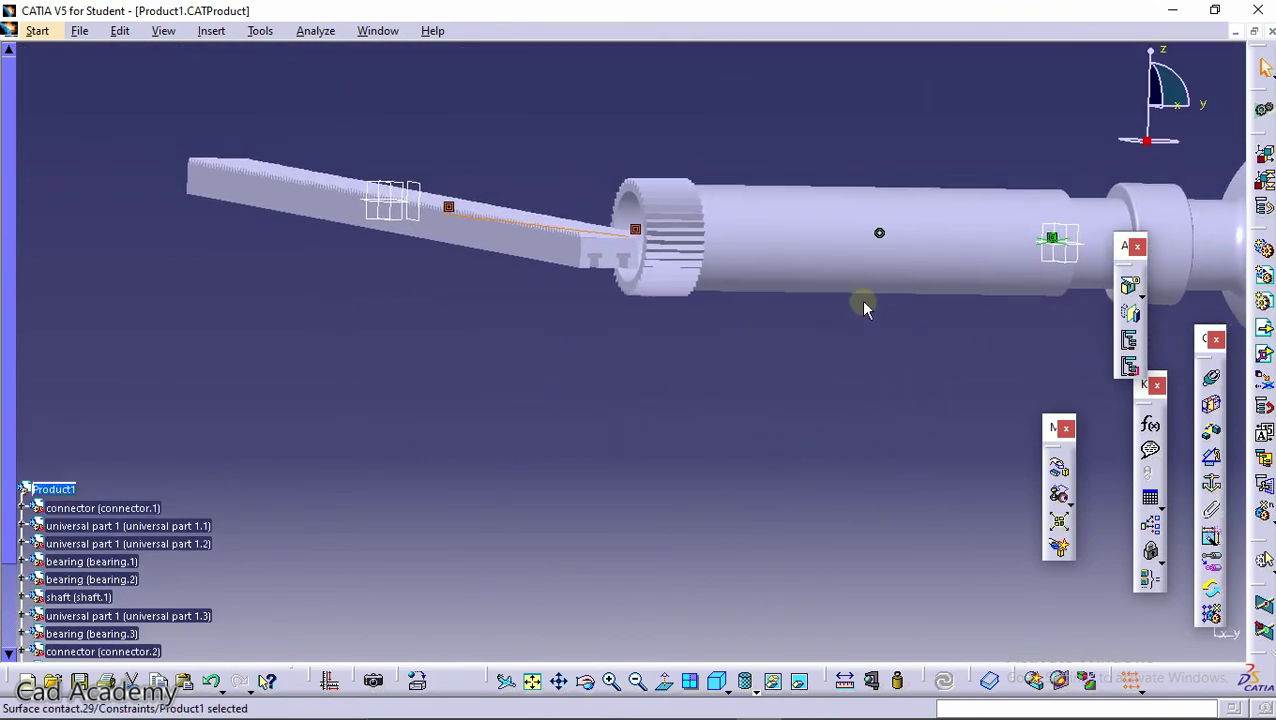
Start an offset constraint between the pinion's xy plane and the rack's yz plane.
left_click(1211, 431)
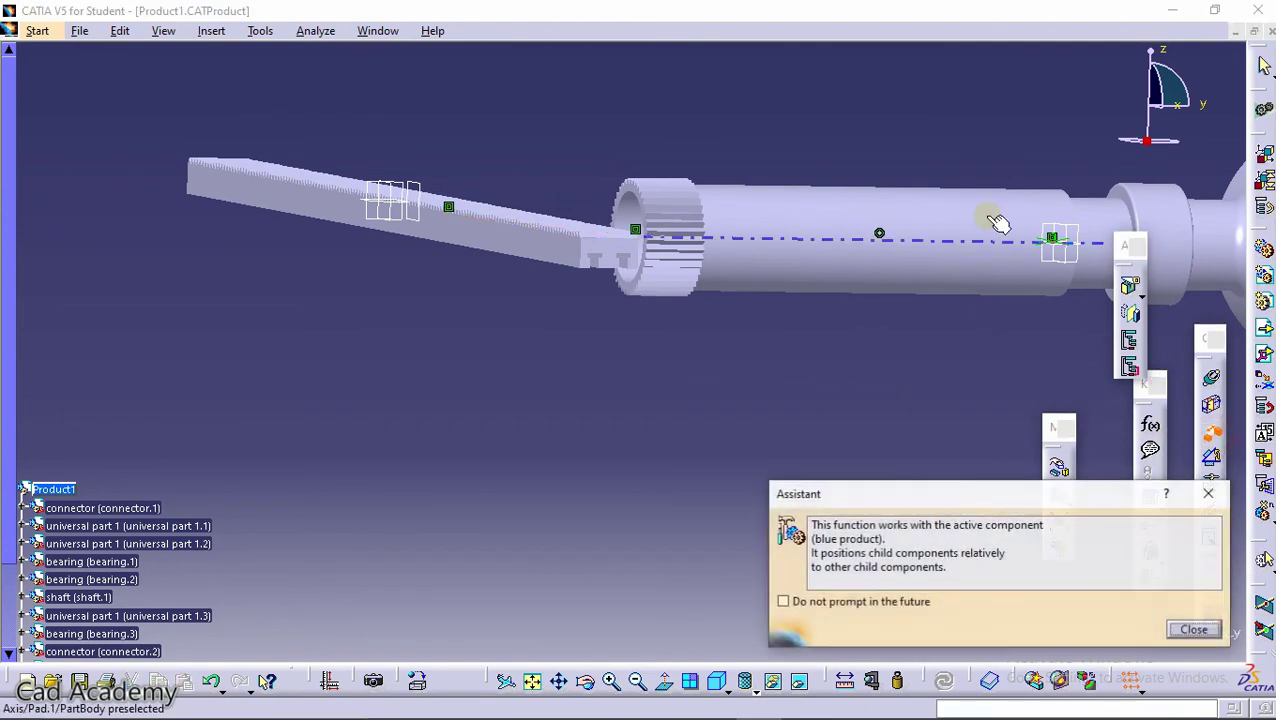
left_click(1070, 255)
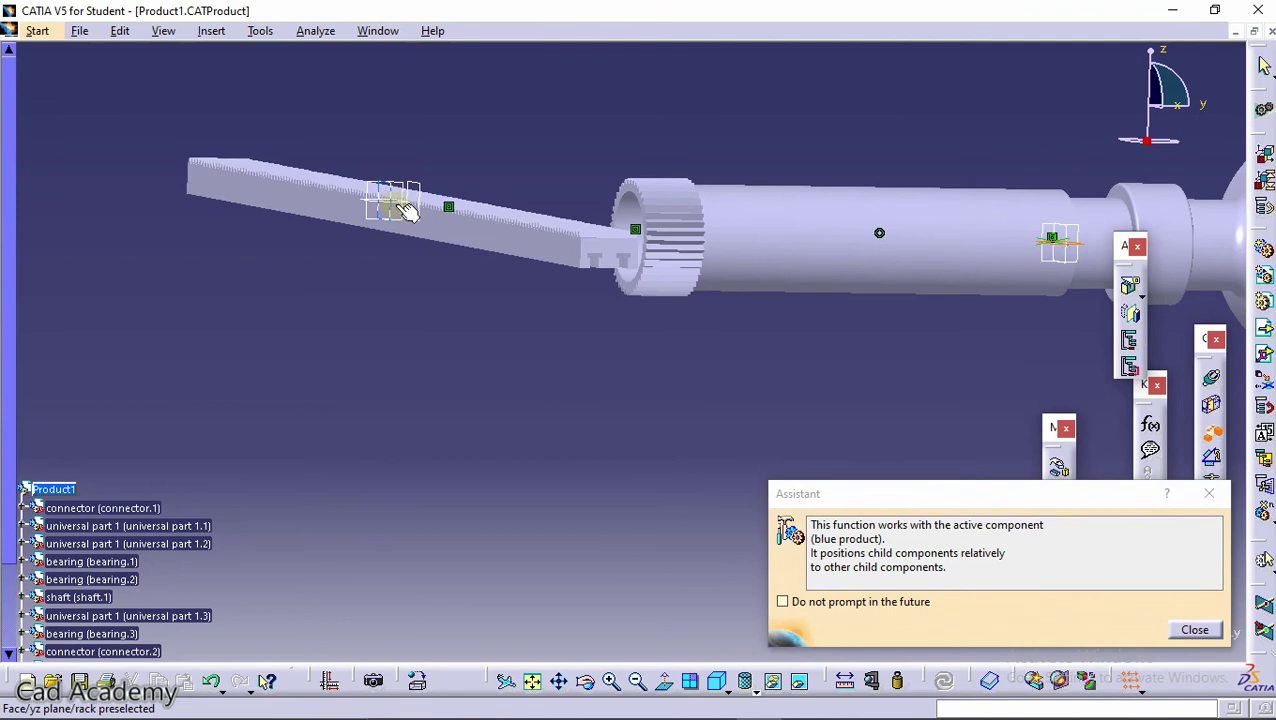
left_click(405, 203)
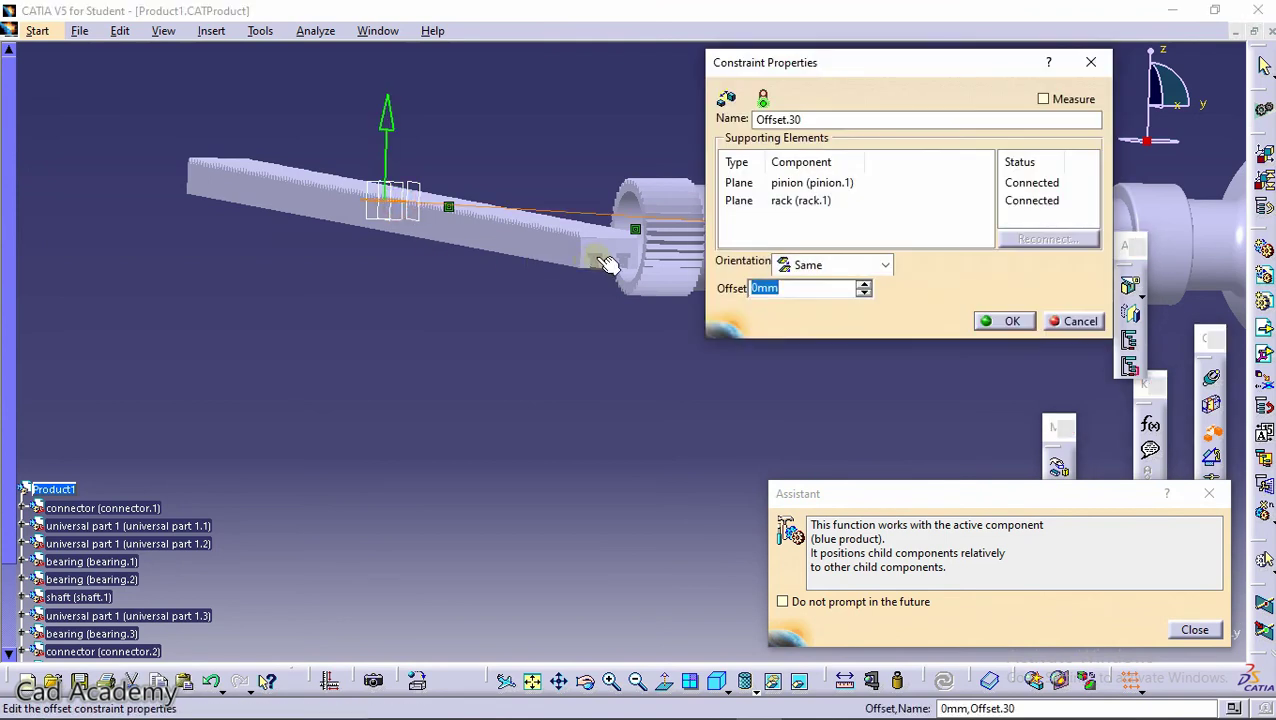
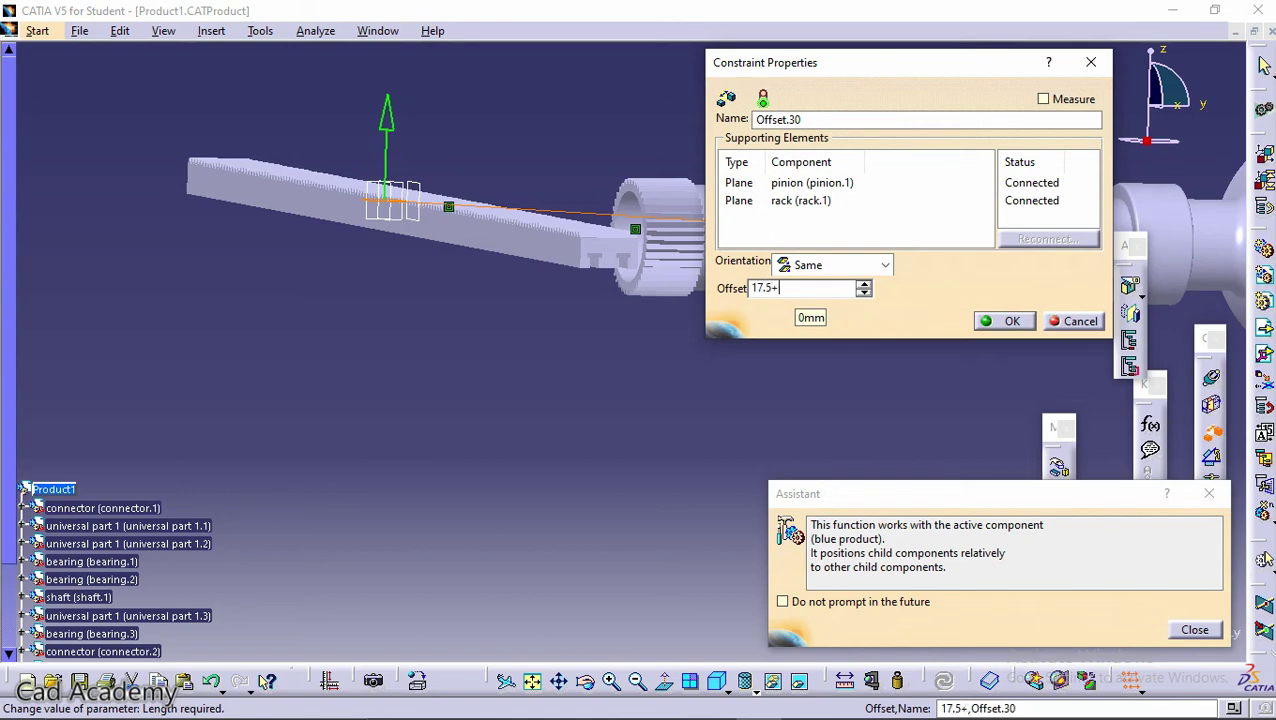
Apply the 17.5+10 rack-to-pinion offset, then change it to -27.5 mm and update.
left_click(1005, 321)
left_click(897, 680)
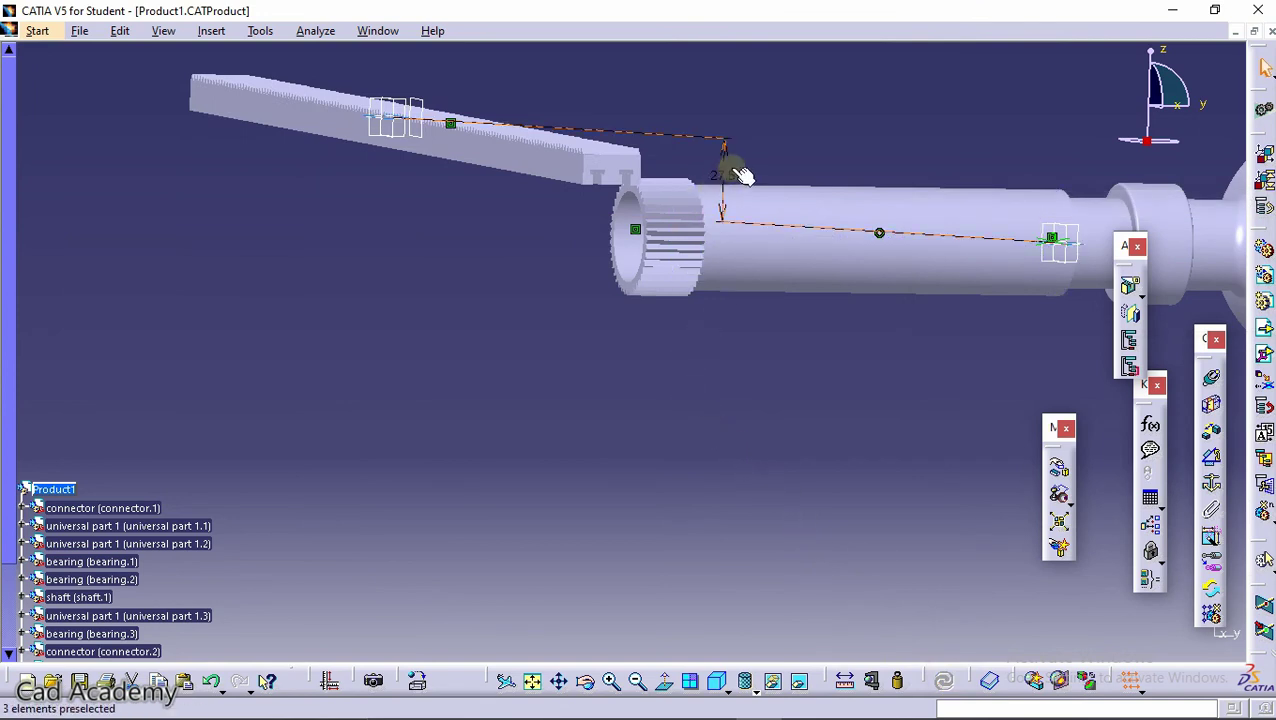
double_click(723, 172)
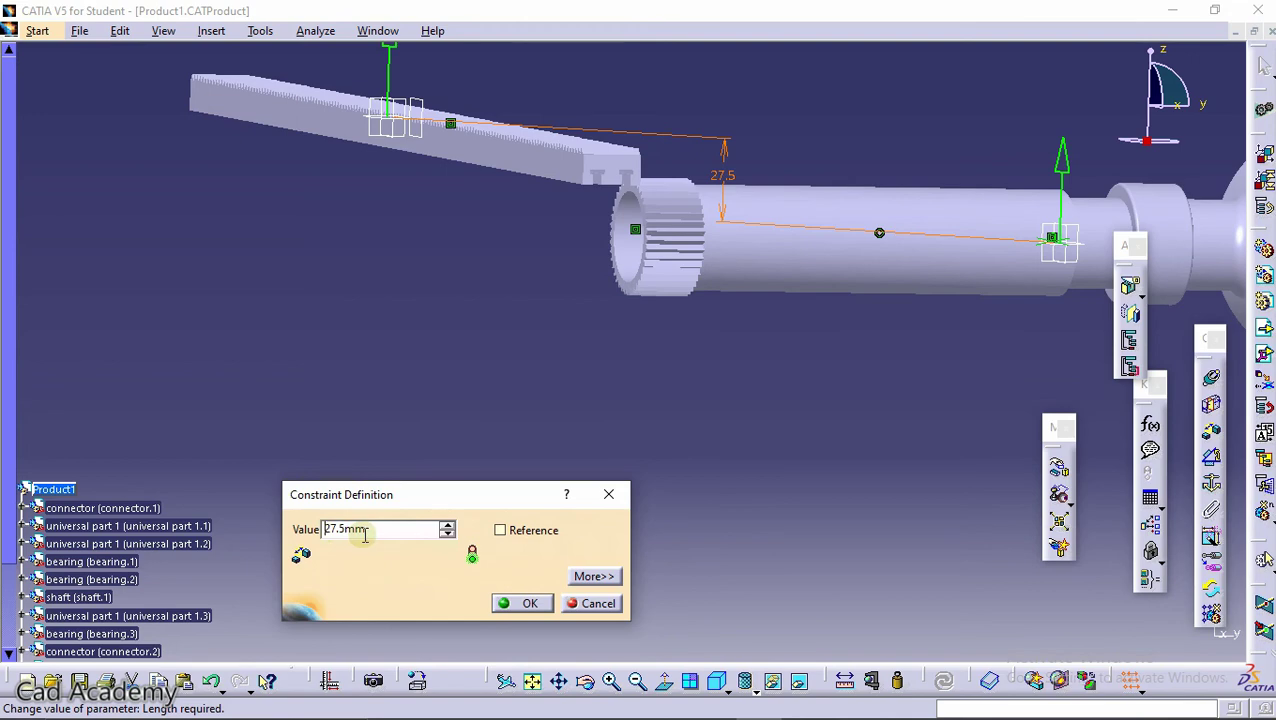
type("-27.5")
left_click(510, 602)
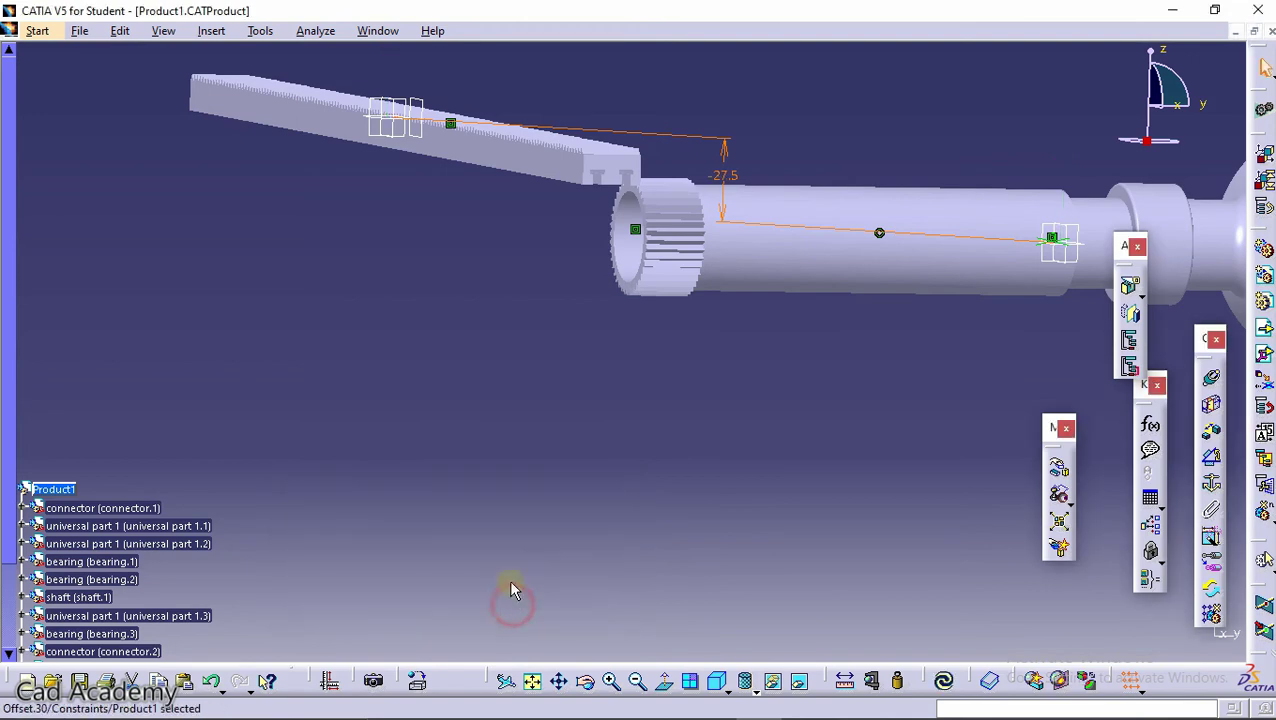
left_click(943, 680)
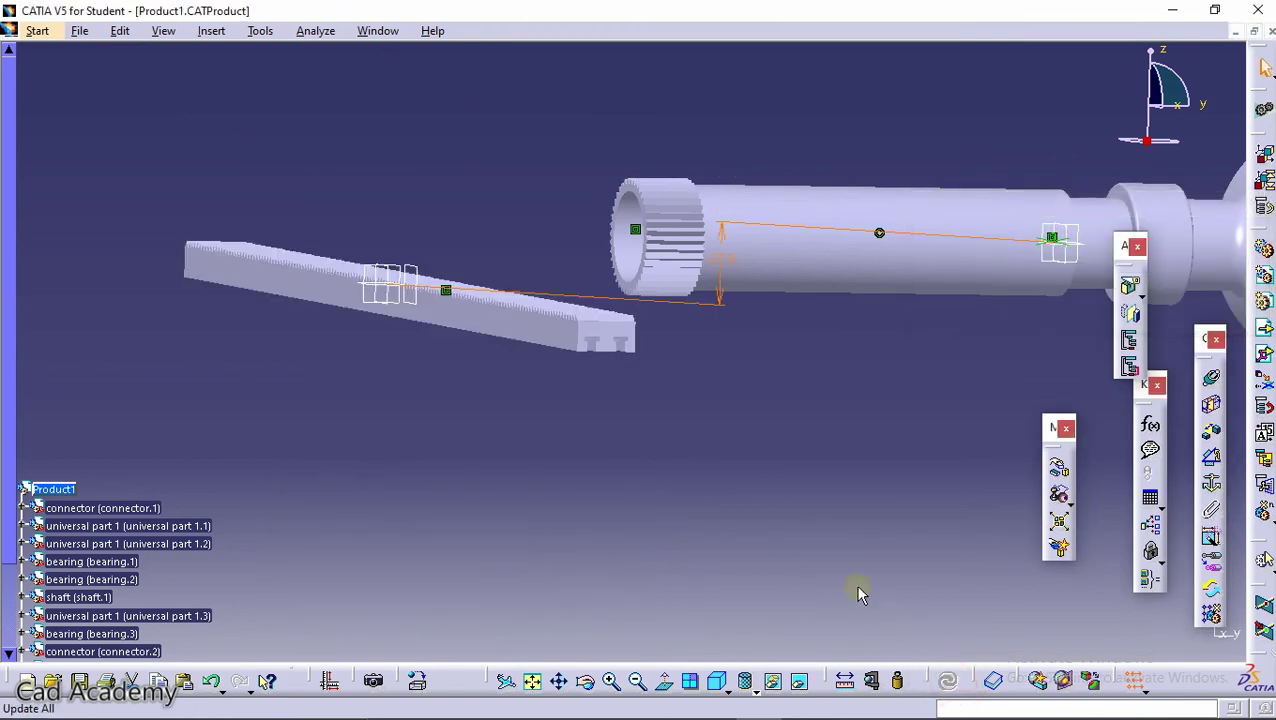
middle_click_drag(713, 360, 632, 313)
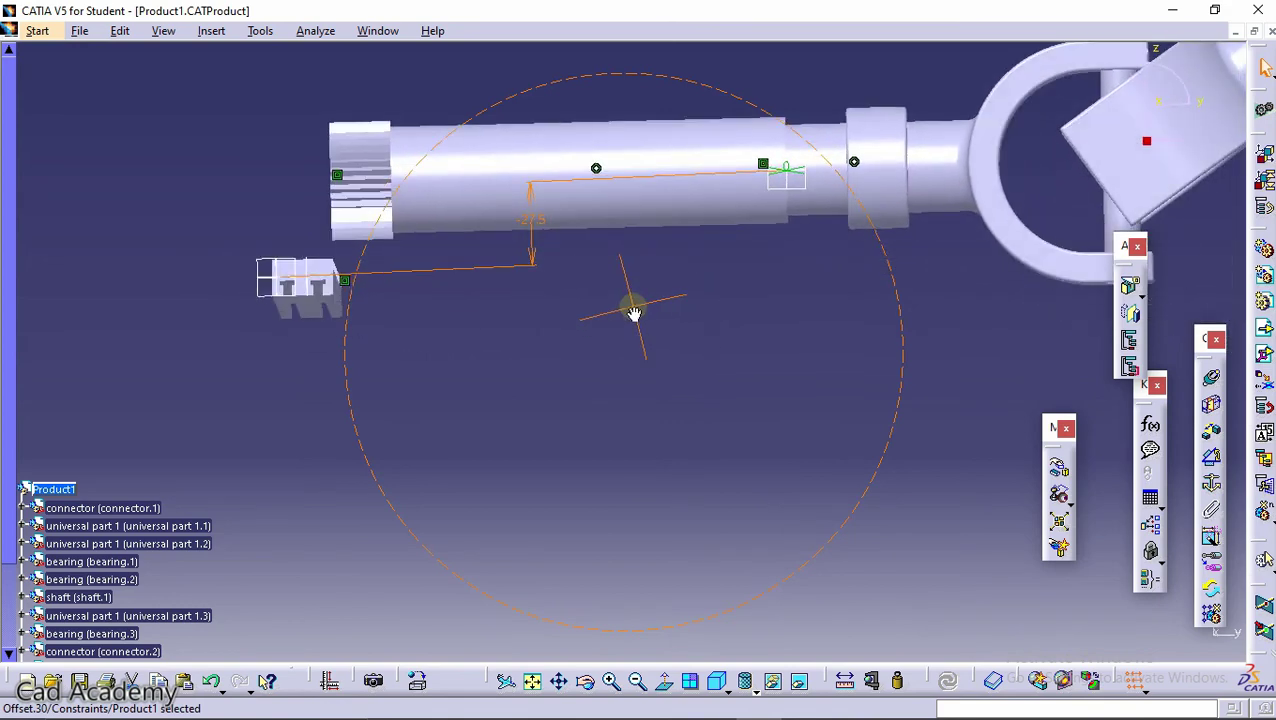
In front view, change the Offset.30 rack-to-pinion value from -27.5 mm to -17.5 mm.
left_click(730, 692)
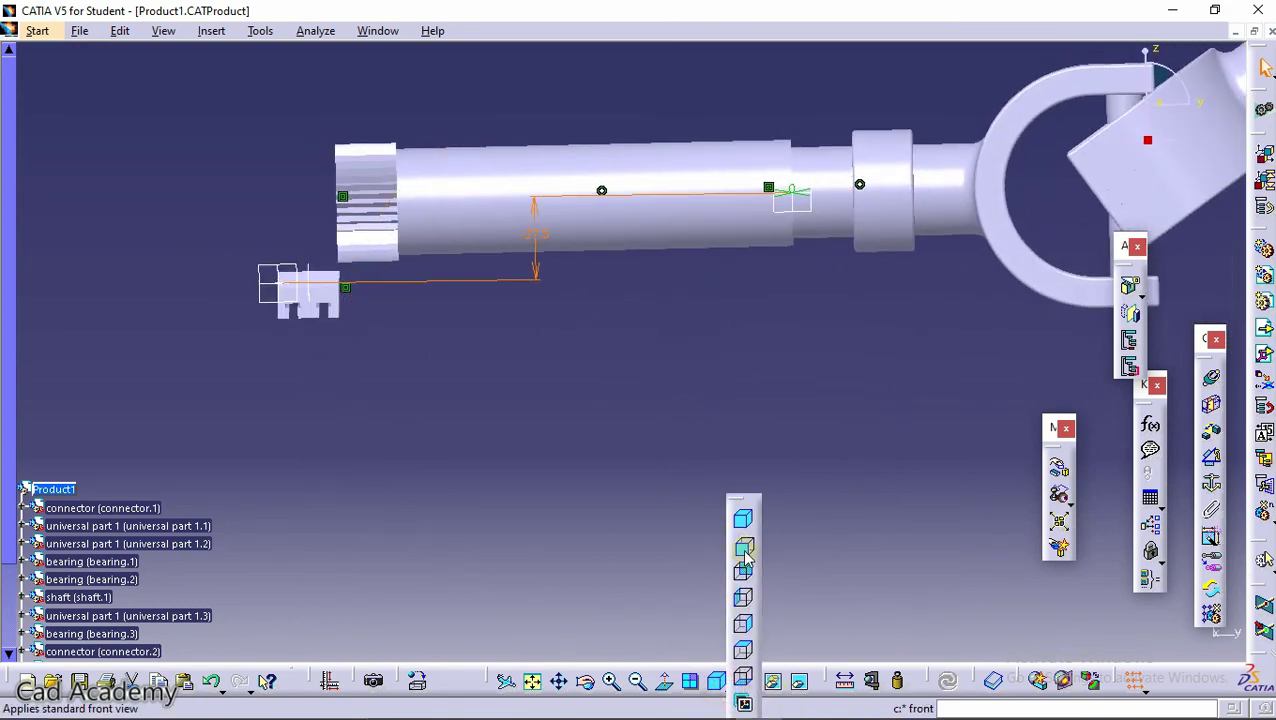
middle_click_drag(541, 393, 675, 427)
mouse_move(826, 477)
middle_mouse_down()
mouse_move(824, 375)
mouse_move(746, 461)
middle_mouse_up()
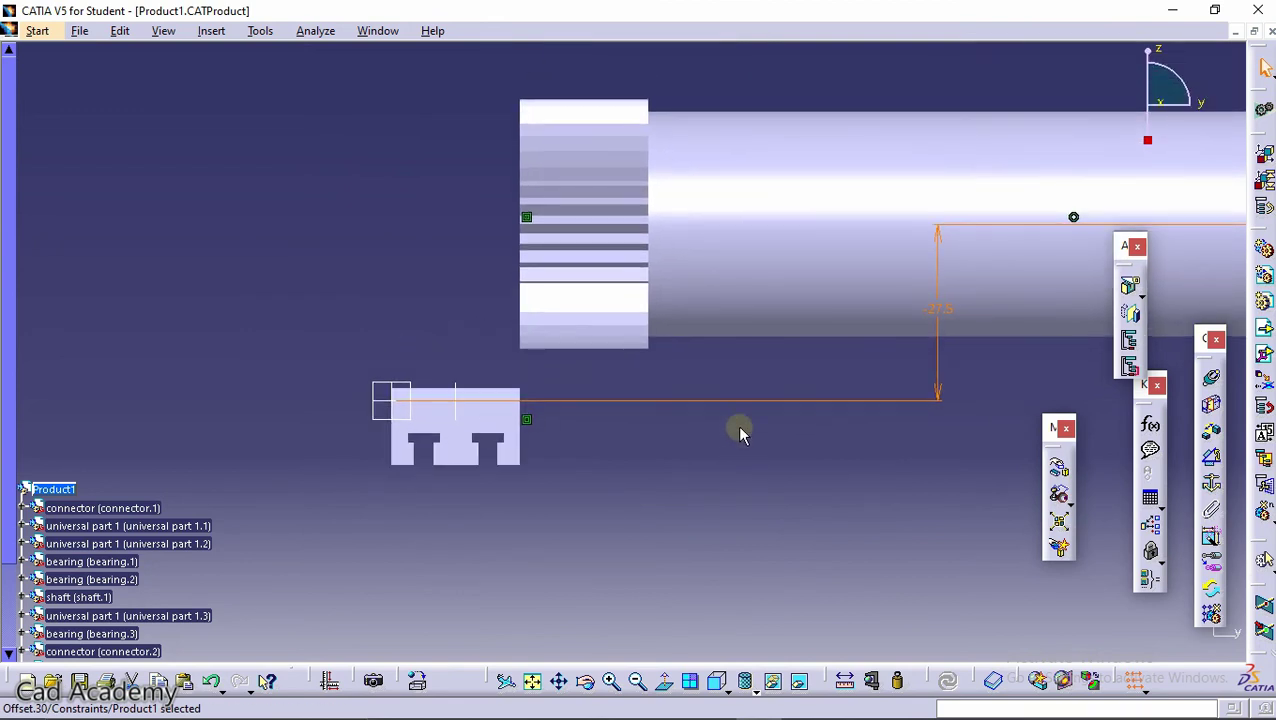
middle_click_drag(740, 433, 792, 504)
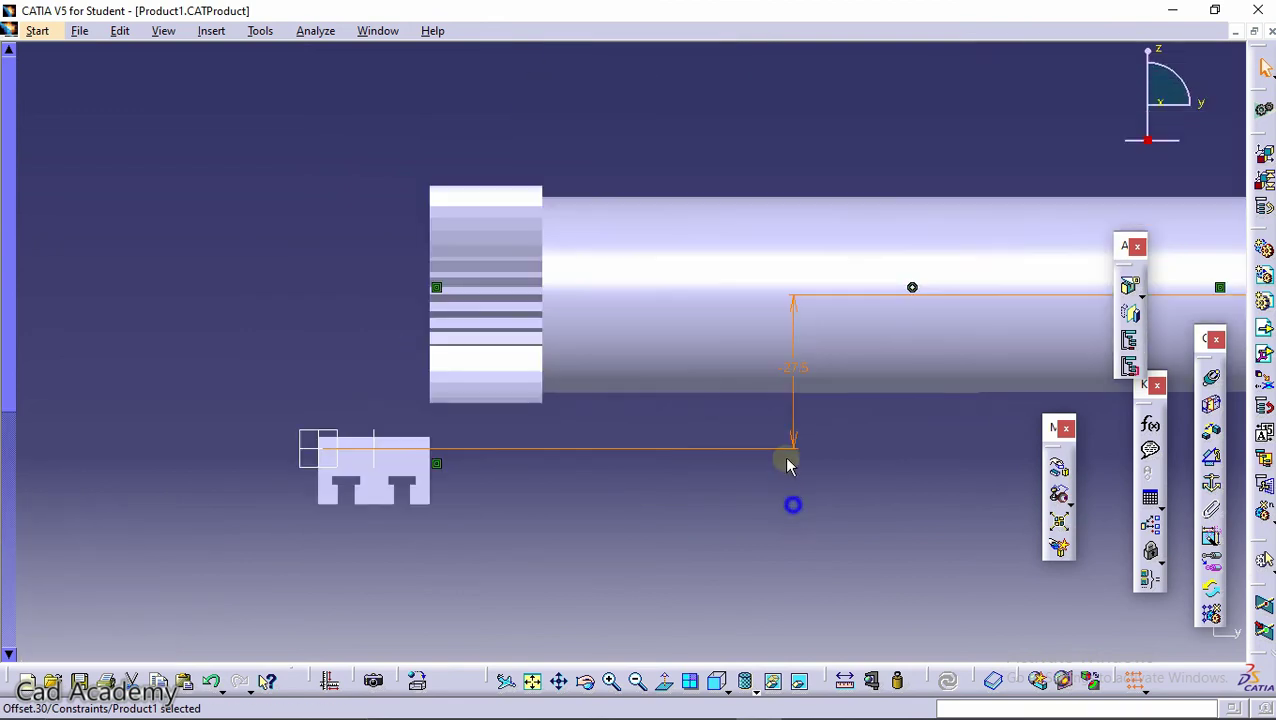
double_click(800, 370)
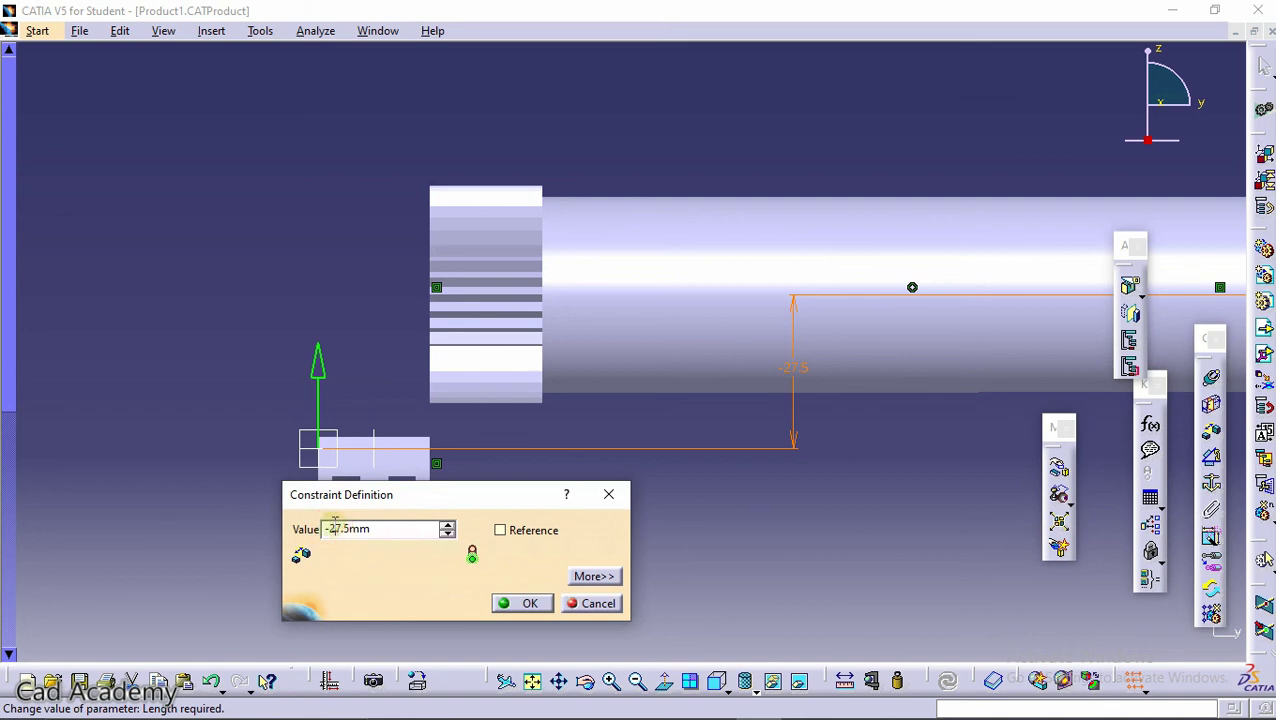
type("1")
left_click(524, 604)
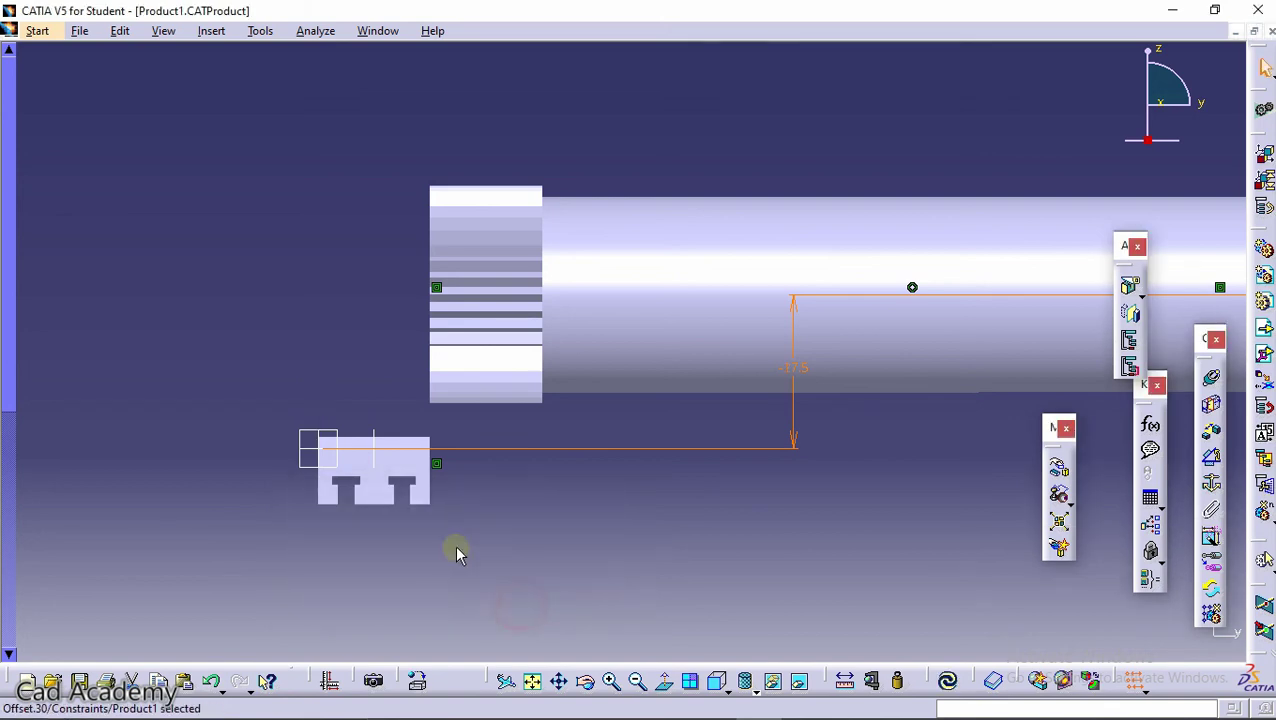
mouse_move(490, 463)
middle_mouse_down()
mouse_move(598, 456)
mouse_move(507, 379)
mouse_move(706, 433)
mouse_move(805, 362)
middle_mouse_up()
Constrain the rack face to the gear bore face with a 0 mm offset.
left_click(758, 292)
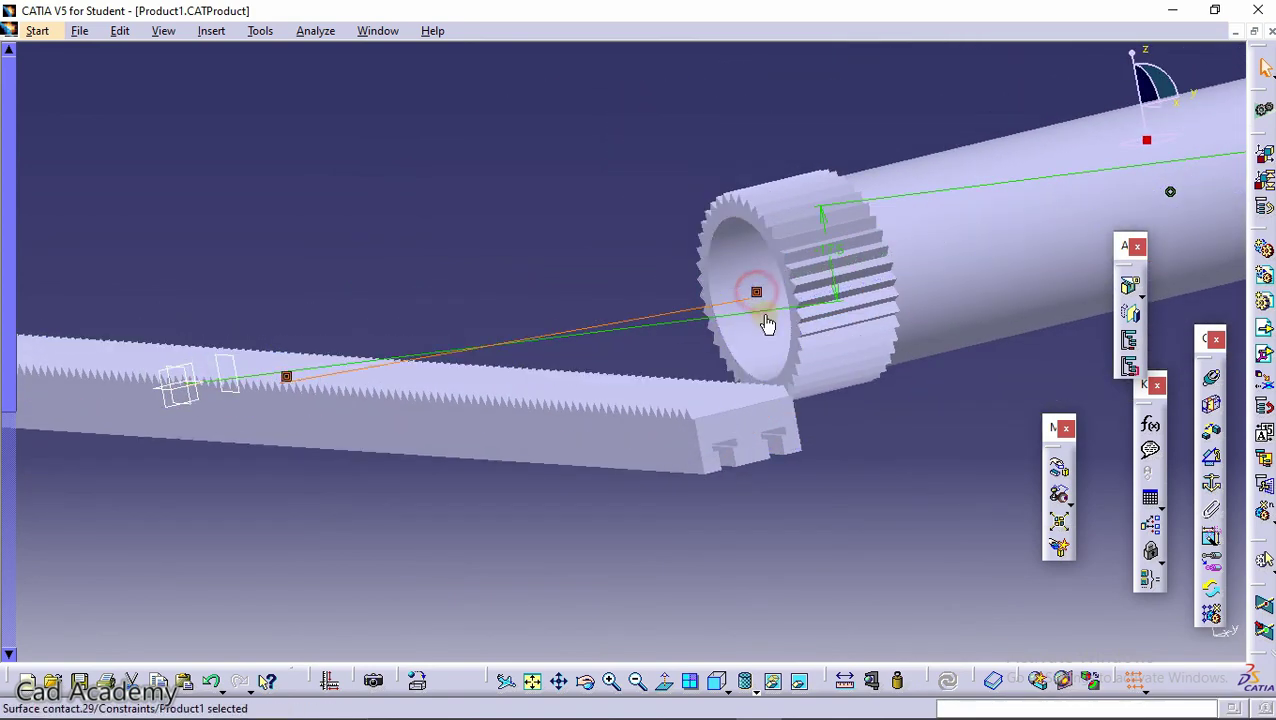
left_click(812, 426)
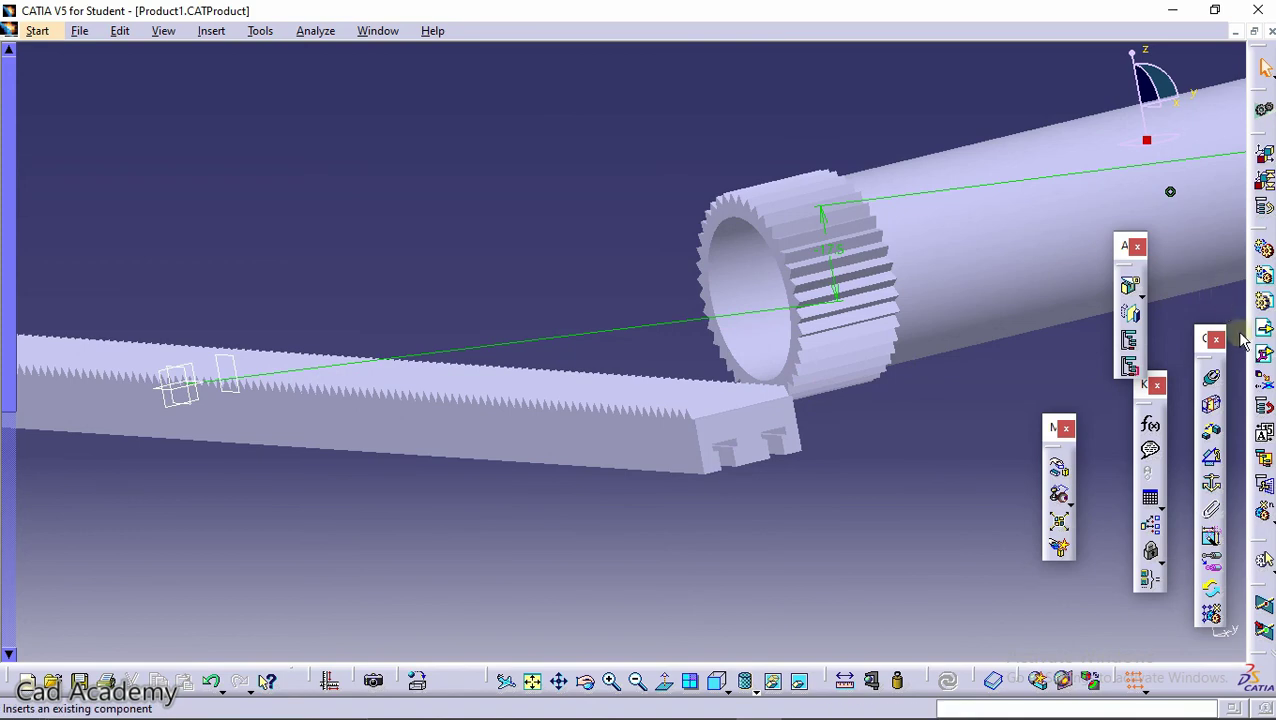
left_click(1205, 437)
left_click(584, 430)
mouse_move(724, 352)
middle_mouse_down()
mouse_move(649, 393)
mouse_move(683, 293)
middle_mouse_up()
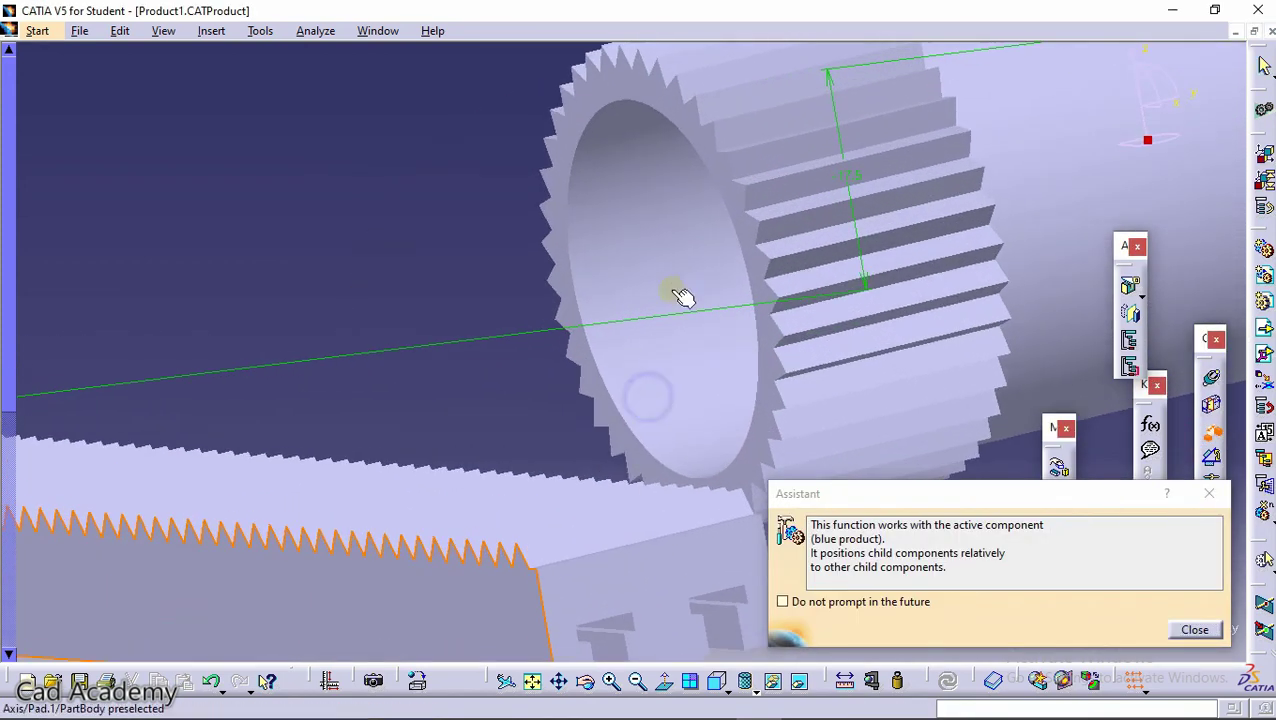
left_click(613, 415)
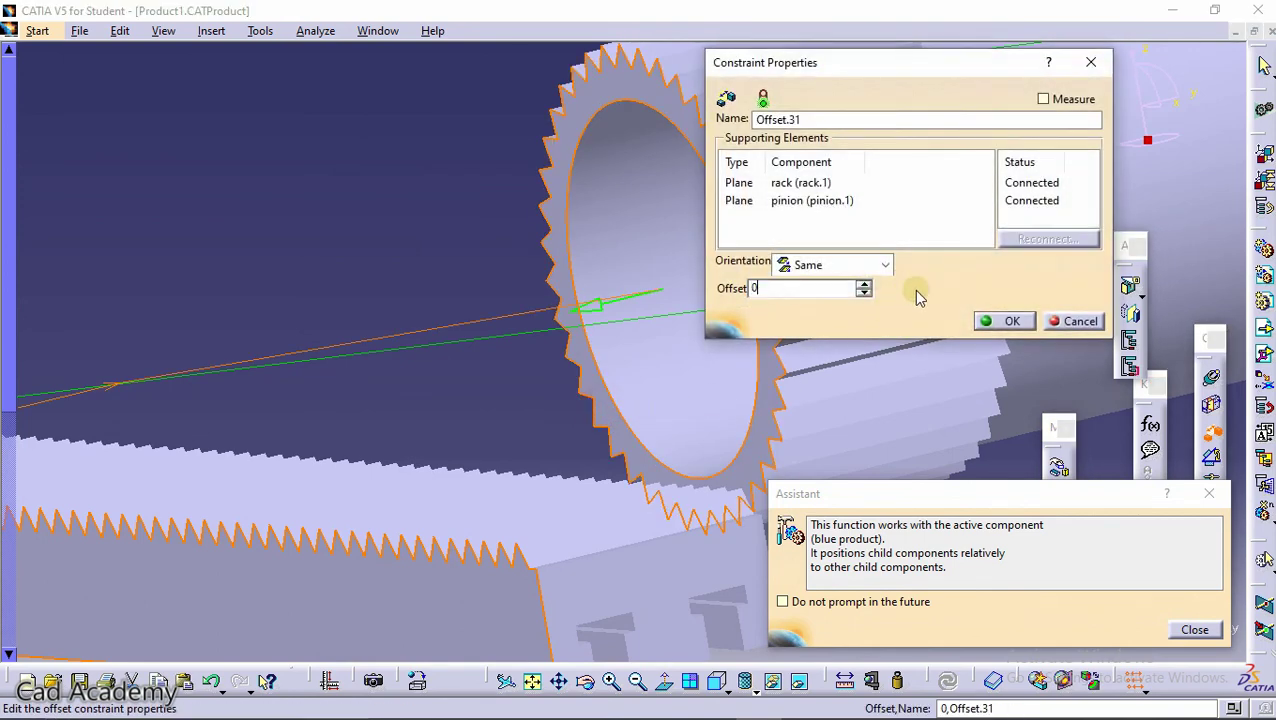
left_click(1005, 322)
mouse_move(650, 385)
middle_mouse_down()
mouse_move(740, 590)
mouse_move(660, 398)
mouse_move(537, 175)
mouse_move(672, 285)
mouse_move(900, 380)
middle_mouse_up()
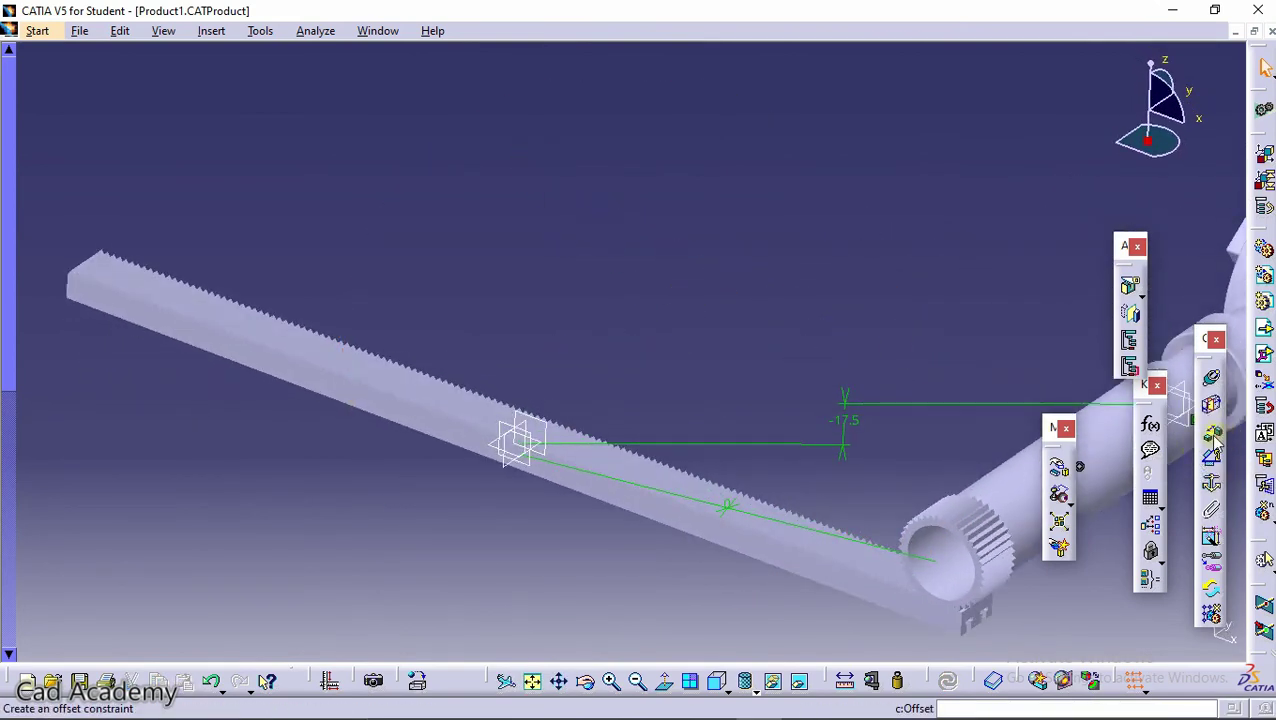
Add a 0 mm offset between the rack and pinion planes (was -190 mm), then update.
left_click(1213, 434)
left_click(515, 443)
middle_click_drag(515, 443, 203, 355)
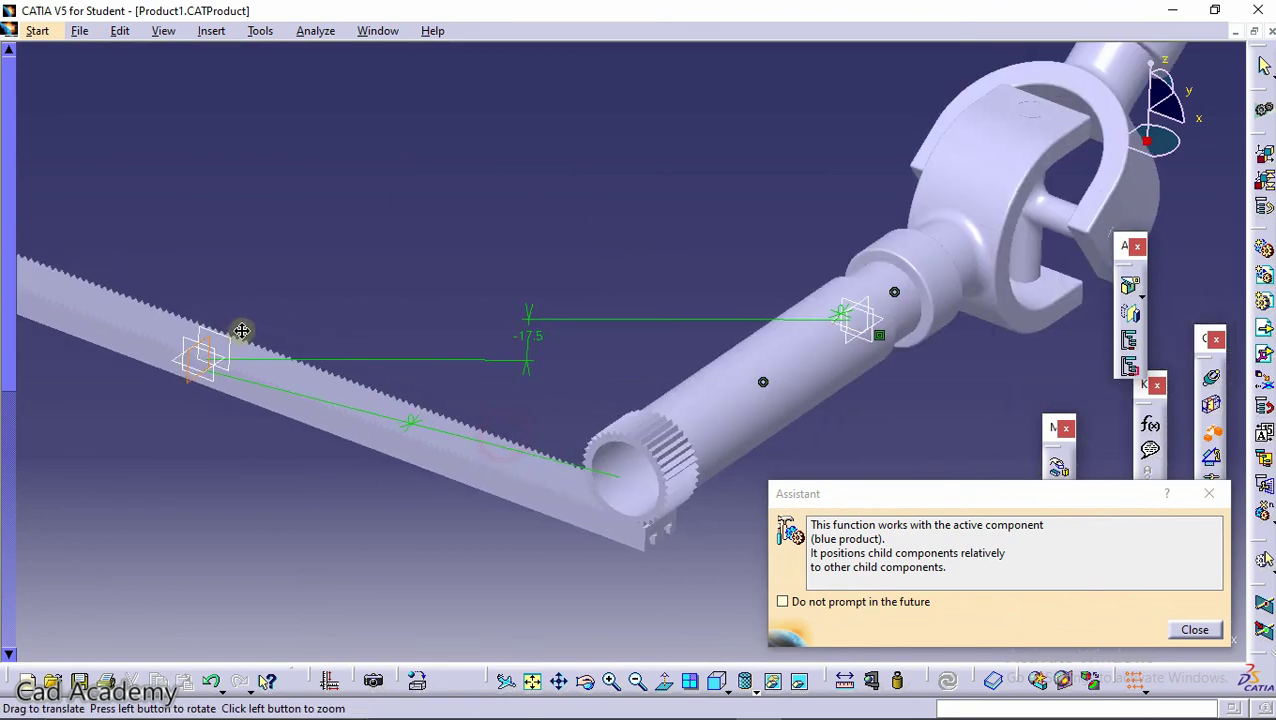
left_click(856, 345)
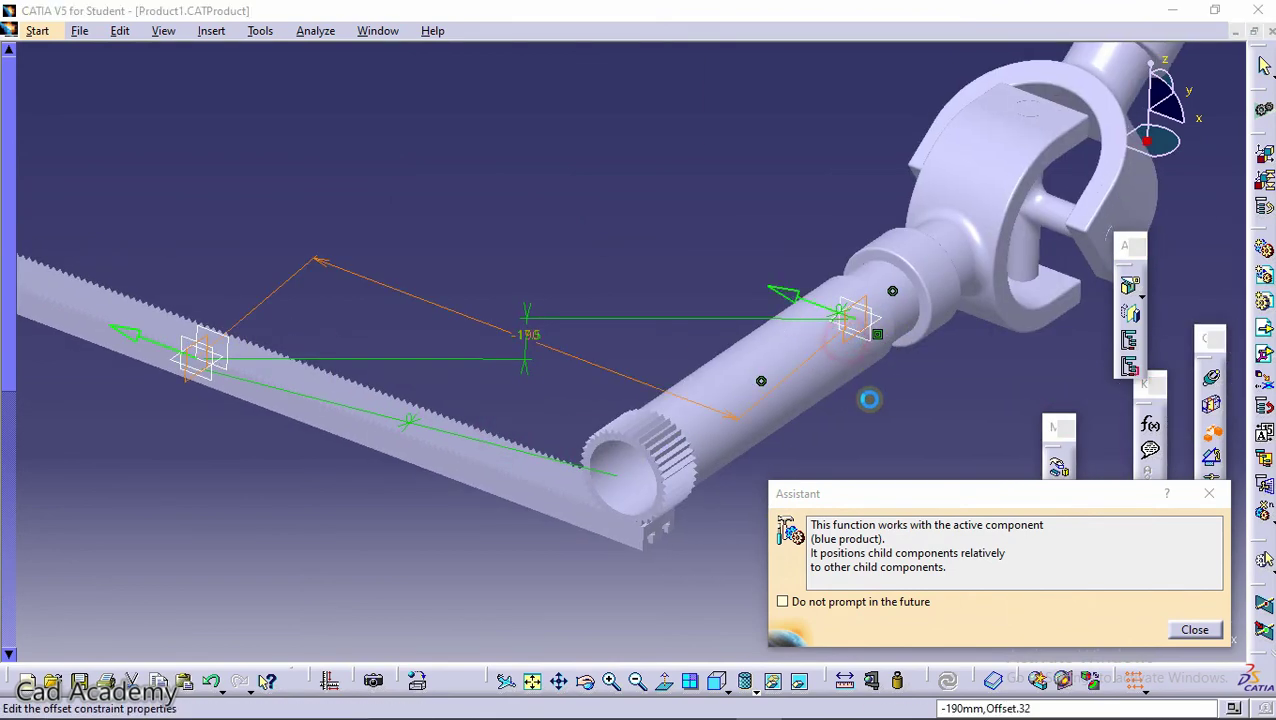
type("0mm")
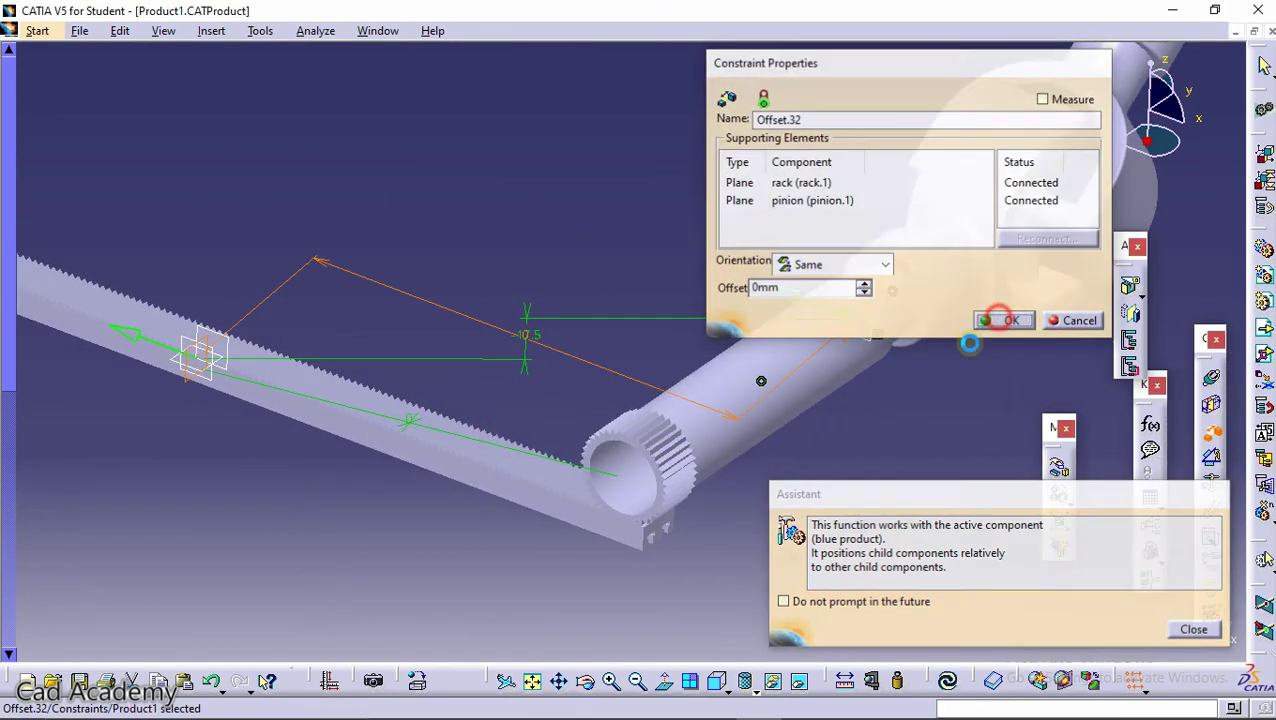
left_click(1004, 320)
left_click(948, 681)
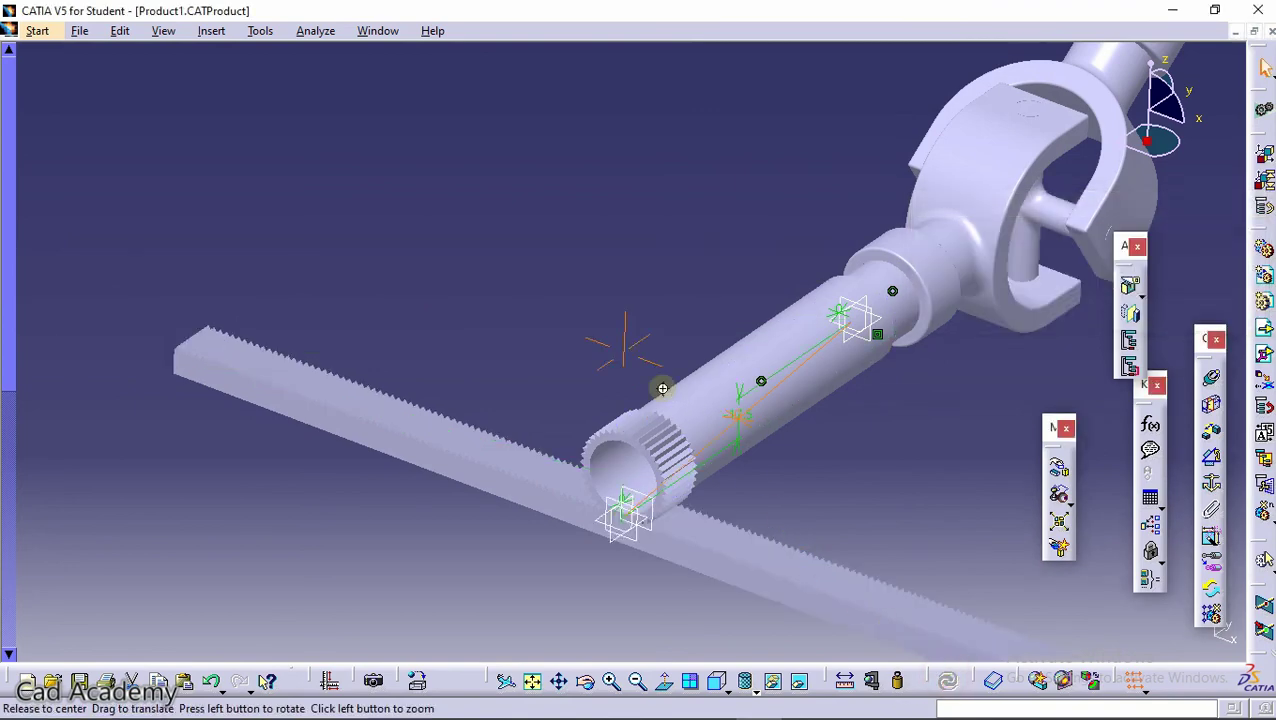
middle_click_drag(661, 385, 736, 469)
middle_click_drag(698, 422, 706, 342)
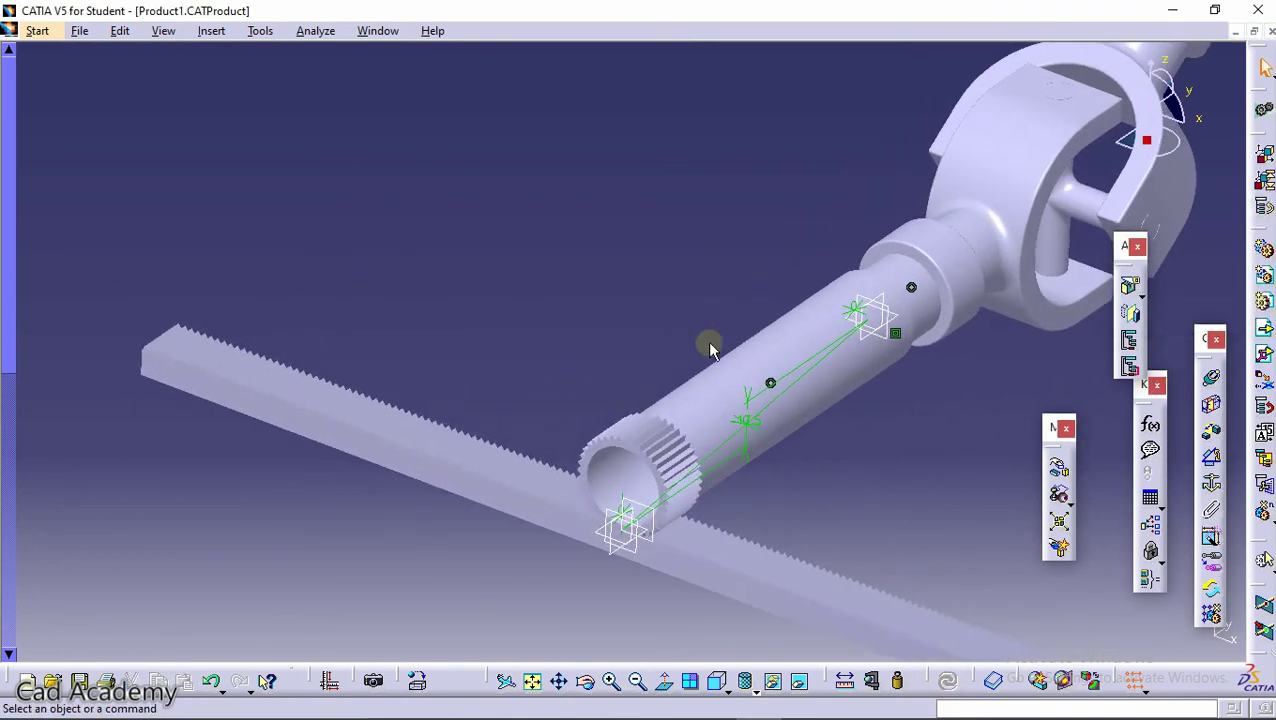
middle_click_drag(746, 435, 632, 355)
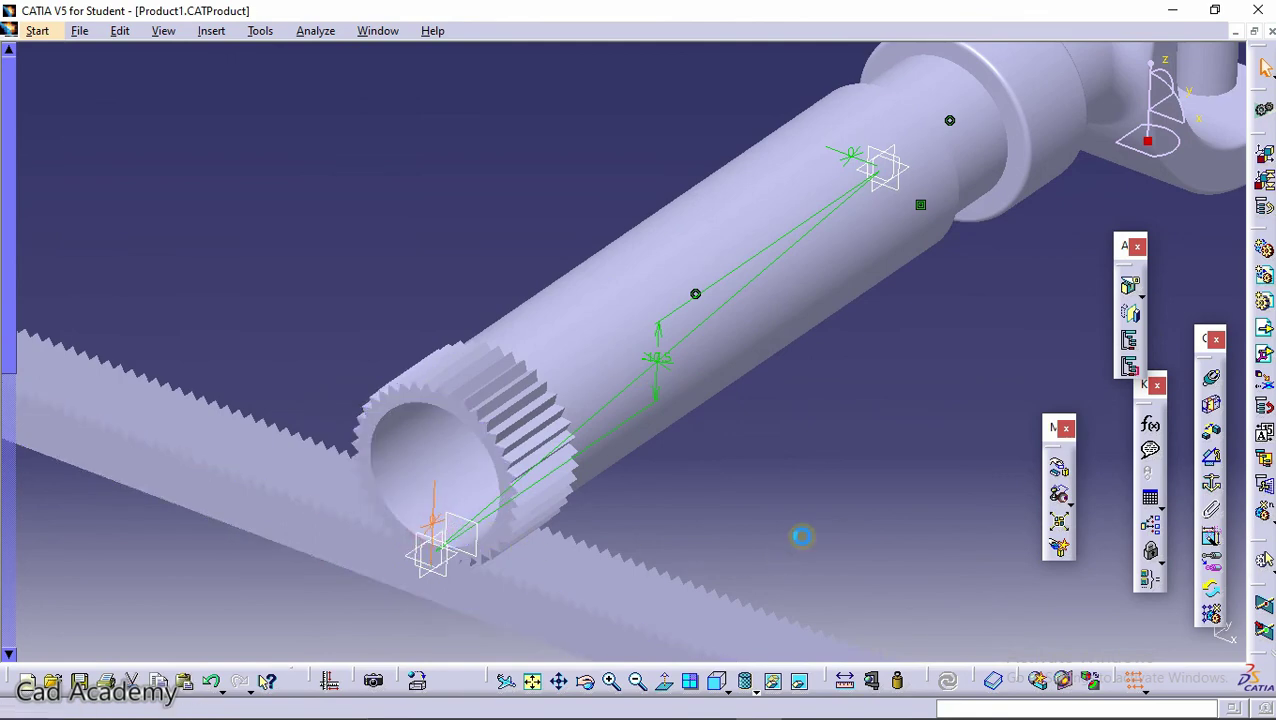
middle_click_drag(794, 453, 840, 579)
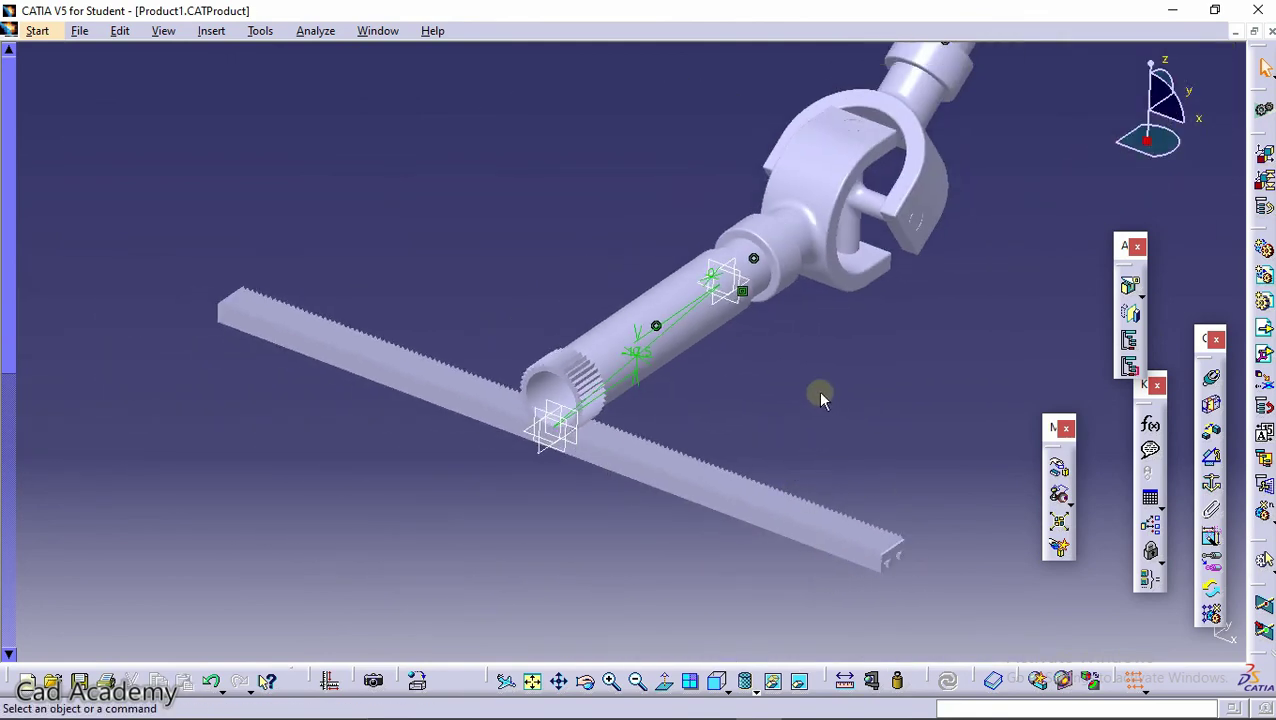
middle_click_drag(769, 372, 765, 253)
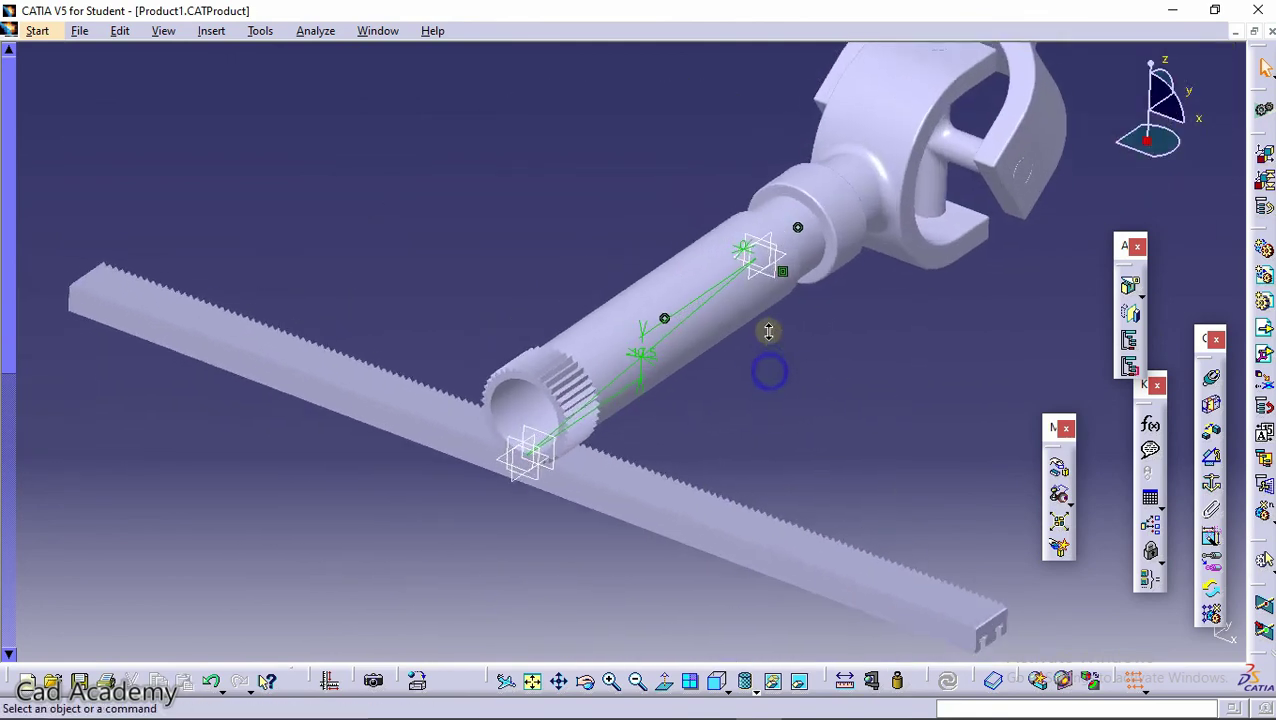
left_click(760, 252)
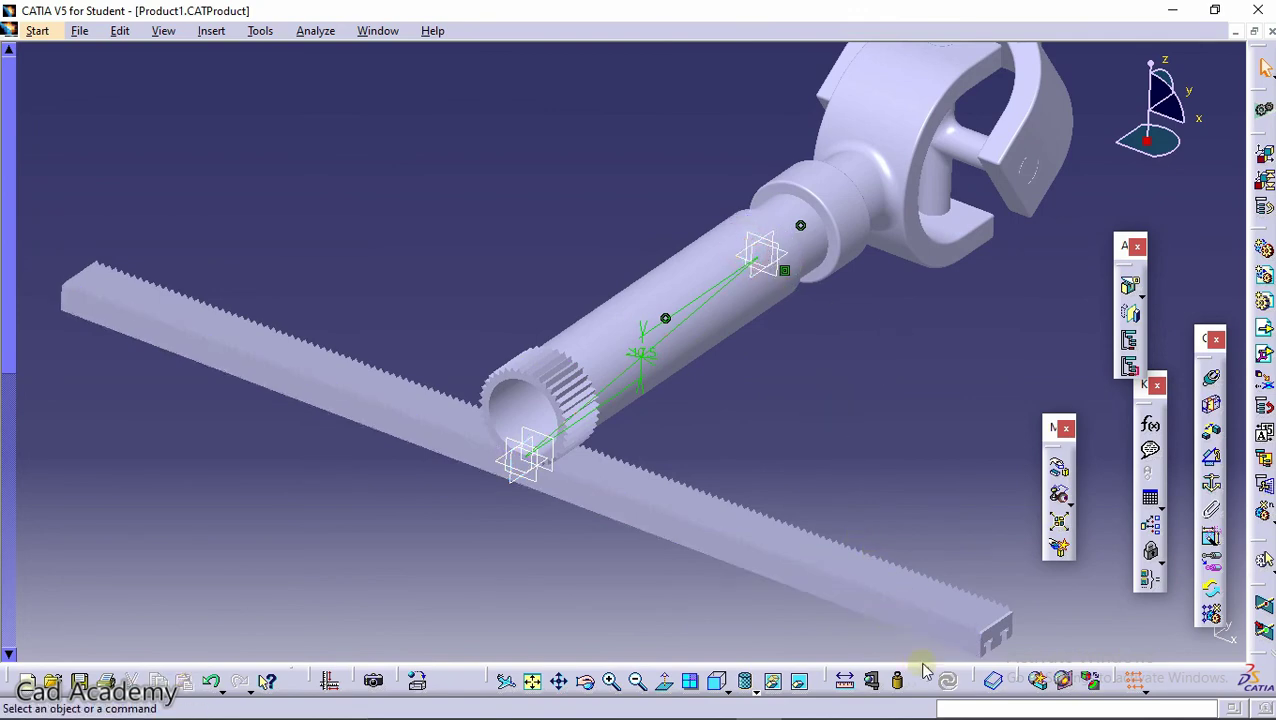
mouse_move(826, 487)
middle_mouse_down()
mouse_move(548, 240)
mouse_move(612, 270)
mouse_move(507, 327)
mouse_move(512, 279)
middle_mouse_up()
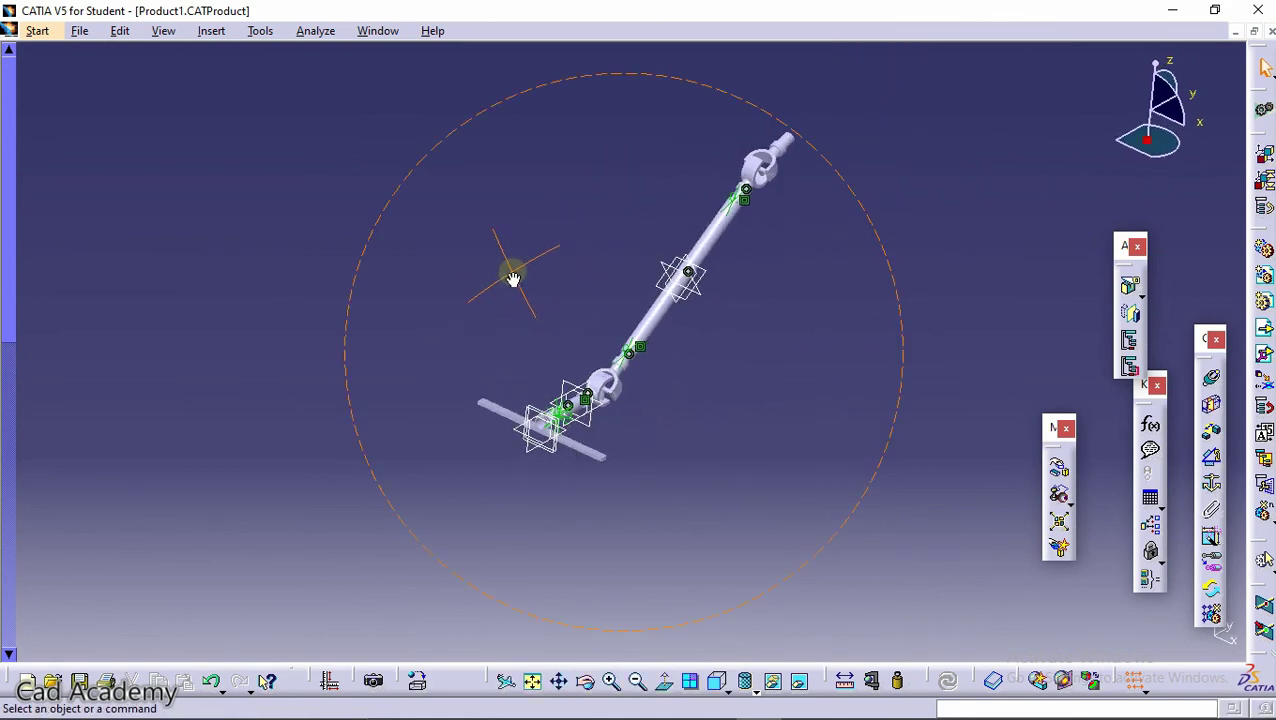
mouse_move(541, 342)
middle_mouse_down()
mouse_move(575, 219)
mouse_move(634, 181)
middle_mouse_up()
mouse_move(541, 340)
middle_mouse_down()
mouse_move(507, 364)
mouse_move(379, 359)
mouse_move(515, 285)
mouse_move(527, 327)
mouse_move(513, 242)
mouse_move(418, 310)
middle_mouse_up()
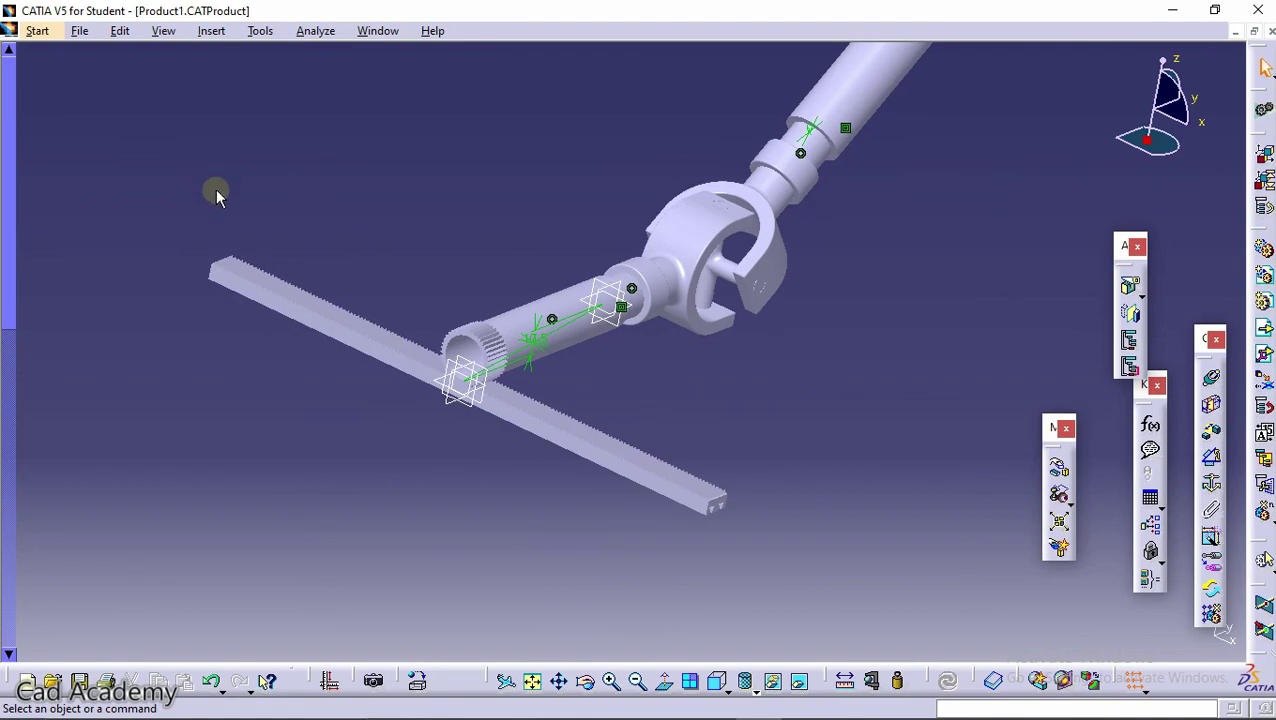